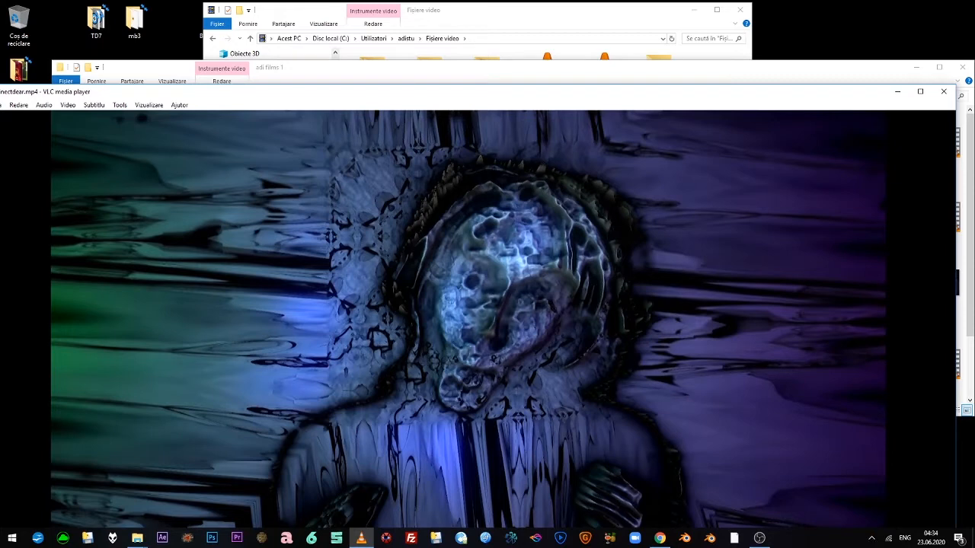
Minimize the video player and both file explorer windows to clear the desktop.
{"action": "double_click", "coordinate": [527, 298]}
{"action": "double_click", "coordinate": [526, 300]}
{"action": "left_click", "coordinate": [897, 92]}
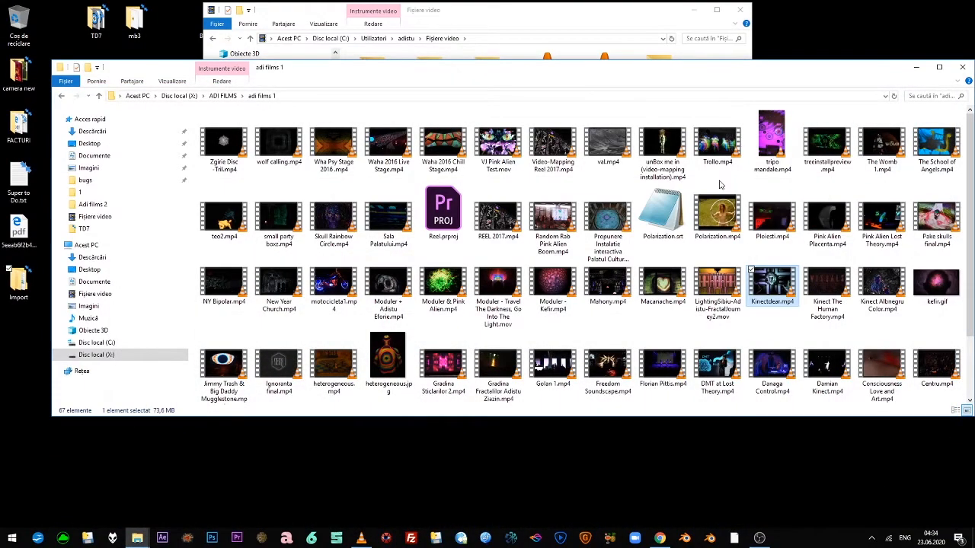
{"action": "left_click", "coordinate": [917, 67]}
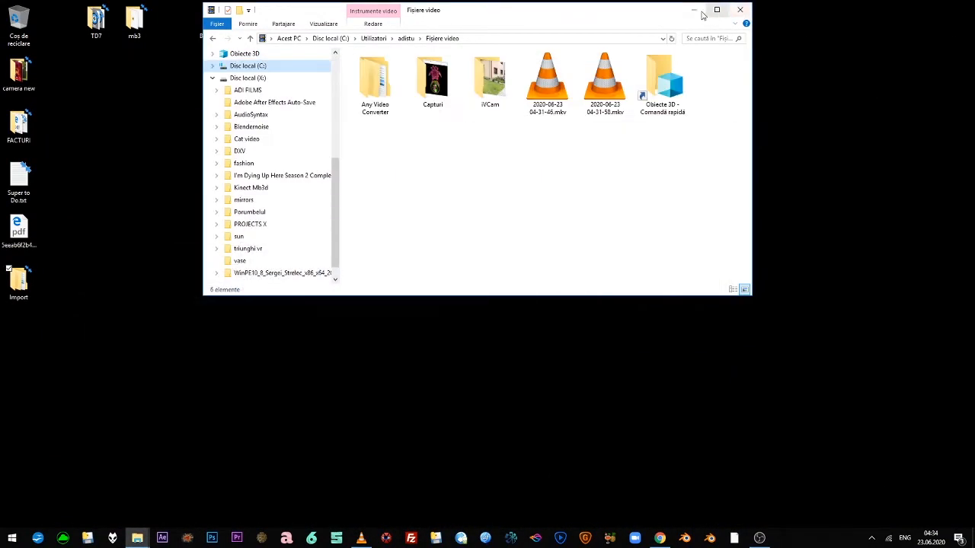
{"action": "left_click", "coordinate": [693, 10]}
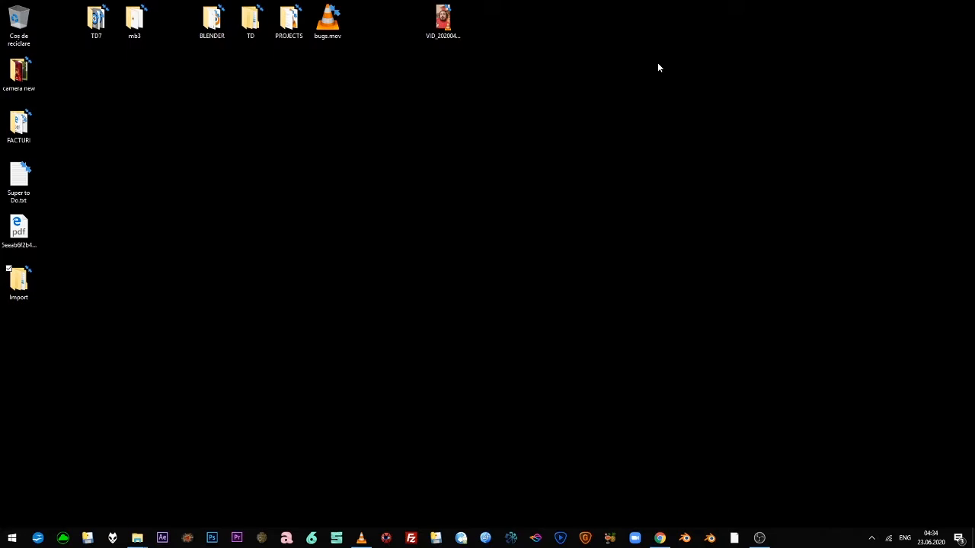
Switch to Chrome and bring up an empty new tab.
{"action": "left_click", "coordinate": [660, 538]}
{"action": "left_click", "coordinate": [260, 8]}
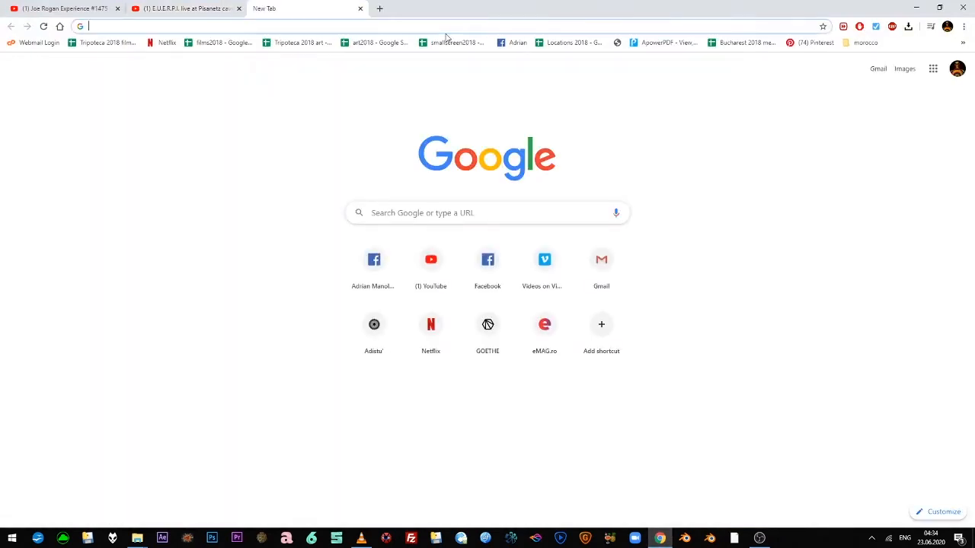
{"action": "type", "text": "t"}
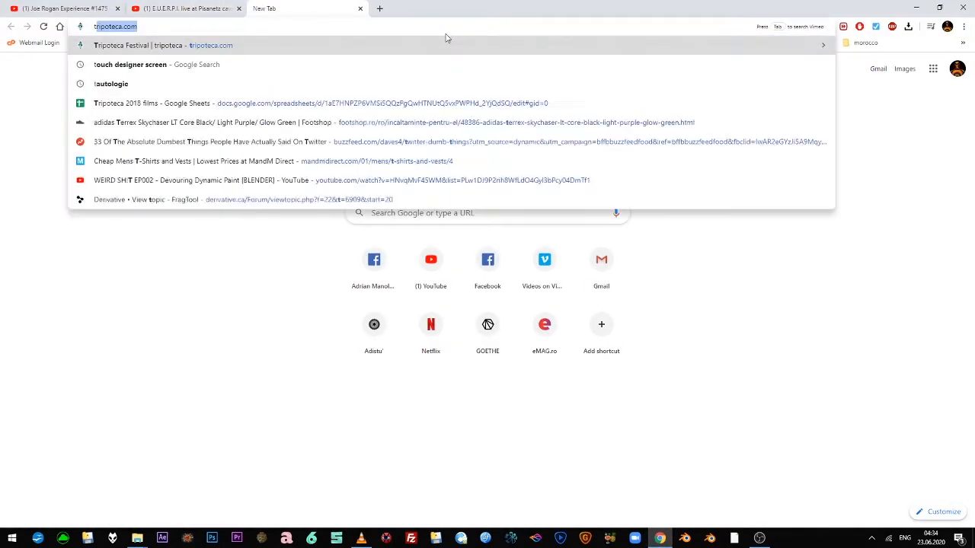
{"action": "type", "text": "ouch designe"}
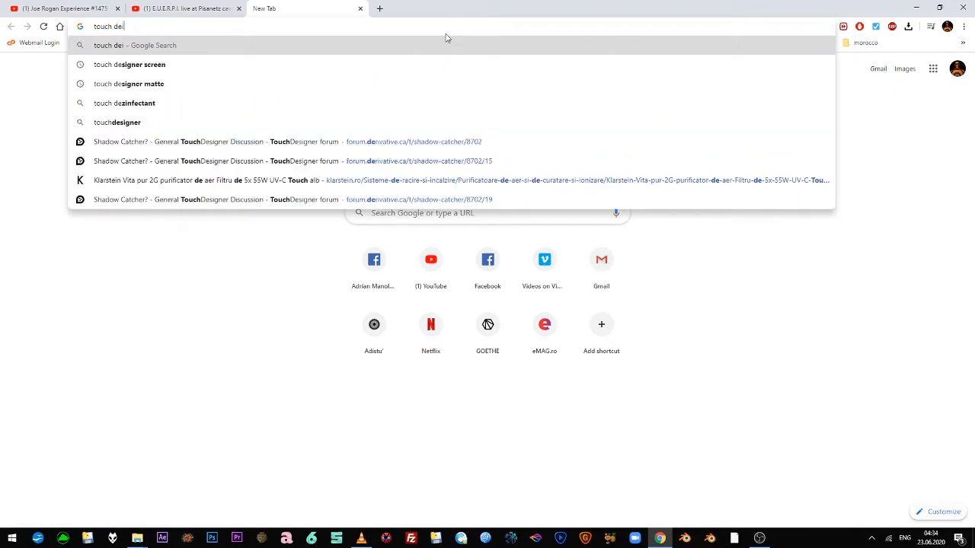
{"action": "type", "text": "r"}
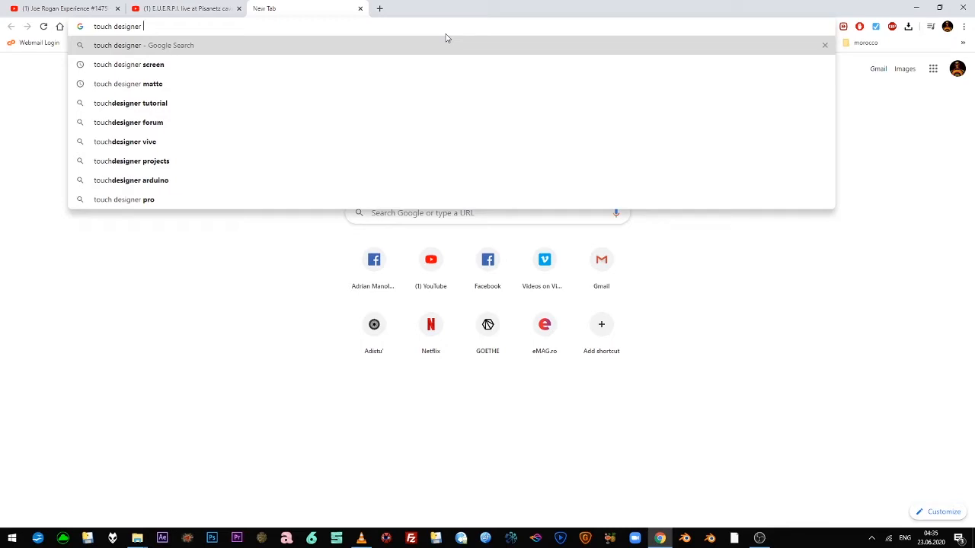
{"action": "key", "text": "BackSpace"}
{"action": "key", "text": "BackSpace"}
{"action": "key", "text": "BackSpace"}
{"action": "key", "text": "BackSpace"}
{"action": "key", "text": "BackSpace"}
{"action": "key", "text": "BackSpace"}
{"action": "key", "text": "BackSpace"}
{"action": "key", "text": "BackSpace"}
{"action": "key", "text": "BackSpace"}
{"action": "key", "text": "BackSpace"}
{"action": "key", "text": "BackSpace"}
{"action": "key", "text": "BackSpace"}
{"action": "key", "text": "BackSpace"}
{"action": "key", "text": "BackSpace"}
{"action": "key", "text": "BackSpace"}
Go to derivative.ca in the empty tab.
{"action": "type", "text": "derivative.ca"}
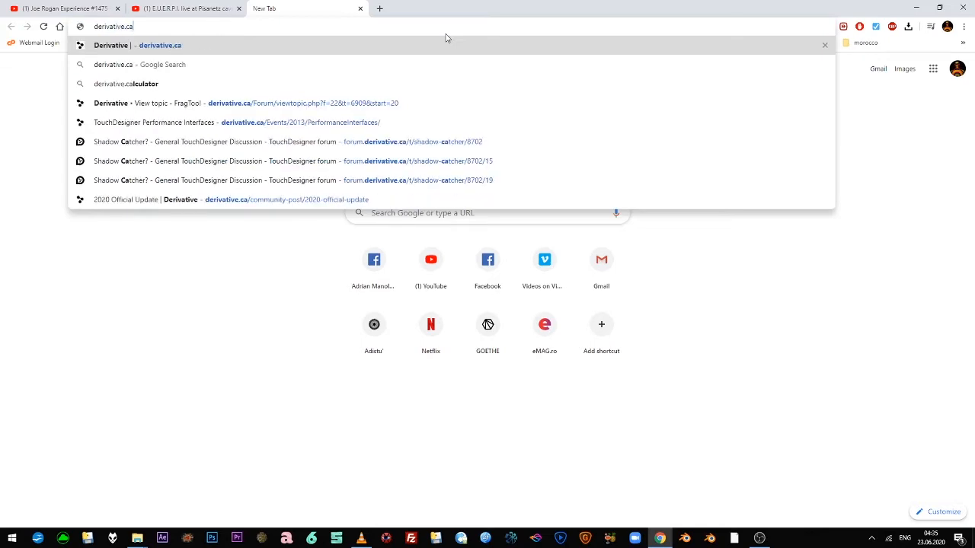
{"action": "key", "text": "Return"}
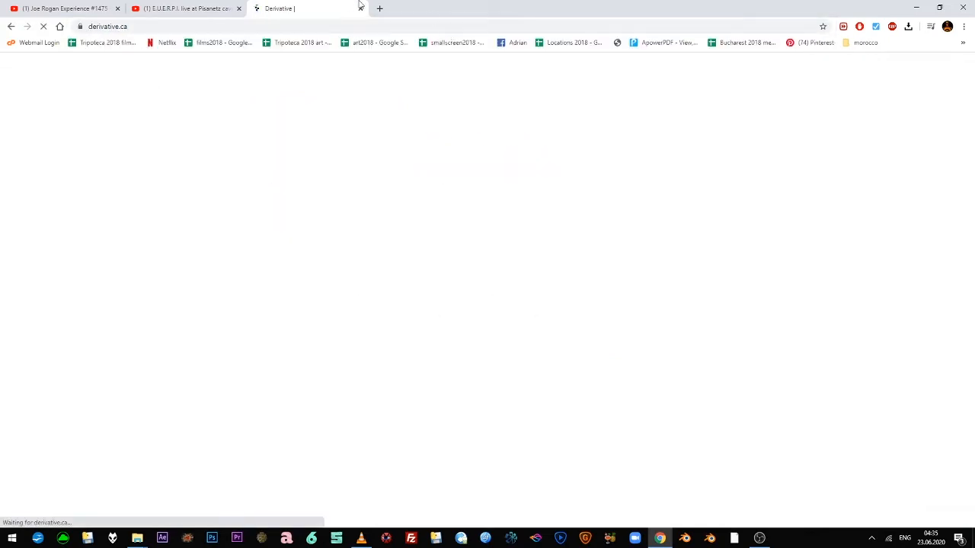
Search for "touch designer" in another tab, open the TouchDesigner result, and close the surplus tabs so one Derivative tab remains.
{"action": "left_click", "coordinate": [379, 7]}
{"action": "type", "text": "touch designer"}
{"action": "key", "text": "Return"}
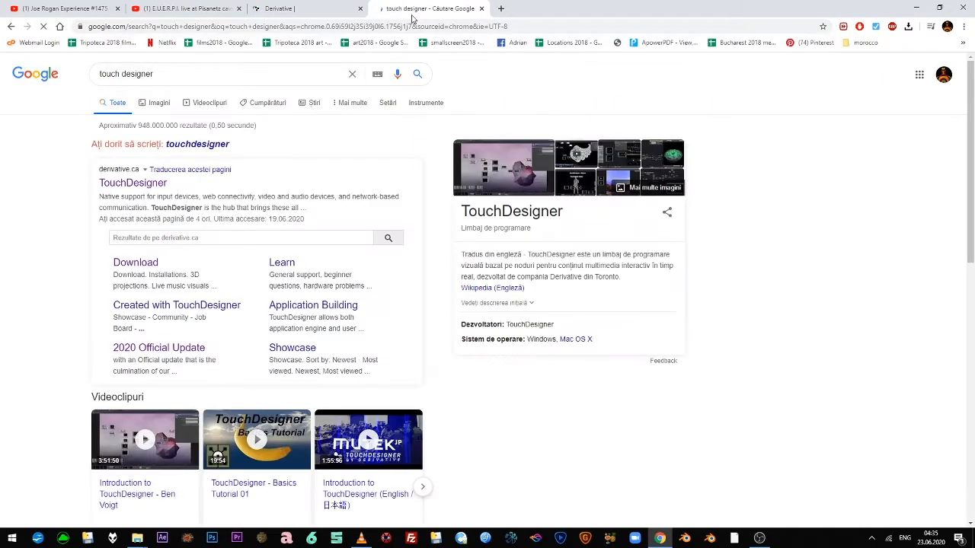
{"action": "left_click", "coordinate": [131, 183]}
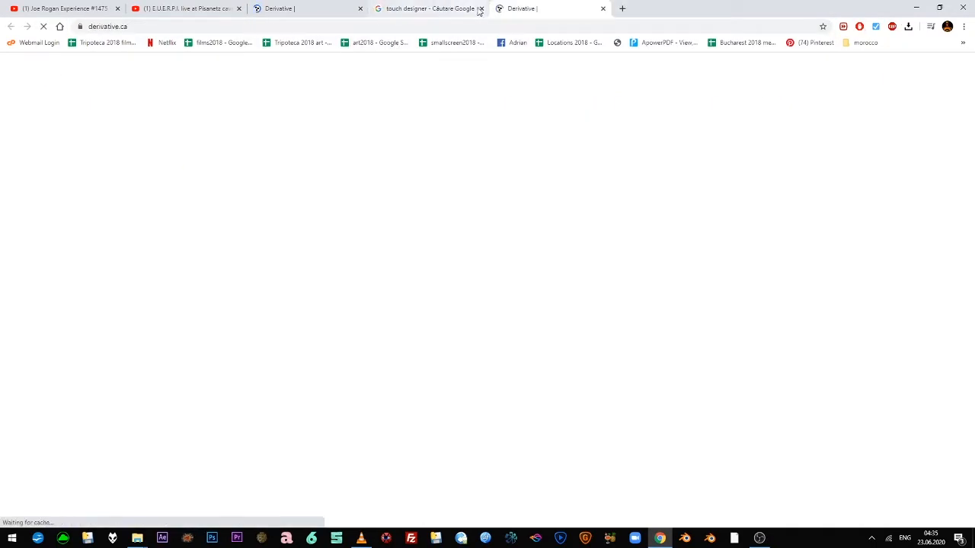
{"action": "left_click", "coordinate": [480, 8]}
{"action": "left_click", "coordinate": [480, 9]}
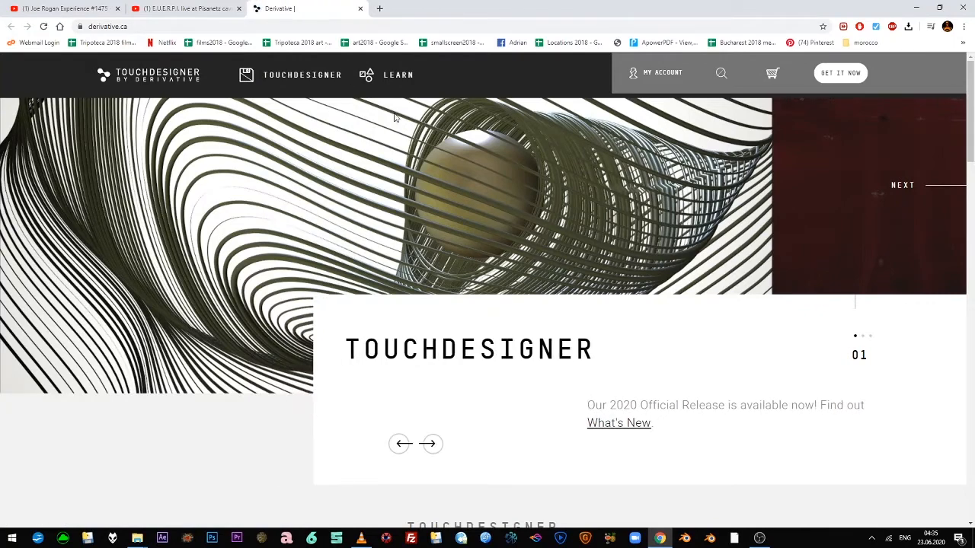
Look over the TouchDesigner home page and its account log-in form, closing the form without logging in.
{"action": "scroll", "coordinate": [567, 190], "scroll_direction": "down", "scroll_amount": 3}
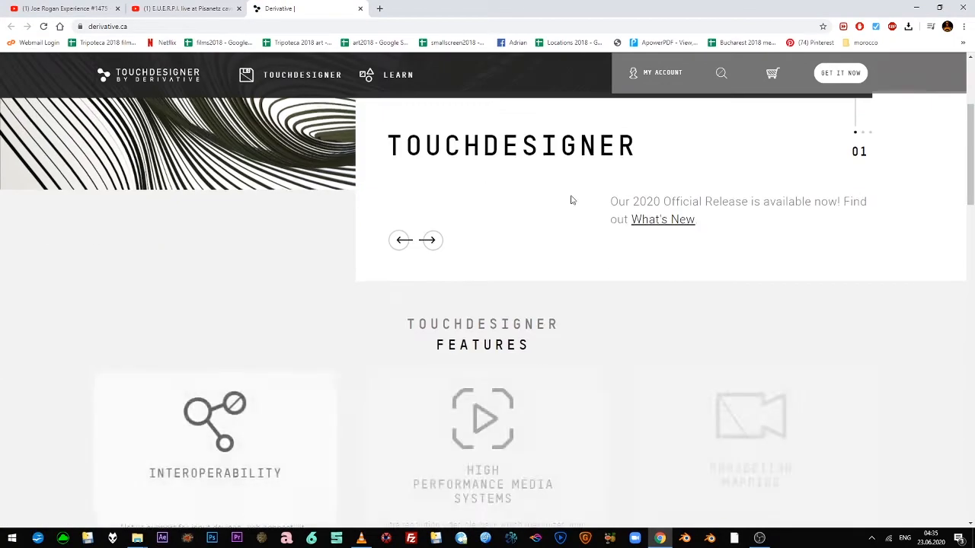
{"action": "scroll", "coordinate": [568, 294], "scroll_direction": "down", "scroll_amount": 5}
{"action": "scroll", "coordinate": [495, 339], "scroll_direction": "down", "scroll_amount": 3}
{"action": "scroll", "coordinate": [629, 332], "scroll_direction": "down", "scroll_amount": 5}
{"action": "scroll", "coordinate": [632, 329], "scroll_direction": "up", "scroll_amount": 15}
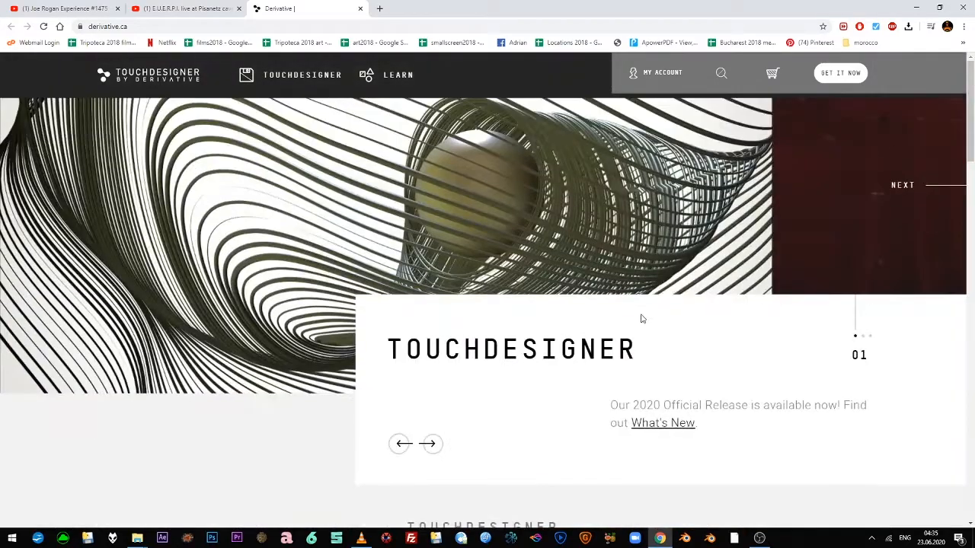
{"action": "left_click", "coordinate": [649, 72]}
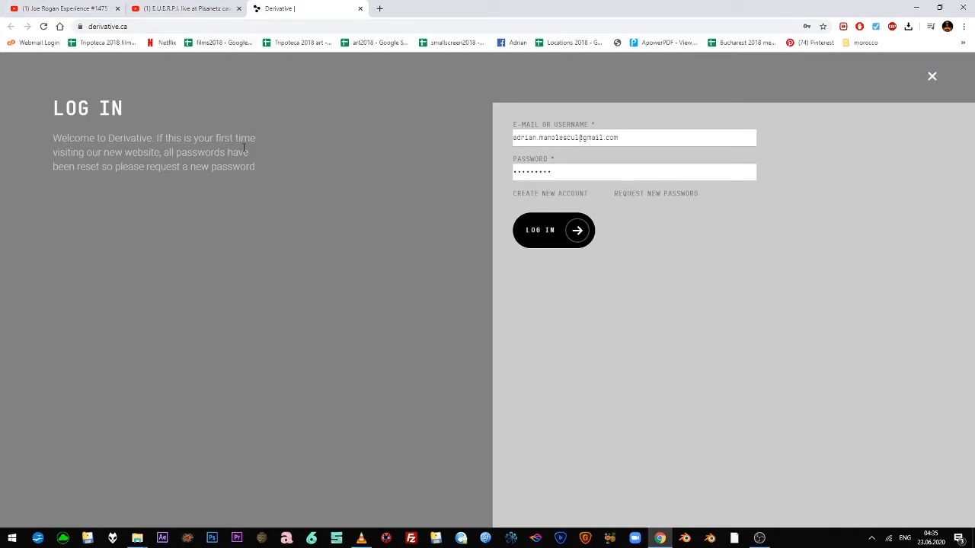
{"action": "left_click", "coordinate": [932, 78]}
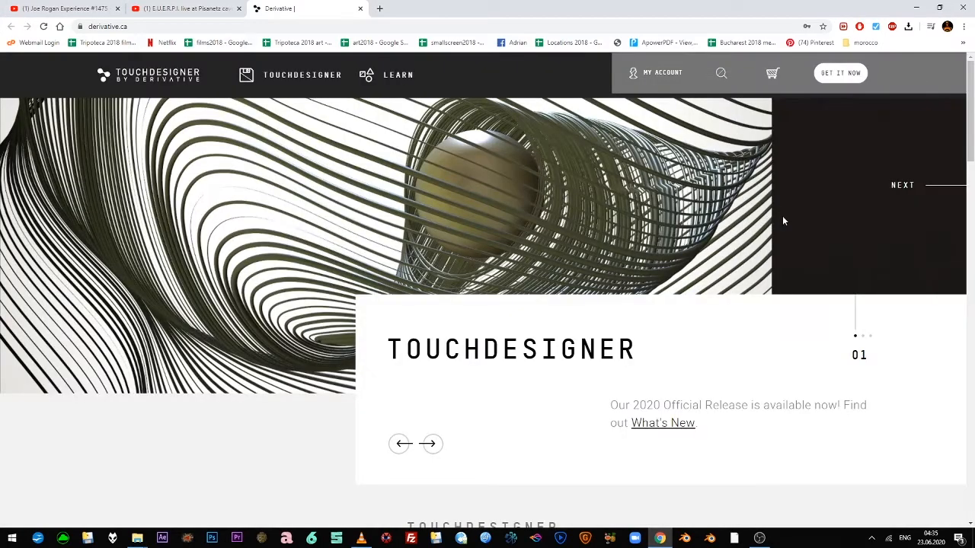
Open the TouchDesigner download page and look over the Windows and macOS downloads and the licence tiers.
{"action": "scroll", "coordinate": [782, 217], "scroll_direction": "down", "scroll_amount": 2}
{"action": "left_click", "coordinate": [842, 75]}
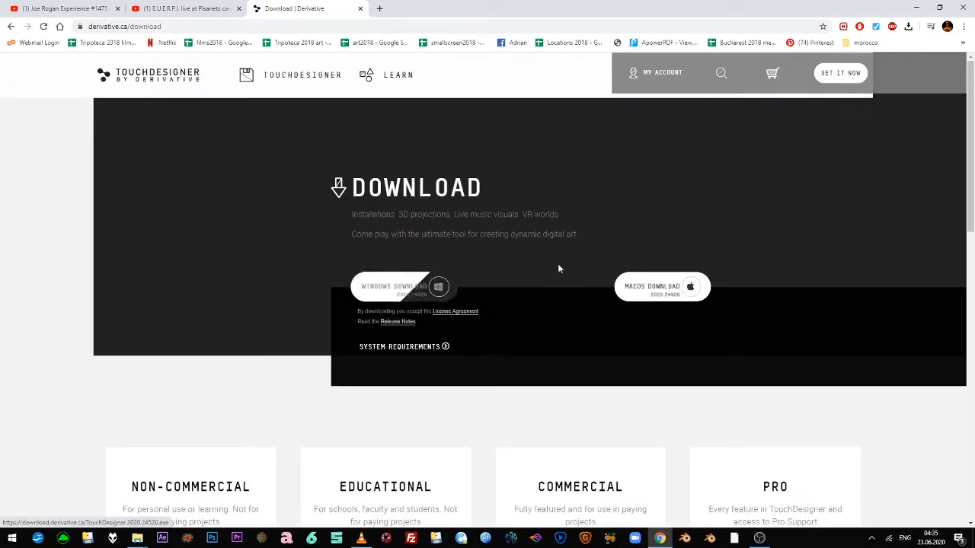
{"action": "scroll", "coordinate": [557, 267], "scroll_direction": "down", "scroll_amount": 2}
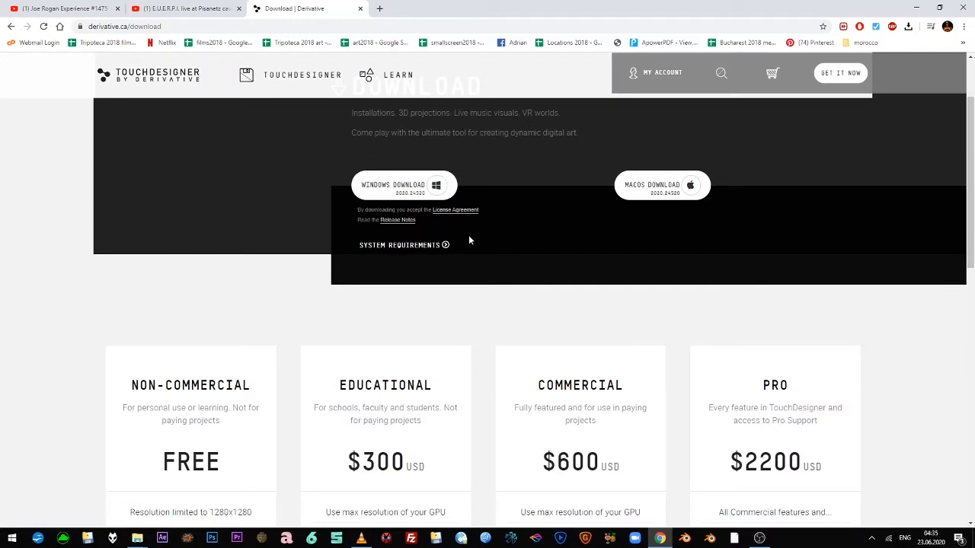
{"action": "scroll", "coordinate": [468, 239], "scroll_direction": "up", "scroll_amount": 2}
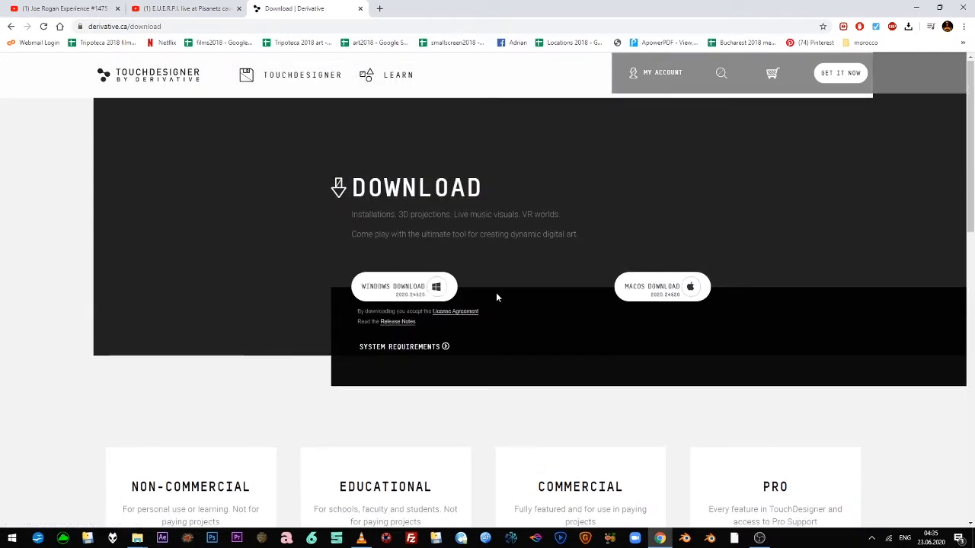
{"action": "scroll", "coordinate": [518, 290], "scroll_direction": "down", "scroll_amount": 2}
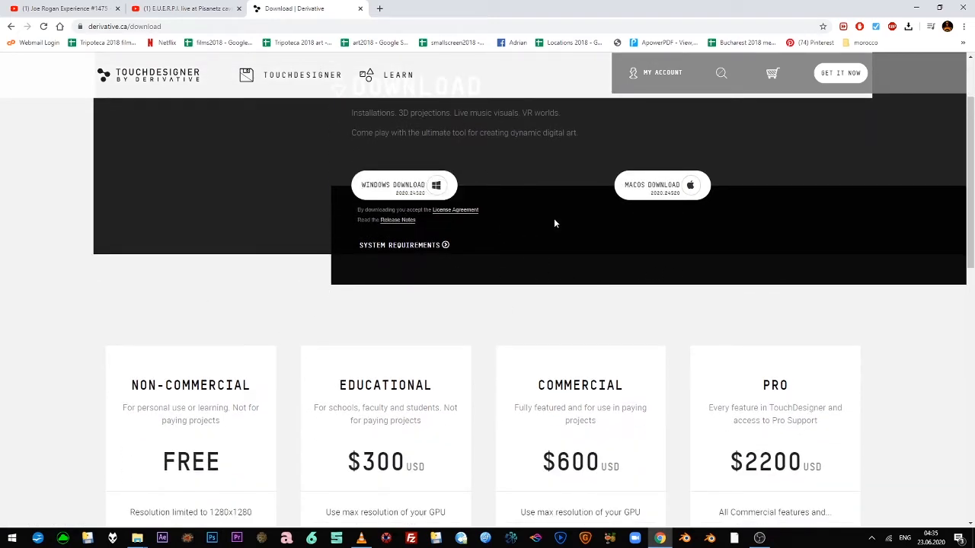
{"action": "scroll", "coordinate": [554, 223], "scroll_direction": "down", "scroll_amount": 2}
Examine the Non-Commercial licence, highlighting its description and its resolution limit, and compare it with the paid tiers.
{"action": "left_click_drag", "start_coordinate": [207, 263], "coordinate": [231, 404]}
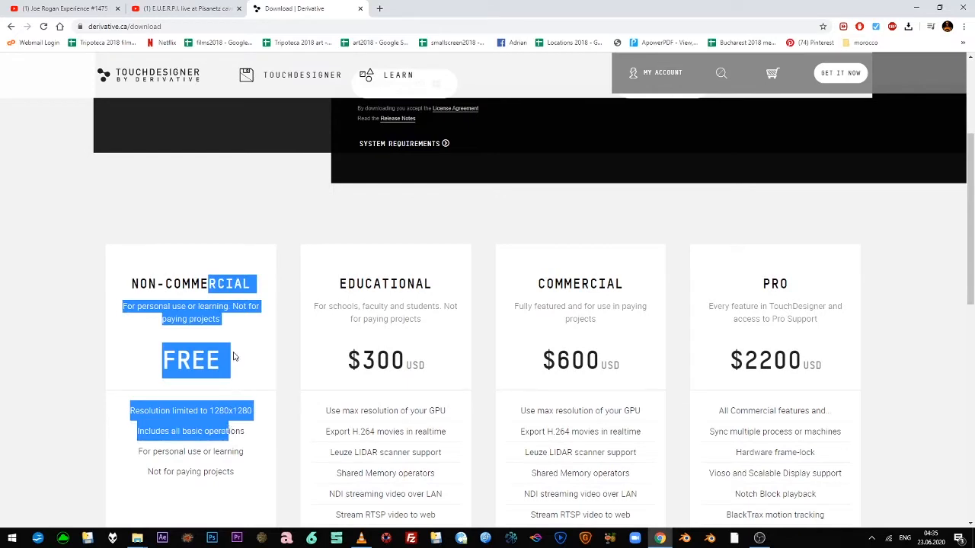
{"action": "left_click", "coordinate": [235, 337]}
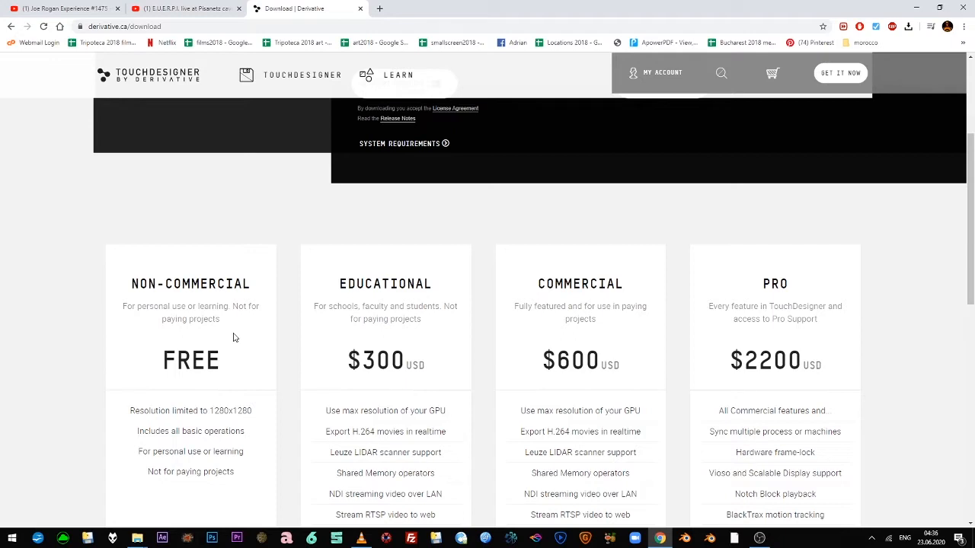
{"action": "left_click_drag", "start_coordinate": [210, 410], "coordinate": [258, 415]}
{"action": "scroll", "coordinate": [258, 416], "scroll_direction": "down", "scroll_amount": 2}
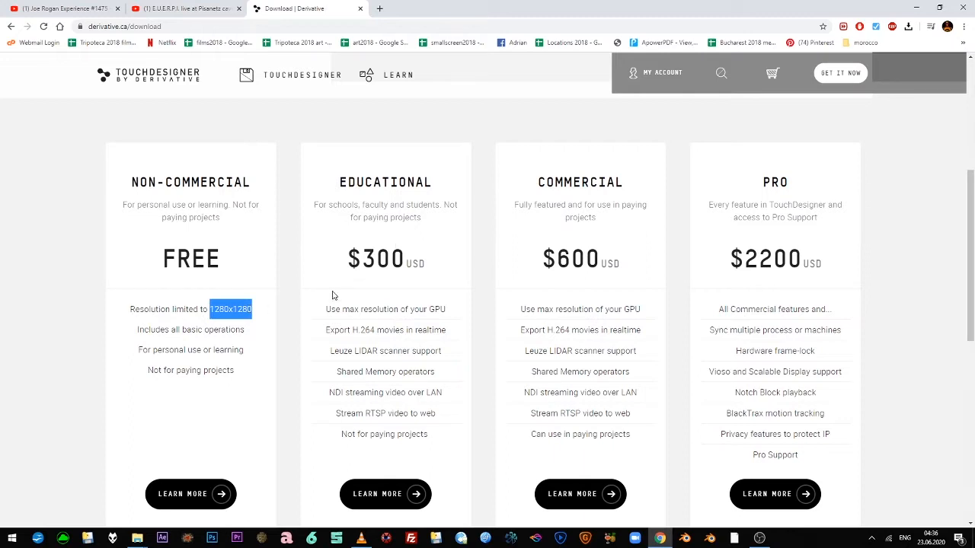
{"action": "left_click", "coordinate": [238, 306]}
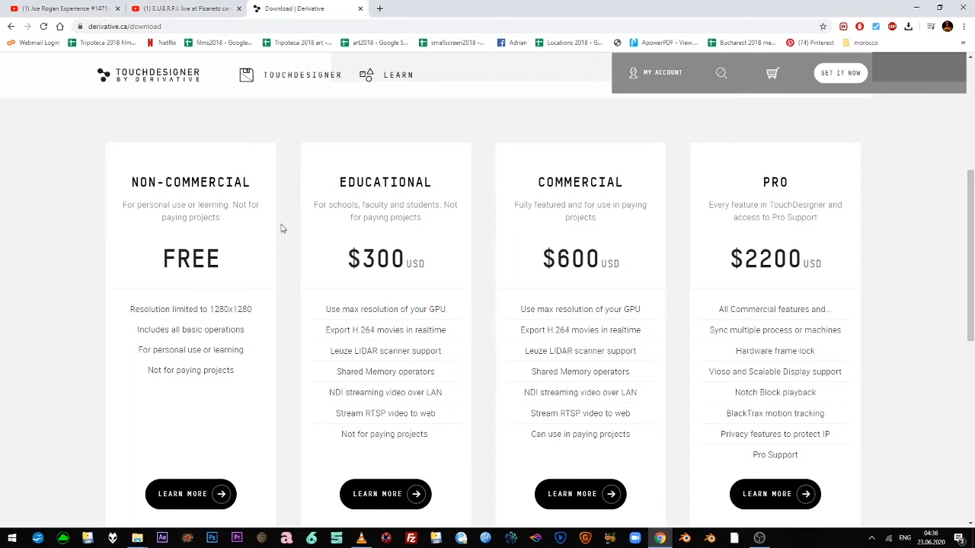
Switch to TouchDesigner and close the Palette to enlarge the network editor.
{"action": "mouse_move", "coordinate": [387, 89]}
{"action": "left_click", "coordinate": [380, 8]}
{"action": "left_click", "coordinate": [482, 9]}
{"action": "left_click", "coordinate": [735, 539]}
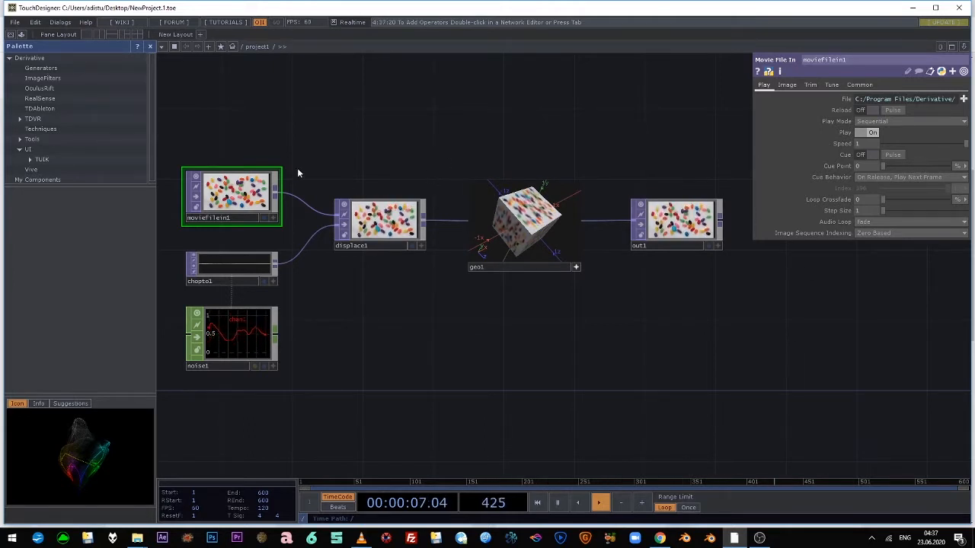
{"action": "left_click", "coordinate": [150, 47]}
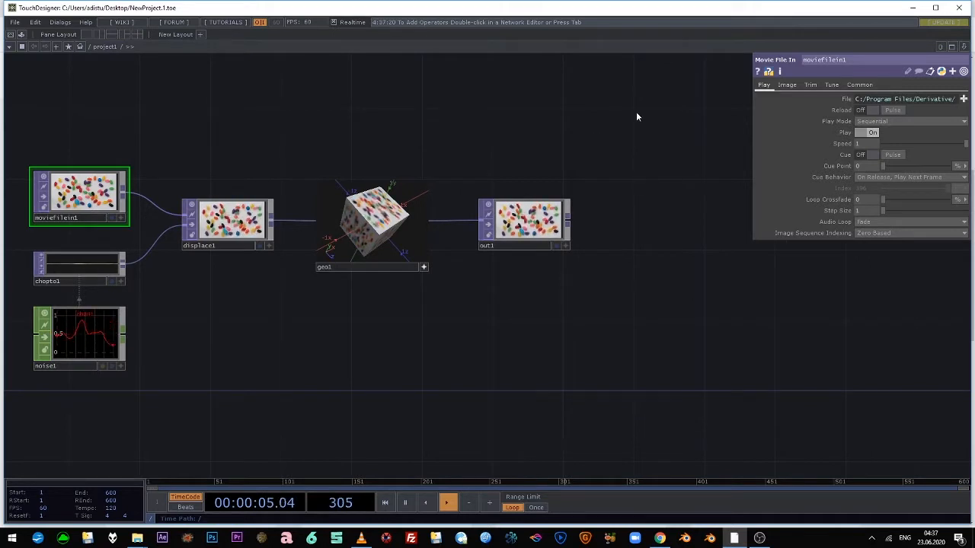
Delete all the default operators from the project1 network.
{"action": "left_click_drag", "start_coordinate": [514, 127], "coordinate": [622, 135]}
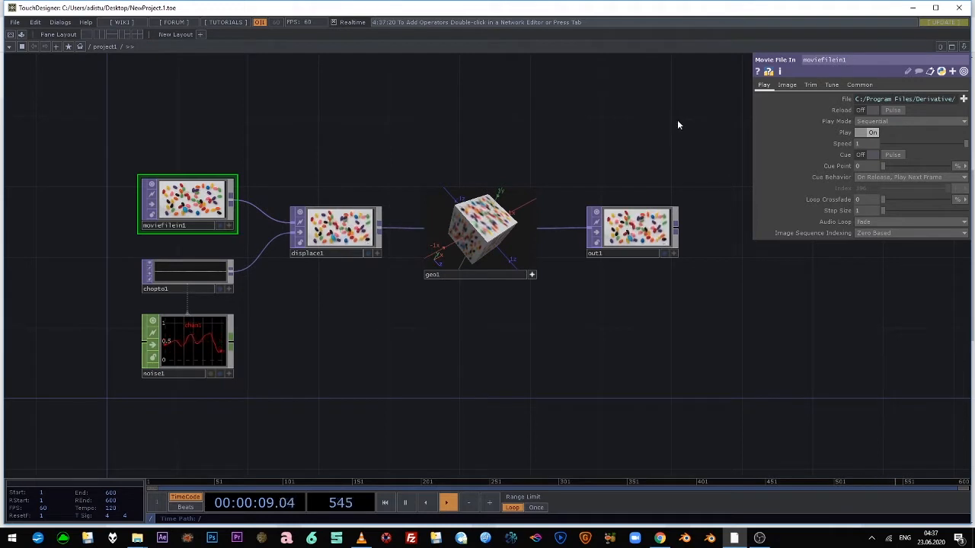
{"action": "left_click_drag", "start_coordinate": [676, 122], "coordinate": [170, 396]}
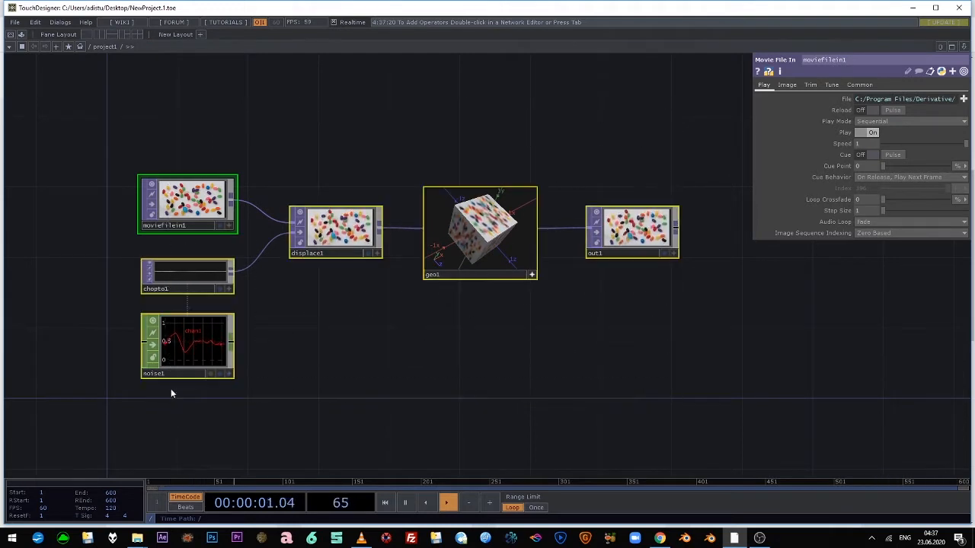
{"action": "key", "text": "Delete"}
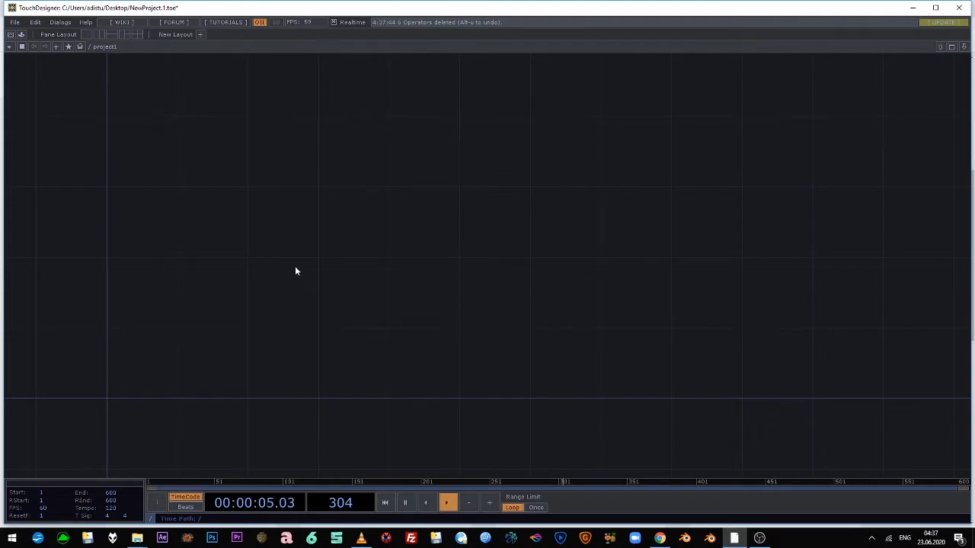
Add a Kinect TOP to the empty network and inspect its depth image up close.
{"action": "key", "text": "Tab"}
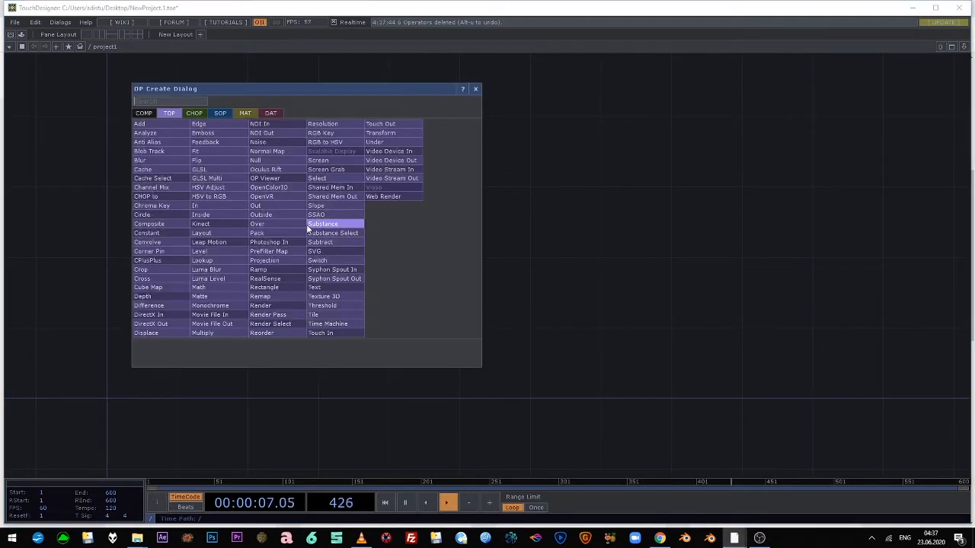
{"action": "type", "text": "kinec"}
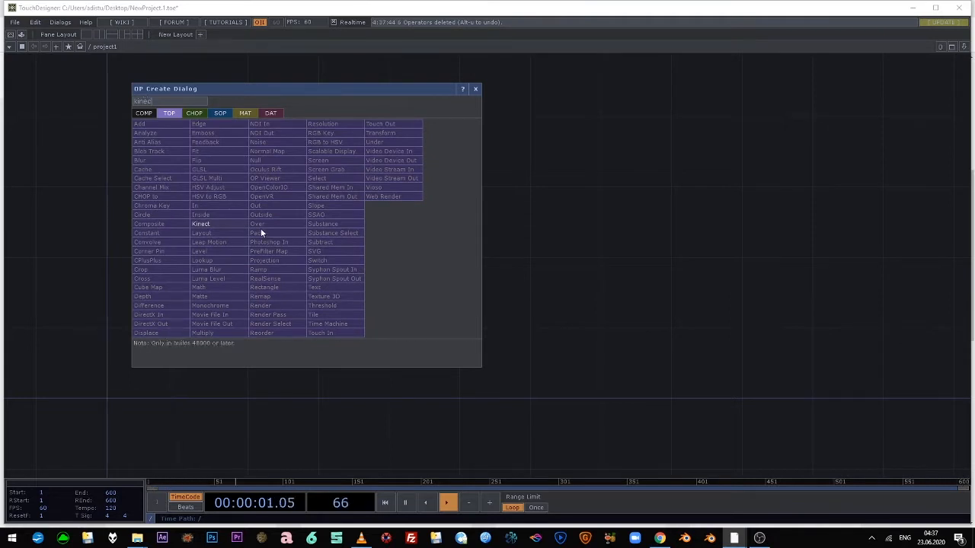
{"action": "left_click", "coordinate": [221, 225]}
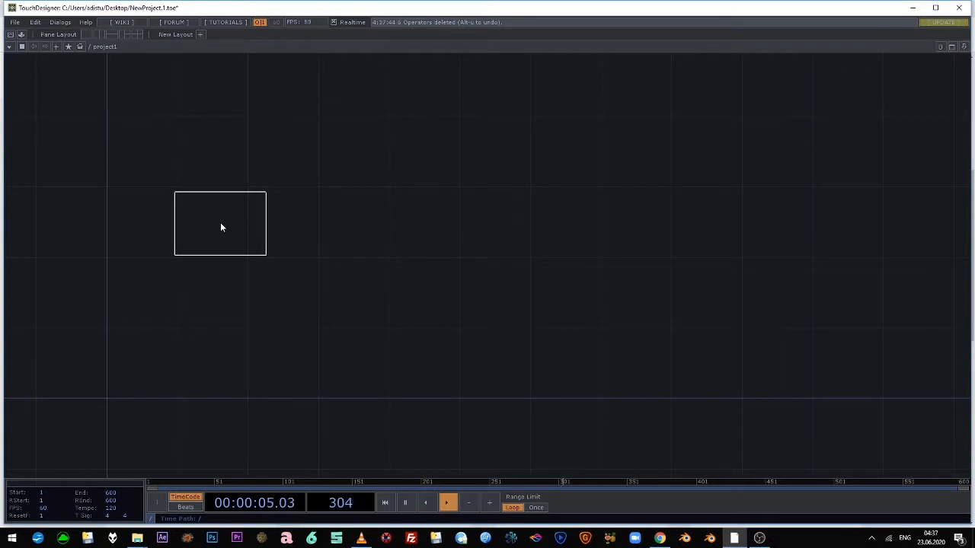
{"action": "left_click", "coordinate": [220, 225]}
{"action": "left_click_drag", "start_coordinate": [321, 307], "coordinate": [409, 306]}
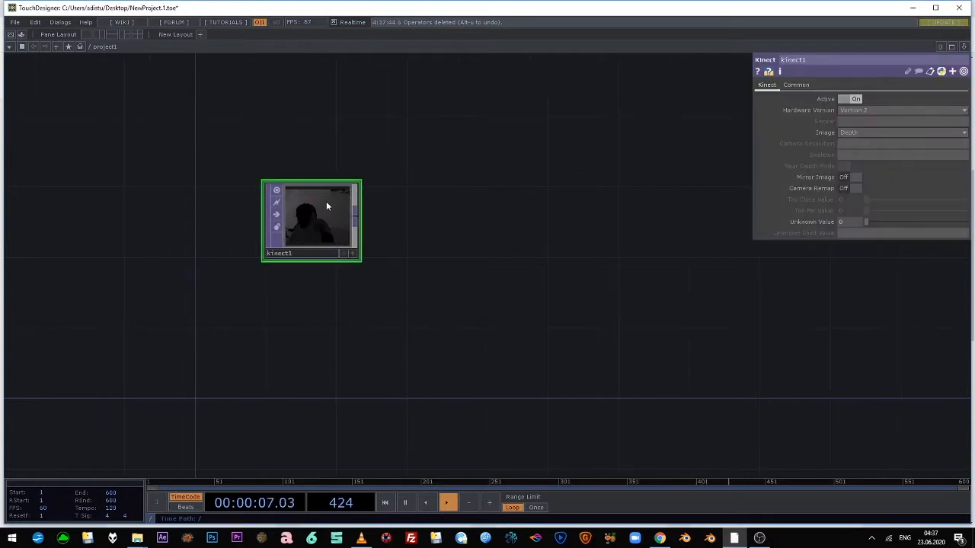
{"action": "scroll", "coordinate": [323, 202], "scroll_direction": "up", "scroll_amount": 5}
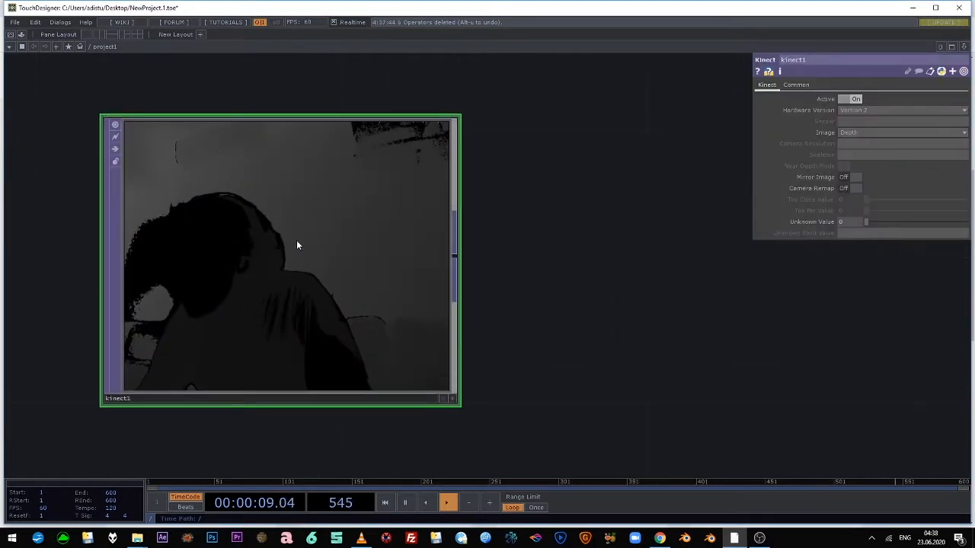
{"action": "scroll", "coordinate": [314, 266], "scroll_direction": "down", "scroll_amount": 5}
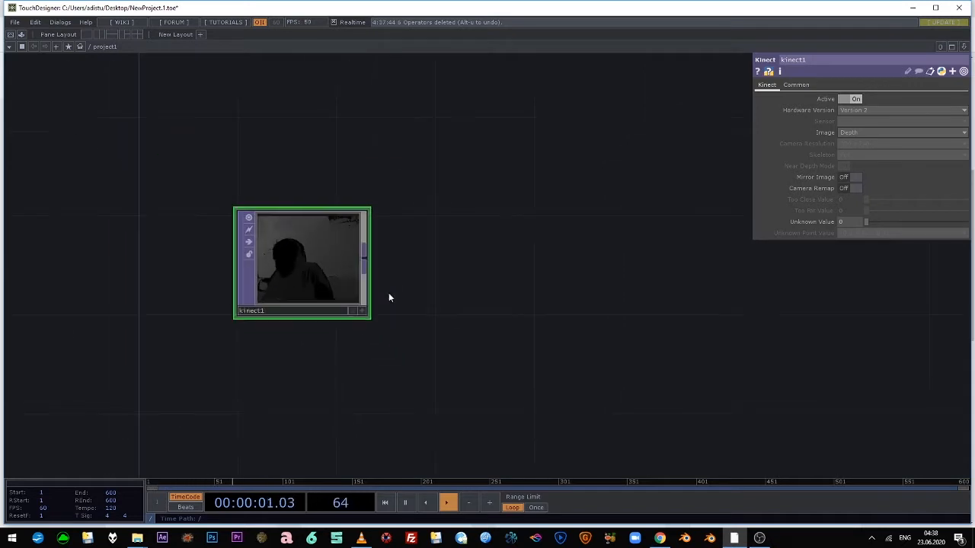
Duplicate the kinect1 operator, placing the copy below the original in the project1 network.
{"action": "key", "text": "ctrl+c"}
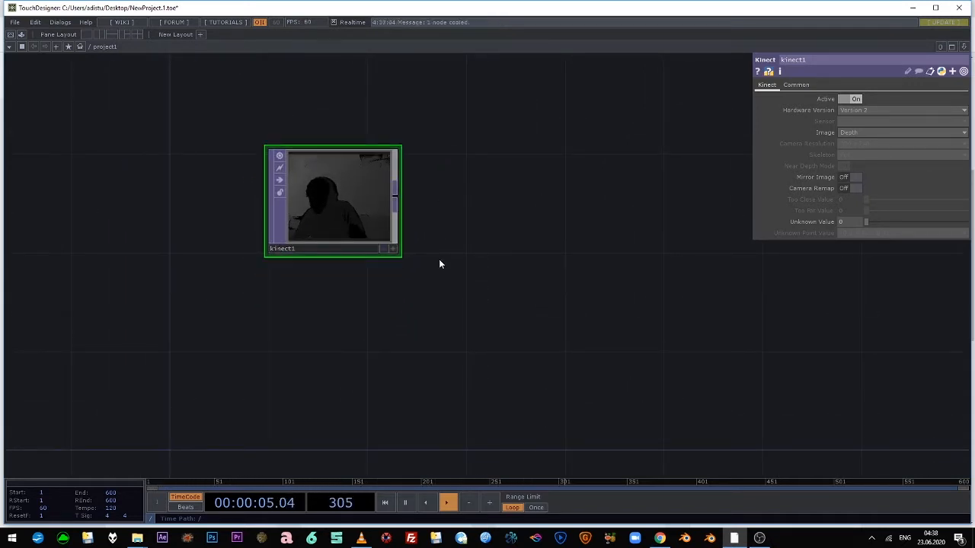
{"action": "key", "text": "ctrl+v"}
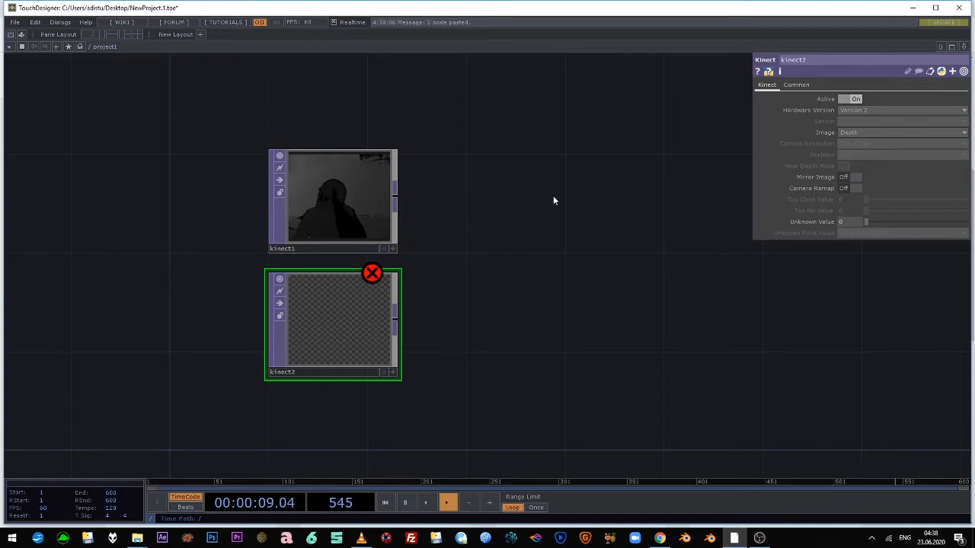
{"action": "middle_click_drag", "start_coordinate": [478, 183], "coordinate": [480, 202]}
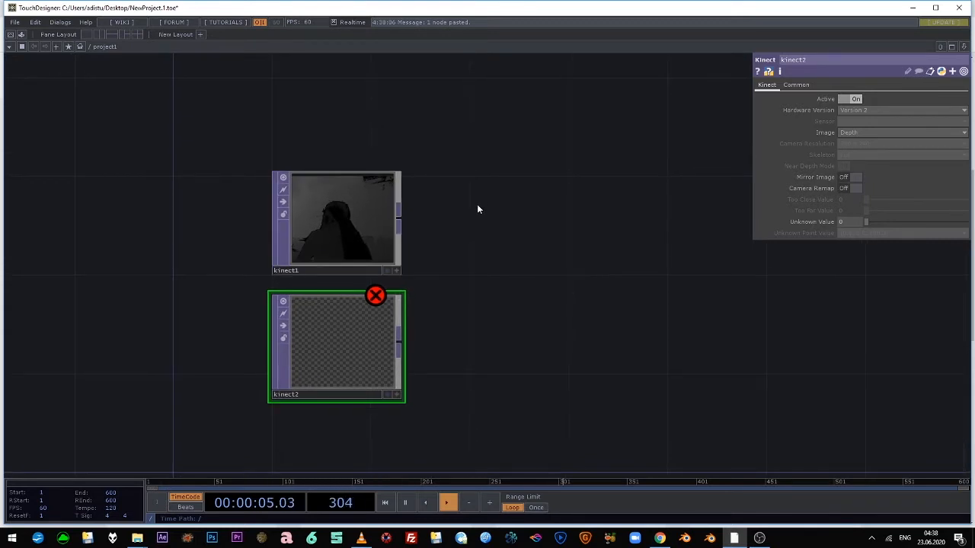
Switch to Chrome and search Google for "kinect 2 runtime" in the new tab.
{"action": "left_click", "coordinate": [916, 10]}
{"action": "left_click", "coordinate": [378, 10]}
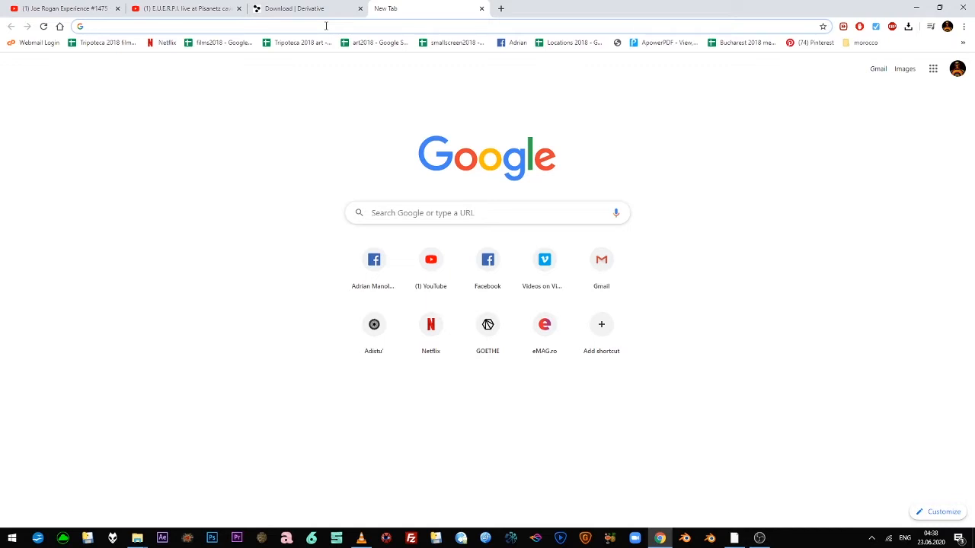
{"action": "type", "text": "kine"}
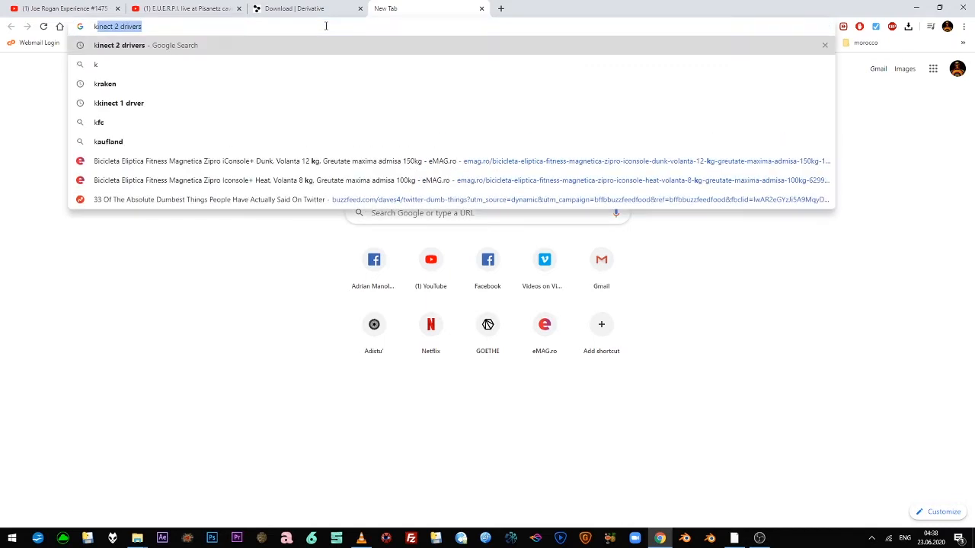
{"action": "type", "text": "ct"}
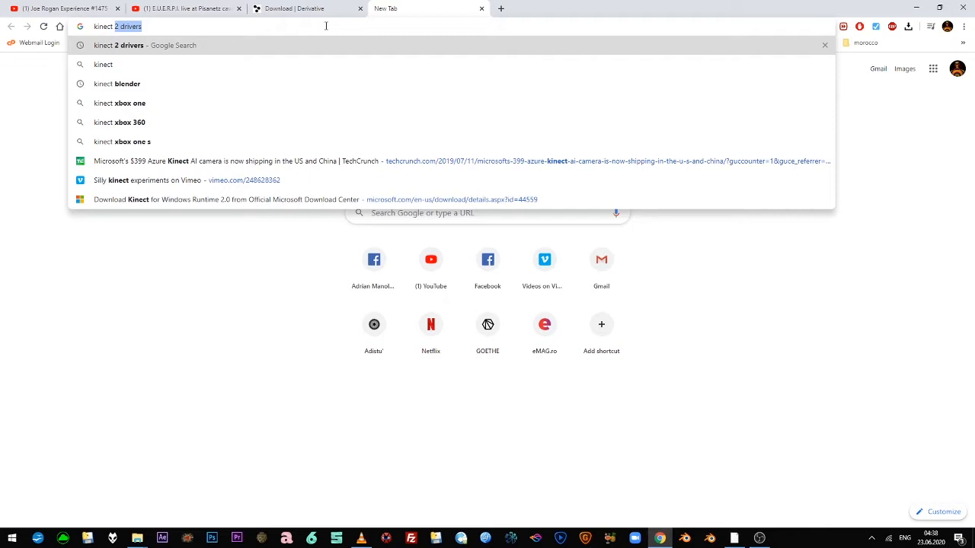
{"action": "type", "text": "2 drive"}
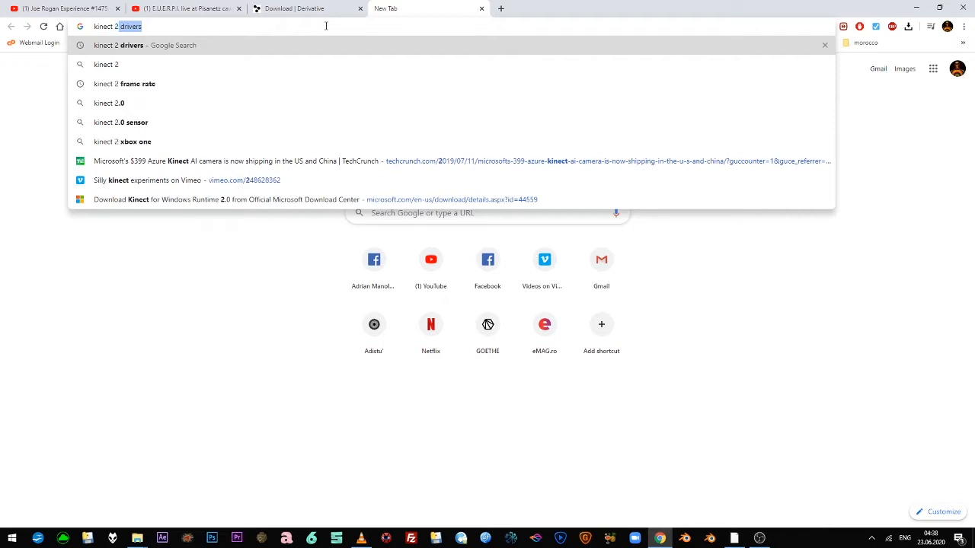
{"action": "key", "text": "BackSpace"}
{"action": "key", "text": "BackSpace"}
{"action": "key", "text": "BackSpace"}
{"action": "key", "text": "BackSpace"}
{"action": "key", "text": "BackSpace"}
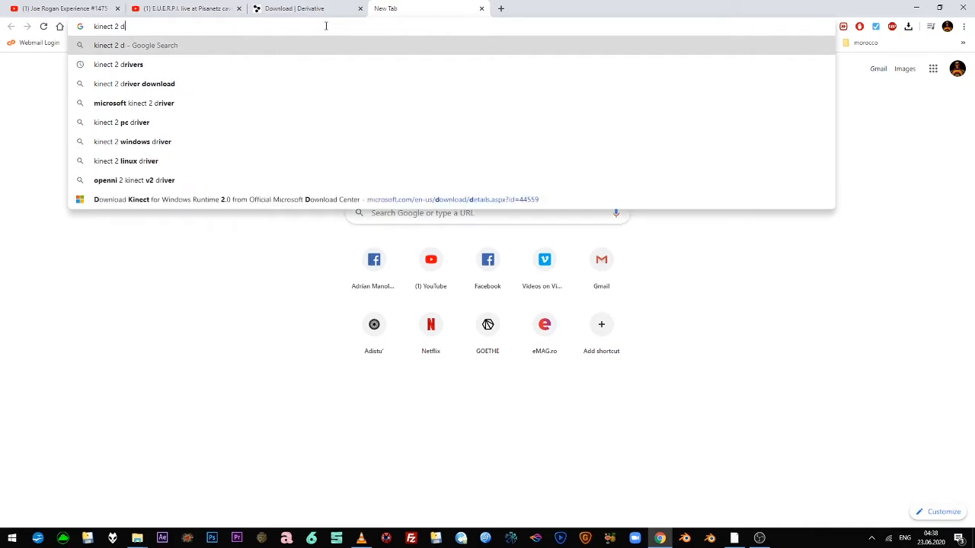
{"action": "type", "text": "run"}
{"action": "type", "text": "time"}
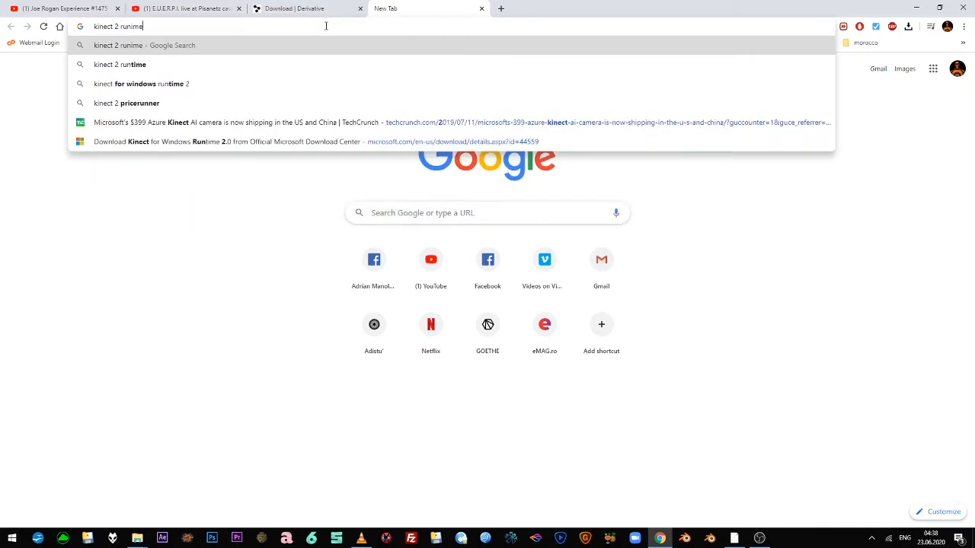
{"action": "key", "text": "Return"}
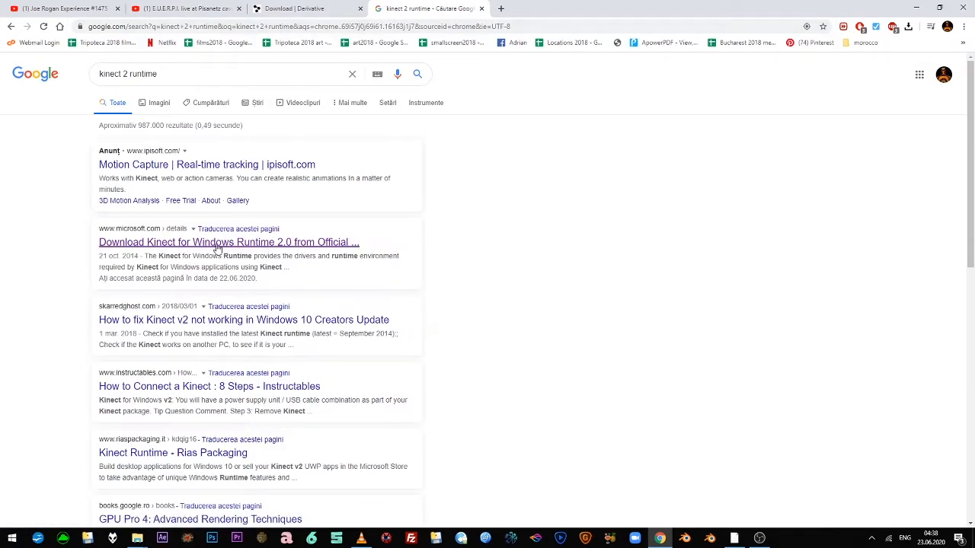
Open Microsoft's Kinect for Windows Runtime 2.0 download page in a new tab and view its download section.
{"action": "left_click", "coordinate": [276, 246]}
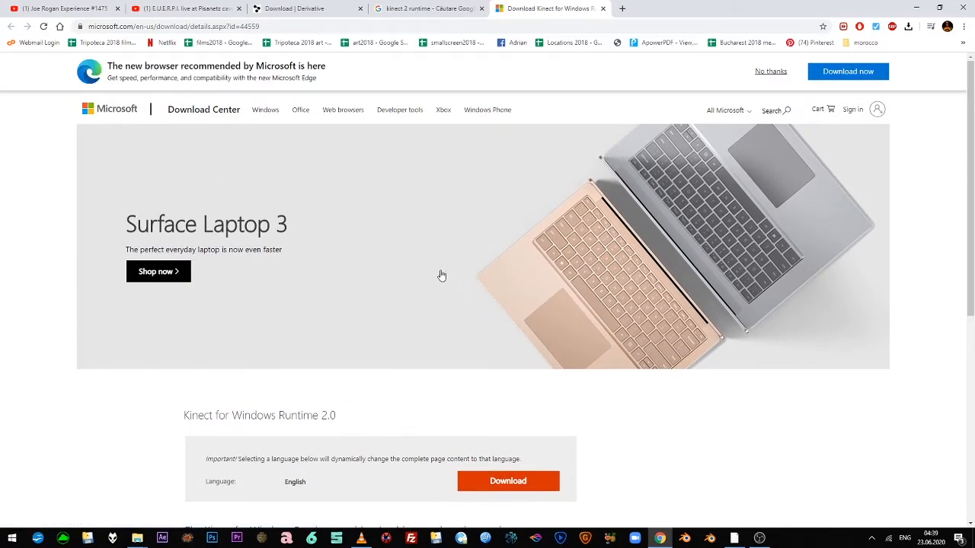
{"action": "scroll", "coordinate": [442, 275], "scroll_direction": "down", "scroll_amount": 1}
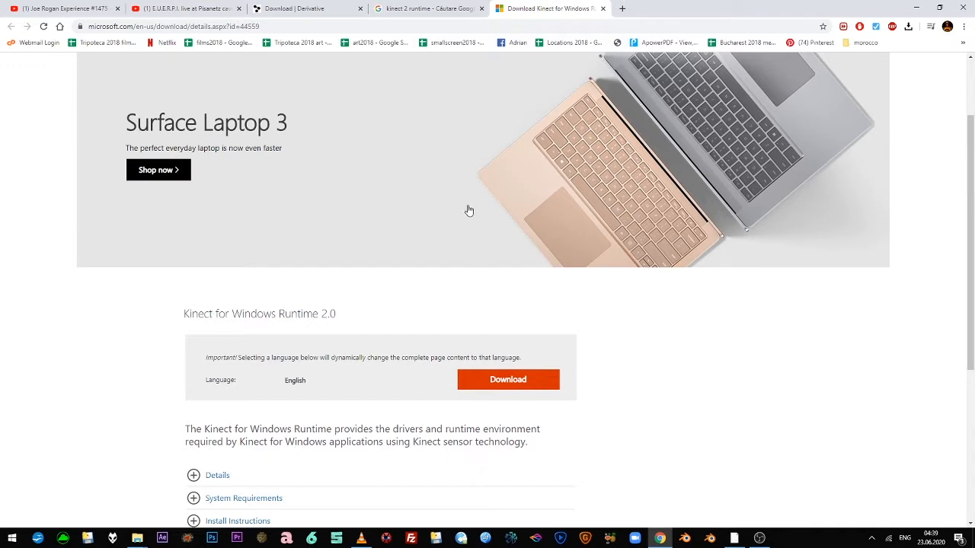
{"action": "scroll", "coordinate": [495, 252], "scroll_direction": "down", "scroll_amount": 1}
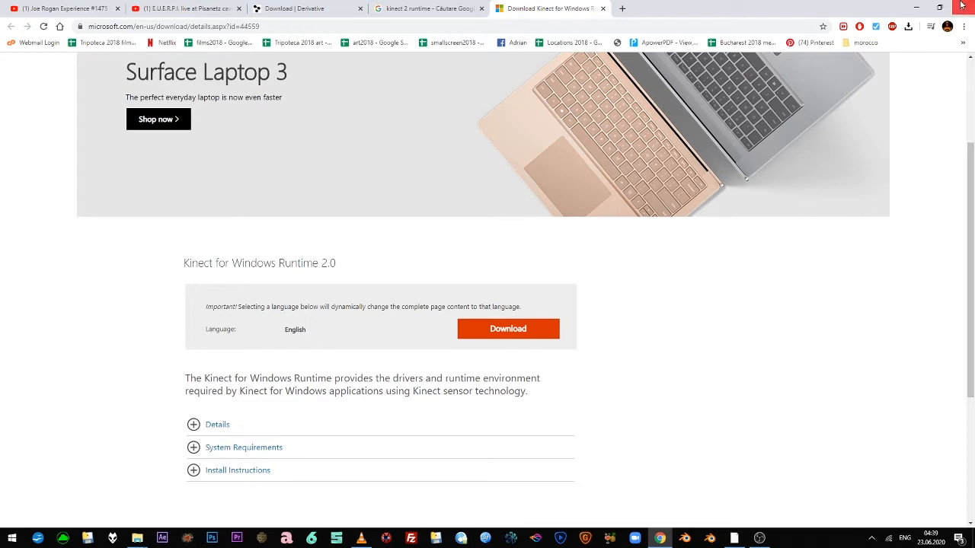
Switch back to TouchDesigner and set the hardware version of kinect1 to Version 2.
{"action": "left_click", "coordinate": [916, 8]}
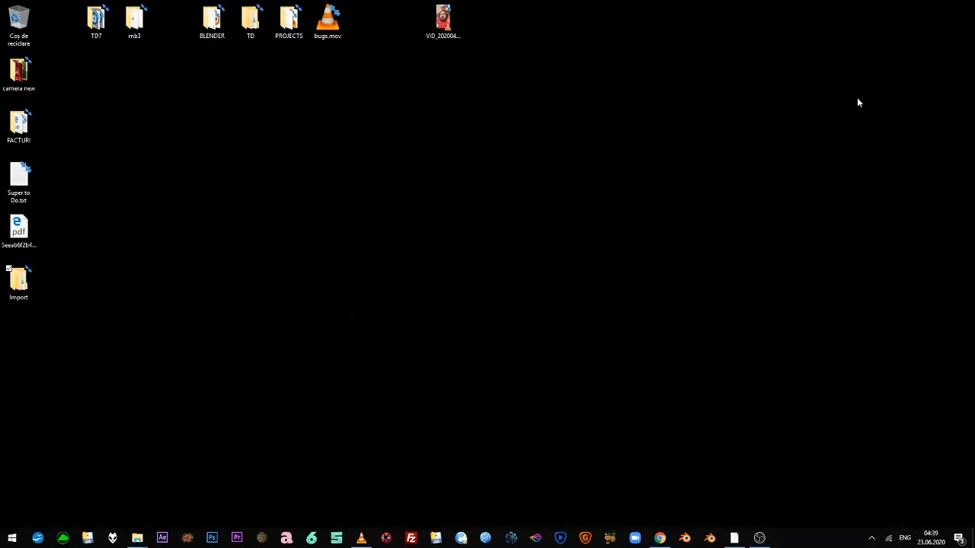
{"action": "left_click", "coordinate": [734, 538]}
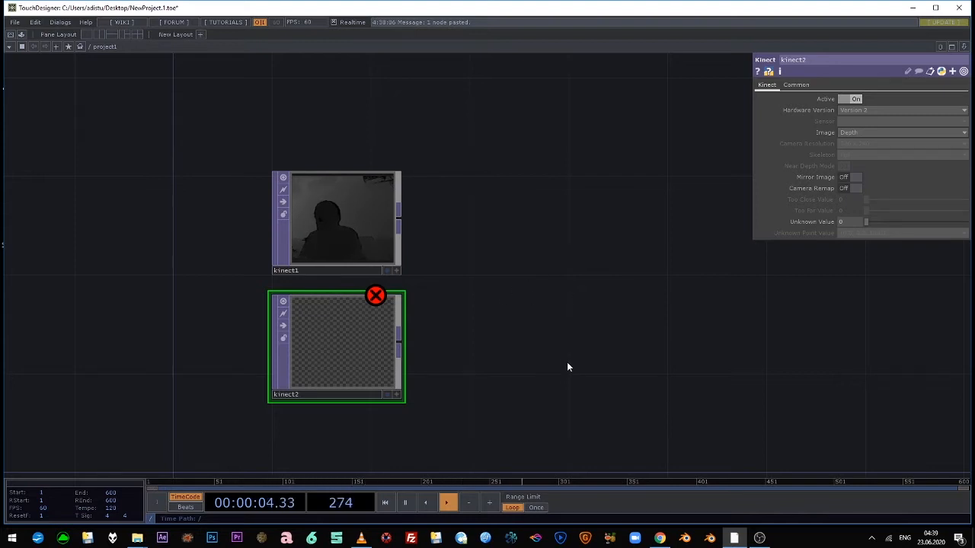
{"action": "left_click", "coordinate": [340, 216]}
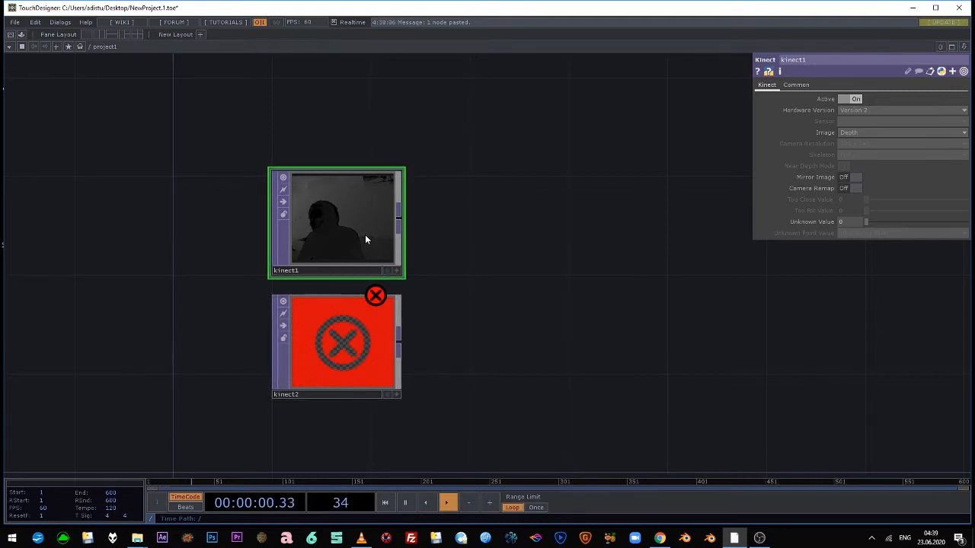
{"action": "left_click", "coordinate": [862, 111]}
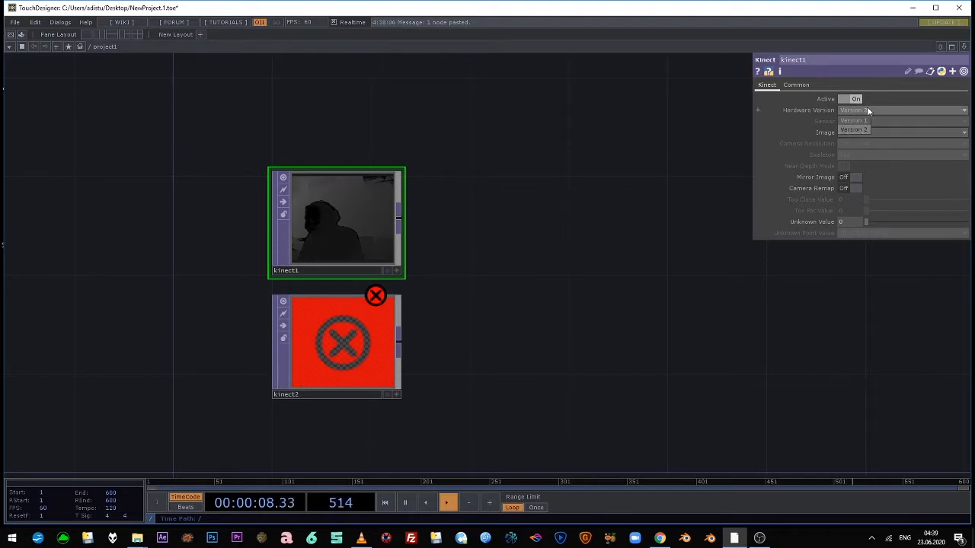
{"action": "left_click", "coordinate": [856, 131]}
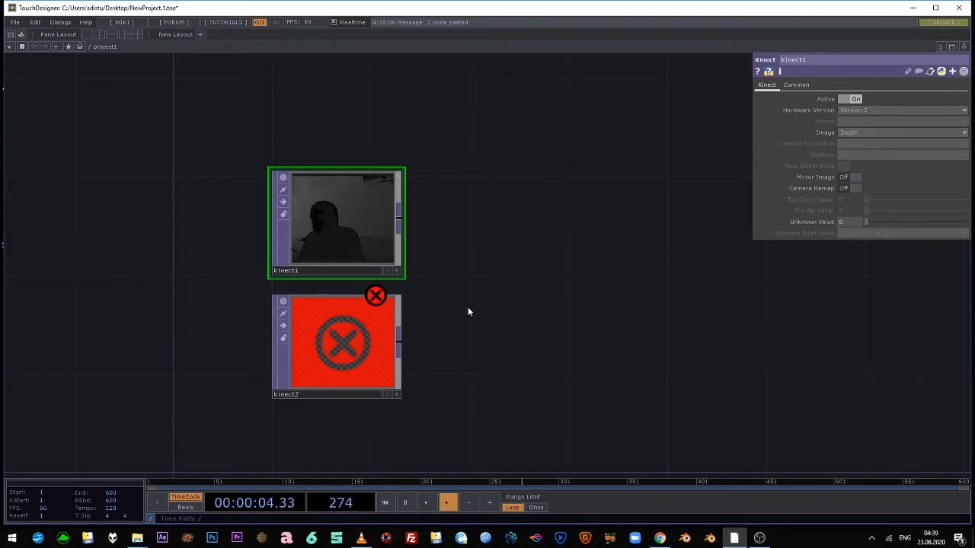
Set the image type of the kinect2 operator to Player Index.
{"action": "left_click", "coordinate": [350, 347]}
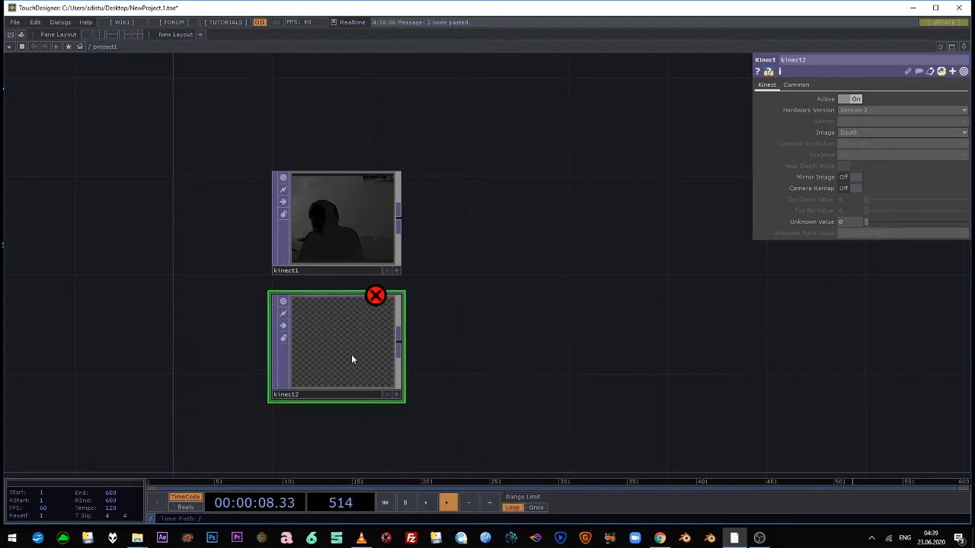
{"action": "left_click", "coordinate": [855, 132]}
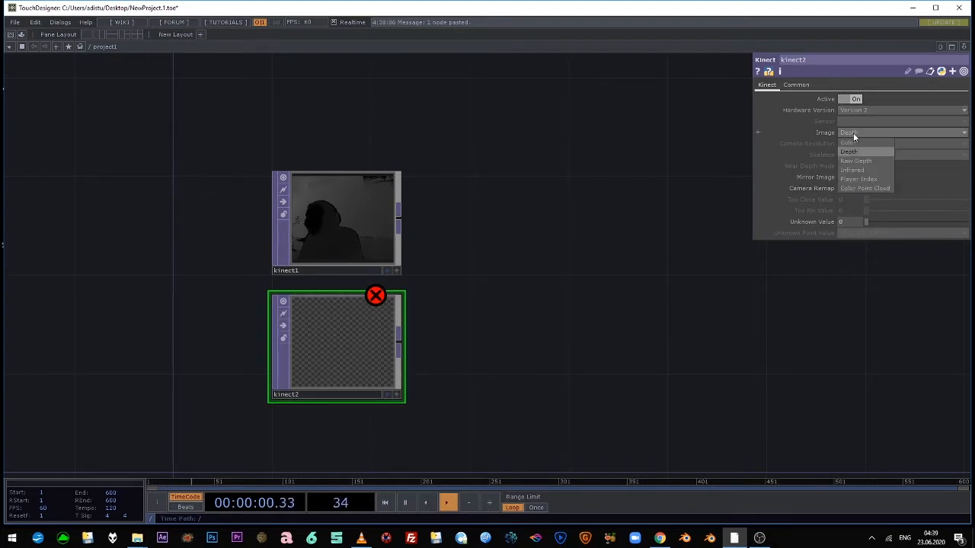
{"action": "left_click", "coordinate": [852, 180]}
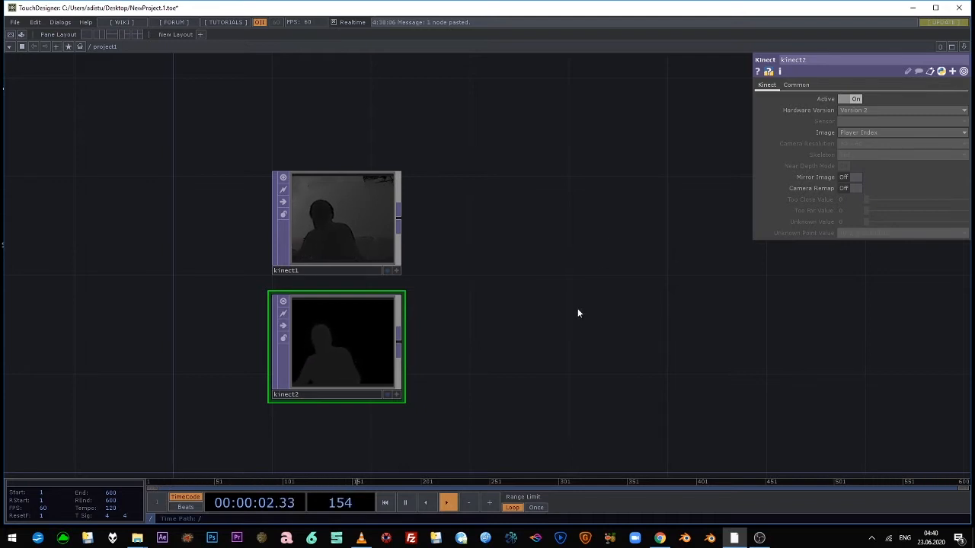
Examine the player silhouette of kinect2 up close and compare it with the depth image of kinect1.
{"action": "left_click_drag", "start_coordinate": [543, 332], "coordinate": [470, 366]}
{"action": "scroll", "coordinate": [333, 348], "scroll_direction": "up", "scroll_amount": 8}
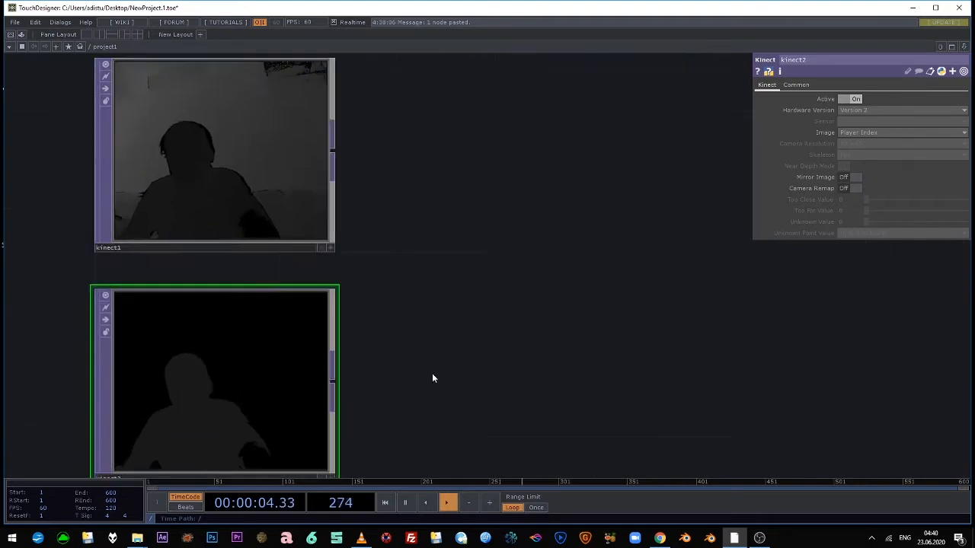
{"action": "scroll", "coordinate": [491, 337], "scroll_direction": "down", "scroll_amount": 4}
{"action": "scroll", "coordinate": [446, 312], "scroll_direction": "up", "scroll_amount": 8}
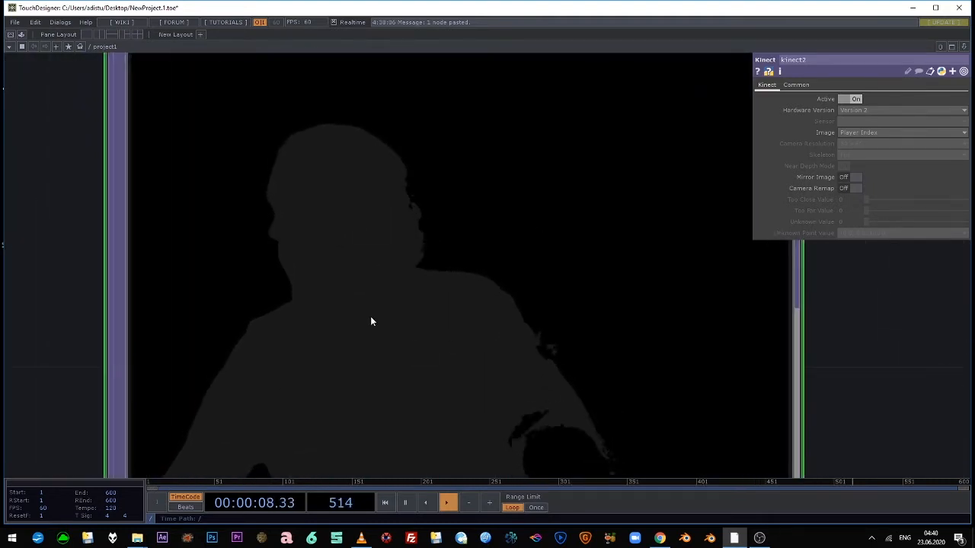
{"action": "scroll", "coordinate": [417, 290], "scroll_direction": "down", "scroll_amount": 3}
{"action": "scroll", "coordinate": [431, 123], "scroll_direction": "down", "scroll_amount": 3}
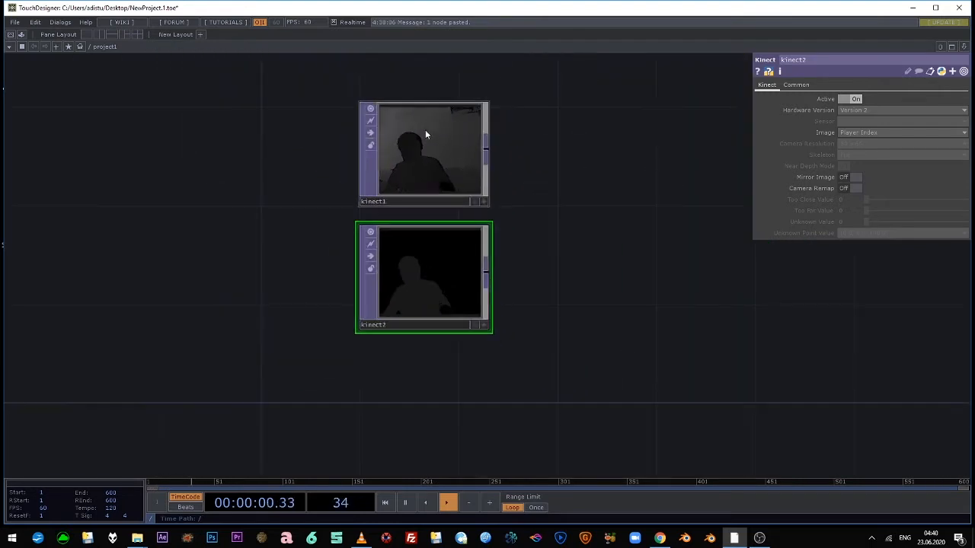
{"action": "scroll", "coordinate": [420, 163], "scroll_direction": "up", "scroll_amount": 5}
{"action": "scroll", "coordinate": [512, 247], "scroll_direction": "down", "scroll_amount": 3}
{"action": "left_click_drag", "start_coordinate": [739, 333], "coordinate": [557, 226]}
{"action": "scroll", "coordinate": [690, 230], "scroll_direction": "down", "scroll_amount": 3}
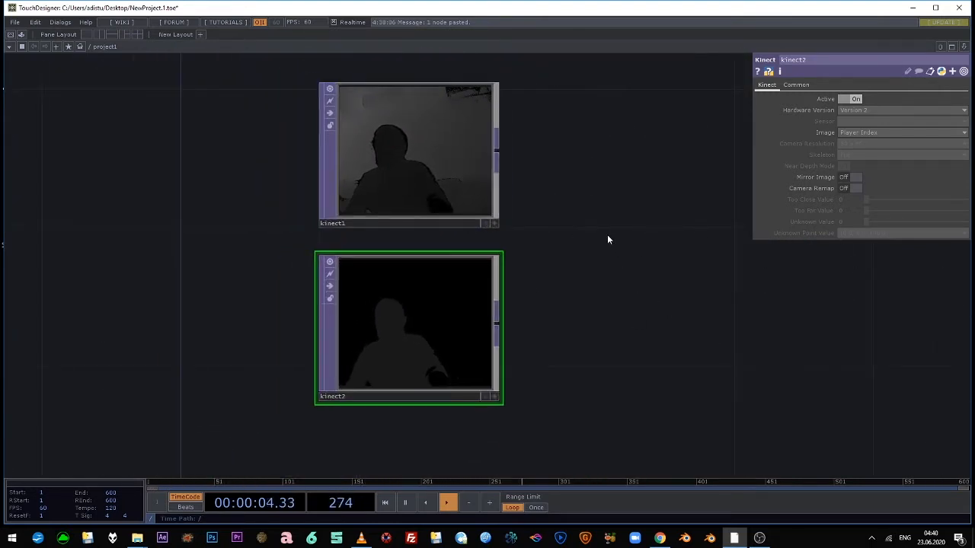
{"action": "left_click_drag", "start_coordinate": [655, 220], "coordinate": [515, 224]}
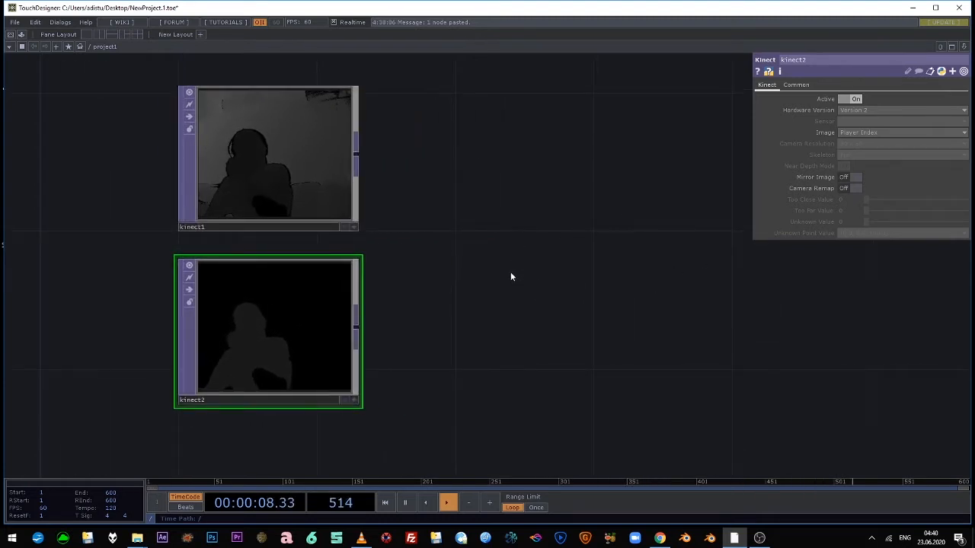
{"action": "left_click_drag", "start_coordinate": [510, 274], "coordinate": [573, 290]}
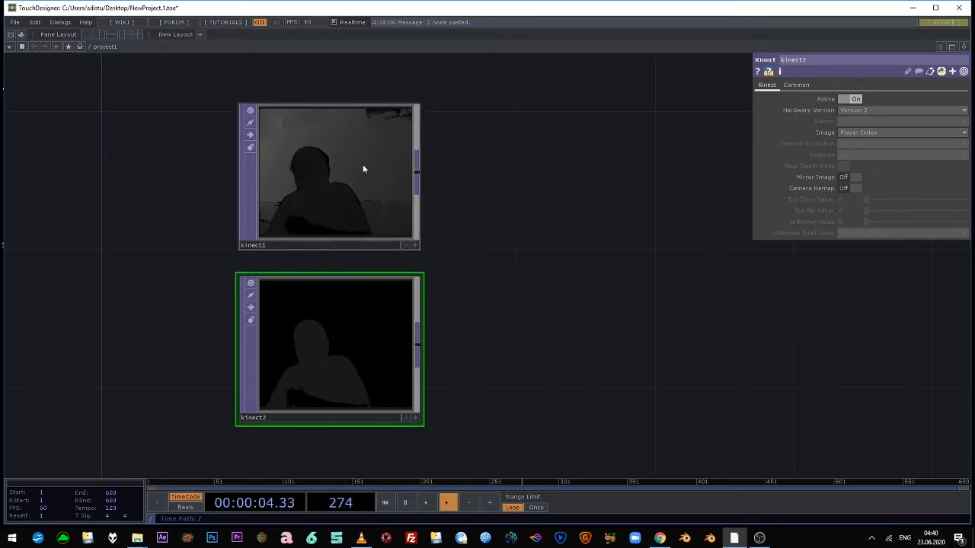
{"action": "left_click_drag", "start_coordinate": [544, 208], "coordinate": [524, 207]}
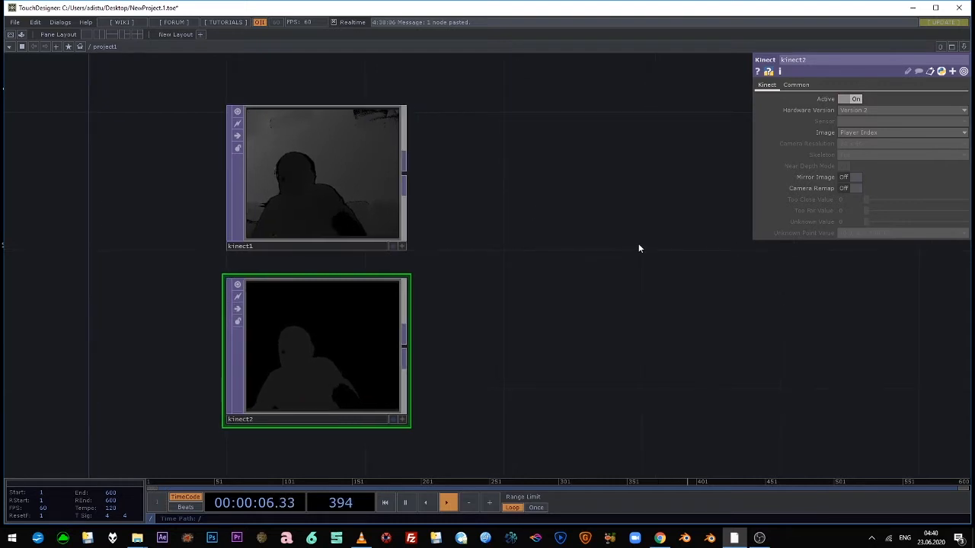
{"action": "key", "text": "Tab"}
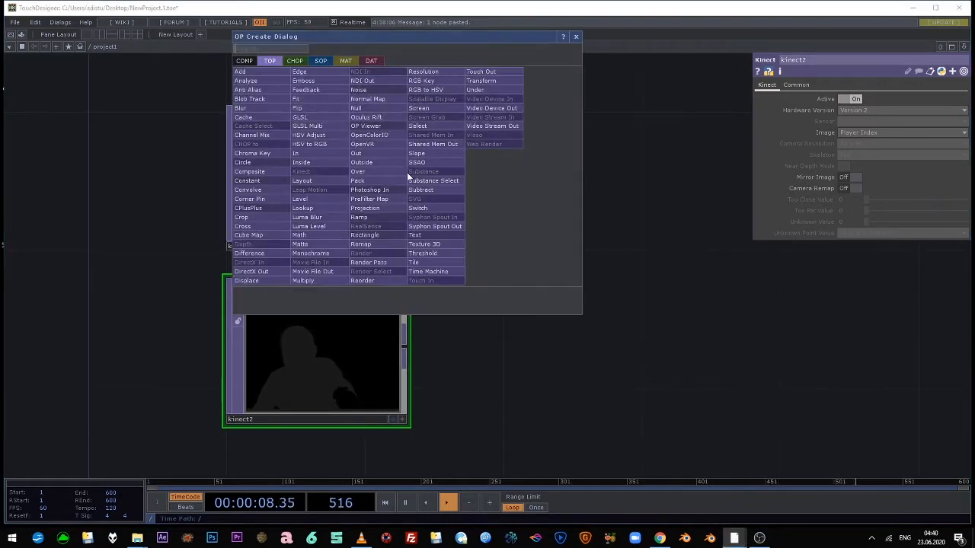
{"action": "type", "text": "l"}
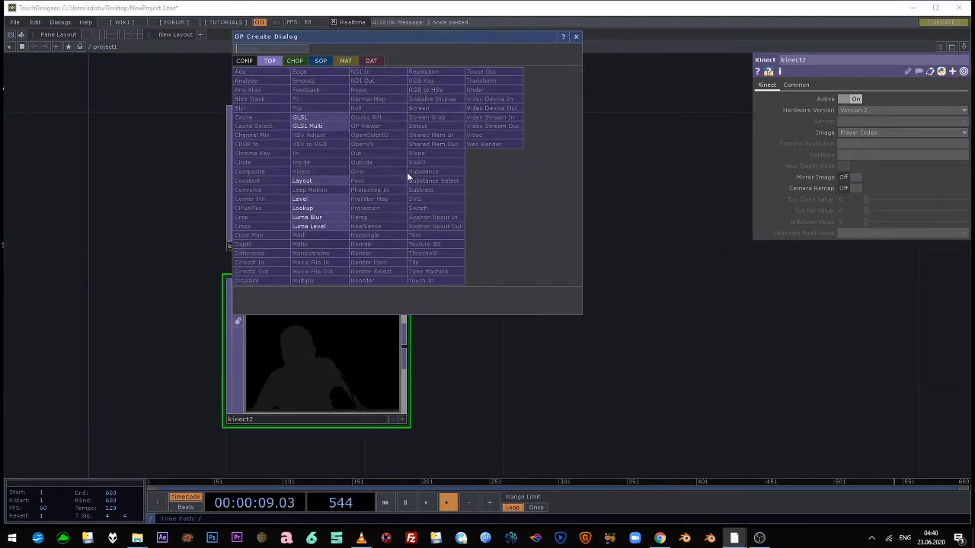
{"action": "left_click", "coordinate": [577, 38]}
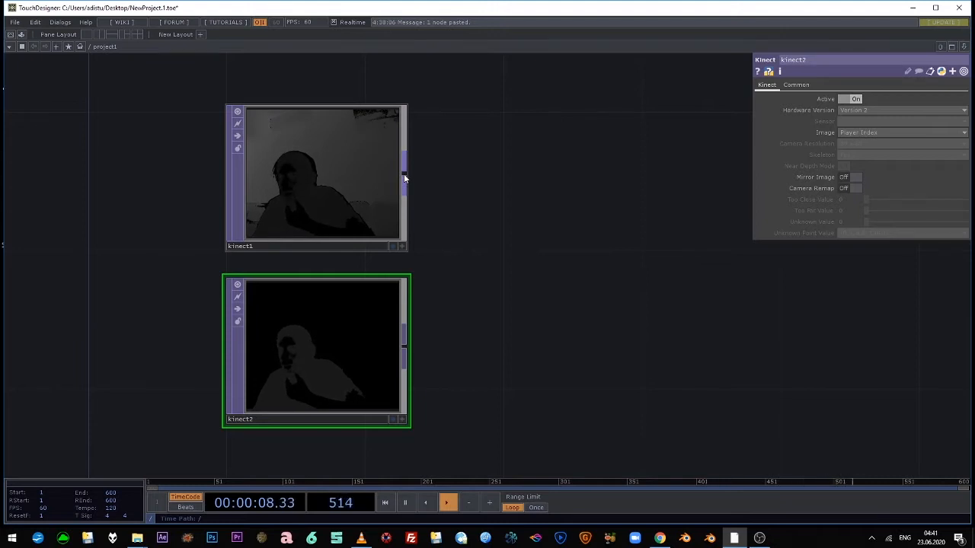
Add a Level TOP fed by the output of kinect1 and place it beside that operator.
{"action": "right_click", "coordinate": [405, 178]}
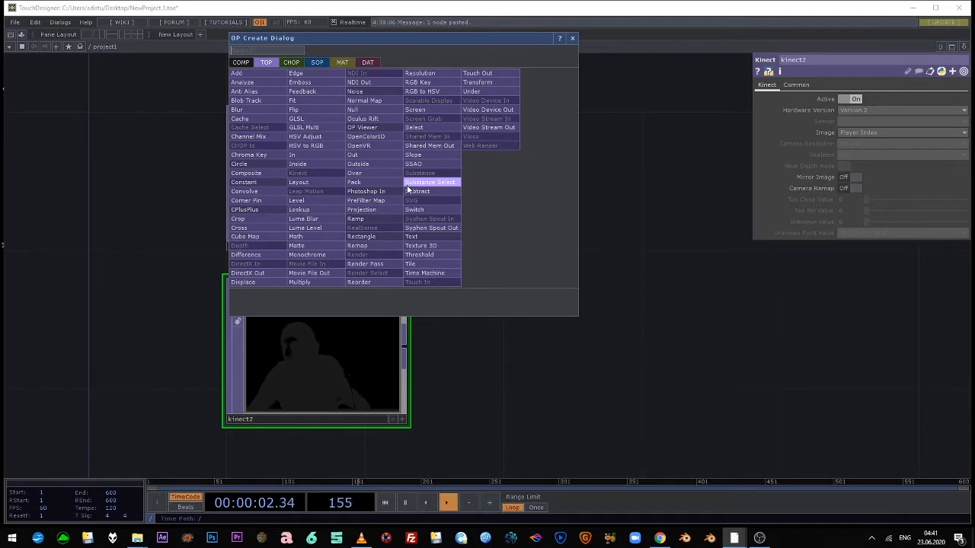
{"action": "left_click", "coordinate": [407, 185]}
{"action": "type", "text": "leve"}
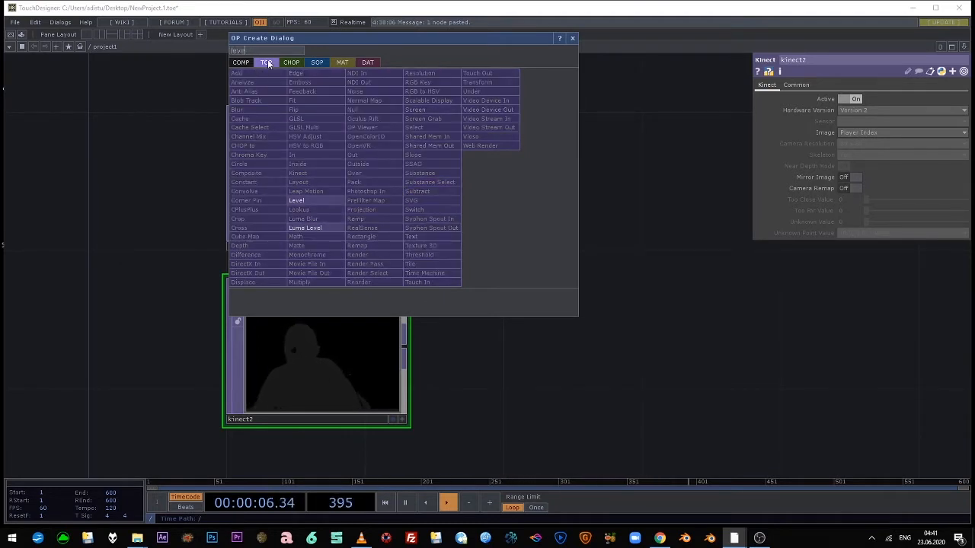
{"action": "left_click", "coordinate": [299, 203]}
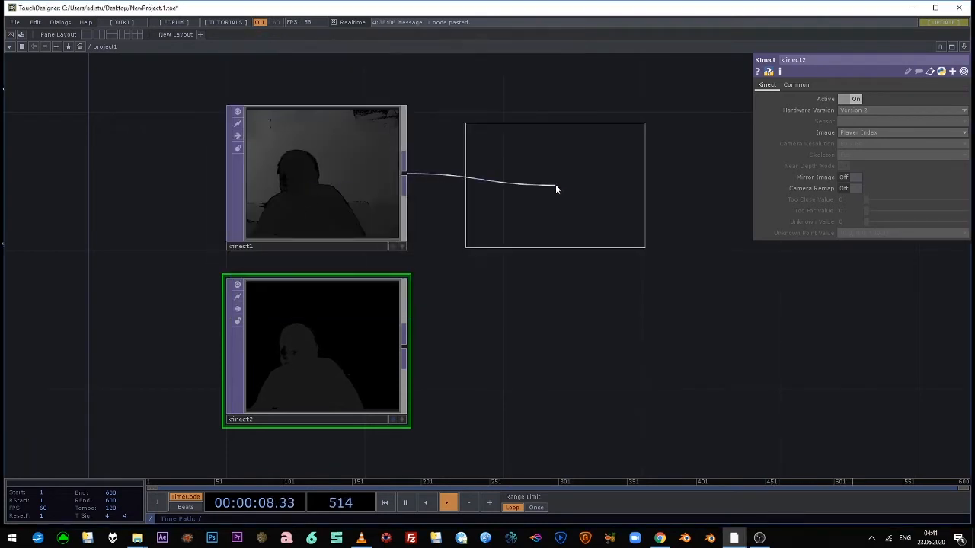
{"action": "left_click", "coordinate": [539, 179]}
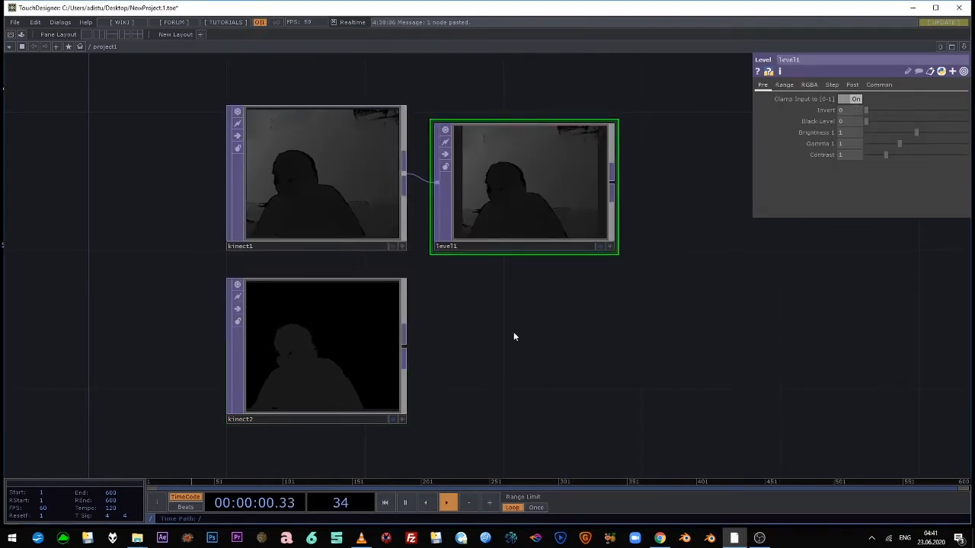
Add a Level TOP fed by the output of kinect2 and align it directly below level1.
{"action": "left_click_drag", "start_coordinate": [512, 335], "coordinate": [469, 306]}
{"action": "right_click", "coordinate": [362, 318]}
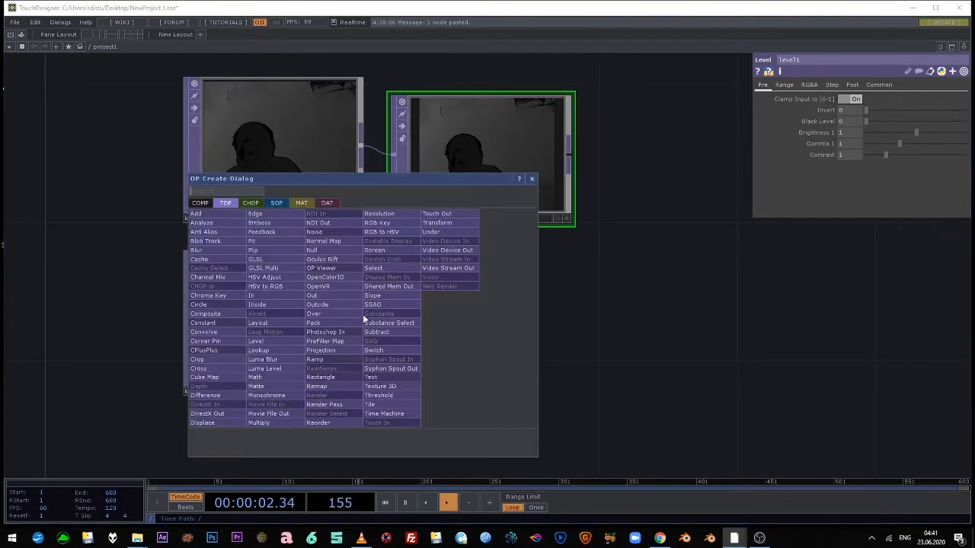
{"action": "type", "text": "lev"}
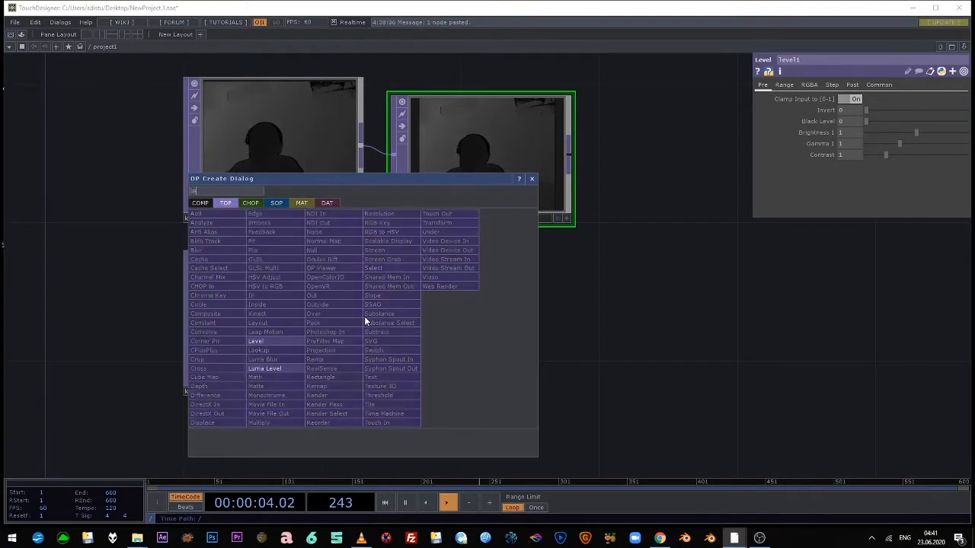
{"action": "left_click", "coordinate": [273, 342]}
{"action": "left_click", "coordinate": [479, 335]}
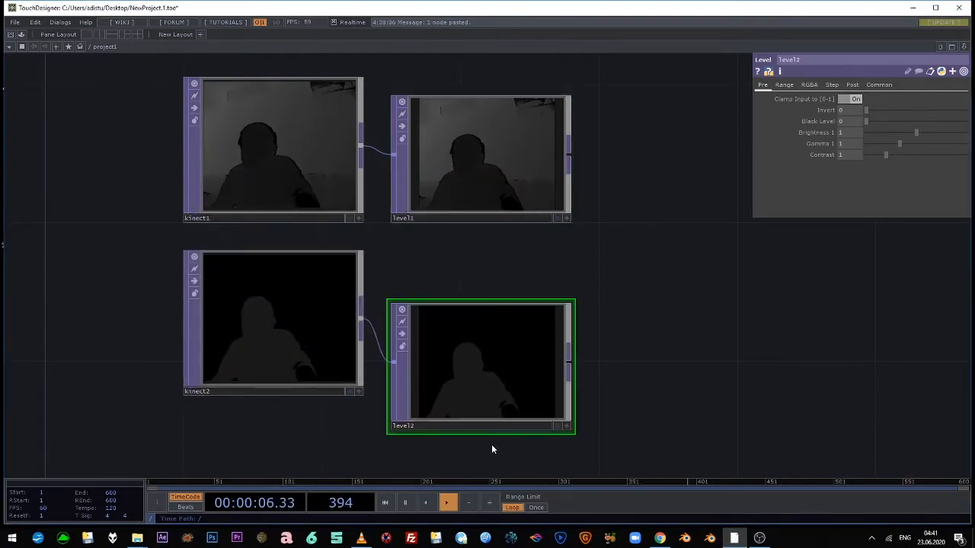
{"action": "left_click_drag", "start_coordinate": [505, 334], "coordinate": [505, 334]}
{"action": "left_click_drag", "start_coordinate": [689, 306], "coordinate": [599, 330]}
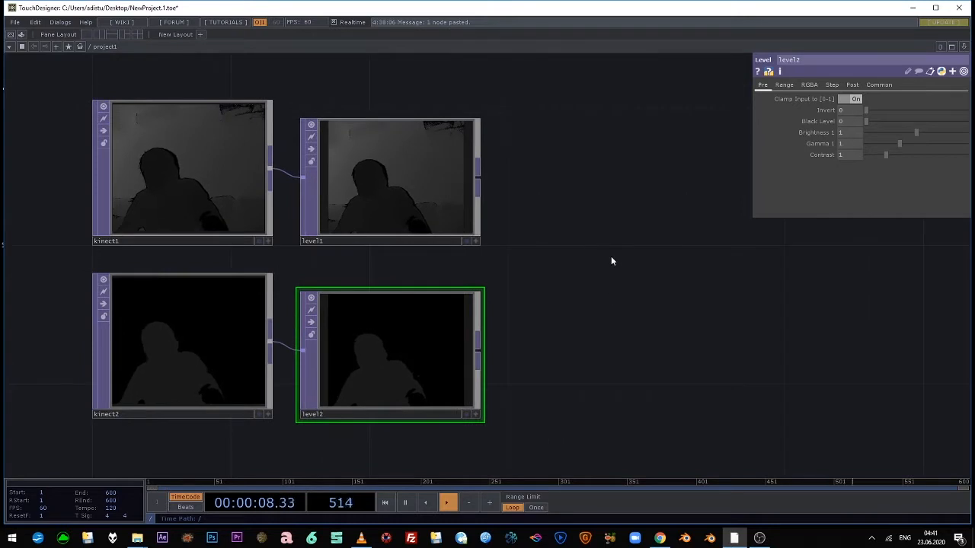
Add a Composite TOP beyond the two Level operators and connect the outputs of level1 and level2 to its input.
{"action": "left_click_drag", "start_coordinate": [611, 256], "coordinate": [503, 220]}
{"action": "scroll", "coordinate": [505, 187], "scroll_direction": "down", "scroll_amount": 3}
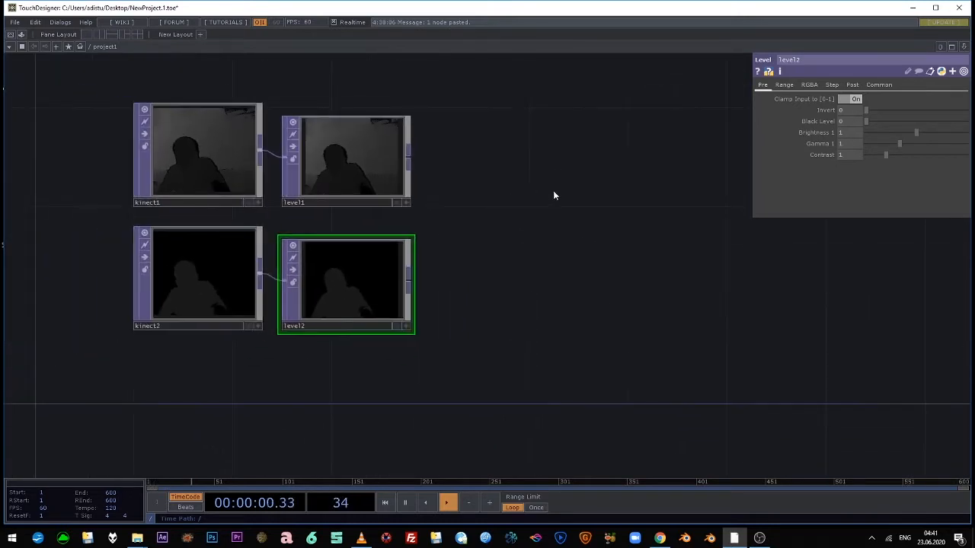
{"action": "key", "text": "Tab"}
{"action": "type", "text": "comp"}
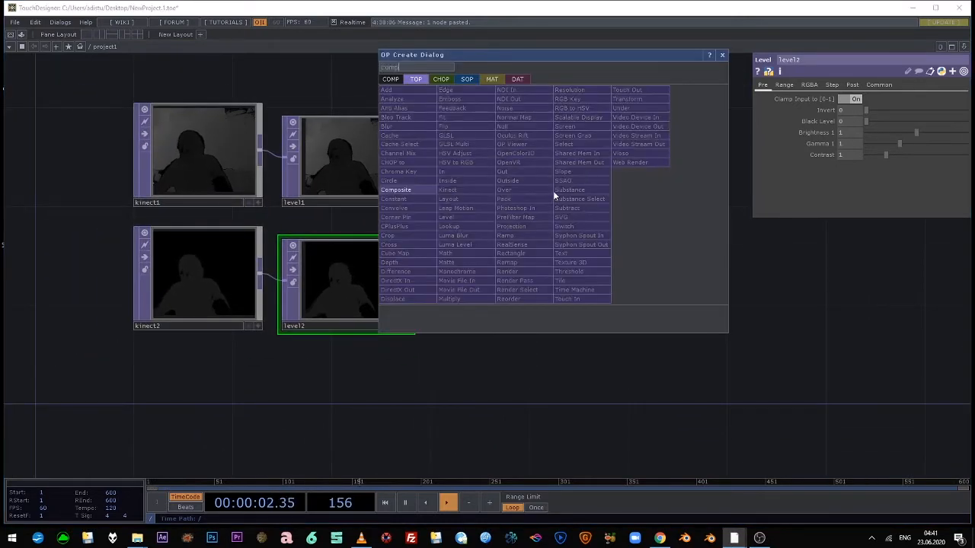
{"action": "key", "text": "Return"}
{"action": "left_click", "coordinate": [543, 237]}
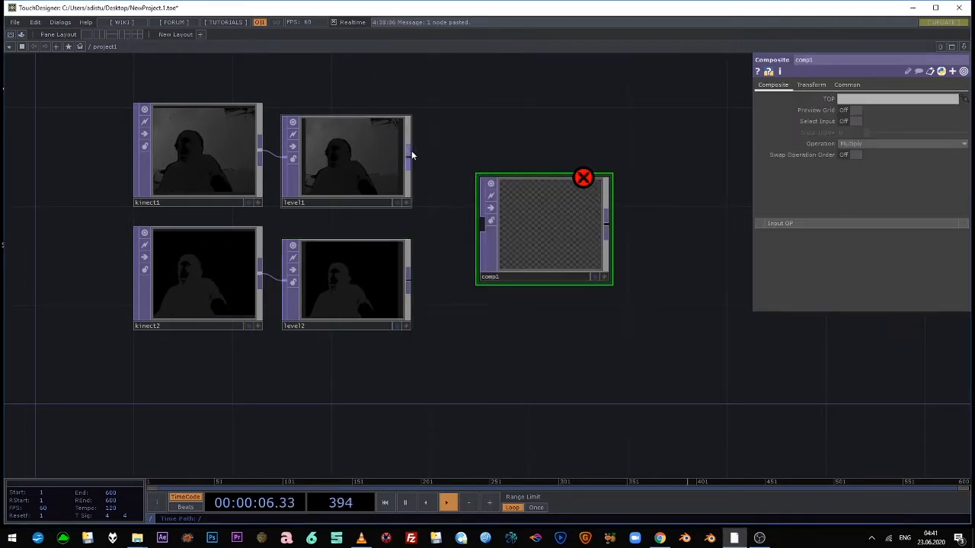
{"action": "left_click_drag", "start_coordinate": [448, 196], "coordinate": [480, 240]}
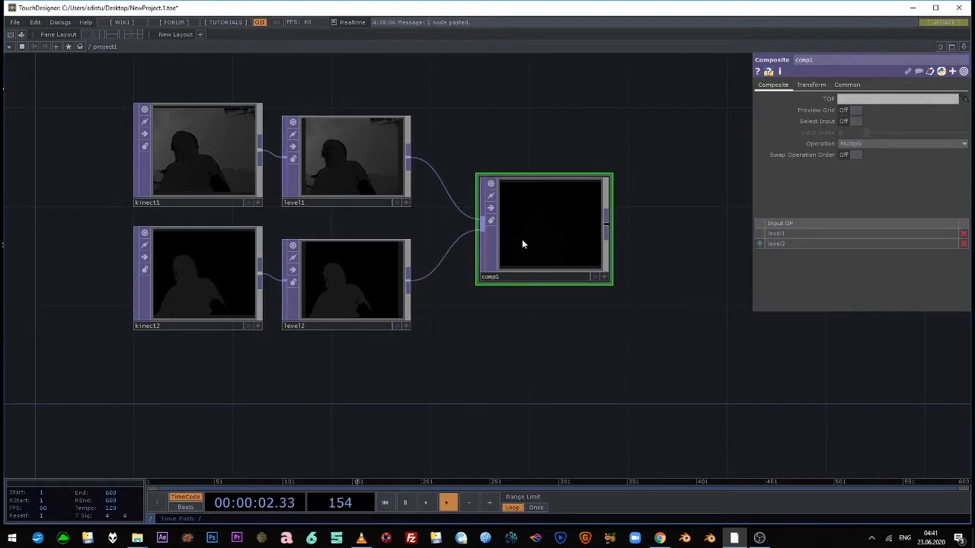
Examine the multiplied image in comp1 up close and compare it with the images of level1 and level2.
{"action": "scroll", "coordinate": [536, 241], "scroll_direction": "up", "scroll_amount": 6}
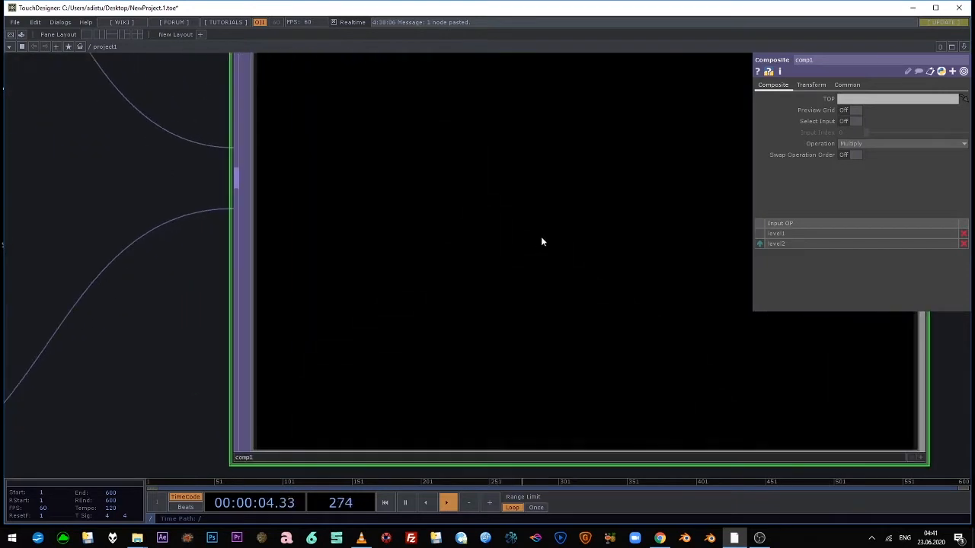
{"action": "scroll", "coordinate": [564, 243], "scroll_direction": "down", "scroll_amount": 3}
{"action": "scroll", "coordinate": [597, 246], "scroll_direction": "down", "scroll_amount": 2}
{"action": "scroll", "coordinate": [595, 245], "scroll_direction": "down", "scroll_amount": 3}
{"action": "scroll", "coordinate": [480, 274], "scroll_direction": "up", "scroll_amount": 4}
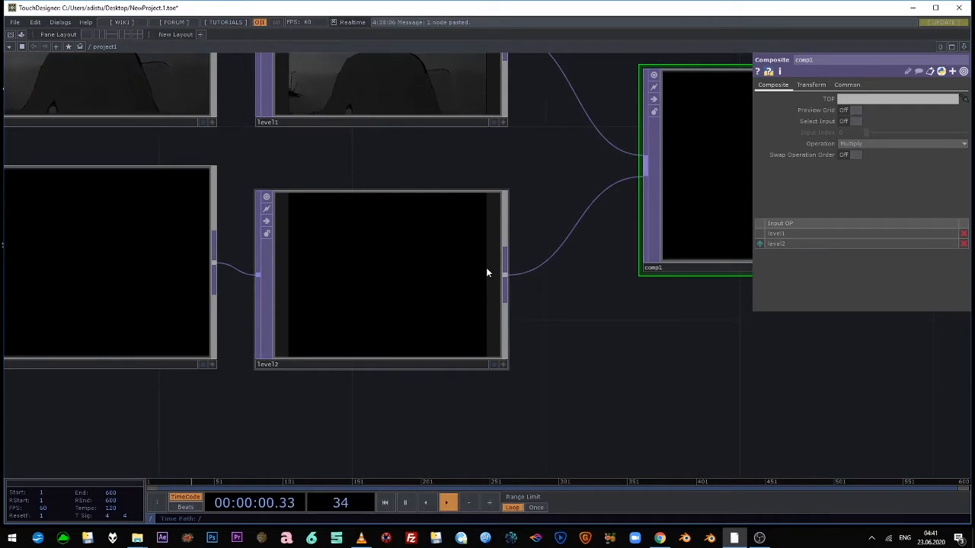
{"action": "scroll", "coordinate": [615, 240], "scroll_direction": "down", "scroll_amount": 1}
{"action": "scroll", "coordinate": [615, 240], "scroll_direction": "down", "scroll_amount": 3}
{"action": "scroll", "coordinate": [574, 315], "scroll_direction": "up", "scroll_amount": 4}
{"action": "scroll", "coordinate": [609, 224], "scroll_direction": "down", "scroll_amount": 2}
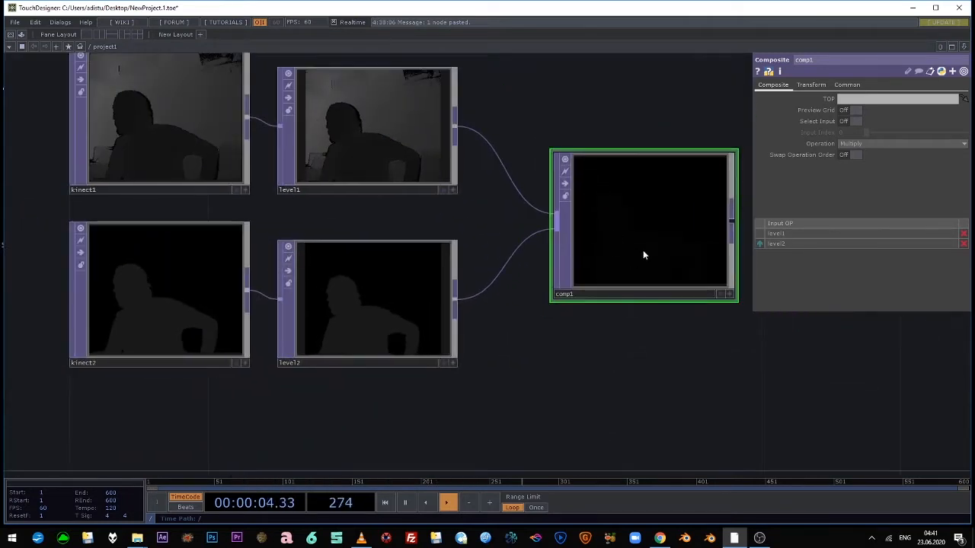
{"action": "scroll", "coordinate": [644, 254], "scroll_direction": "up", "scroll_amount": 4}
{"action": "scroll", "coordinate": [644, 274], "scroll_direction": "down", "scroll_amount": 2}
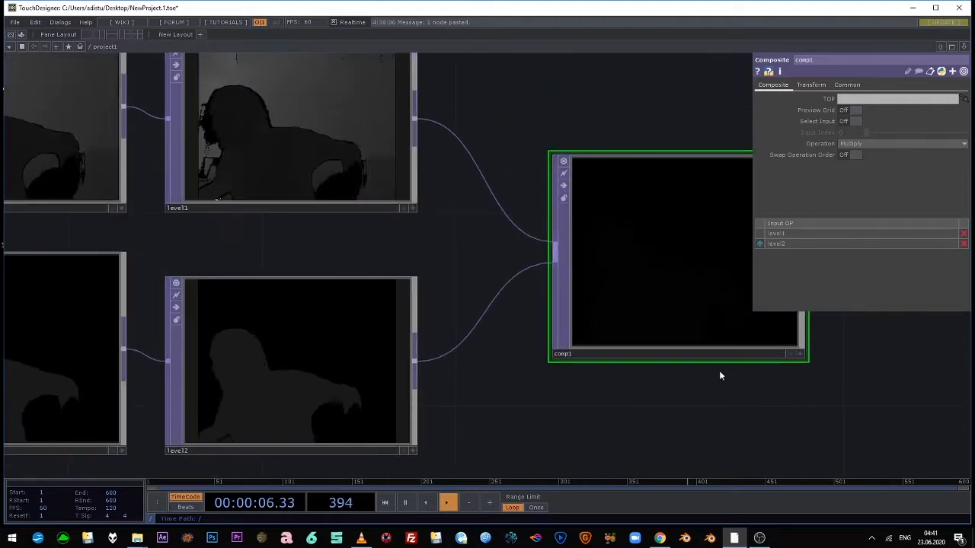
Brighten the depth image in level1 with Brightness 2, Gamma 1.55 and Contrast 1.48.
{"action": "left_click", "coordinate": [394, 144]}
{"action": "scroll", "coordinate": [353, 196], "scroll_direction": "down", "scroll_amount": 3}
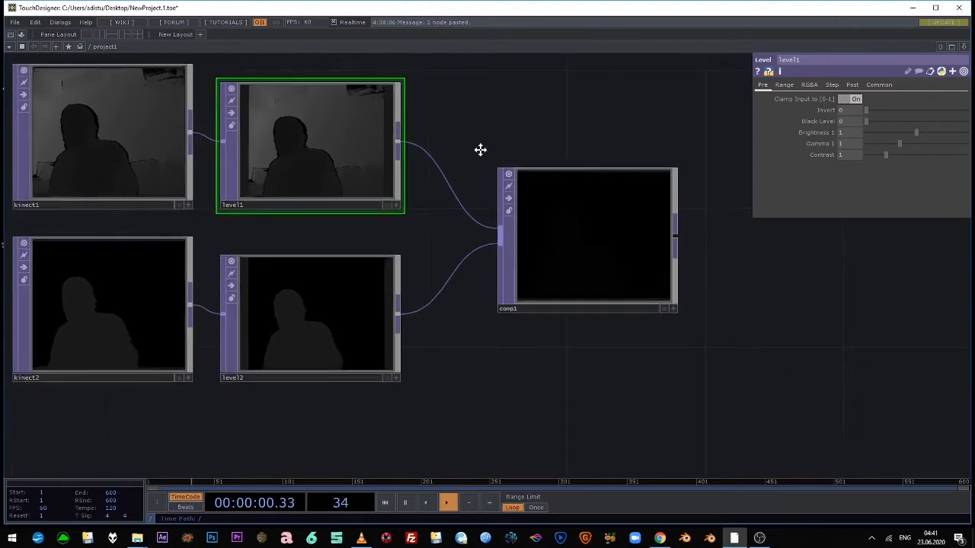
{"action": "left_click_drag", "start_coordinate": [453, 134], "coordinate": [515, 169]}
{"action": "left_click_drag", "start_coordinate": [886, 154], "coordinate": [944, 144]}
Make the player silhouette in level2 nearly white with Brightness 2, Gamma 3 and Contrast 5.
{"action": "left_click", "coordinate": [454, 294]}
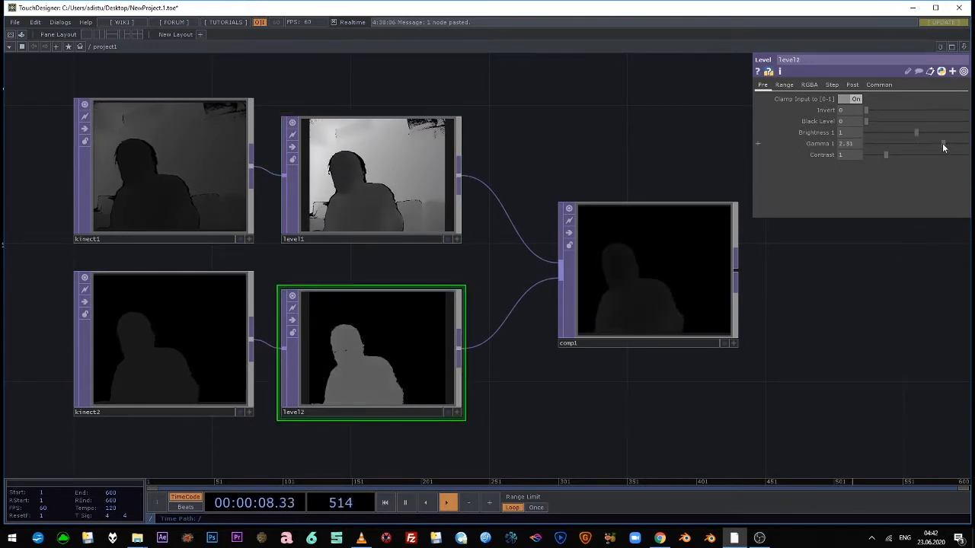
{"action": "left_click_drag", "start_coordinate": [886, 154], "coordinate": [966, 133]}
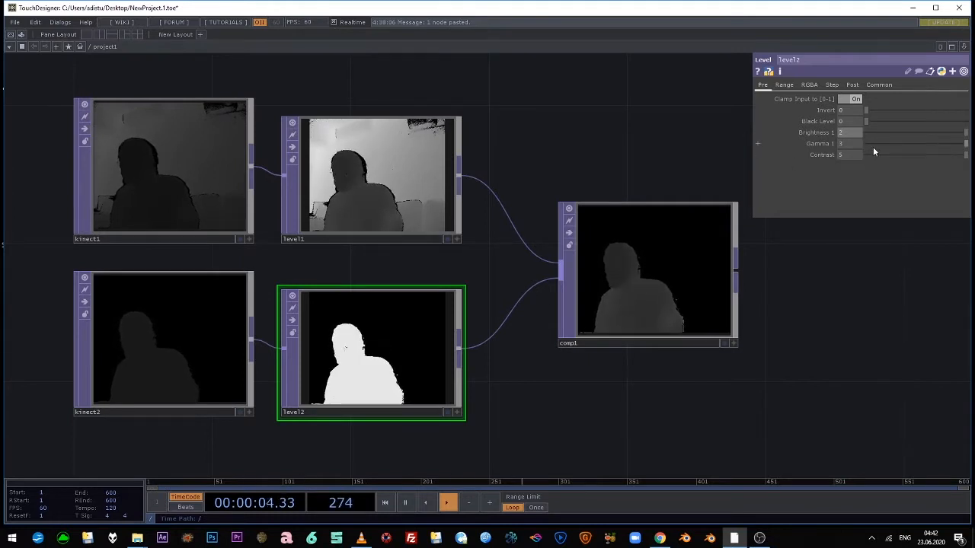
{"action": "scroll", "coordinate": [244, 393], "scroll_direction": "up", "scroll_amount": 3}
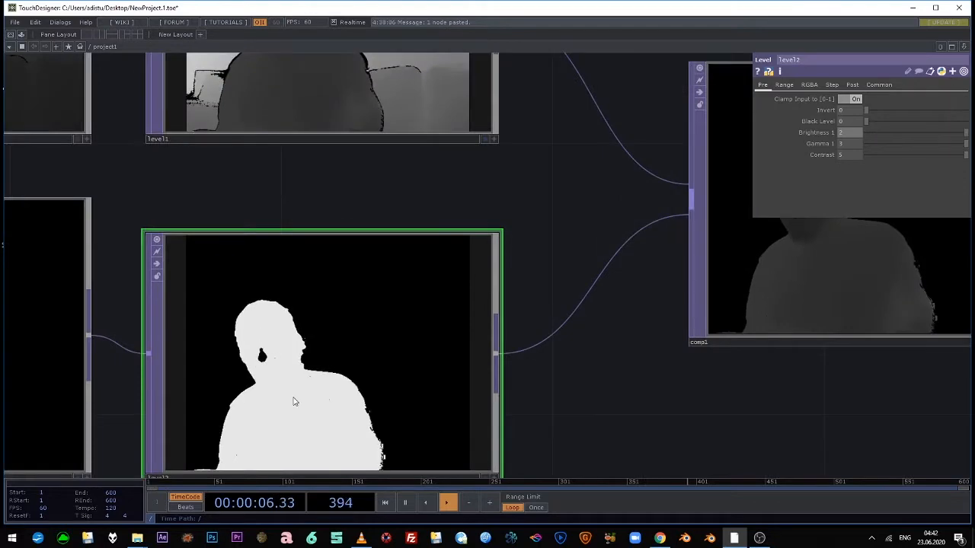
{"action": "scroll", "coordinate": [353, 348], "scroll_direction": "down", "scroll_amount": 3}
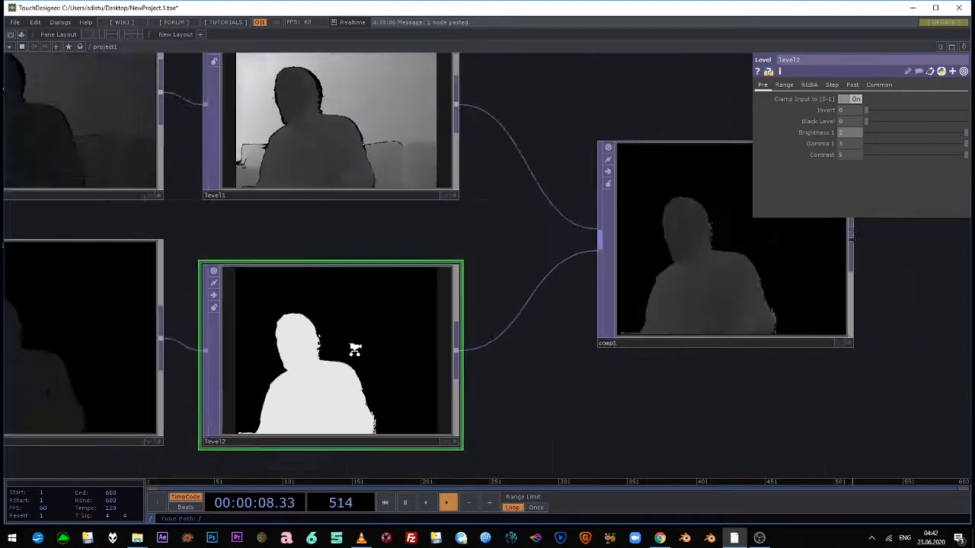
Examine the masked silhouette in comp1 and the grey depth shades and edges of the level1 image up close.
{"action": "scroll", "coordinate": [626, 272], "scroll_direction": "up", "scroll_amount": 3}
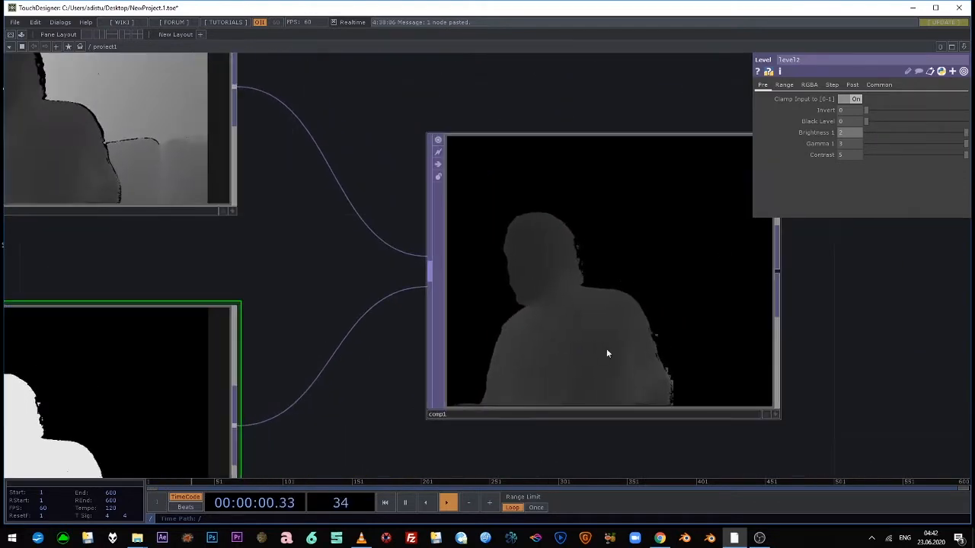
{"action": "scroll", "coordinate": [406, 391], "scroll_direction": "down", "scroll_amount": 3}
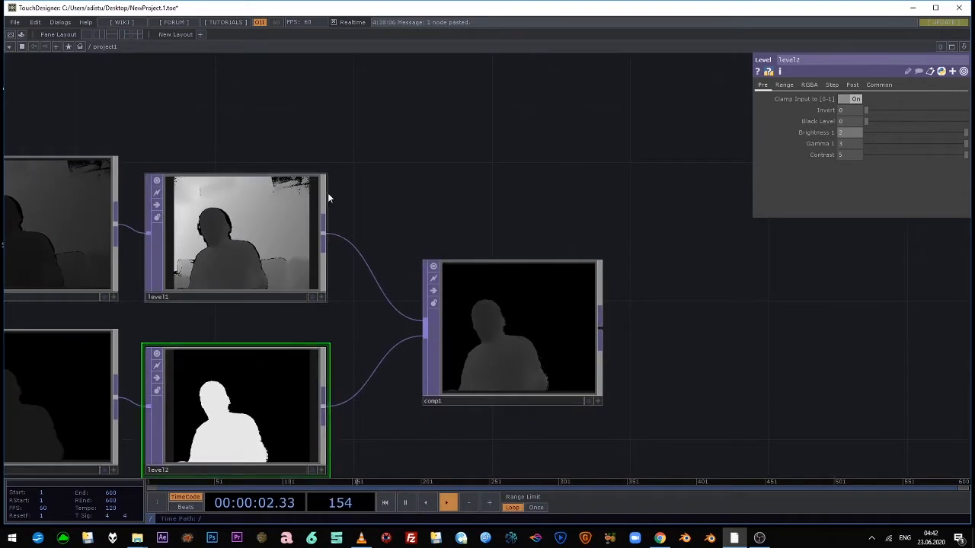
{"action": "left_click", "coordinate": [239, 249]}
{"action": "scroll", "coordinate": [359, 236], "scroll_direction": "up", "scroll_amount": 3}
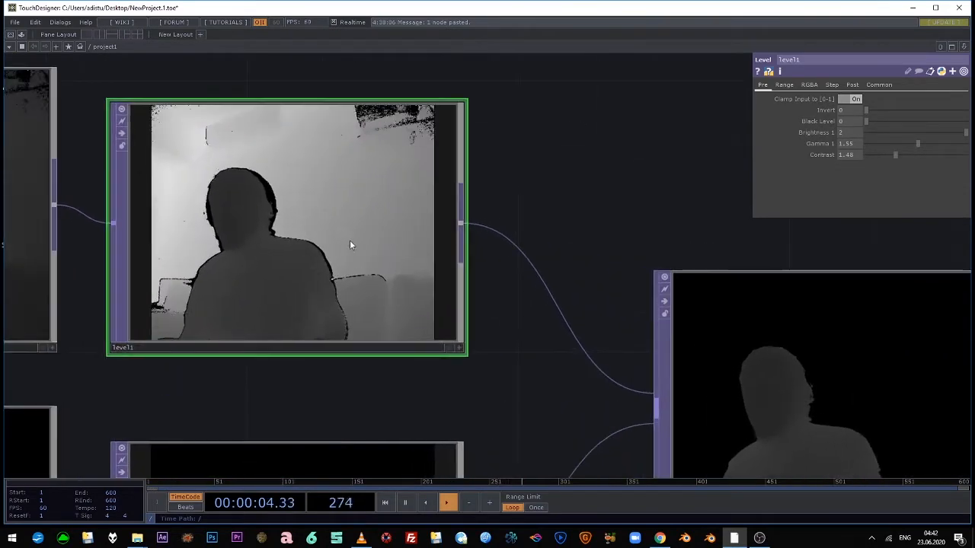
{"action": "scroll", "coordinate": [345, 244], "scroll_direction": "down", "scroll_amount": 2}
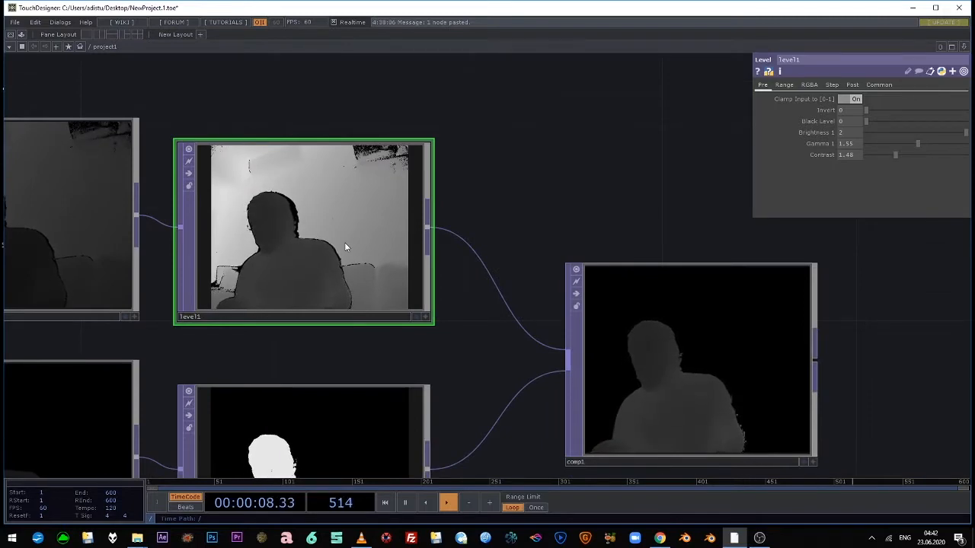
{"action": "scroll", "coordinate": [395, 245], "scroll_direction": "down", "scroll_amount": 2}
{"action": "left_click_drag", "start_coordinate": [523, 182], "coordinate": [592, 190]}
{"action": "scroll", "coordinate": [396, 243], "scroll_direction": "up", "scroll_amount": 3}
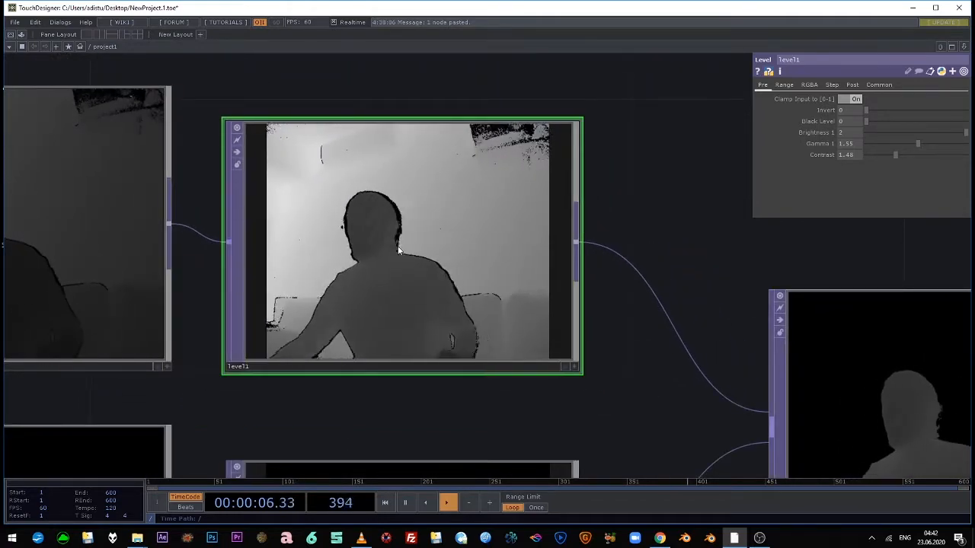
{"action": "scroll", "coordinate": [449, 324], "scroll_direction": "up", "scroll_amount": 5}
{"action": "scroll", "coordinate": [839, 315], "scroll_direction": "down", "scroll_amount": 1}
{"action": "scroll", "coordinate": [839, 315], "scroll_direction": "down", "scroll_amount": 2}
{"action": "scroll", "coordinate": [587, 281], "scroll_direction": "up", "scroll_amount": 3}
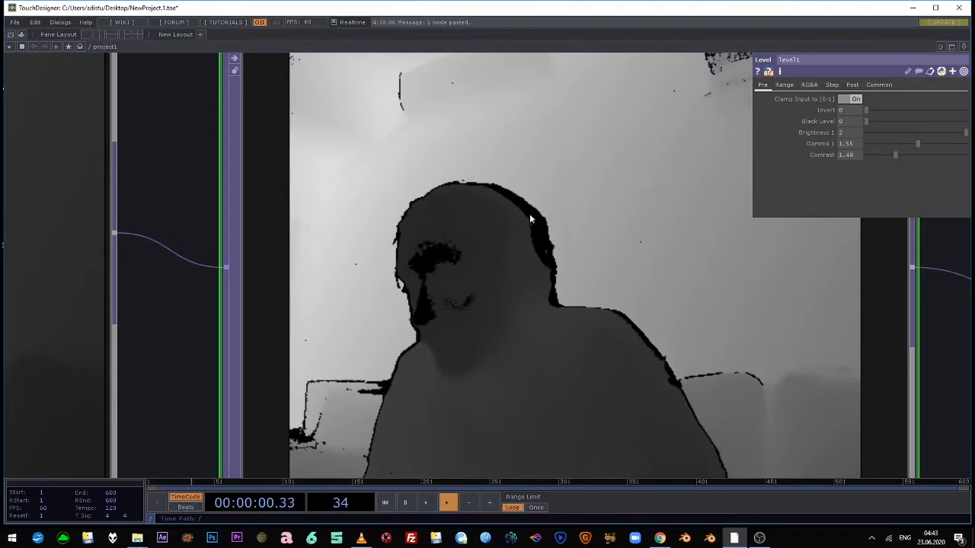
{"action": "scroll", "coordinate": [629, 340], "scroll_direction": "down", "scroll_amount": 5}
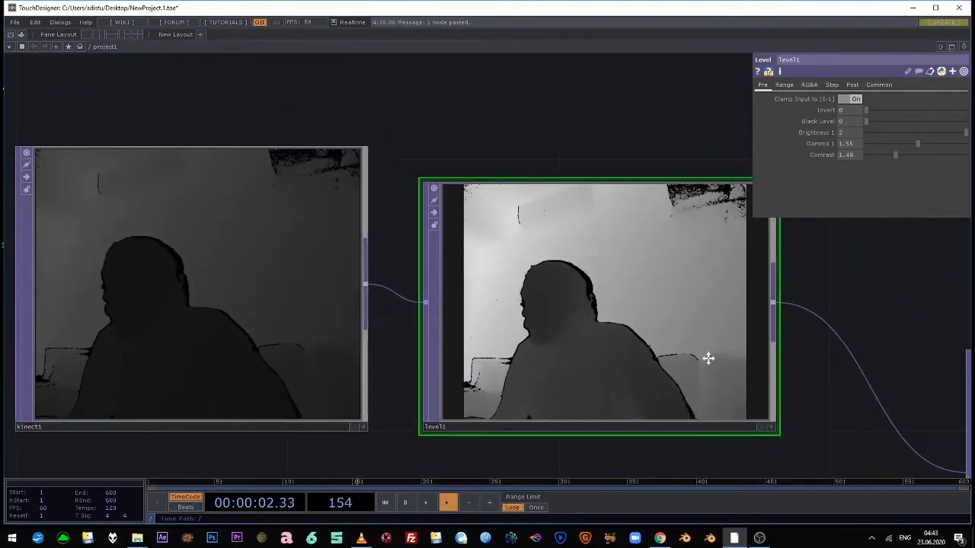
{"action": "left_click_drag", "start_coordinate": [801, 388], "coordinate": [364, 320]}
{"action": "scroll", "coordinate": [261, 286], "scroll_direction": "down", "scroll_amount": 3}
{"action": "scroll", "coordinate": [251, 282], "scroll_direction": "up", "scroll_amount": 10}
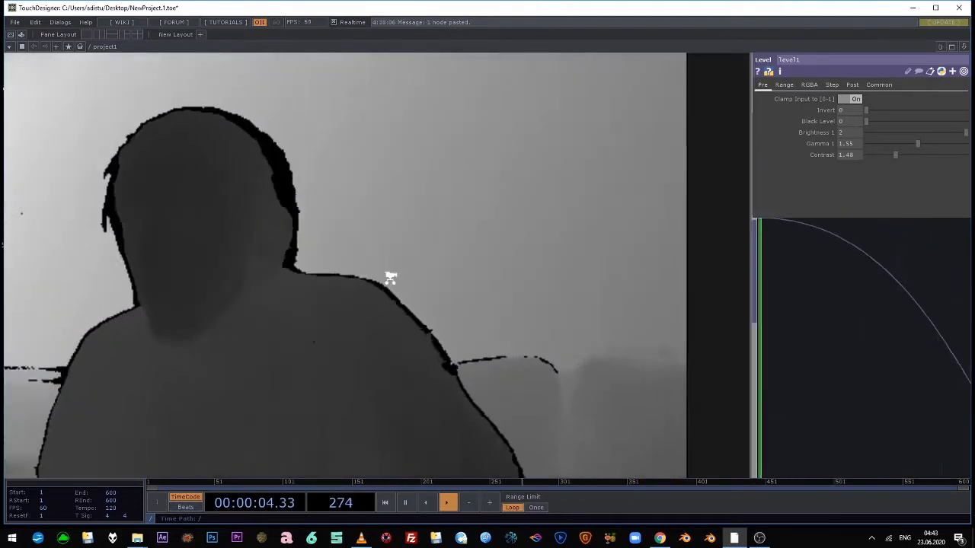
Set the contrast of level1 to 1.95 and check the result in the composite.
{"action": "left_click_drag", "start_coordinate": [894, 160], "coordinate": [906, 151]}
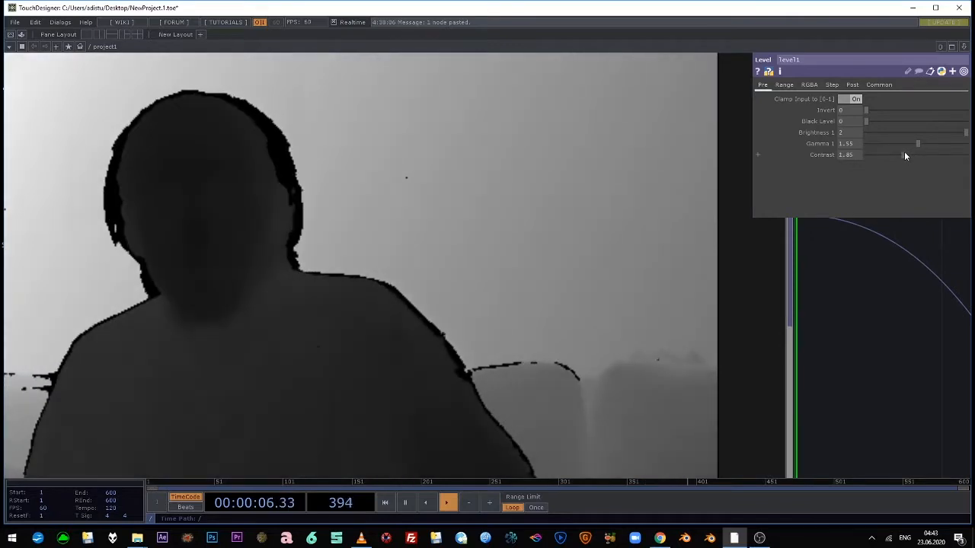
{"action": "scroll", "coordinate": [495, 256], "scroll_direction": "down", "scroll_amount": 3}
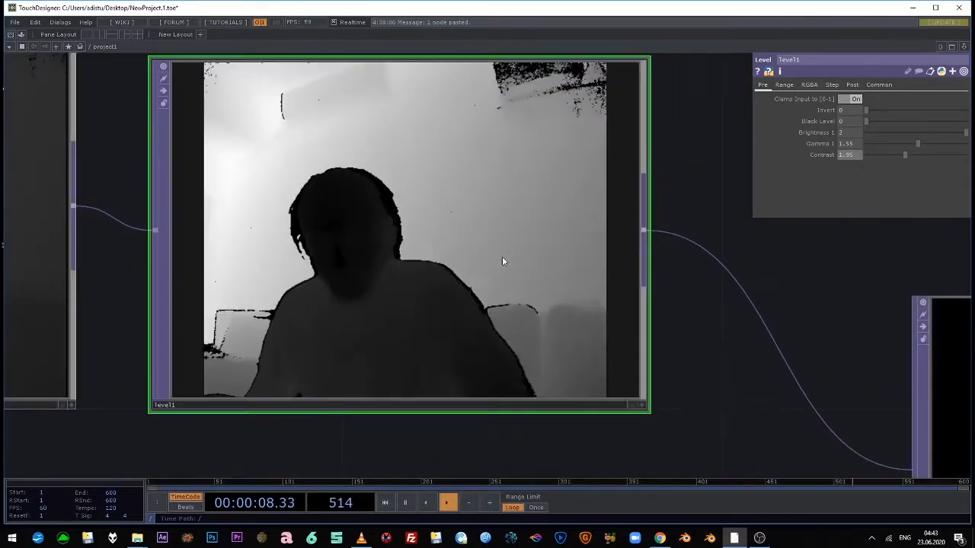
{"action": "left_click_drag", "start_coordinate": [704, 375], "coordinate": [364, 251]}
{"action": "scroll", "coordinate": [363, 251], "scroll_direction": "down", "scroll_amount": 5}
{"action": "left_click_drag", "start_coordinate": [719, 419], "coordinate": [666, 357]}
{"action": "scroll", "coordinate": [653, 354], "scroll_direction": "down", "scroll_amount": 4}
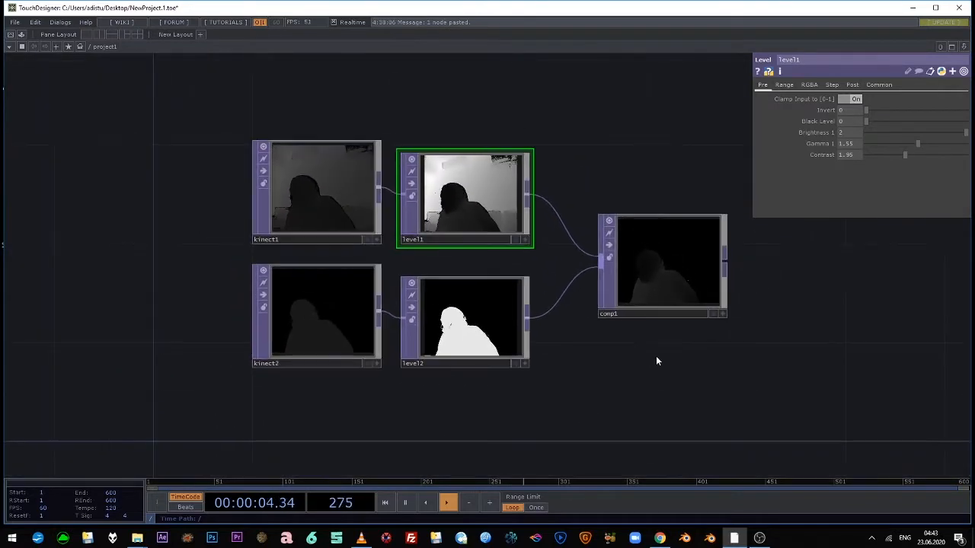
Turn on the Display flag of comp1 so its image fills the network background, keeping the silhouette clear of the nodes.
{"action": "scroll", "coordinate": [656, 356], "scroll_direction": "down", "scroll_amount": 3}
{"action": "scroll", "coordinate": [655, 356], "scroll_direction": "up", "scroll_amount": 6}
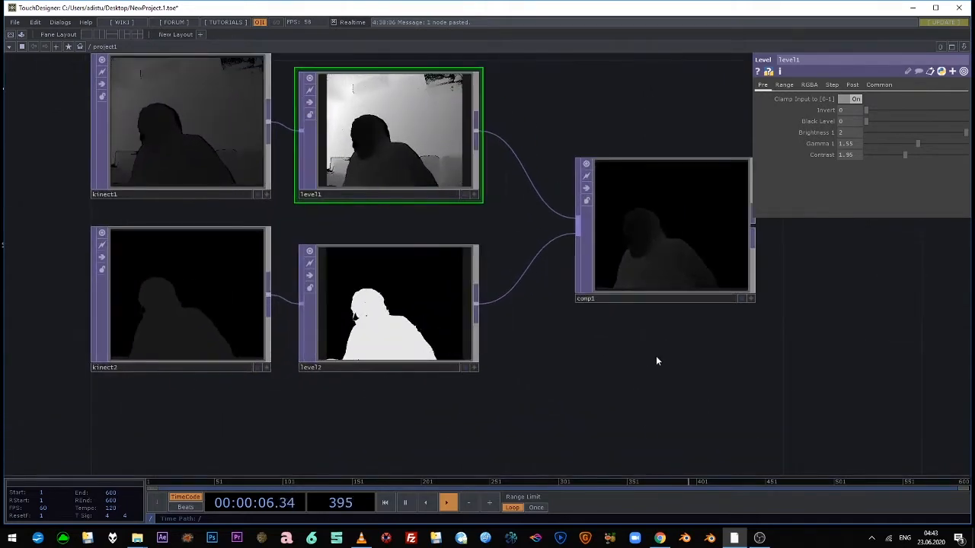
{"action": "scroll", "coordinate": [656, 355], "scroll_direction": "down", "scroll_amount": 4}
{"action": "scroll", "coordinate": [656, 354], "scroll_direction": "up", "scroll_amount": 5}
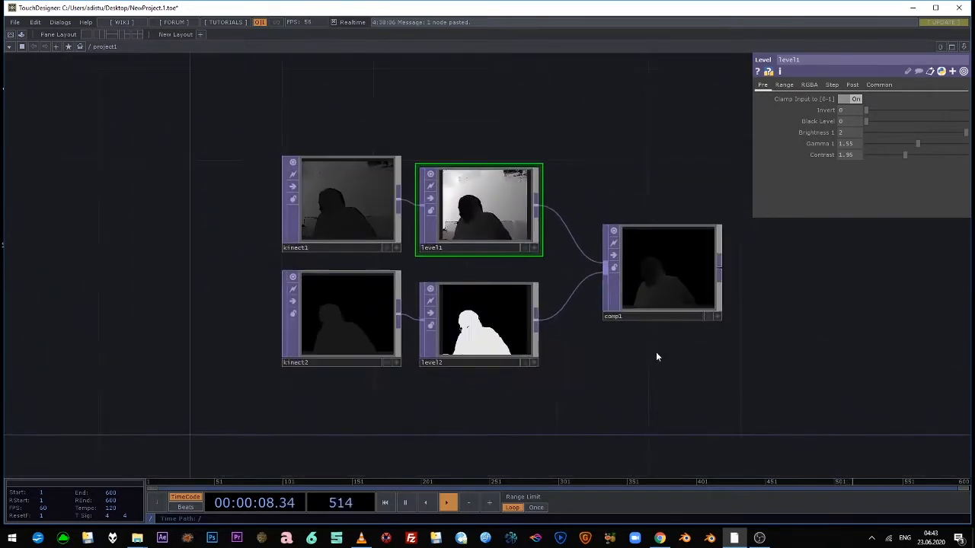
{"action": "left_click_drag", "start_coordinate": [657, 375], "coordinate": [370, 370]}
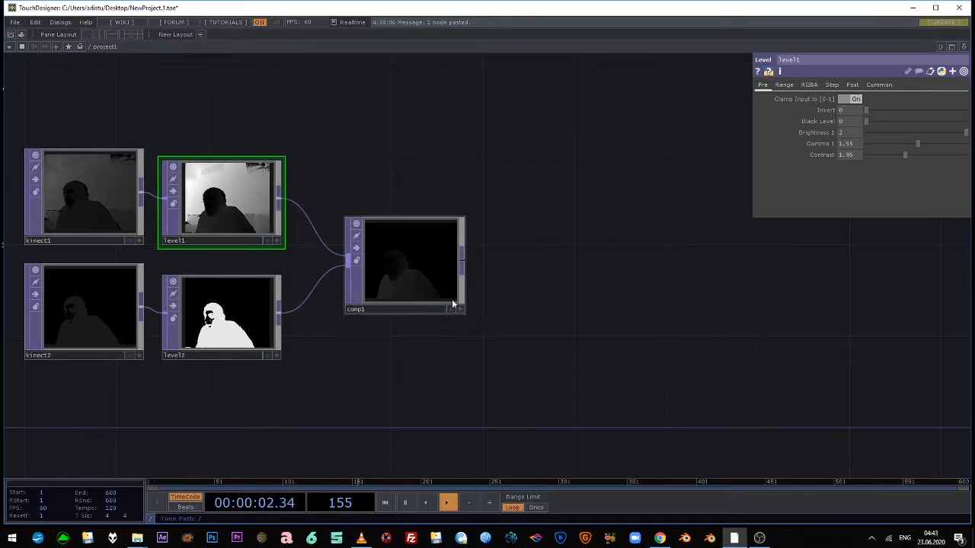
{"action": "scroll", "coordinate": [453, 306], "scroll_direction": "up", "scroll_amount": 2}
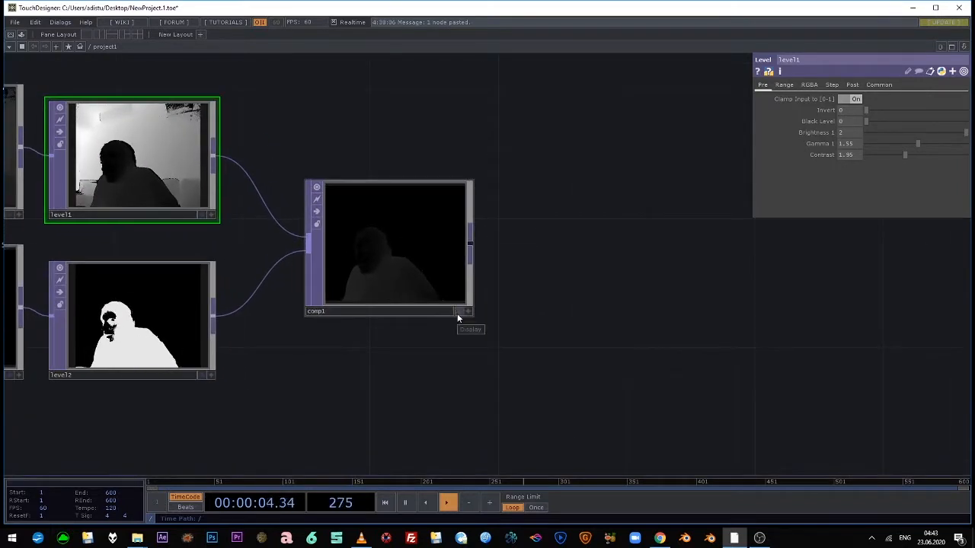
{"action": "left_click", "coordinate": [459, 313]}
{"action": "left_click_drag", "start_coordinate": [418, 349], "coordinate": [190, 363]}
{"action": "scroll", "coordinate": [465, 322], "scroll_direction": "down", "scroll_amount": 3}
{"action": "left_click_drag", "start_coordinate": [466, 322], "coordinate": [498, 359]}
{"action": "scroll", "coordinate": [283, 338], "scroll_direction": "up", "scroll_amount": 4}
{"action": "left_click_drag", "start_coordinate": [716, 316], "coordinate": [448, 348]}
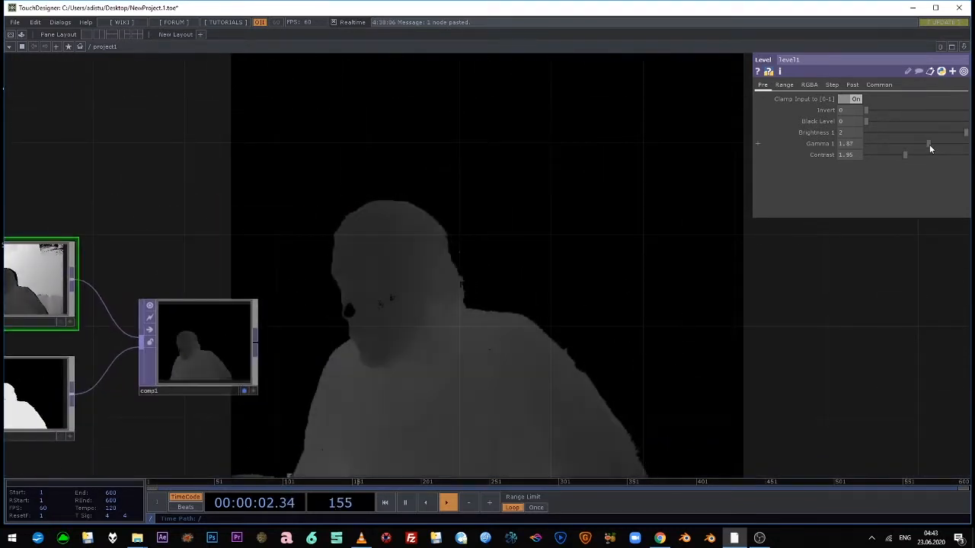
Fine-tune level1 to Gamma 1.76 and Contrast 1.88 while watching the composite in the background.
{"action": "left_click", "coordinate": [920, 143]}
{"action": "left_click_drag", "start_coordinate": [905, 154], "coordinate": [925, 144]}
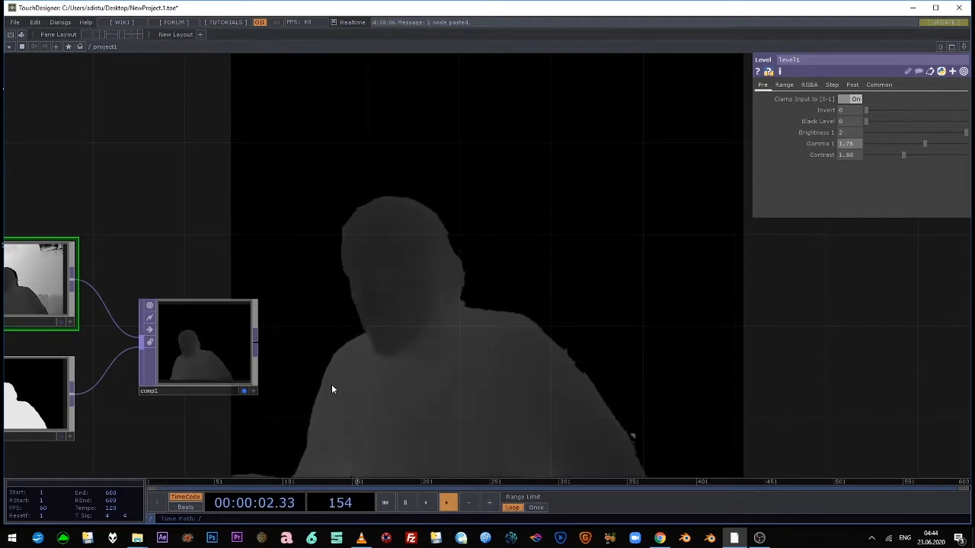
{"action": "left_click_drag", "start_coordinate": [321, 313], "coordinate": [394, 324]}
{"action": "left_click_drag", "start_coordinate": [412, 386], "coordinate": [412, 350]}
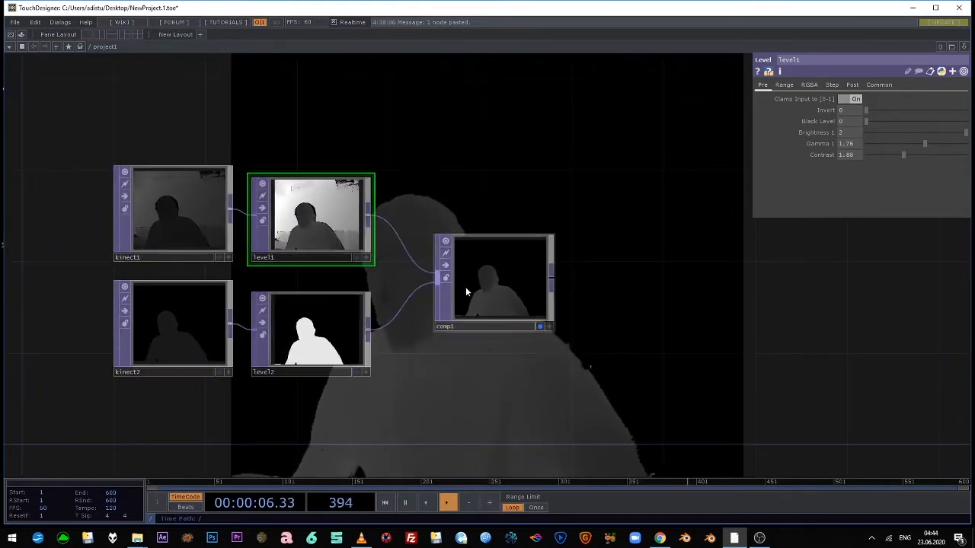
Make room beside comp1 and insert a Blur TOP on the connection between level2 and comp1.
{"action": "left_click_drag", "start_coordinate": [462, 289], "coordinate": [505, 314]}
{"action": "scroll", "coordinate": [356, 336], "scroll_direction": "up", "scroll_amount": 3}
{"action": "left_click_drag", "start_coordinate": [428, 375], "coordinate": [364, 365]}
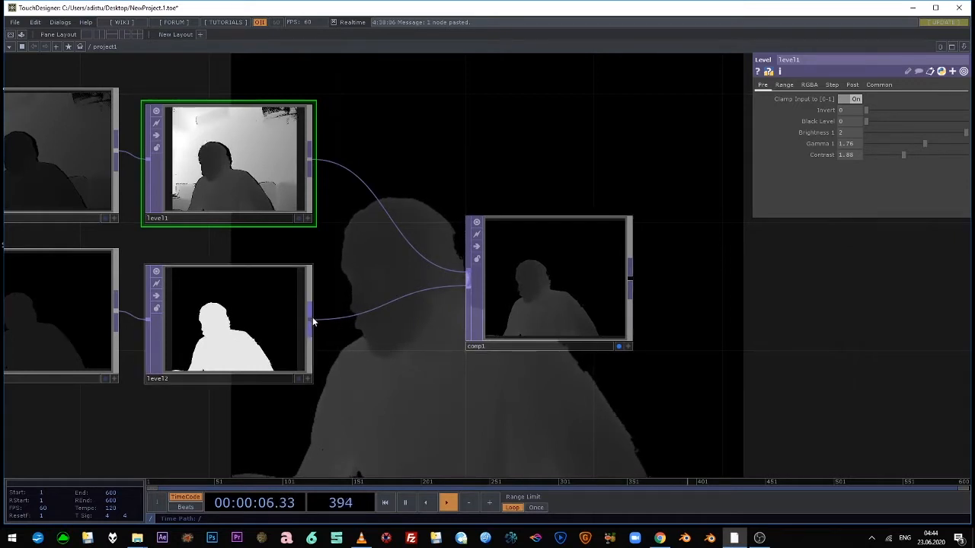
{"action": "key", "text": "Tab"}
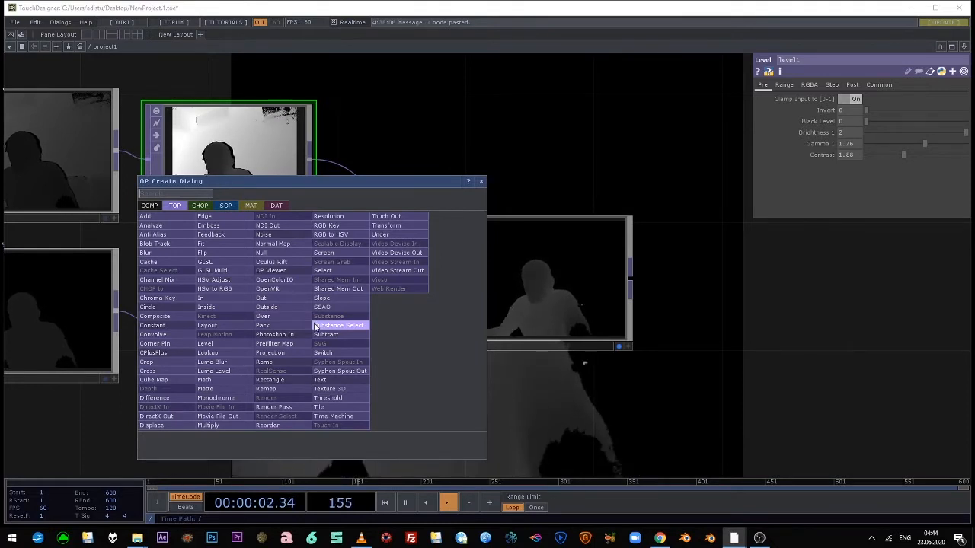
{"action": "type", "text": "blu"}
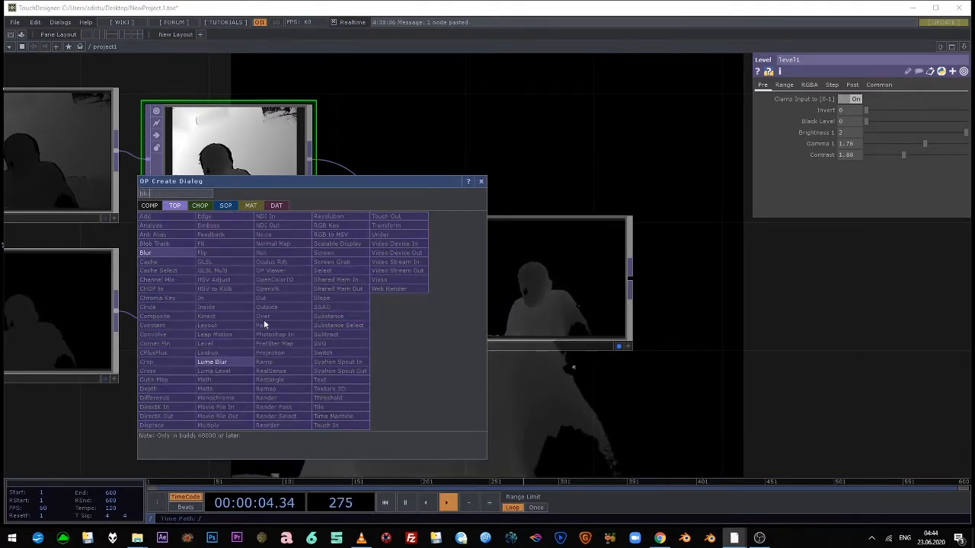
{"action": "left_click", "coordinate": [156, 252]}
{"action": "left_click", "coordinate": [397, 352]}
{"action": "left_click_drag", "start_coordinate": [687, 293], "coordinate": [351, 339]}
{"action": "left_click_drag", "start_coordinate": [201, 319], "coordinate": [296, 253]}
{"action": "left_click_drag", "start_coordinate": [270, 424], "coordinate": [218, 371]}
{"action": "left_click_drag", "start_coordinate": [294, 358], "coordinate": [324, 326]}
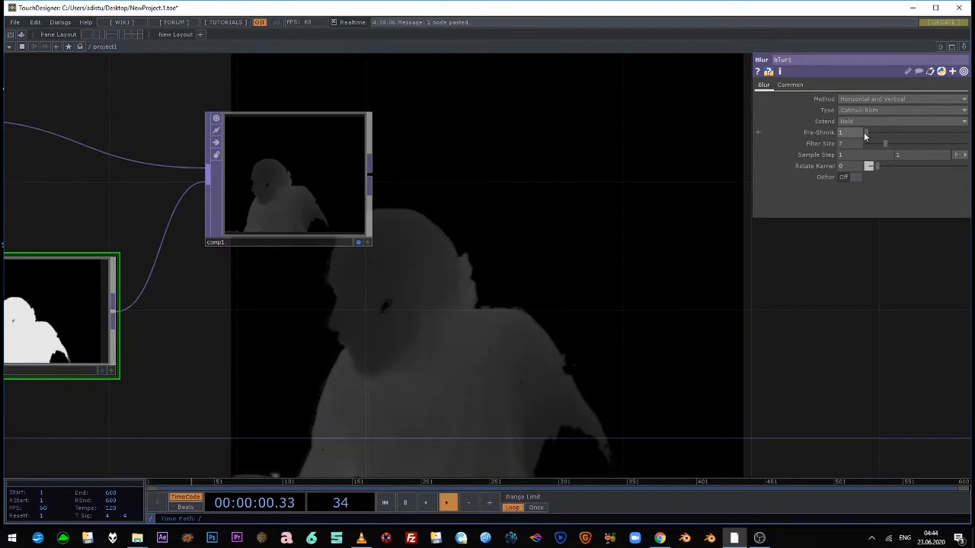
Set the Filter Size of blur1 to 6 and inspect the softened mask up close.
{"action": "left_click_drag", "start_coordinate": [867, 133], "coordinate": [885, 143]}
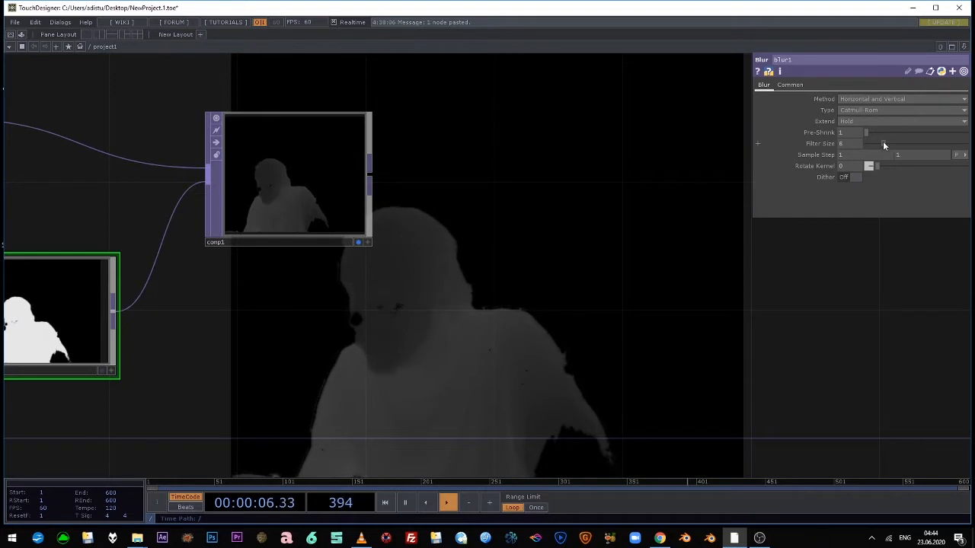
{"action": "left_click_drag", "start_coordinate": [465, 369], "coordinate": [661, 340]}
{"action": "left_click_drag", "start_coordinate": [568, 345], "coordinate": [480, 304]}
{"action": "scroll", "coordinate": [539, 289], "scroll_direction": "up", "scroll_amount": 2}
{"action": "left_click_drag", "start_coordinate": [183, 283], "coordinate": [404, 320]}
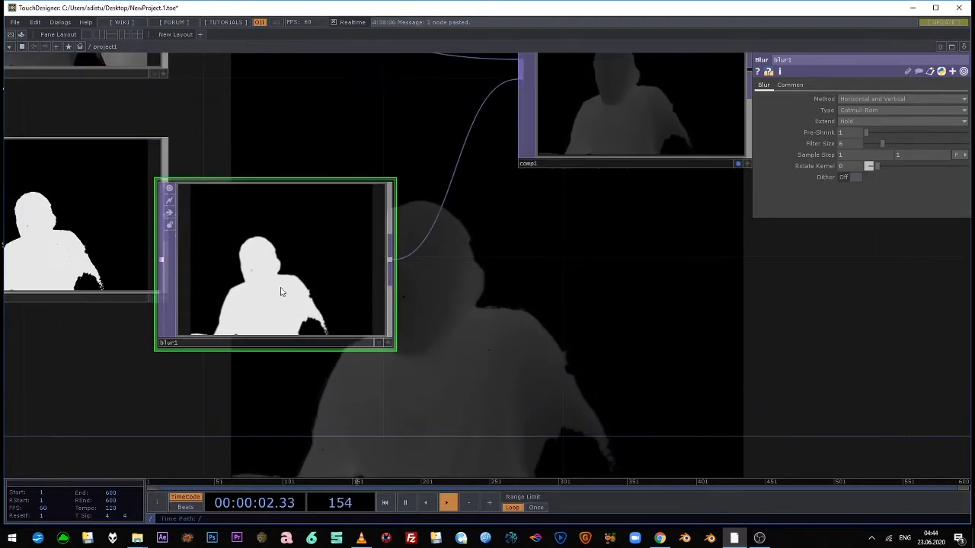
Toggle the bypass of blur1 on and off to compare the mask edges with and without blur.
{"action": "left_click", "coordinate": [171, 214]}
{"action": "left_click", "coordinate": [171, 215]}
{"action": "left_click", "coordinate": [171, 216]}
{"action": "left_click", "coordinate": [170, 216]}
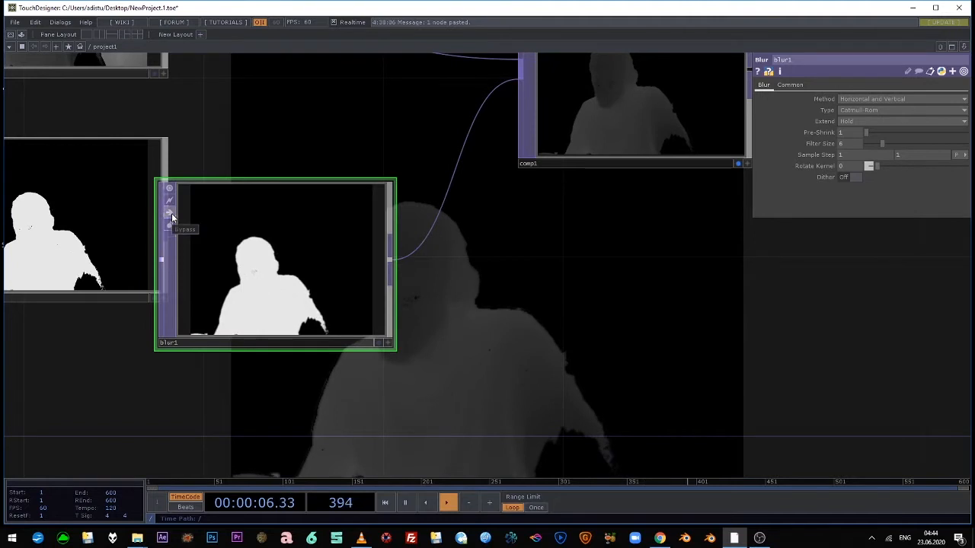
{"action": "left_click", "coordinate": [170, 216]}
{"action": "left_click", "coordinate": [171, 215]}
Set the Filter Size of blur1 to 5 and move comp1 closer to the blur1 node.
{"action": "left_click_drag", "start_coordinate": [490, 266], "coordinate": [293, 256]}
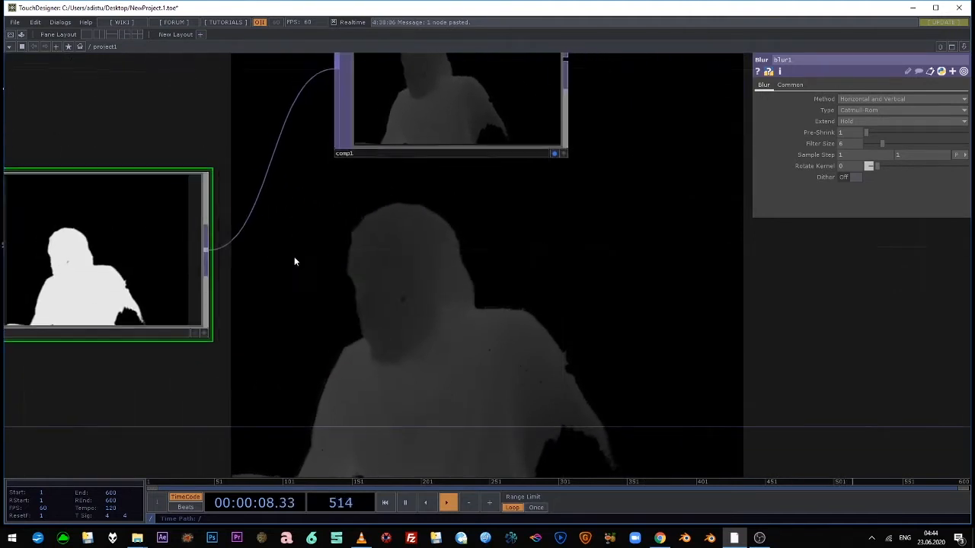
{"action": "scroll", "coordinate": [238, 270], "scroll_direction": "down", "scroll_amount": 2}
{"action": "left_click_drag", "start_coordinate": [885, 145], "coordinate": [867, 130]}
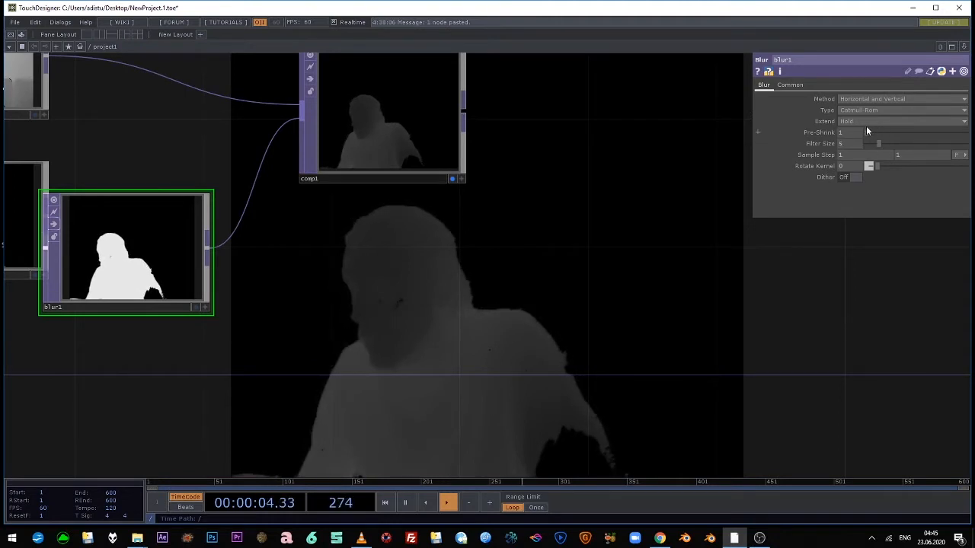
{"action": "scroll", "coordinate": [598, 208], "scroll_direction": "down", "scroll_amount": 3}
{"action": "left_click_drag", "start_coordinate": [590, 251], "coordinate": [573, 342]}
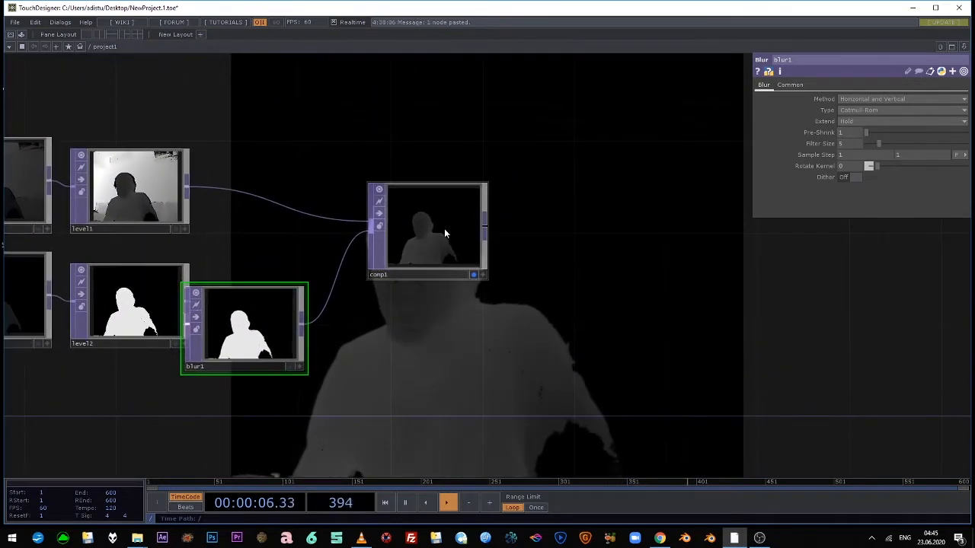
{"action": "left_click_drag", "start_coordinate": [444, 230], "coordinate": [377, 276]}
{"action": "left_click_drag", "start_coordinate": [591, 323], "coordinate": [506, 327]}
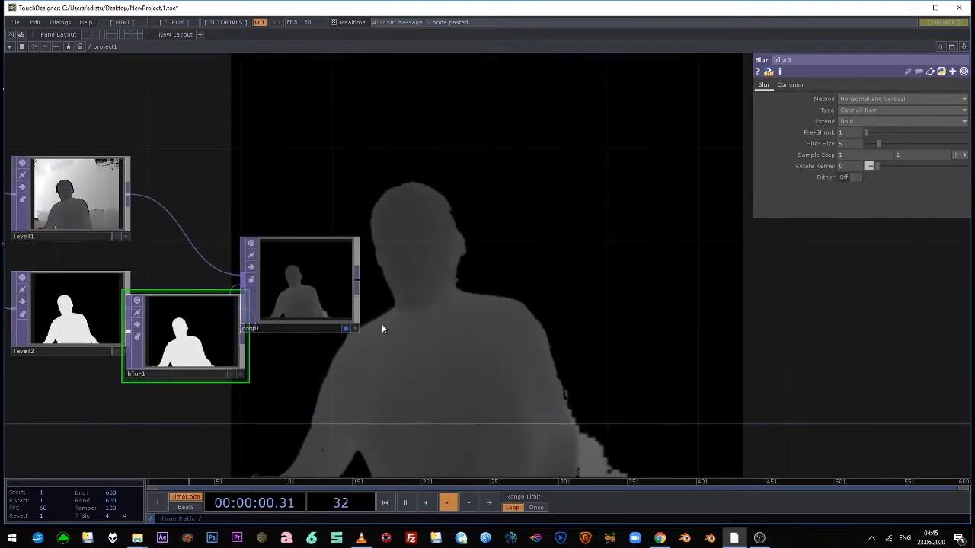
Add a Movie File Out TOP connected to the output of comp1.
{"action": "right_click", "coordinate": [361, 285]}
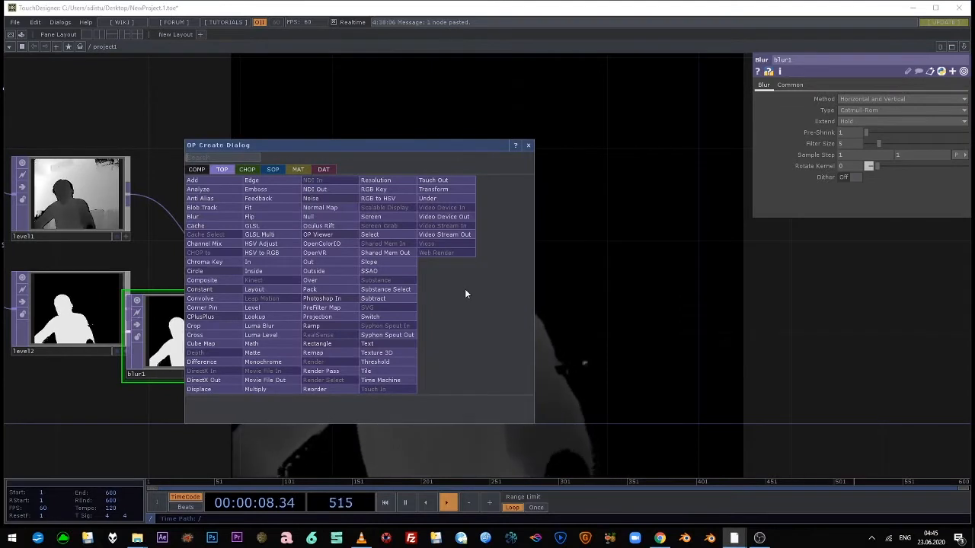
{"action": "type", "text": "mov"}
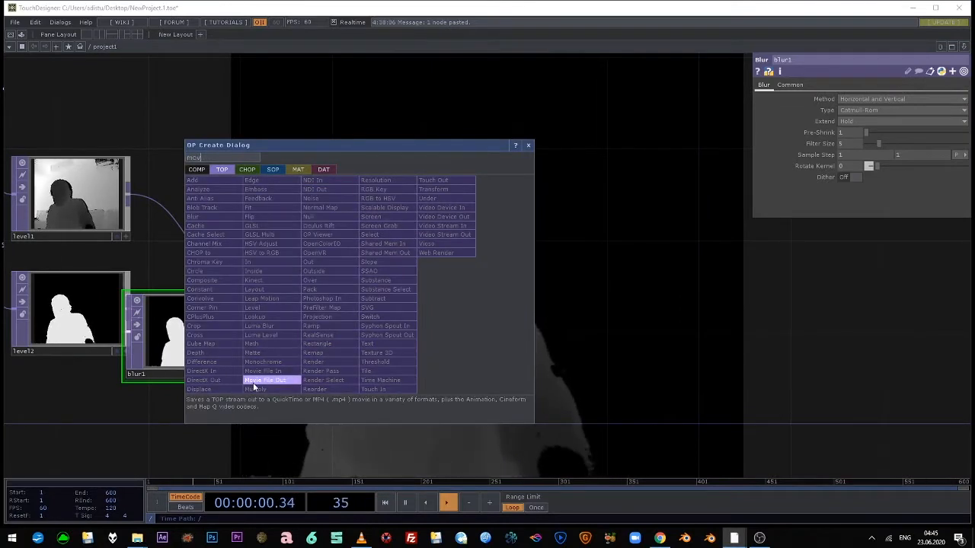
{"action": "left_click", "coordinate": [252, 381]}
{"action": "left_click", "coordinate": [481, 288]}
{"action": "left_click_drag", "start_coordinate": [608, 321], "coordinate": [390, 313]}
{"action": "left_click_drag", "start_coordinate": [514, 326], "coordinate": [470, 361]}
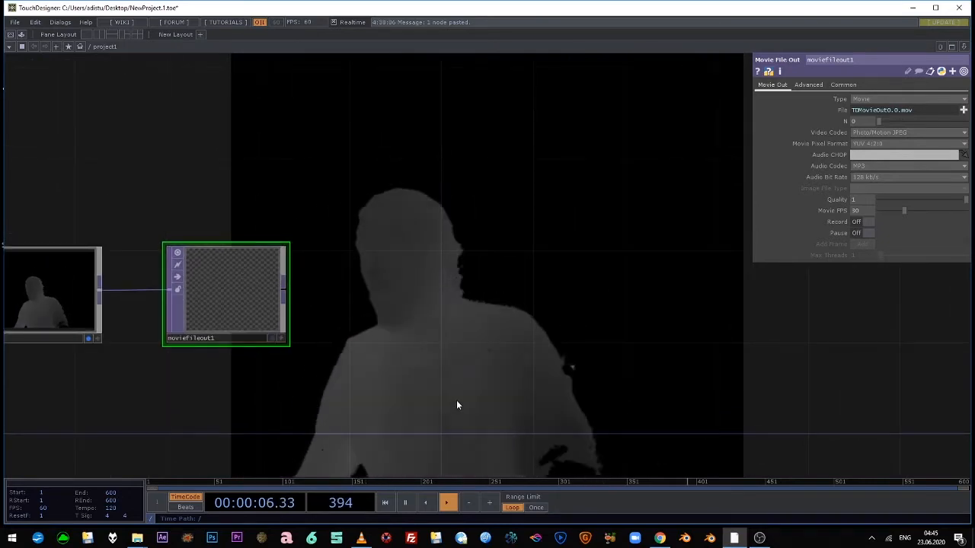
Adjust level1 to Brightness 2, Gamma 1.97 and Contrast 2.69 while watching the composite in the background.
{"action": "left_click_drag", "start_coordinate": [442, 342], "coordinate": [728, 427]}
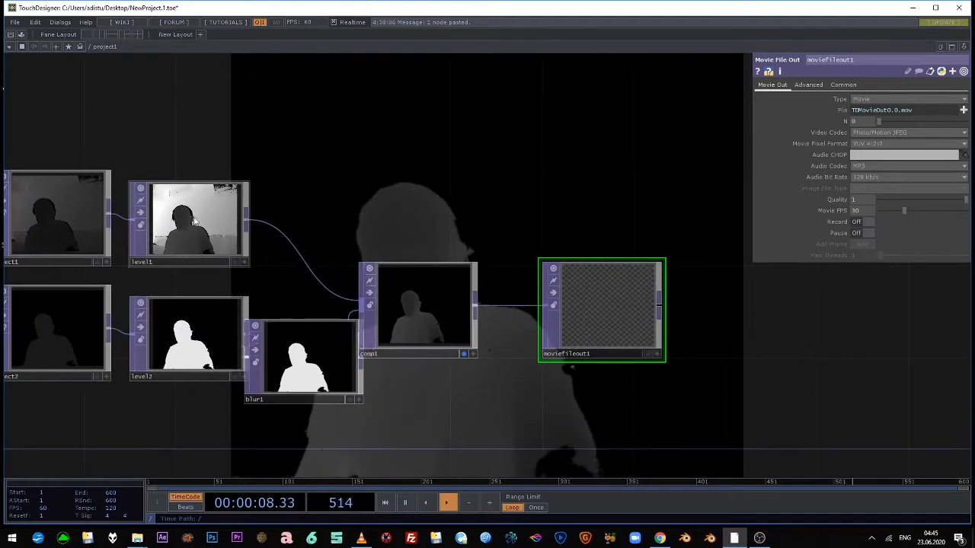
{"action": "left_click", "coordinate": [188, 222]}
{"action": "left_click_drag", "start_coordinate": [709, 76], "coordinate": [585, 248]}
{"action": "left_click_drag", "start_coordinate": [906, 154], "coordinate": [913, 154]}
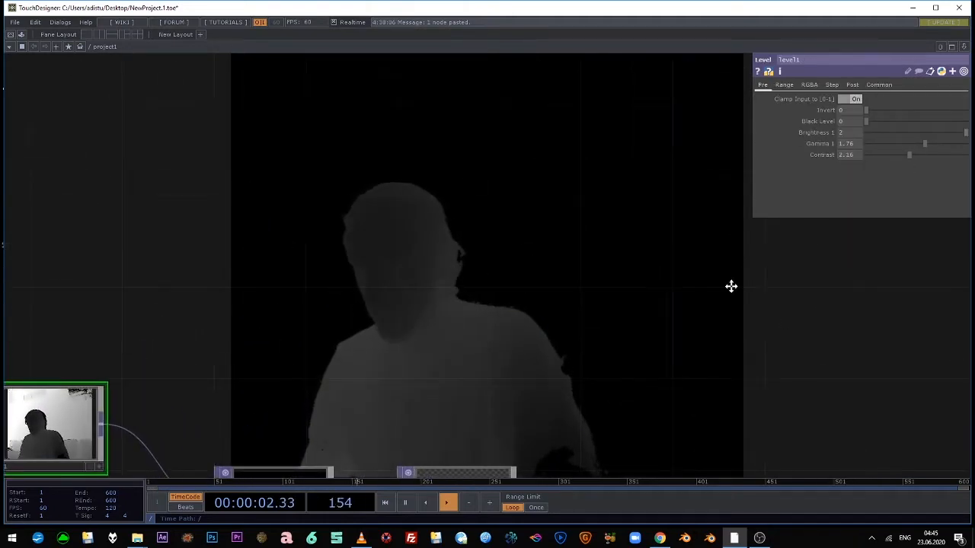
{"action": "left_click_drag", "start_coordinate": [768, 310], "coordinate": [636, 215]}
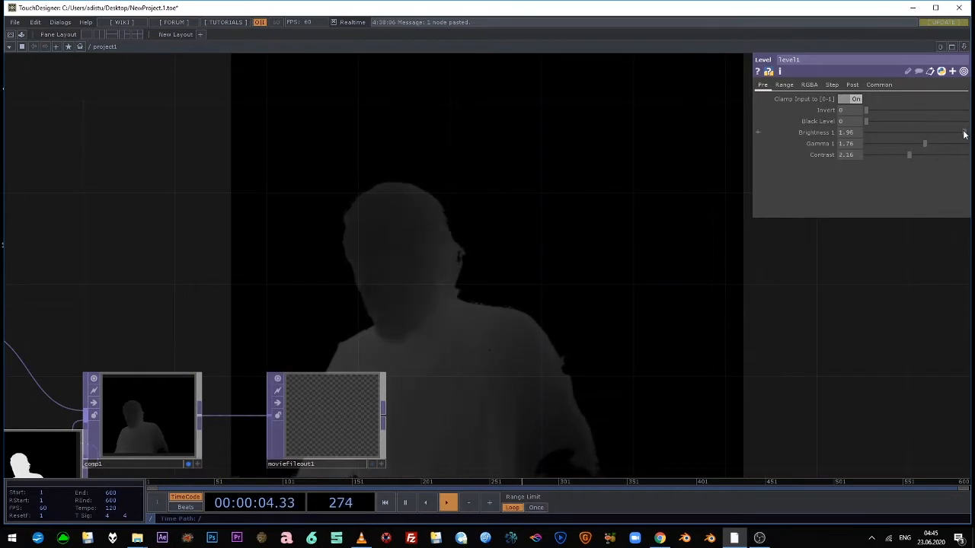
{"action": "left_click_drag", "start_coordinate": [908, 154], "coordinate": [972, 133]}
{"action": "left_click_drag", "start_coordinate": [626, 321], "coordinate": [609, 284]}
{"action": "mouse_move", "coordinate": [917, 155]}
{"action": "left_mouse_down"}
{"action": "mouse_move", "coordinate": [909, 152]}
{"action": "mouse_move", "coordinate": [932, 144]}
{"action": "mouse_move", "coordinate": [920, 156]}
{"action": "left_mouse_up"}
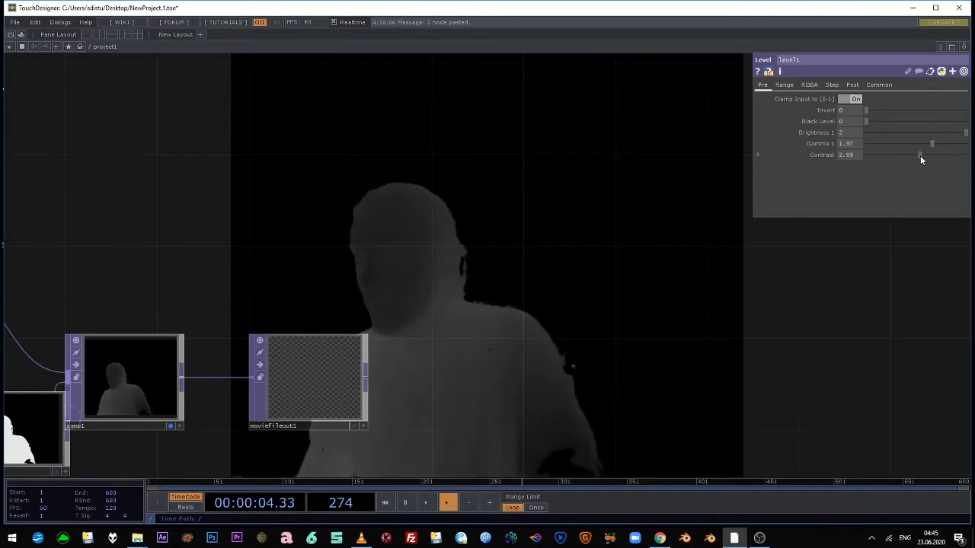
{"action": "left_click_drag", "start_coordinate": [701, 335], "coordinate": [607, 354]}
{"action": "scroll", "coordinate": [607, 355], "scroll_direction": "down", "scroll_amount": 2}
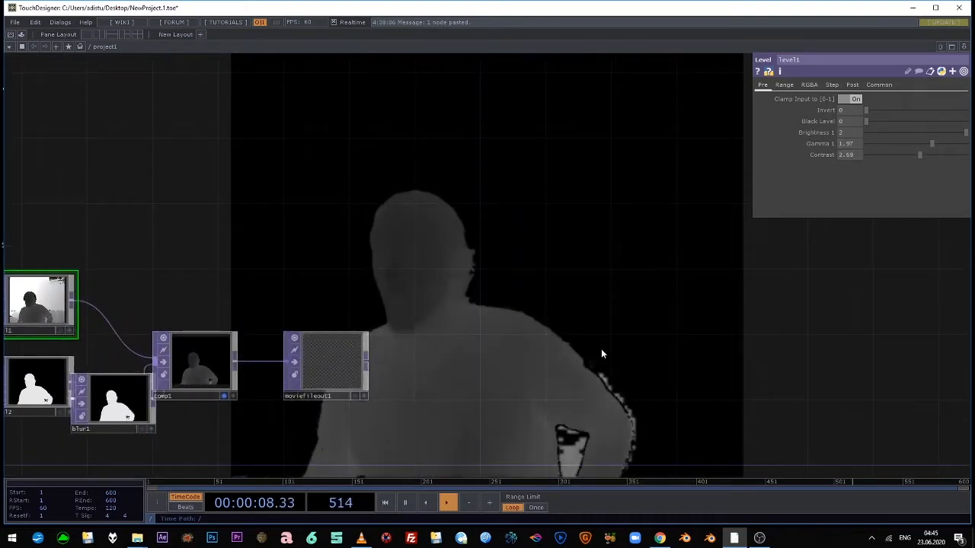
Set the Movie FPS of moviefileout1 to 60.
{"action": "left_click_drag", "start_coordinate": [576, 346], "coordinate": [541, 254]}
{"action": "left_click", "coordinate": [299, 269]}
{"action": "left_click_drag", "start_coordinate": [419, 298], "coordinate": [455, 345]}
{"action": "scroll", "coordinate": [646, 299], "scroll_direction": "down", "scroll_amount": 3}
{"action": "left_click_drag", "start_coordinate": [638, 309], "coordinate": [483, 381]}
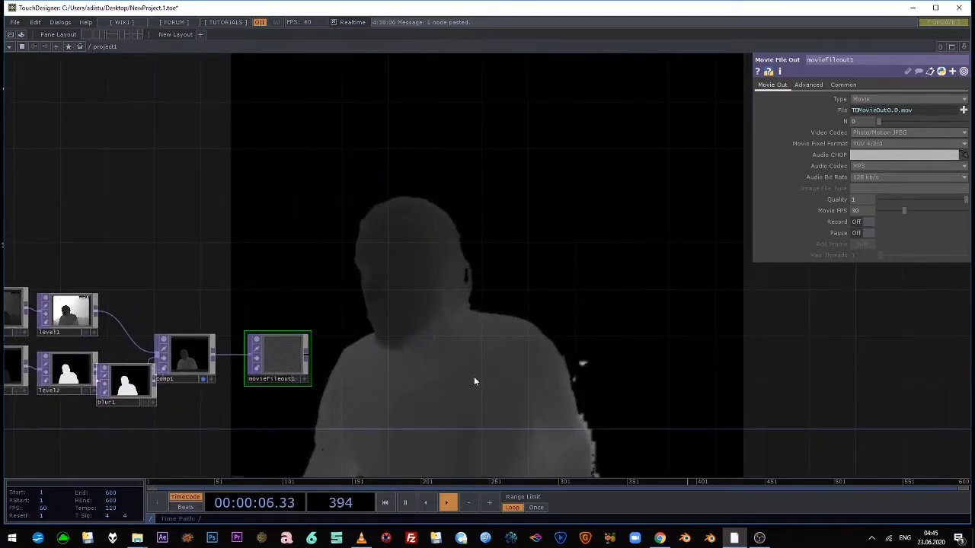
{"action": "left_click_drag", "start_coordinate": [474, 378], "coordinate": [476, 382]}
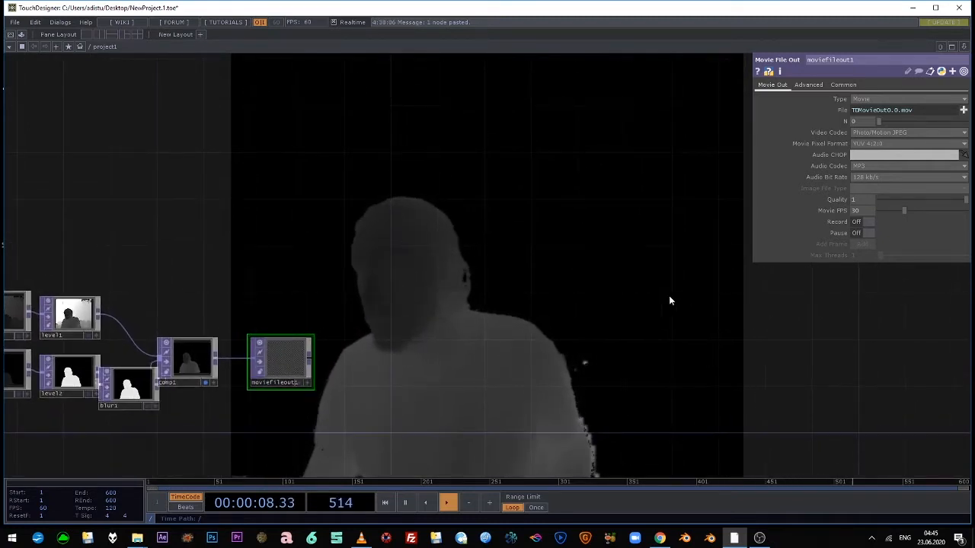
{"action": "left_click", "coordinate": [922, 131]}
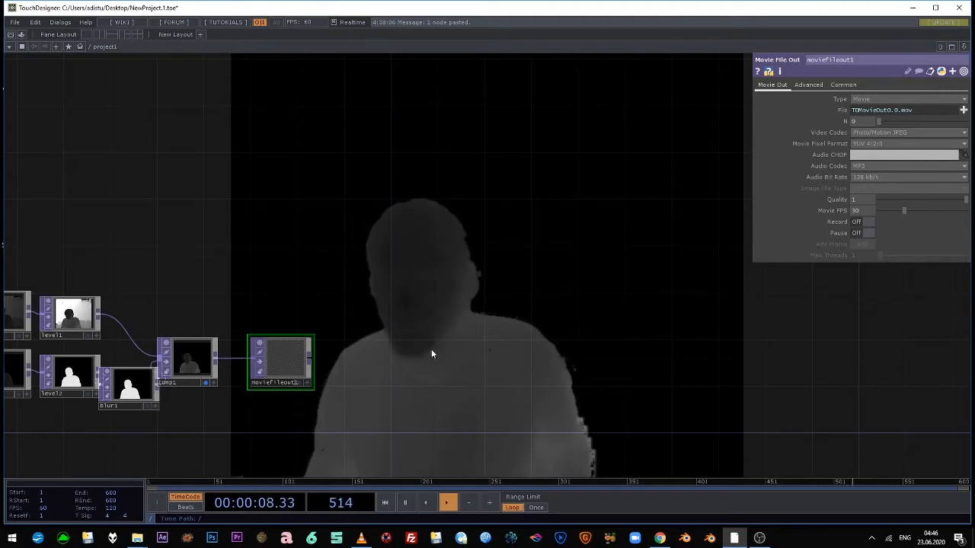
{"action": "left_click", "coordinate": [860, 209]}
{"action": "type", "text": "60"}
{"action": "key", "text": "Return"}
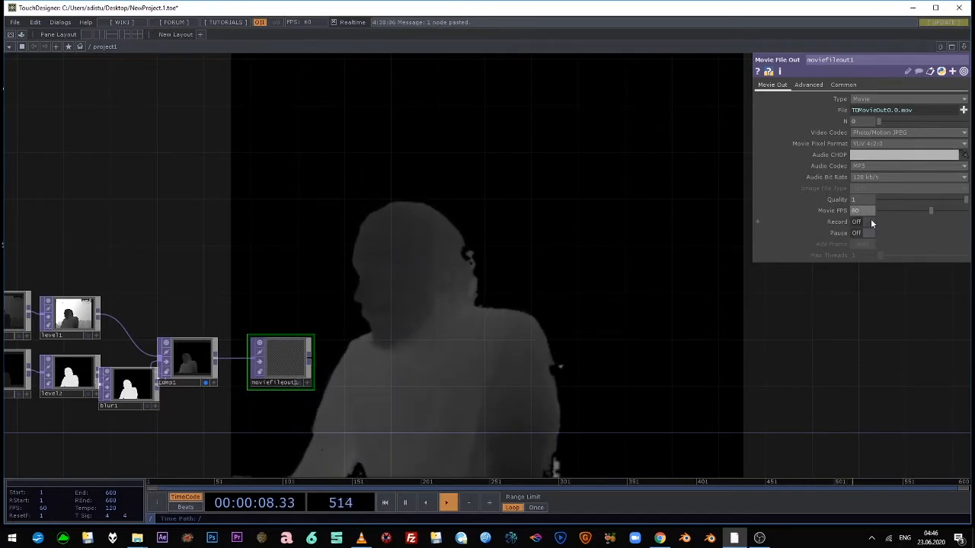
Set the output file of moviefileout1 to 2.mov in the Kinect Mb3d folder on drive X.
{"action": "left_click", "coordinate": [963, 110]}
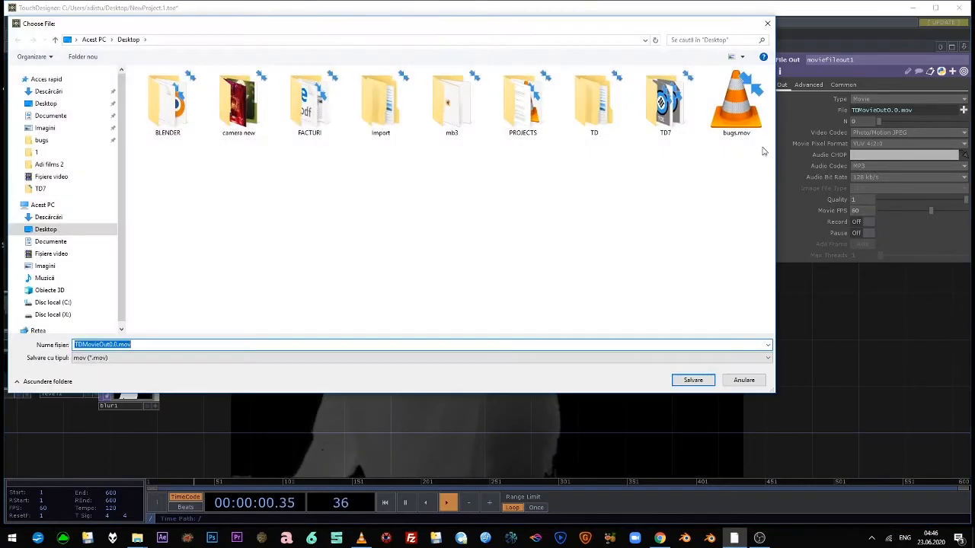
{"action": "left_click", "coordinate": [52, 314]}
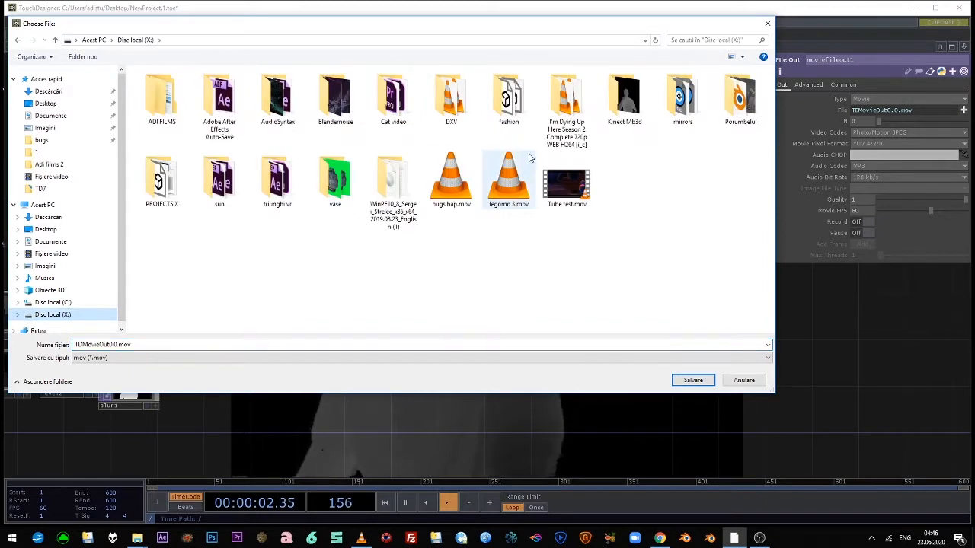
{"action": "double_click", "coordinate": [621, 114]}
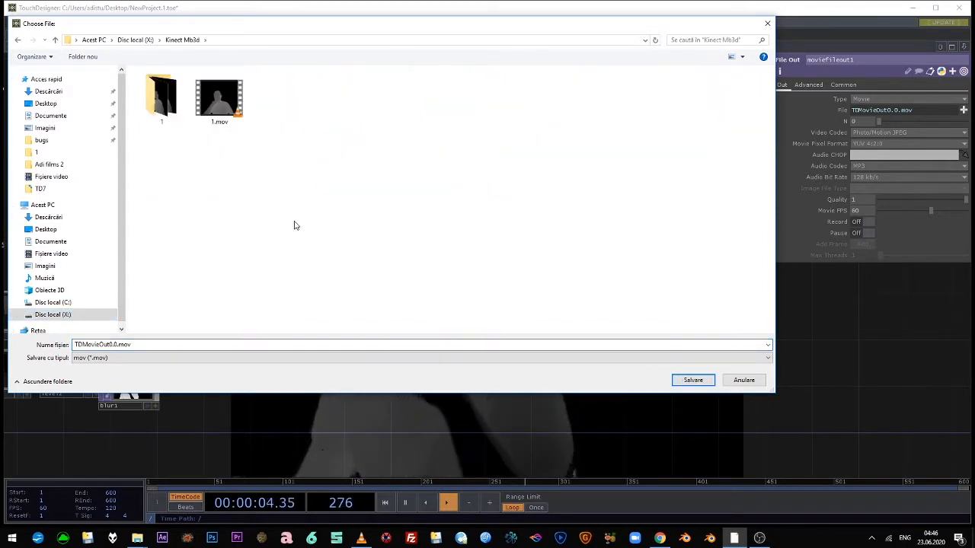
{"action": "left_click", "coordinate": [156, 345]}
{"action": "key", "text": "ctrl+a"}
{"action": "type", "text": "2"}
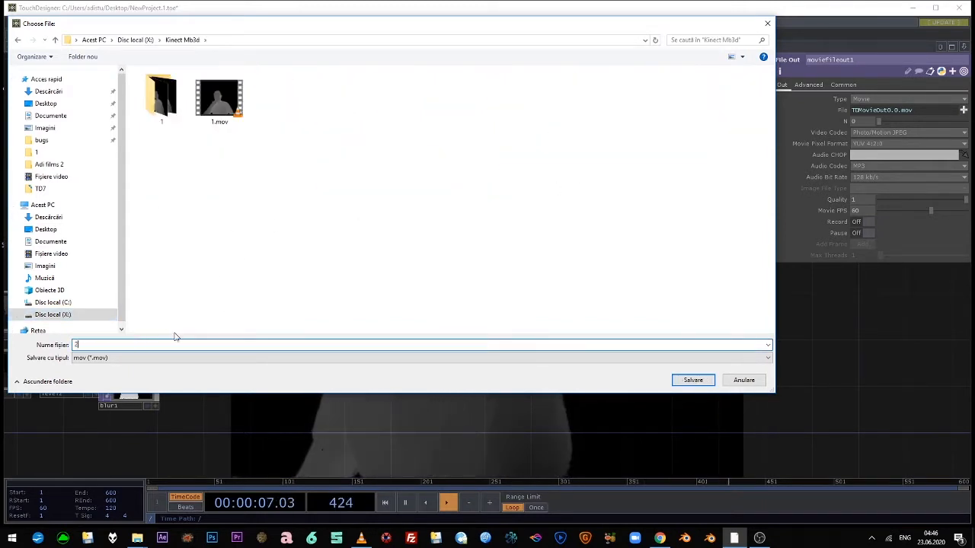
{"action": "left_click", "coordinate": [693, 379]}
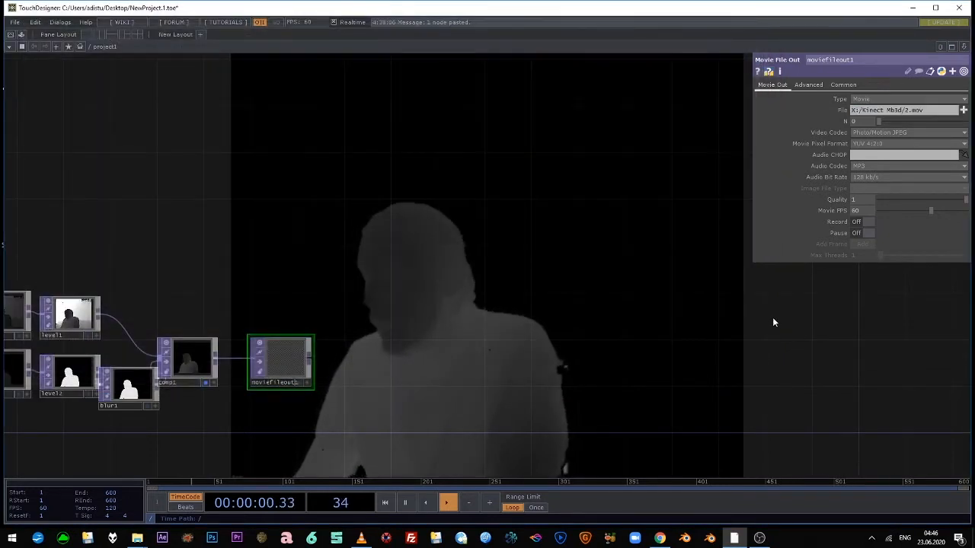
Record a short clip of the depth silhouette with moviefileout1 and stop the recording.
{"action": "left_click", "coordinate": [871, 224]}
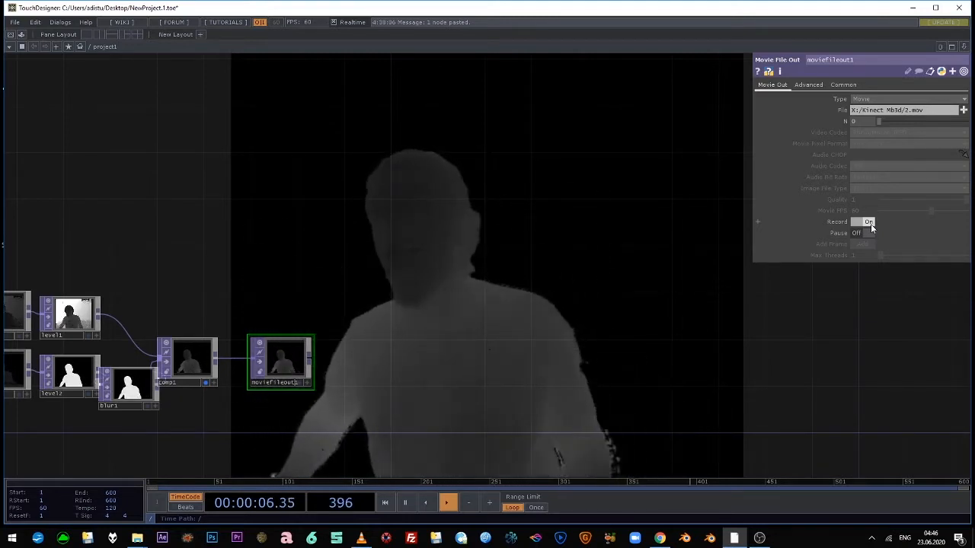
{"action": "left_click", "coordinate": [868, 222]}
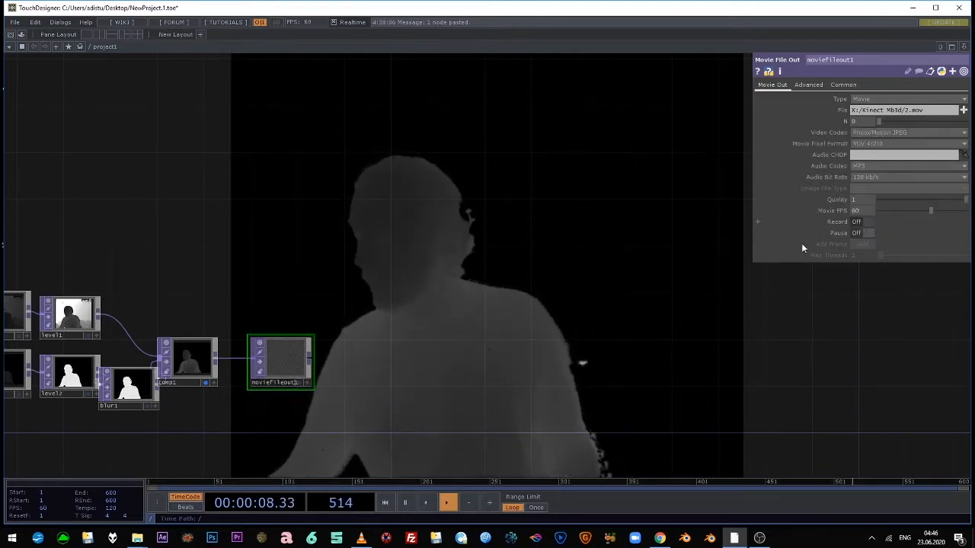
{"action": "key", "text": "h"}
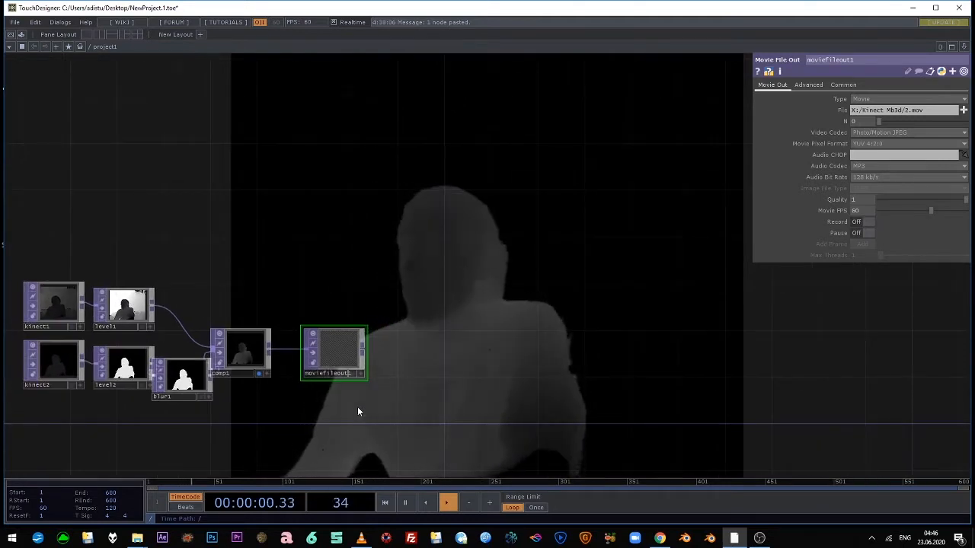
{"action": "scroll", "coordinate": [357, 407], "scroll_direction": "up", "scroll_amount": 2}
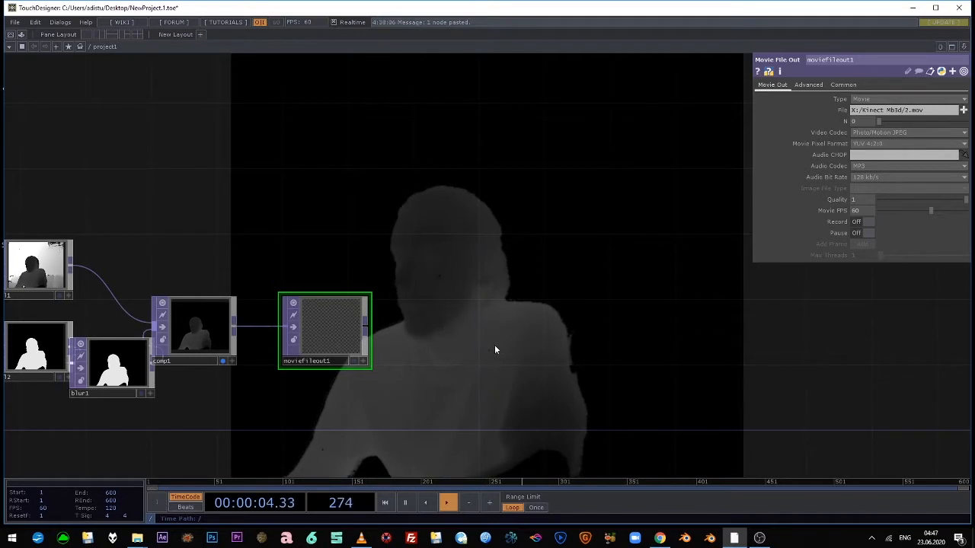
Quit TouchDesigner without saving the project and switch to Chrome.
{"action": "left_click", "coordinate": [959, 8]}
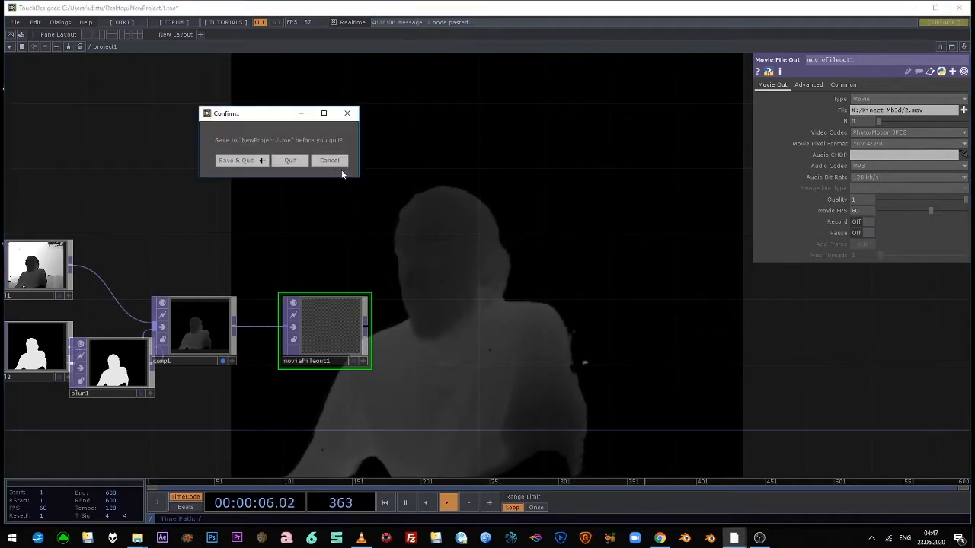
{"action": "left_click", "coordinate": [287, 160]}
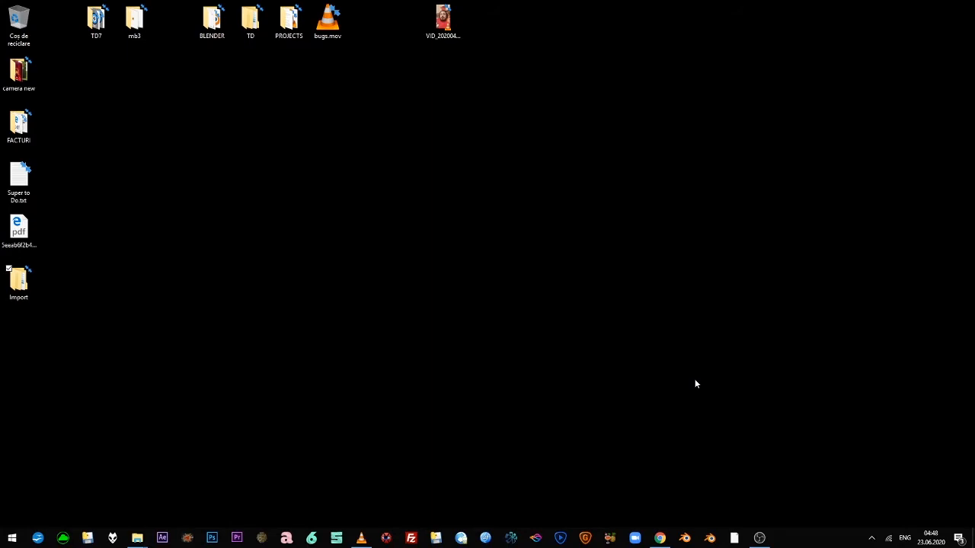
{"action": "left_click", "coordinate": [661, 539]}
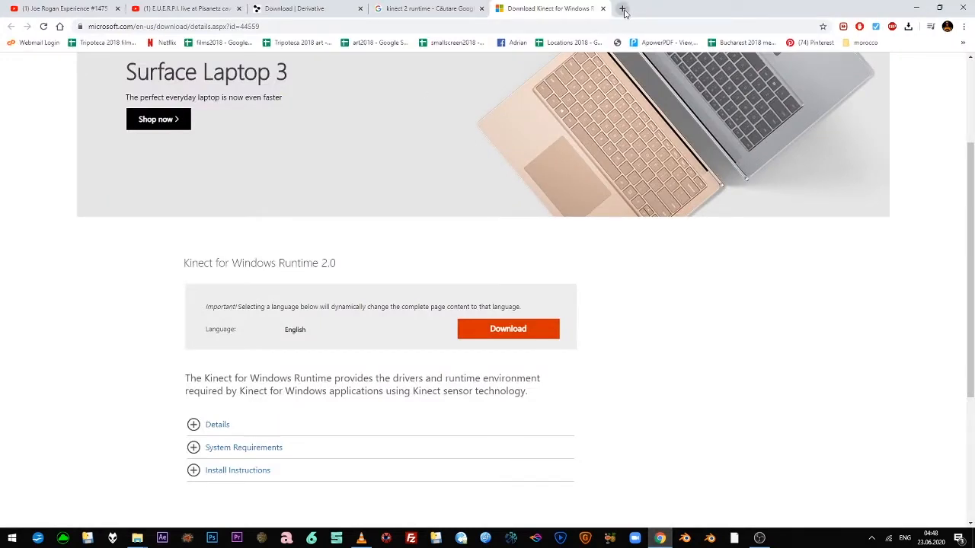
Go to blender.org and view the home page's Blender 2.83 download section.
{"action": "left_click", "coordinate": [594, 25]}
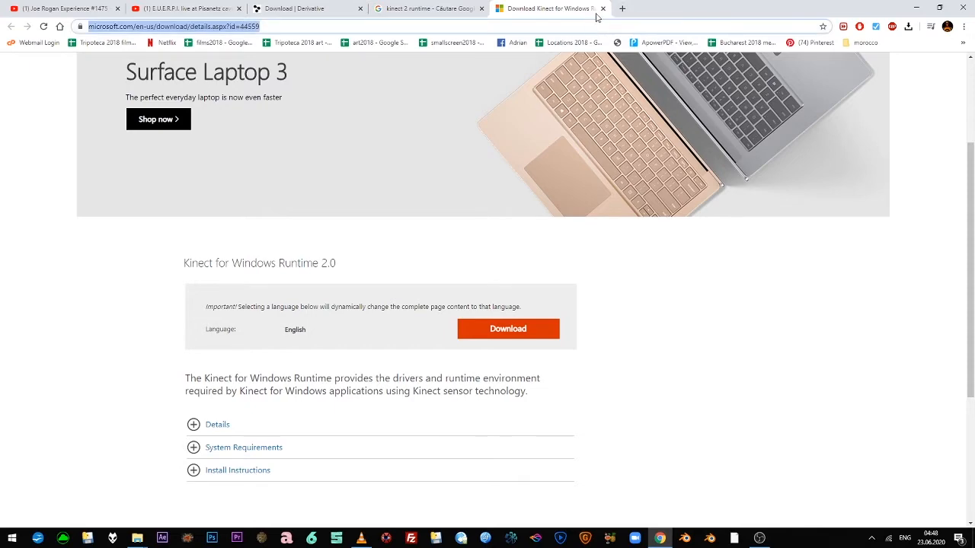
{"action": "type", "text": "Blender"}
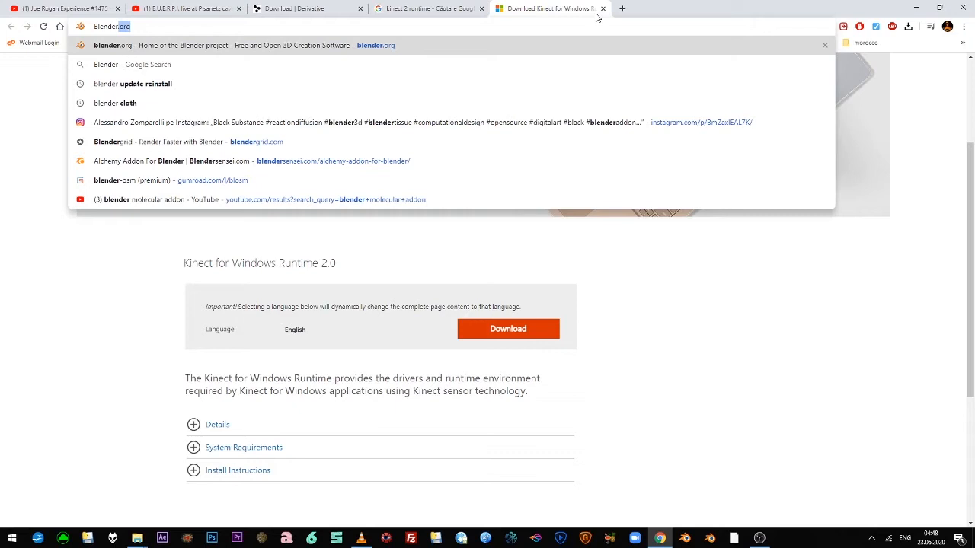
{"action": "key", "text": "BackSpace"}
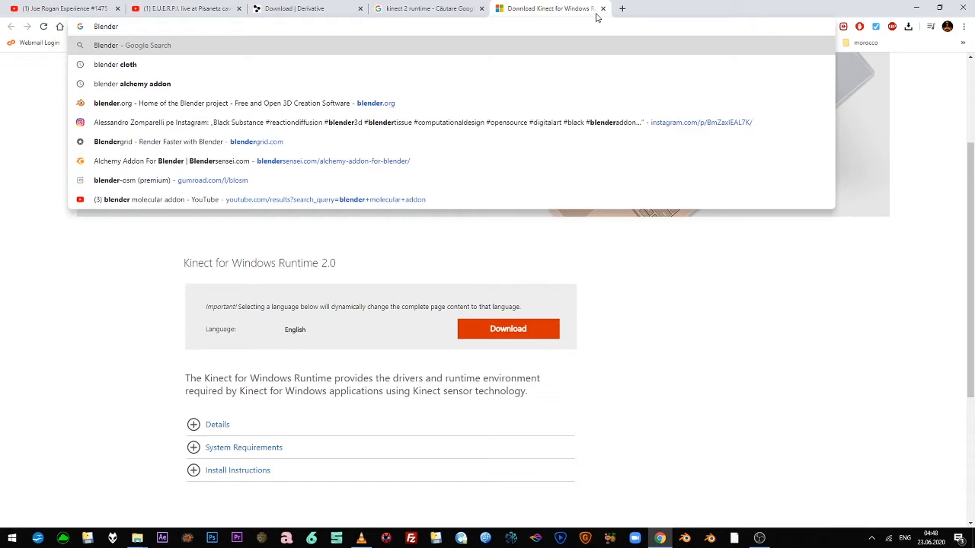
{"action": "type", "text": ".org"}
{"action": "key", "text": "Return"}
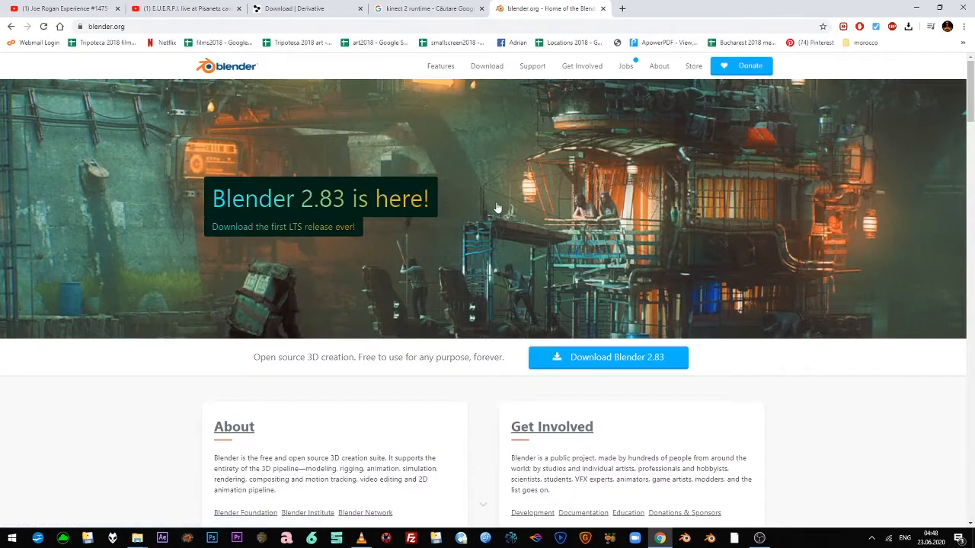
{"action": "scroll", "coordinate": [496, 207], "scroll_direction": "down", "scroll_amount": 1}
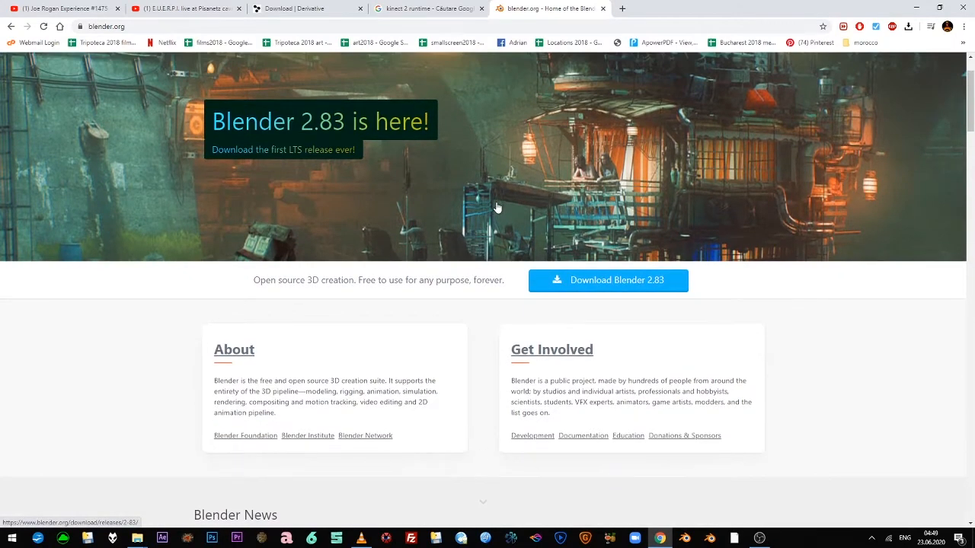
{"action": "scroll", "coordinate": [496, 208], "scroll_direction": "down", "scroll_amount": 1}
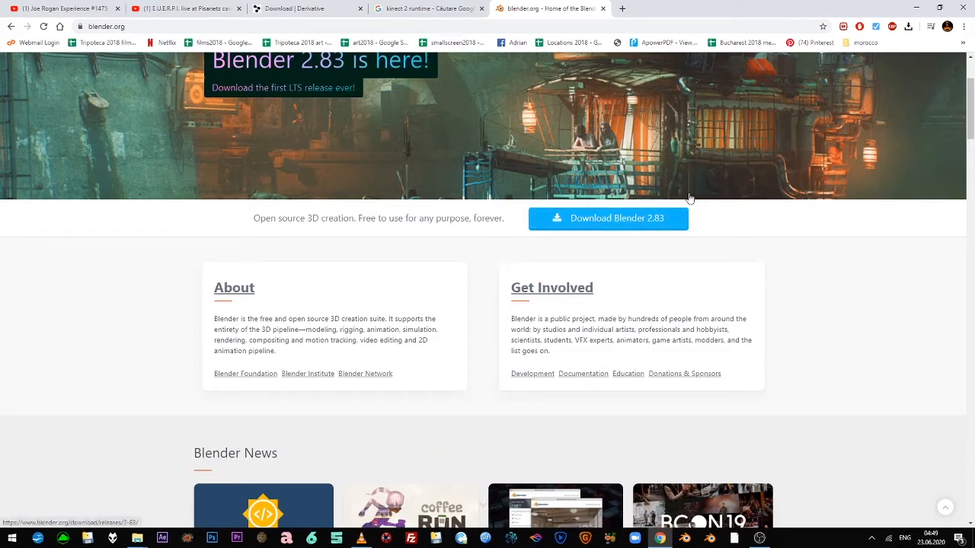
Minimize the browser, launch Blender and dismiss its splash screen.
{"action": "left_click", "coordinate": [918, 9]}
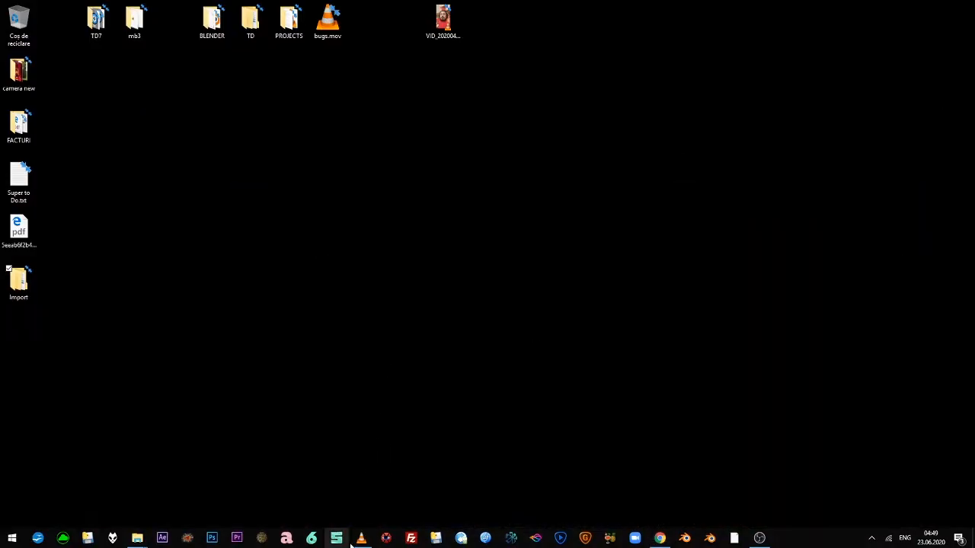
{"action": "left_click", "coordinate": [711, 538]}
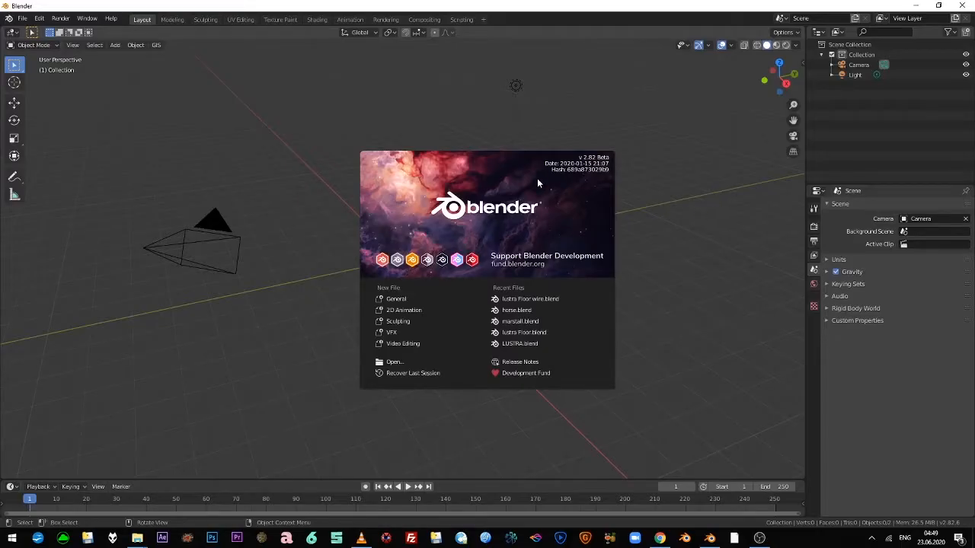
{"action": "left_click", "coordinate": [537, 190]}
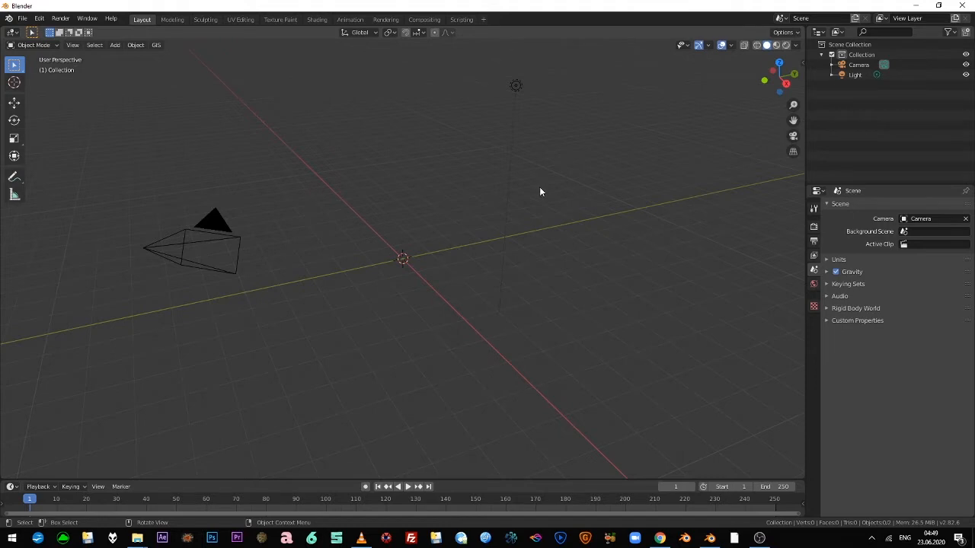
Switch to File Explorer and open the Kinect Mb3d folder on drive X.
{"action": "mouse_move", "coordinate": [137, 538]}
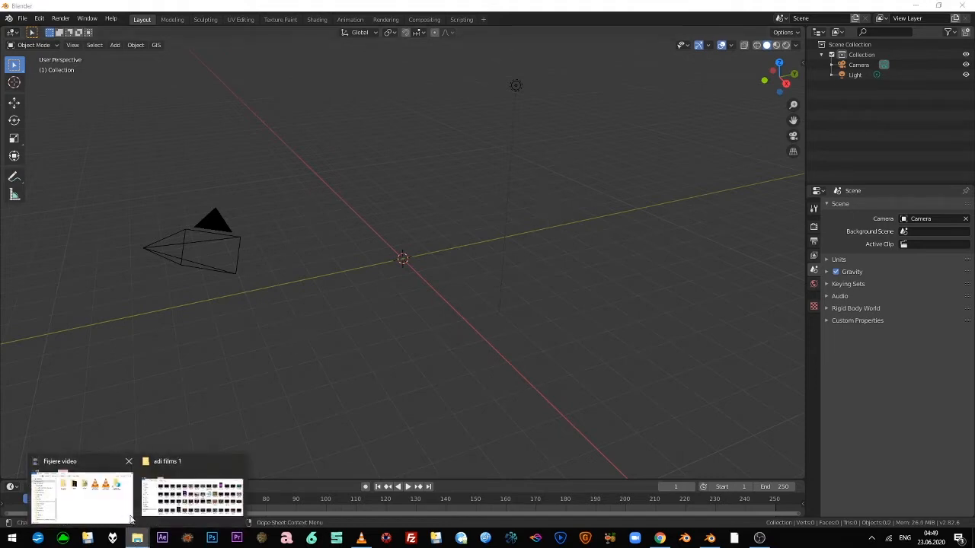
{"action": "left_click", "coordinate": [122, 498]}
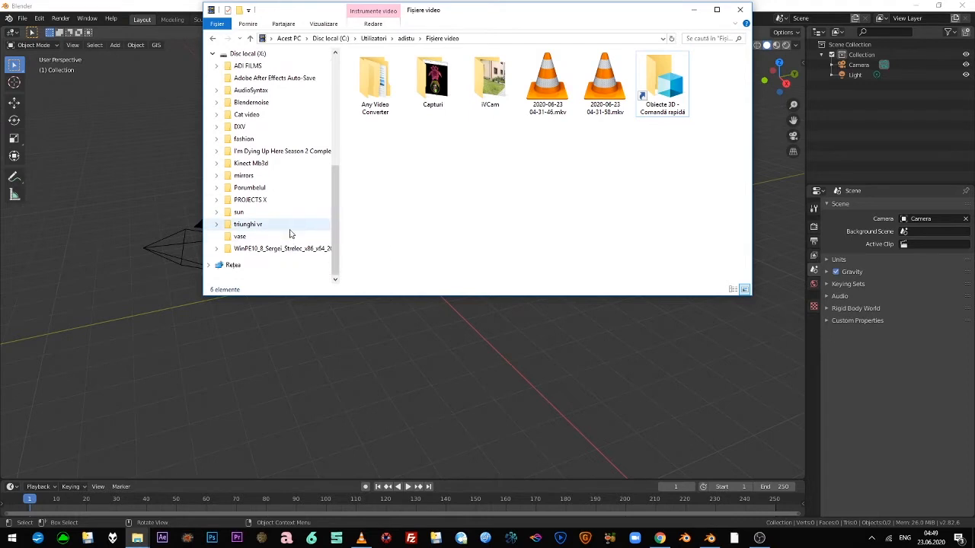
{"action": "scroll", "coordinate": [289, 237], "scroll_direction": "up", "scroll_amount": 1}
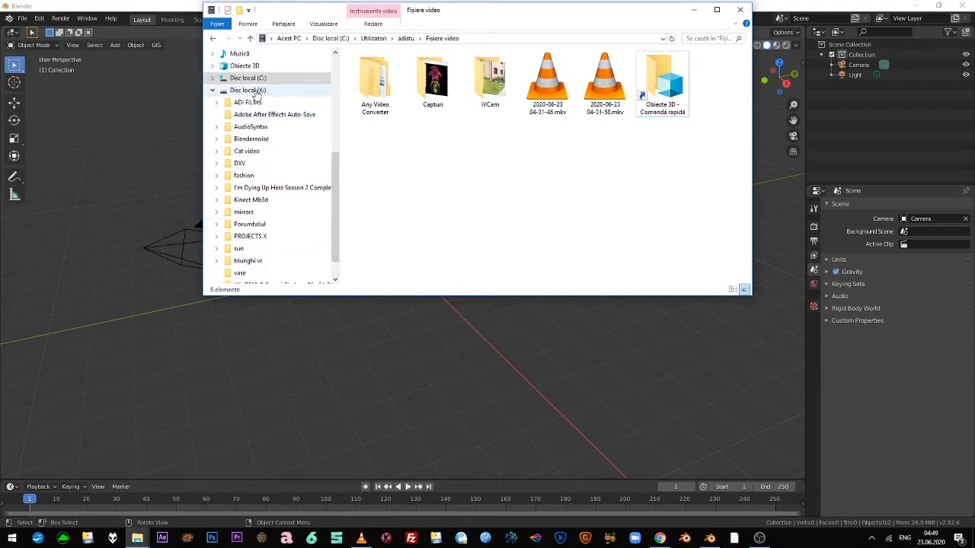
{"action": "left_click", "coordinate": [257, 92]}
{"action": "left_click", "coordinate": [437, 166]}
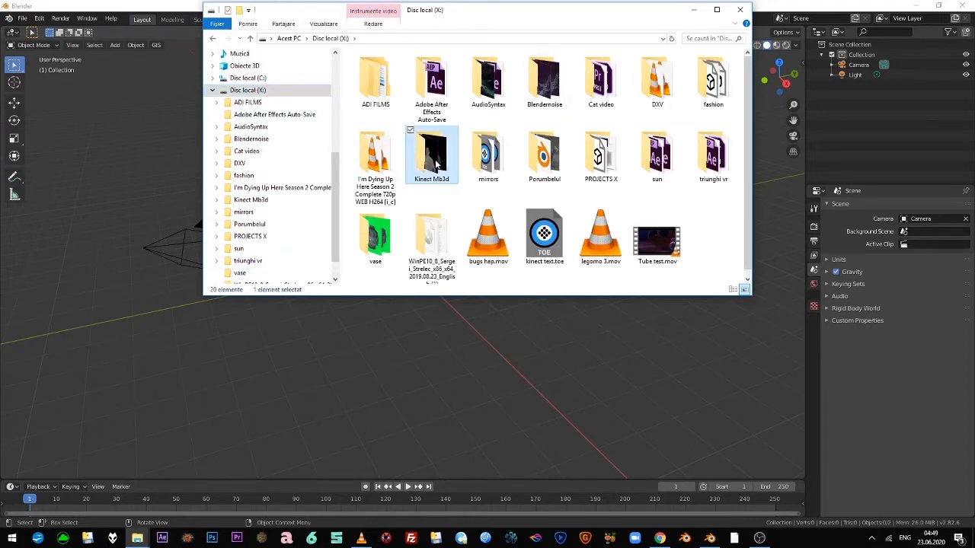
{"action": "double_click", "coordinate": [436, 166]}
Play the recorded clip 2.mov full screen in VLC to check the depth silhouette, and close the player.
{"action": "left_click", "coordinate": [489, 91]}
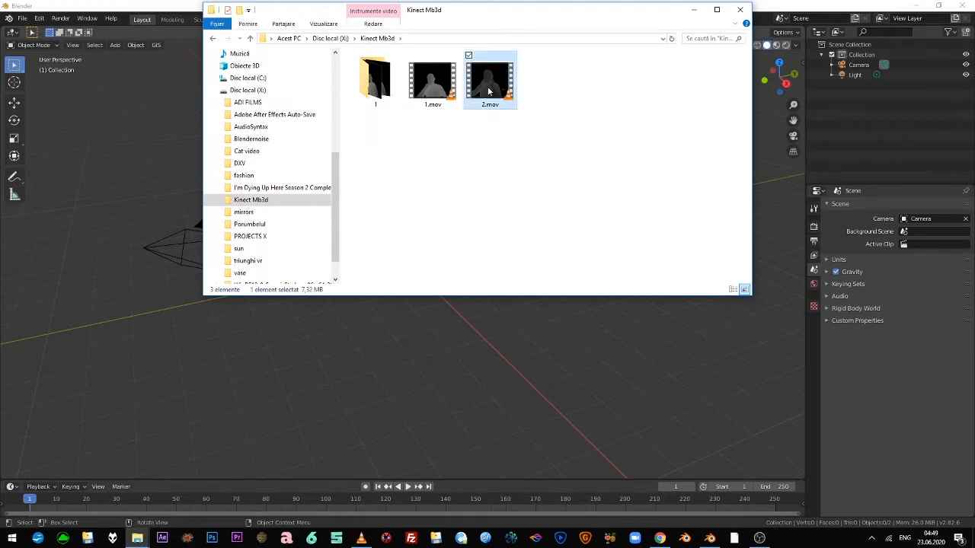
{"action": "double_click", "coordinate": [491, 93]}
{"action": "left_click", "coordinate": [109, 243]}
{"action": "left_click_drag", "start_coordinate": [128, 91], "coordinate": [450, 70]}
{"action": "double_click", "coordinate": [480, 151]}
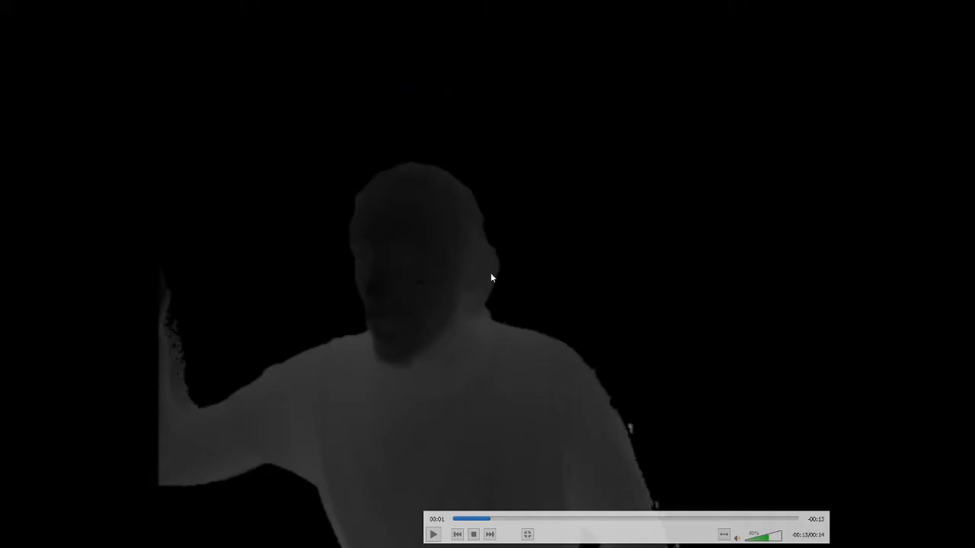
{"action": "left_click_drag", "start_coordinate": [506, 520], "coordinate": [437, 543]}
{"action": "left_click", "coordinate": [435, 536]}
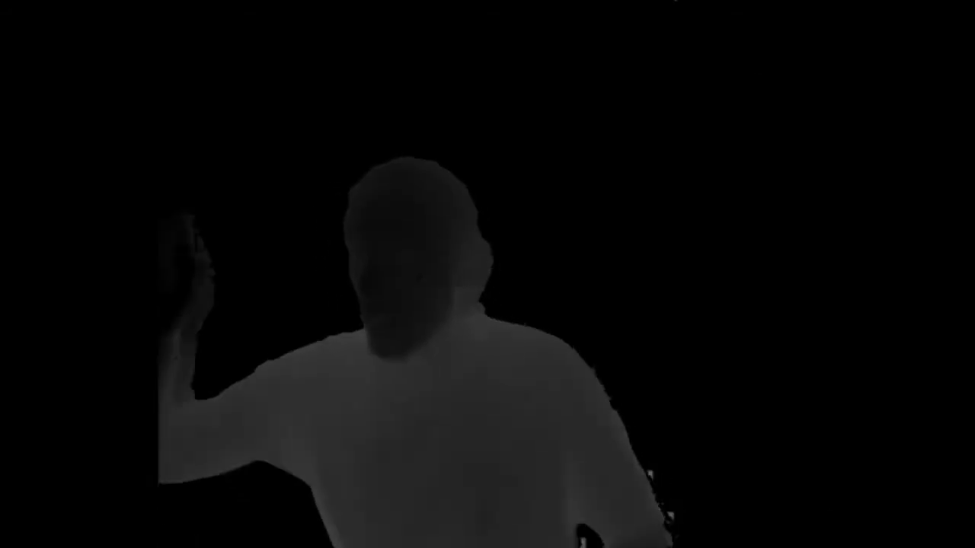
{"action": "mouse_move", "coordinate": [515, 463]}
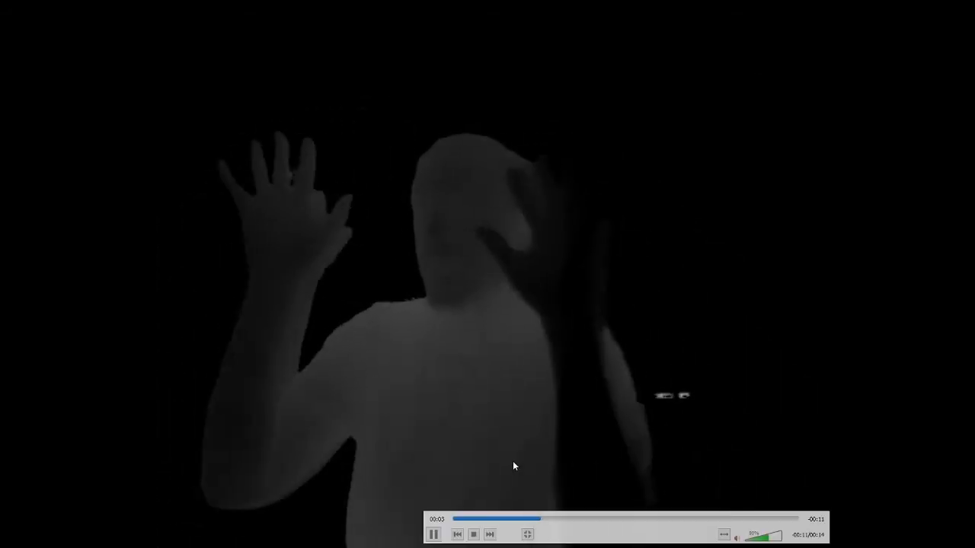
{"action": "key", "text": "space"}
{"action": "key", "text": "space"}
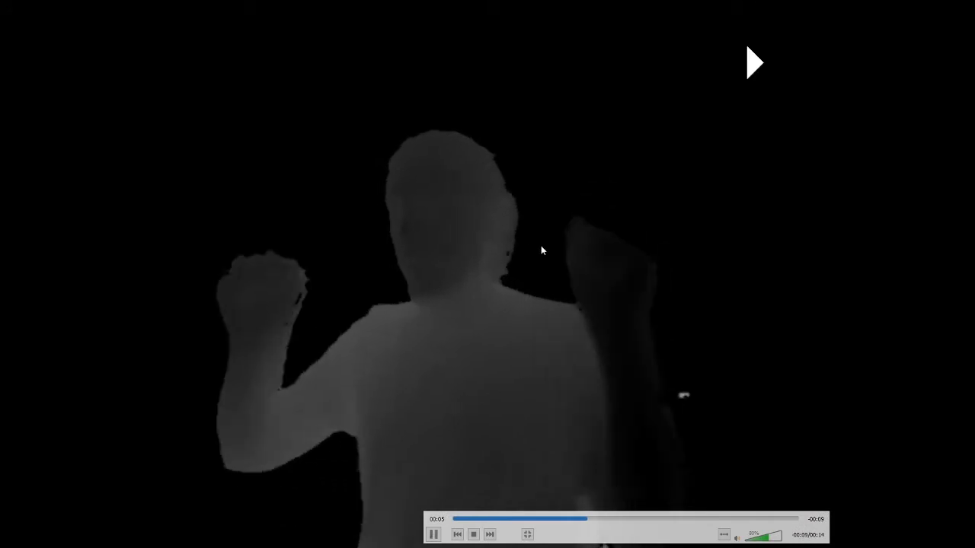
{"action": "double_click", "coordinate": [491, 236]}
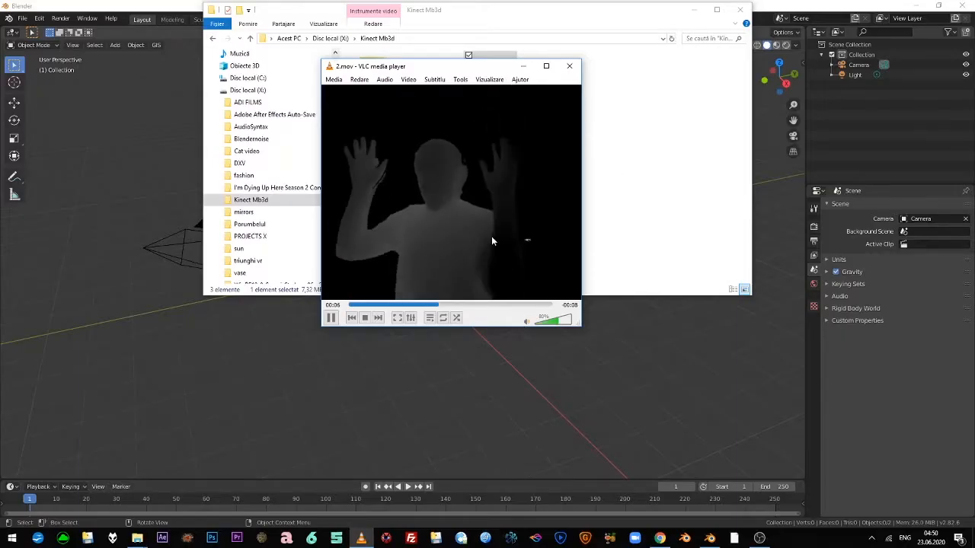
{"action": "left_click", "coordinate": [568, 68]}
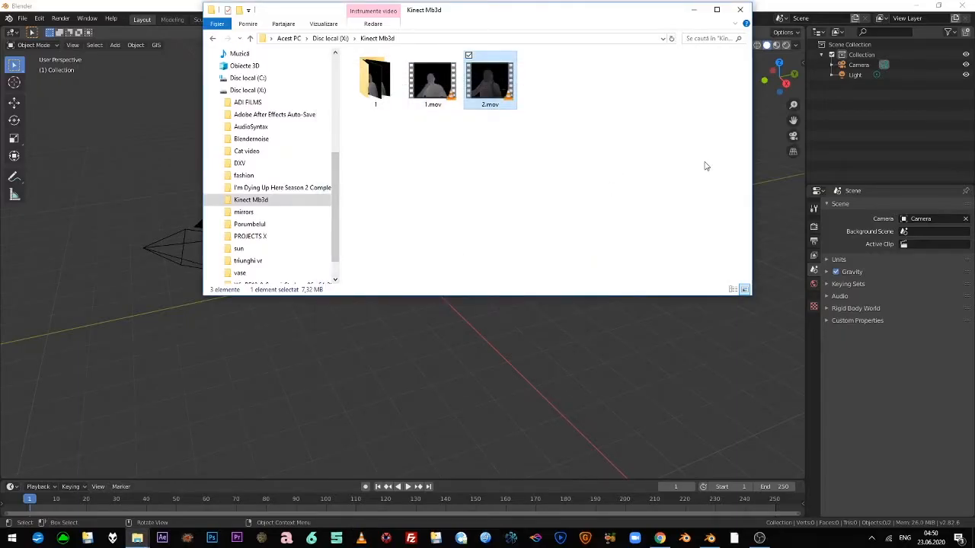
Create a new folder named 2 inside the Kinect Mb3d folder.
{"action": "right_click", "coordinate": [538, 160]}
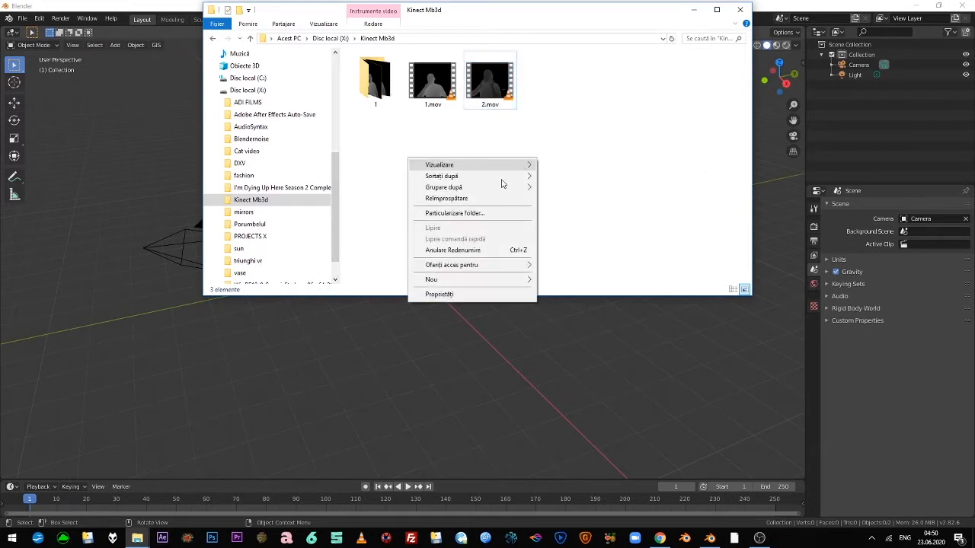
{"action": "mouse_move", "coordinate": [475, 280]}
{"action": "left_click", "coordinate": [561, 282]}
{"action": "type", "text": "2"}
{"action": "key", "text": "Return"}
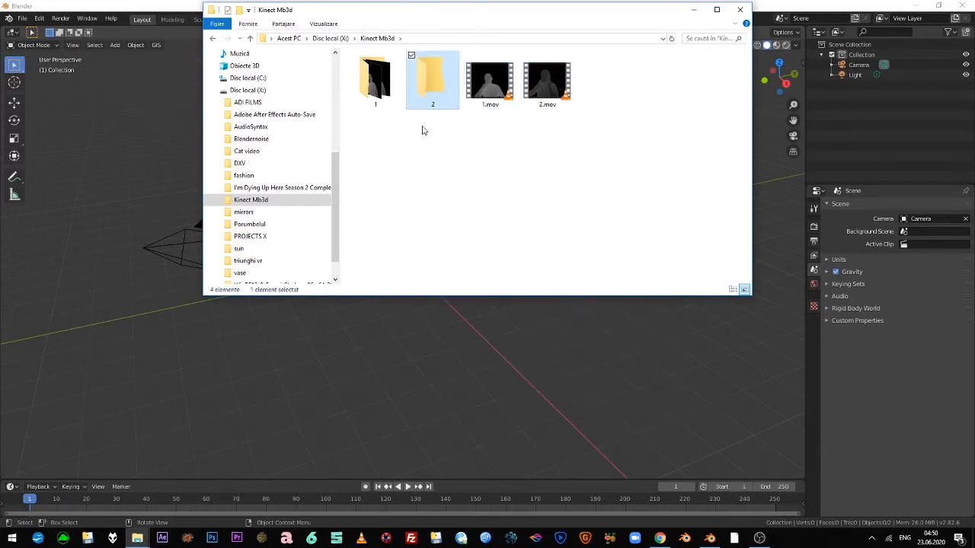
Switch back to Blender and start a new Video Editing file.
{"action": "left_click", "coordinate": [186, 167]}
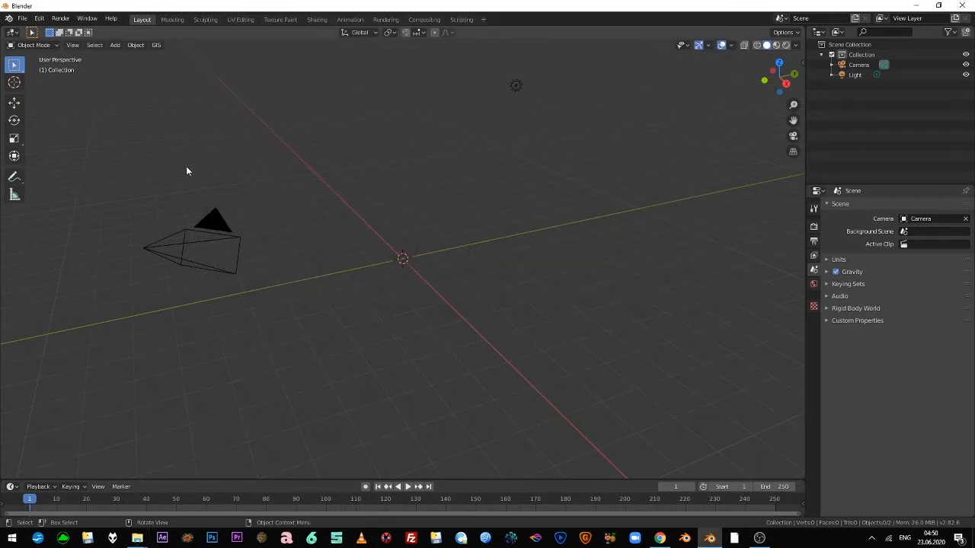
{"action": "left_click", "coordinate": [23, 19]}
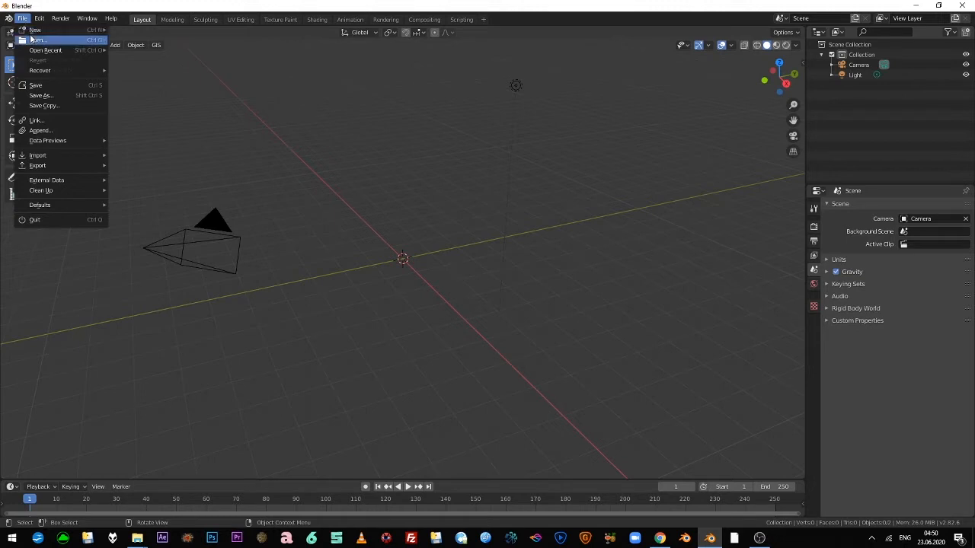
{"action": "mouse_move", "coordinate": [38, 32]}
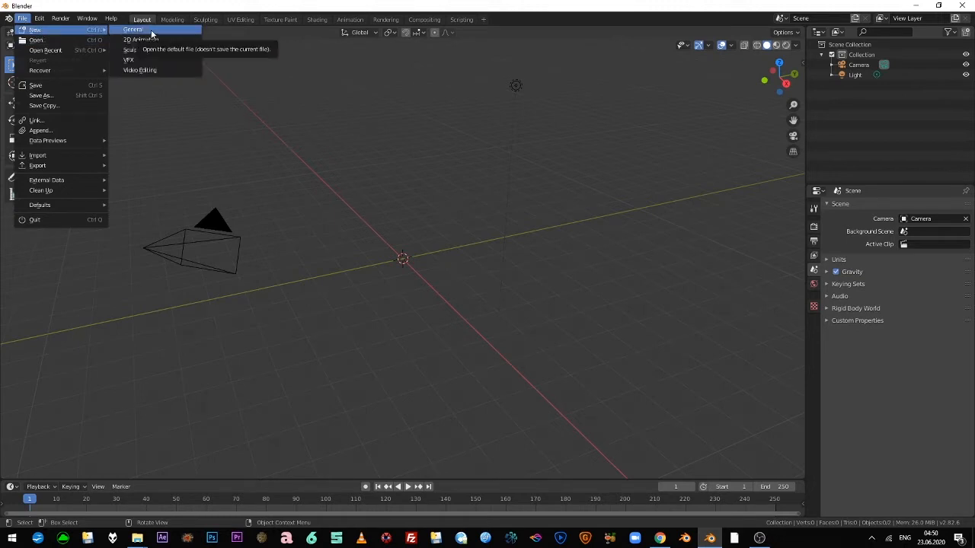
{"action": "left_click", "coordinate": [149, 70]}
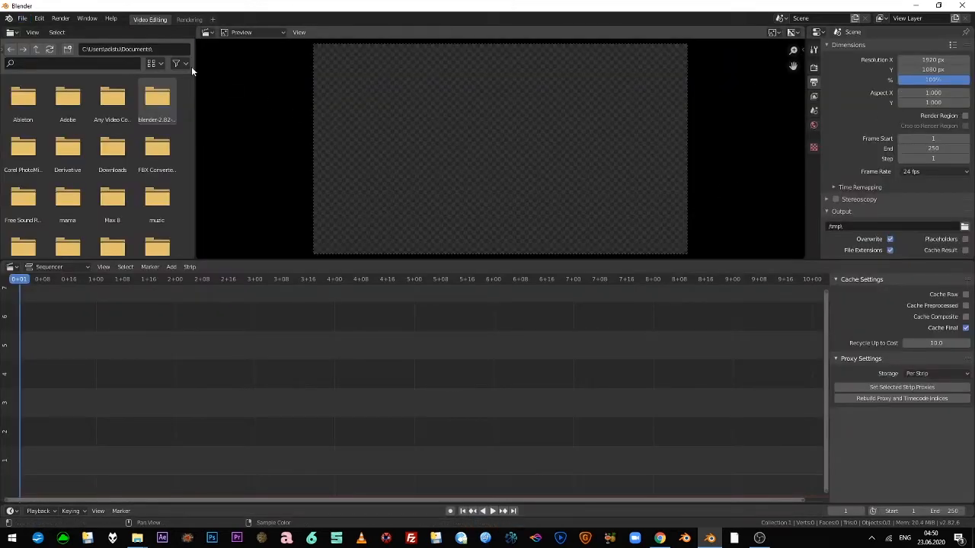
{"action": "left_click", "coordinate": [148, 47]}
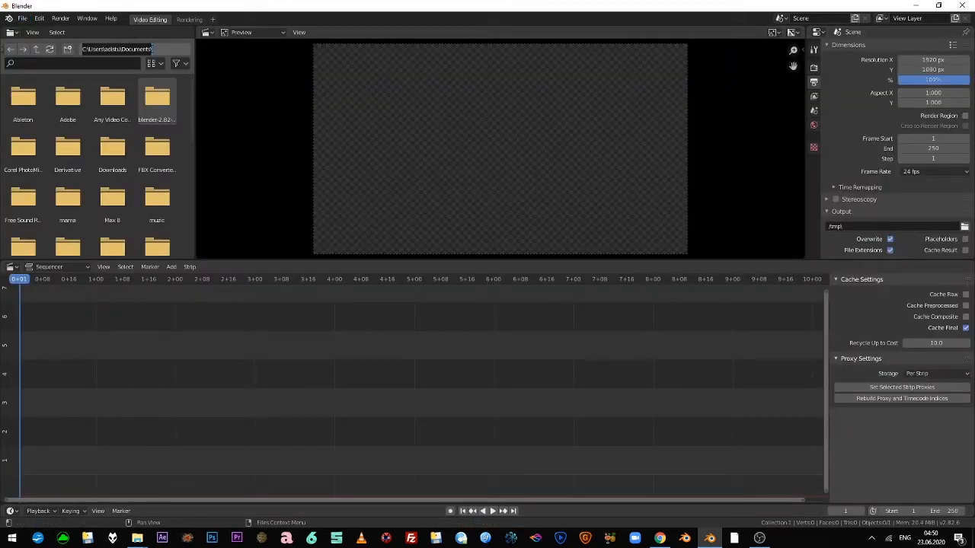
{"action": "type", "text": "x"}
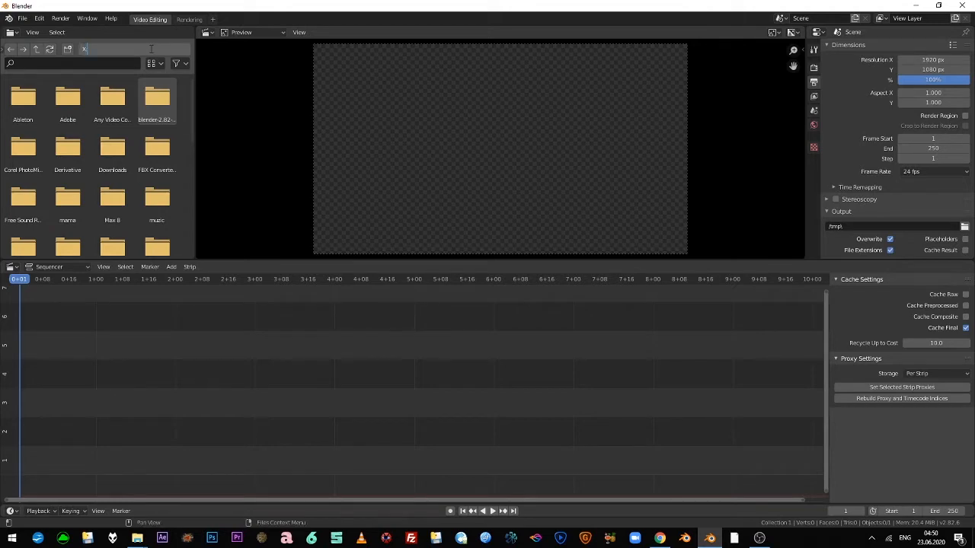
{"action": "key", "text": "Return"}
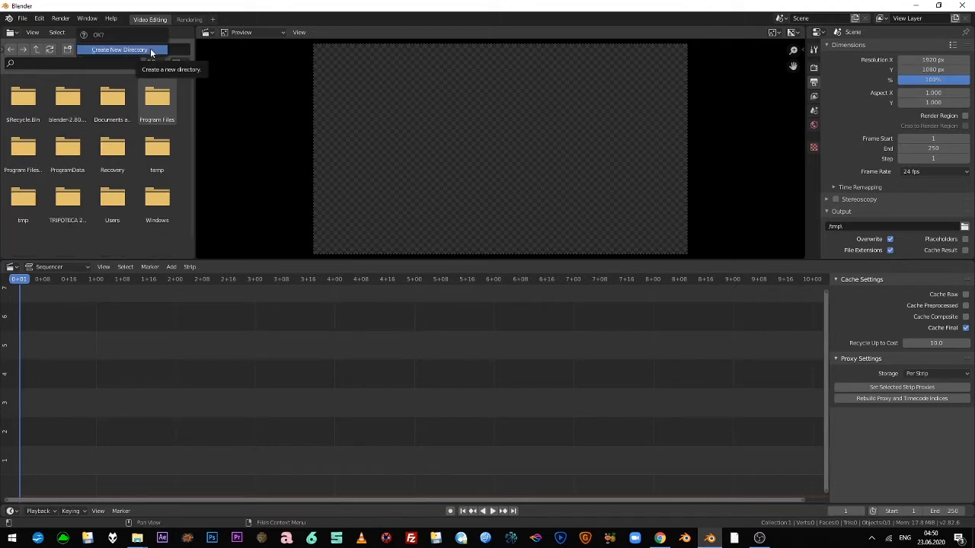
Browse to the Kinect Mb3d folder on drive x:\ and add 2.mov to channel 2 of the sequencer, starting at frame 1.
{"action": "left_click", "coordinate": [87, 48]}
{"action": "type", "text": "x:\\"}
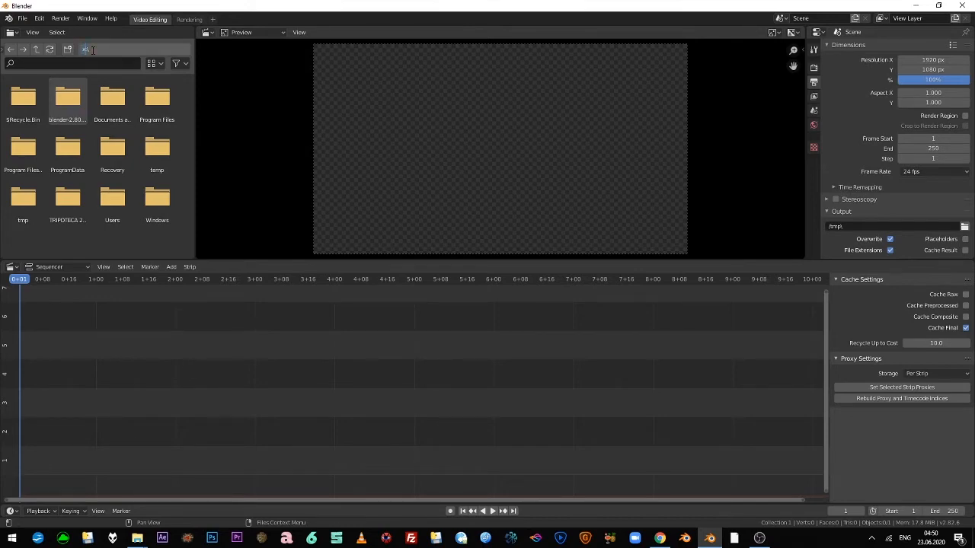
{"action": "key", "text": "Return"}
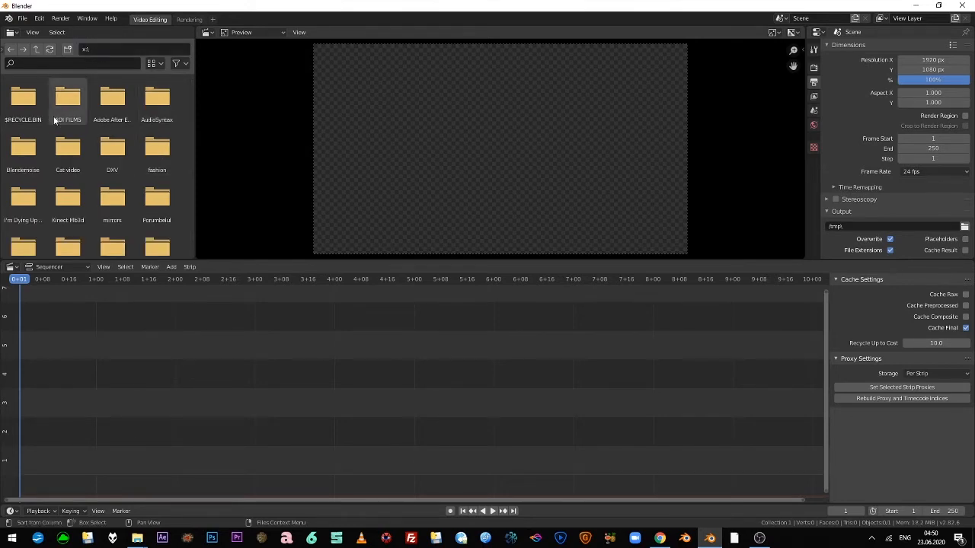
{"action": "left_click", "coordinate": [68, 99]}
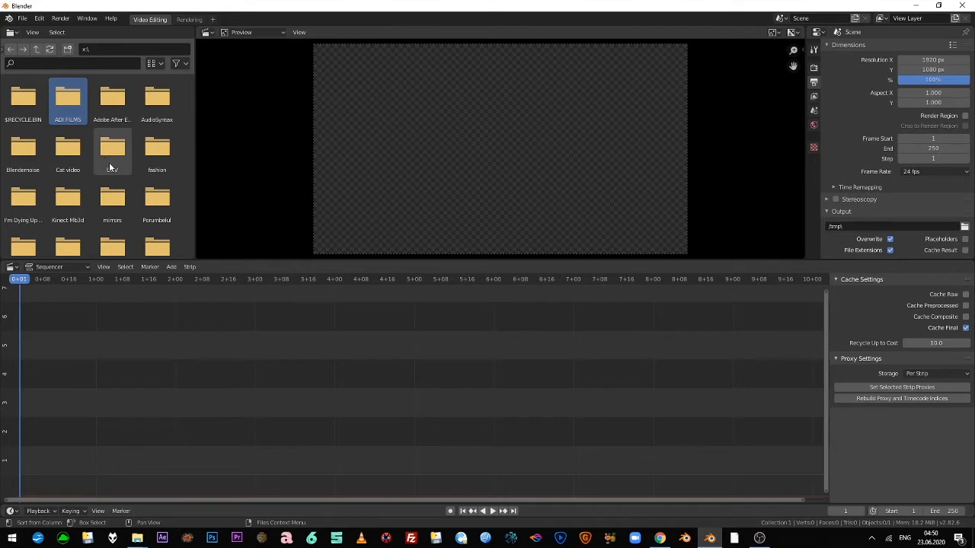
{"action": "scroll", "coordinate": [114, 178], "scroll_direction": "down", "scroll_amount": 1}
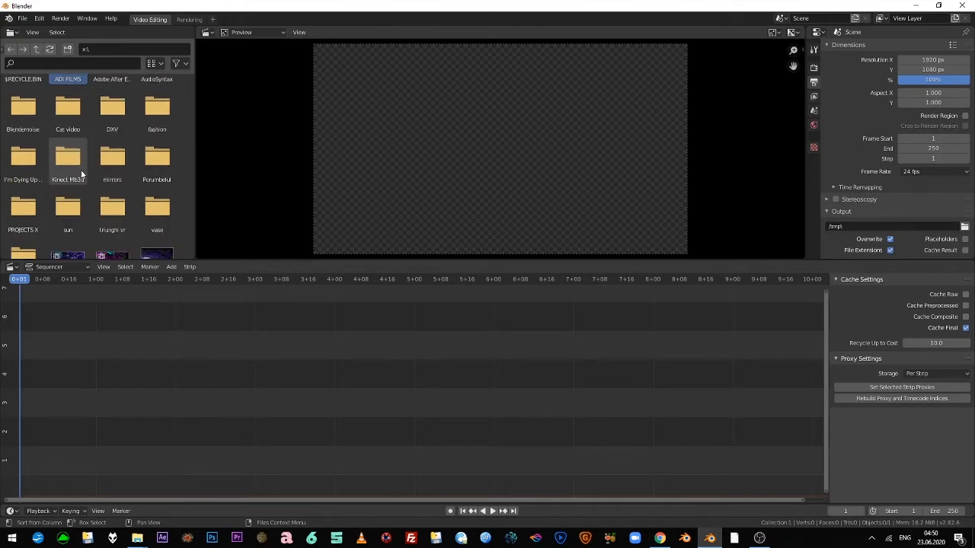
{"action": "double_click", "coordinate": [80, 167]}
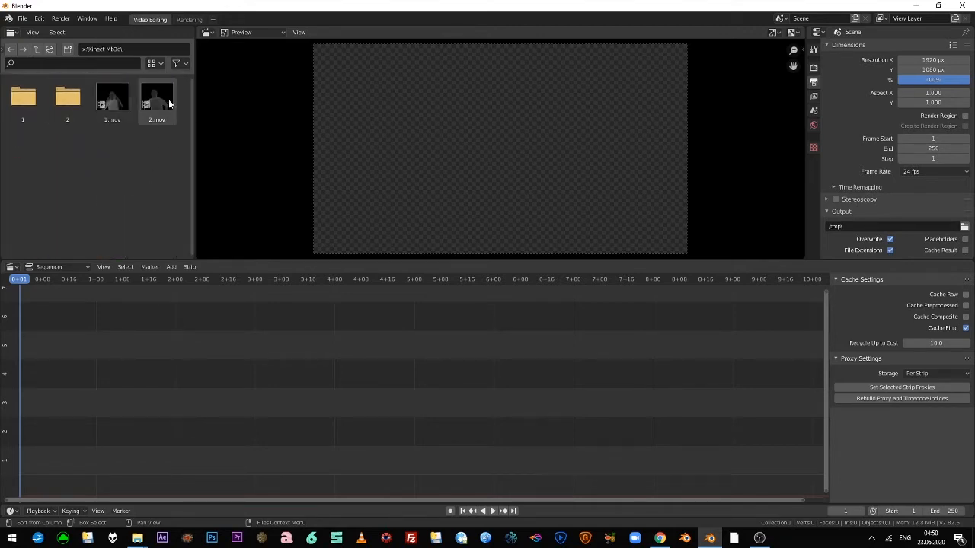
{"action": "left_click_drag", "start_coordinate": [165, 106], "coordinate": [37, 354]}
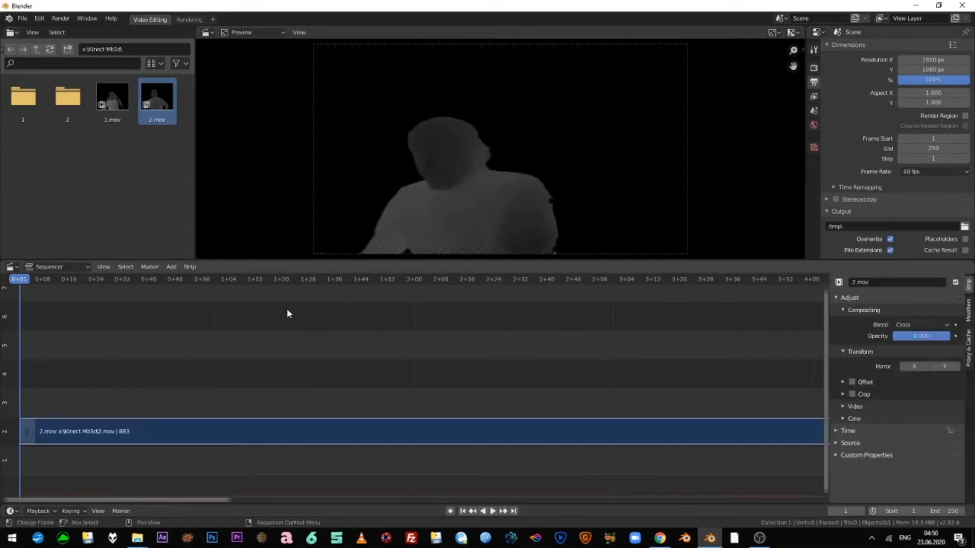
Zoom out to the whole 2.mov strip in the sequencer and scrub through it to check the footage.
{"action": "left_click", "coordinate": [25, 280]}
{"action": "middle_click_drag", "start_coordinate": [35, 318], "coordinate": [324, 319]}
{"action": "scroll", "coordinate": [623, 352], "scroll_direction": "down", "scroll_amount": 6}
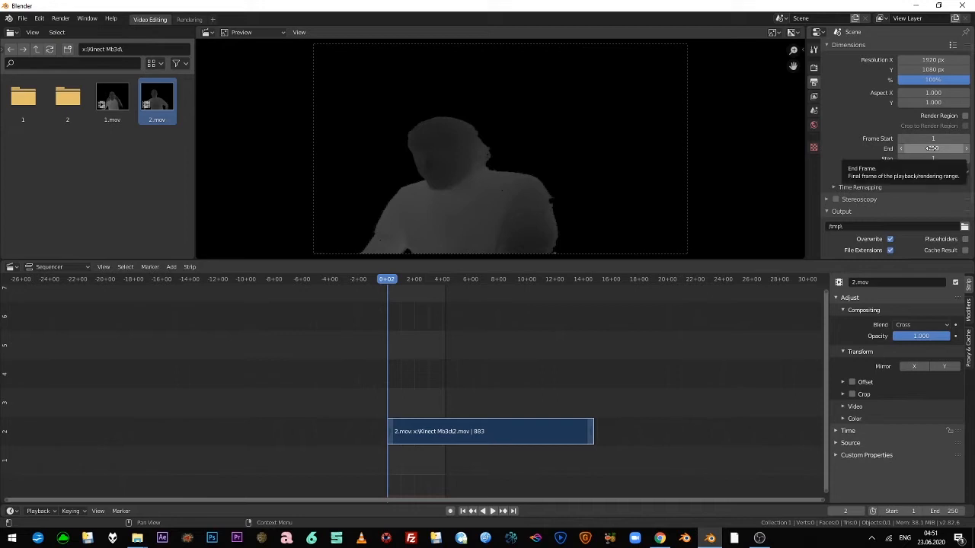
{"action": "left_click_drag", "start_coordinate": [439, 283], "coordinate": [414, 282]}
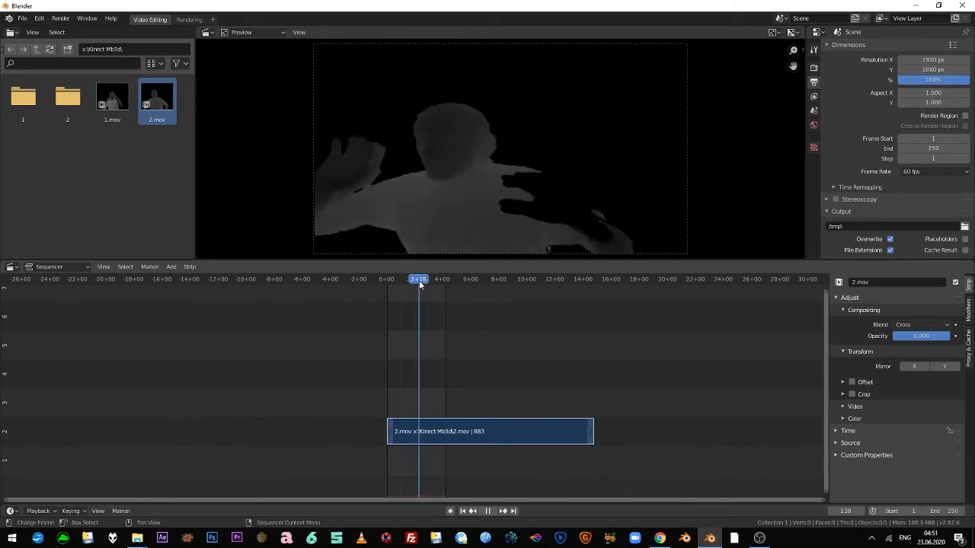
{"action": "left_click_drag", "start_coordinate": [593, 281], "coordinate": [530, 310]}
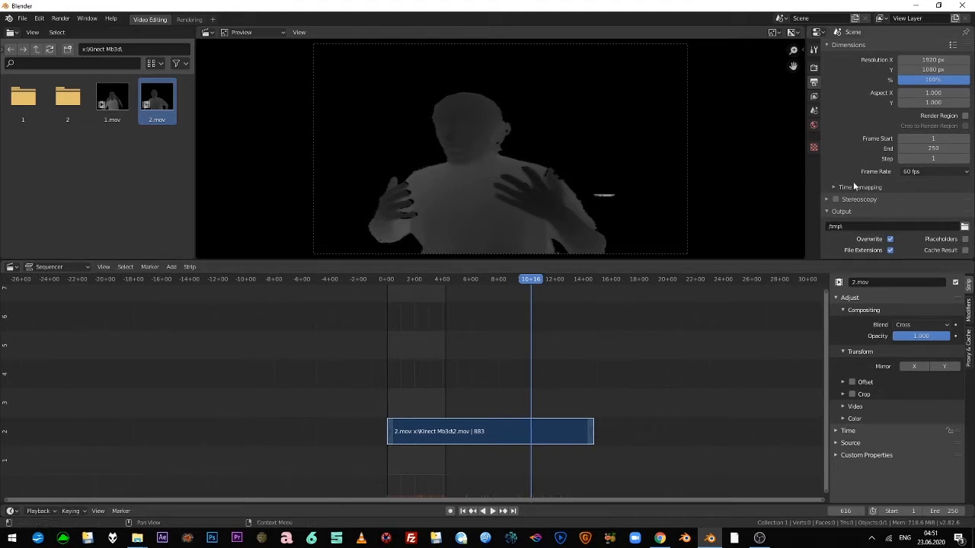
Move the playhead to the end of the 2.mov strip and set the scene's end frame to 878.
{"action": "left_click_drag", "start_coordinate": [532, 284], "coordinate": [586, 291]}
{"action": "key", "text": "space"}
{"action": "left_click_drag", "start_coordinate": [936, 150], "coordinate": [971, 150]}
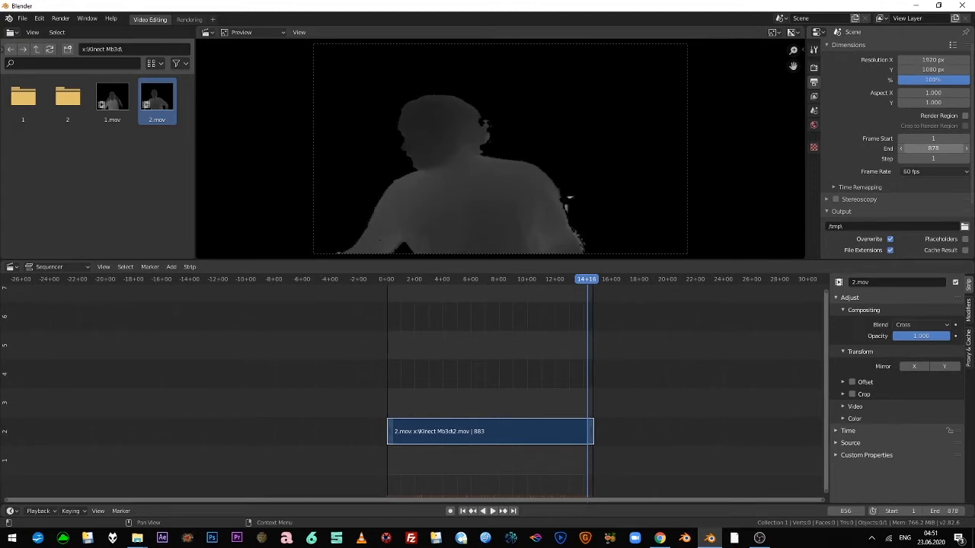
{"action": "left_click", "coordinate": [592, 279]}
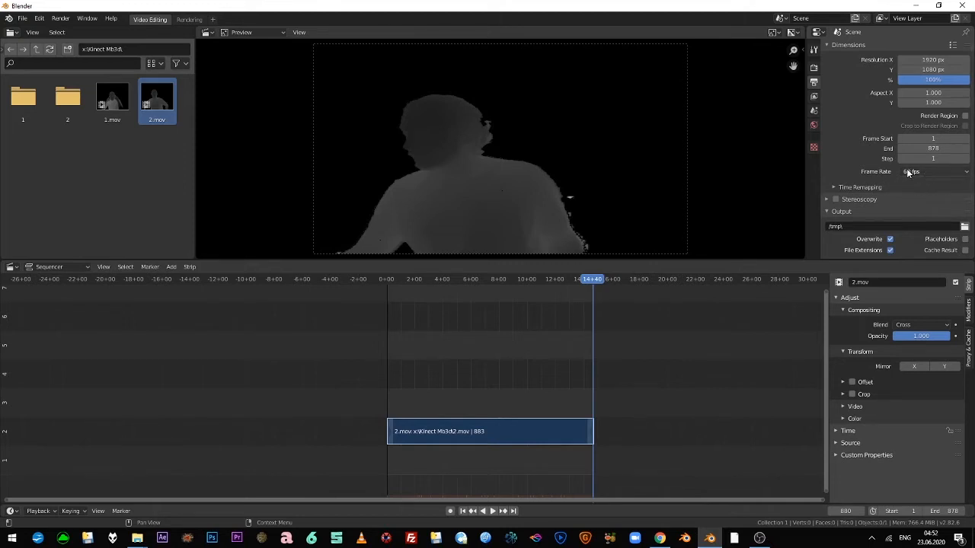
Set the render output path to the folder X:\Kinect Mb3d\2\.
{"action": "scroll", "coordinate": [903, 176], "scroll_direction": "down", "scroll_amount": 2}
{"action": "scroll", "coordinate": [898, 177], "scroll_direction": "down", "scroll_amount": 2}
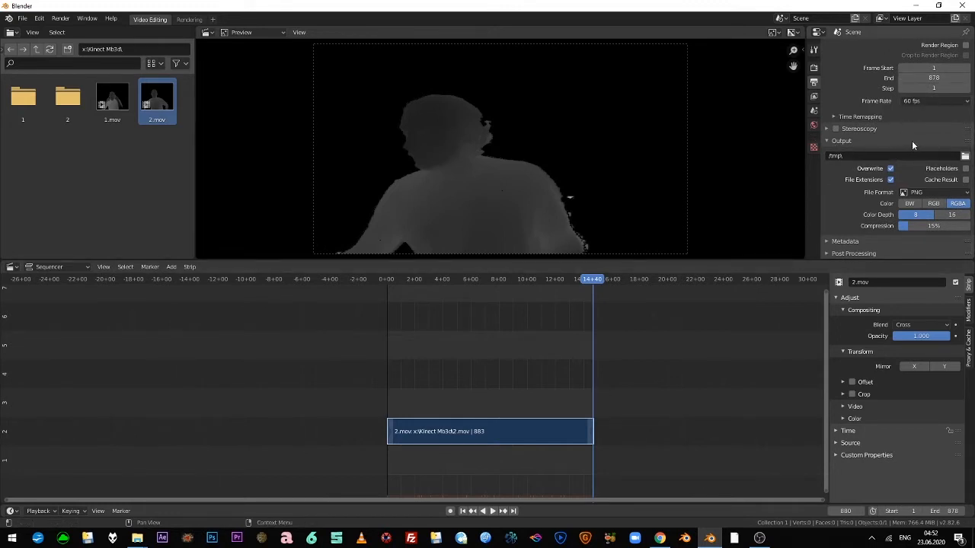
{"action": "left_click", "coordinate": [965, 155]}
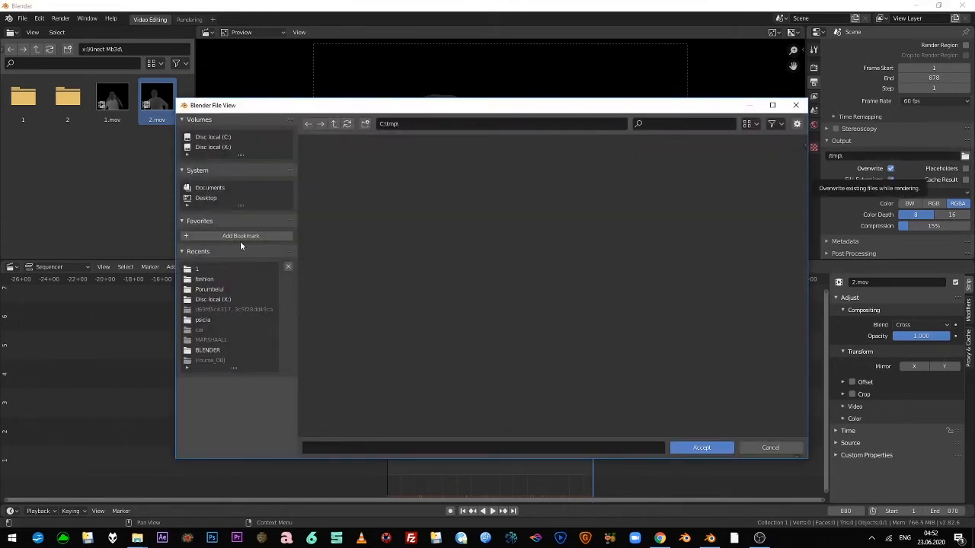
{"action": "left_click", "coordinate": [213, 147]}
{"action": "scroll", "coordinate": [427, 220], "scroll_direction": "down", "scroll_amount": 2}
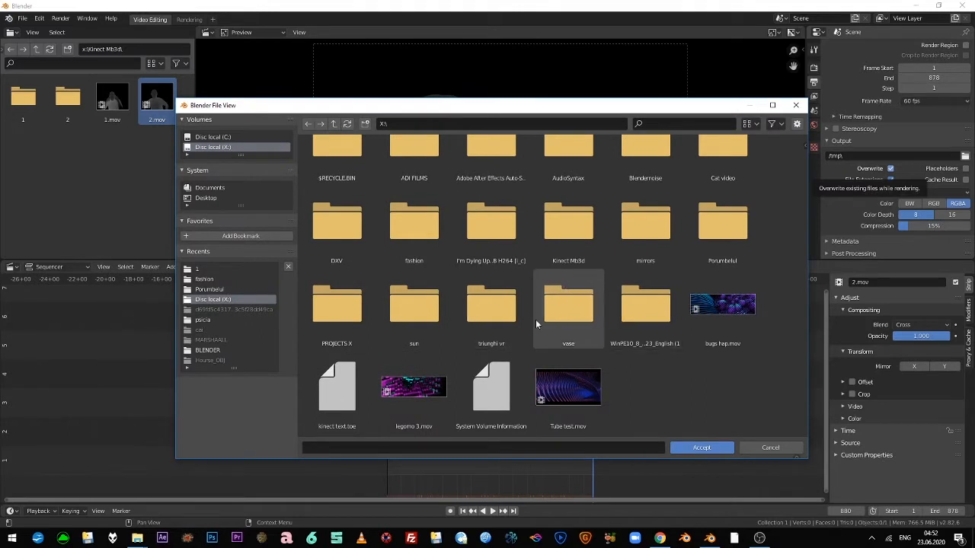
{"action": "left_click", "coordinate": [576, 228]}
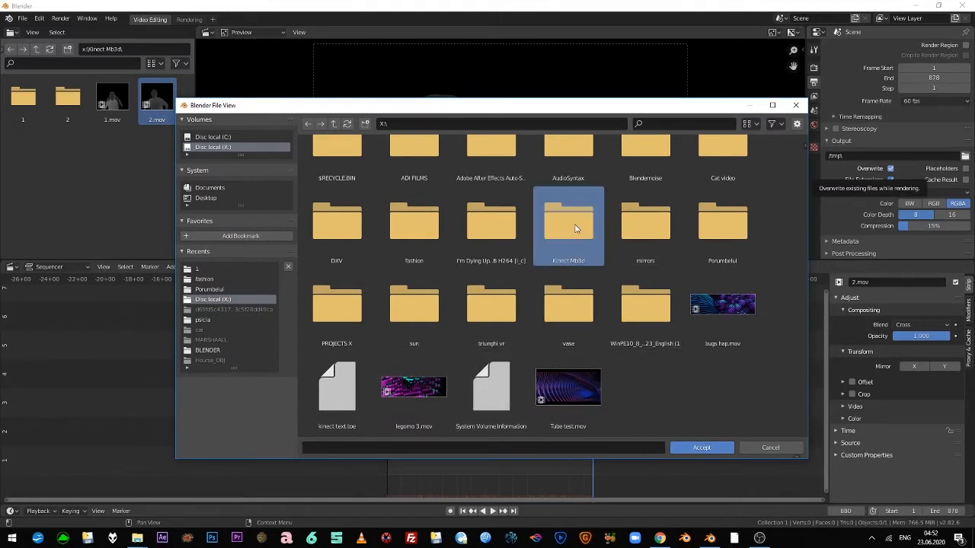
{"action": "double_click", "coordinate": [575, 228]}
{"action": "double_click", "coordinate": [412, 179]}
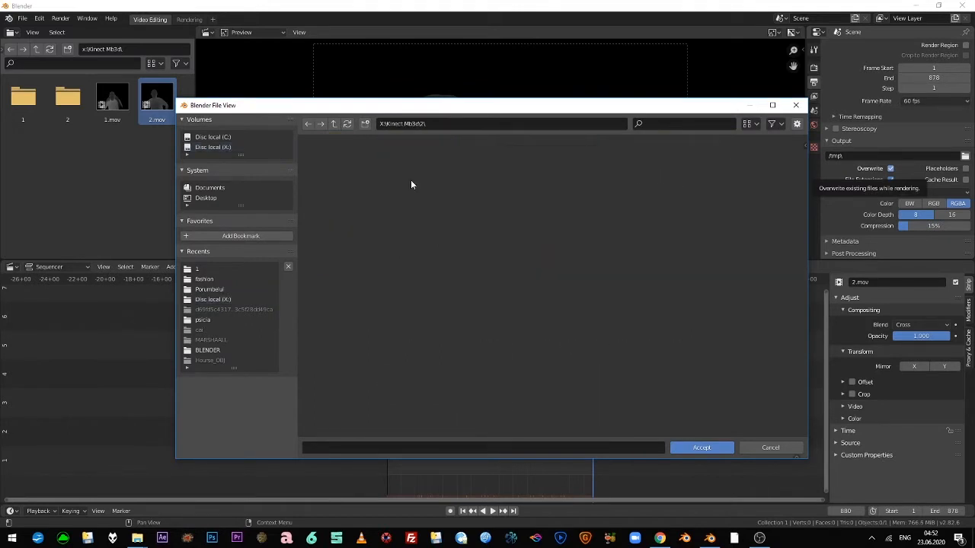
{"action": "left_click", "coordinate": [700, 448]}
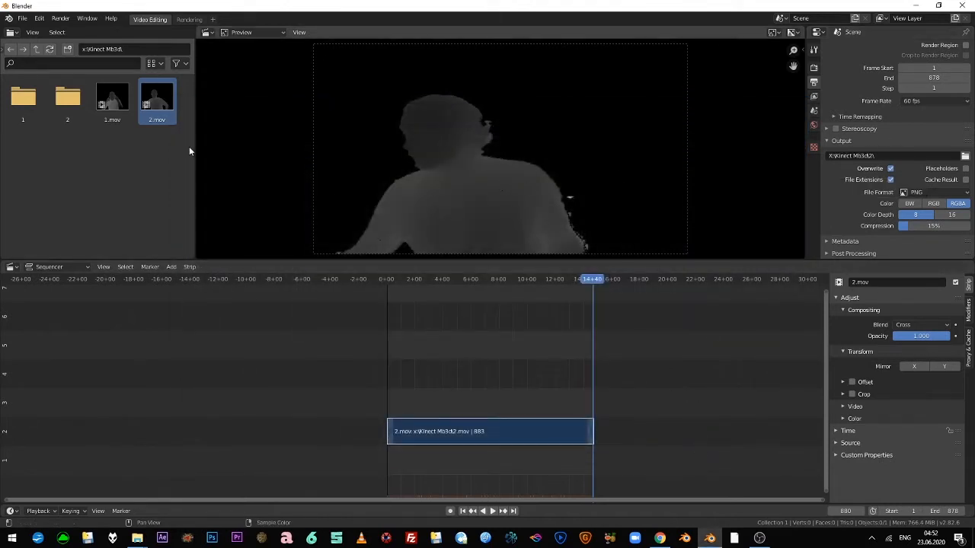
Start rendering the animation to the output folder and cancel the sequence render.
{"action": "left_click", "coordinate": [61, 19]}
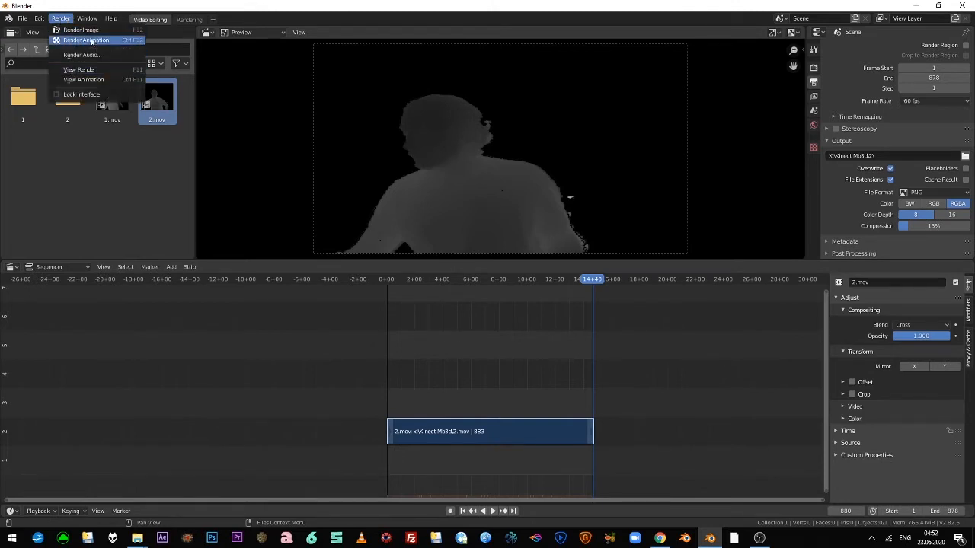
{"action": "left_click", "coordinate": [93, 40]}
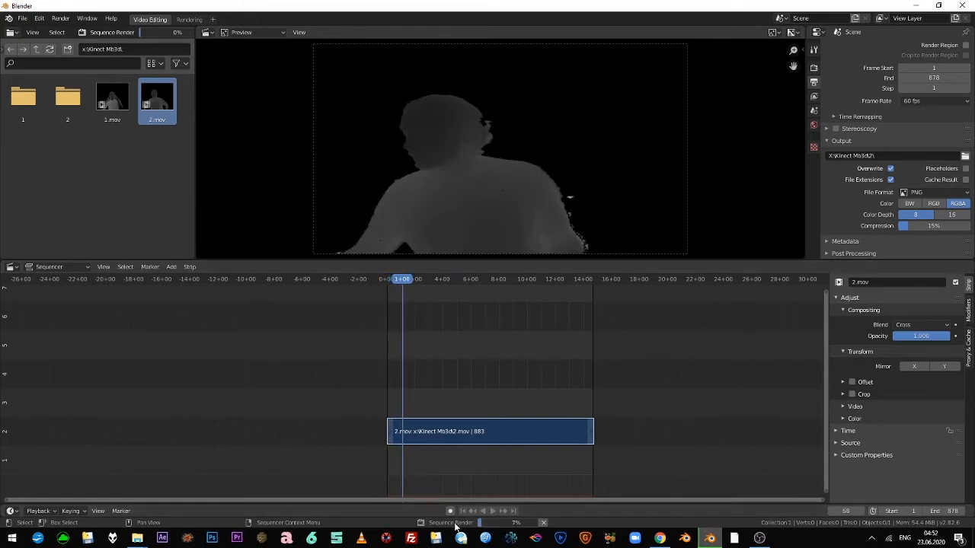
{"action": "left_click", "coordinate": [543, 522]}
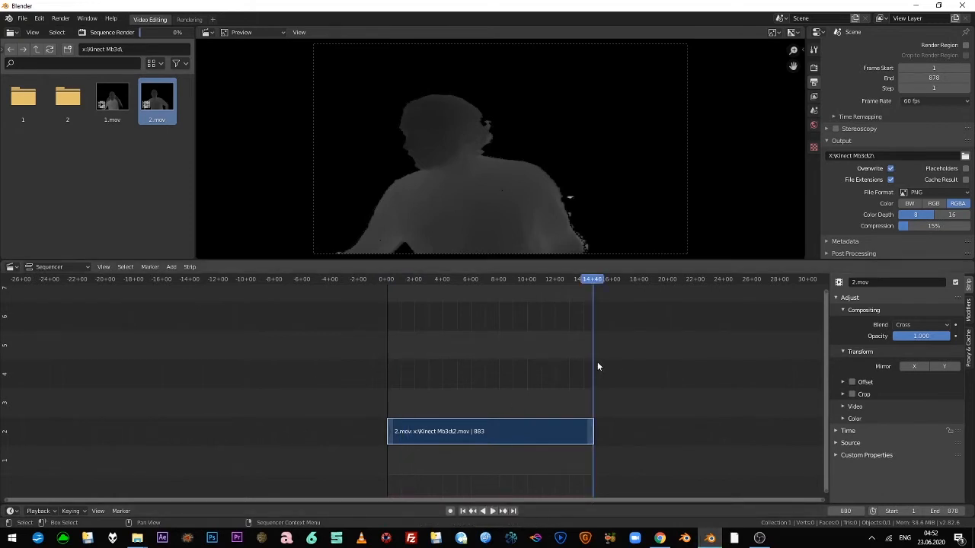
{"action": "scroll", "coordinate": [900, 131], "scroll_direction": "up", "scroll_amount": 3}
{"action": "scroll", "coordinate": [900, 128], "scroll_direction": "up", "scroll_amount": 1}
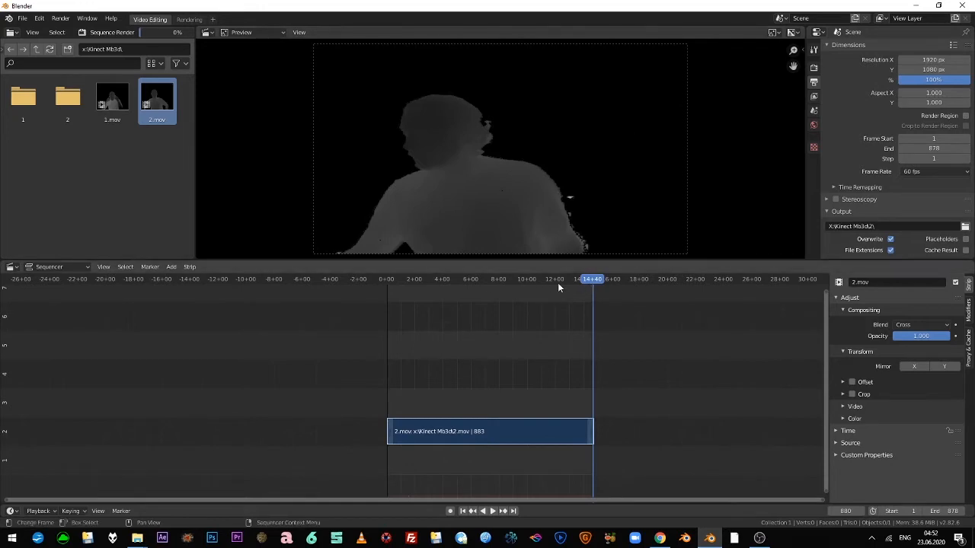
Switch to TouchDesigner, select all operators of the default network and close the Palette.
{"action": "left_click", "coordinate": [758, 539]}
{"action": "left_click", "coordinate": [708, 539]}
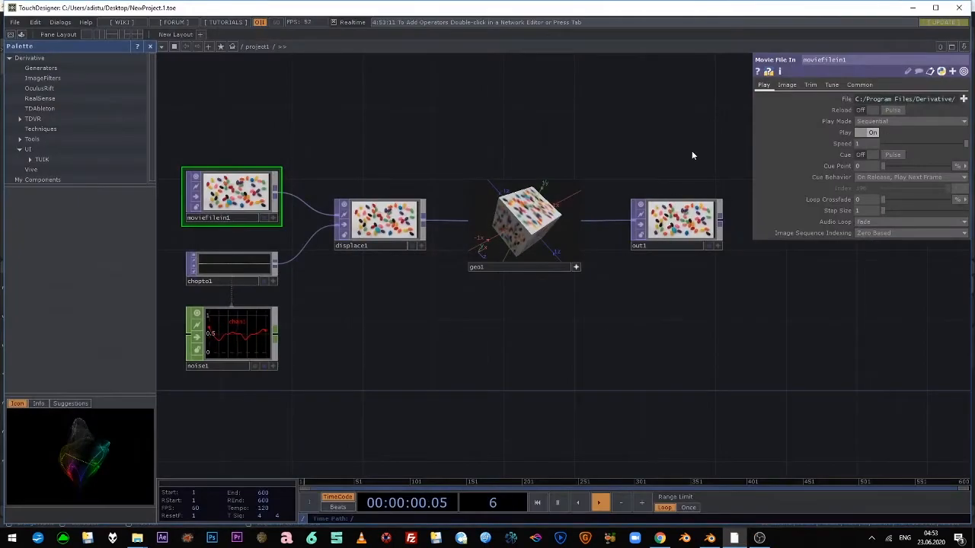
{"action": "left_click_drag", "start_coordinate": [695, 152], "coordinate": [244, 364]}
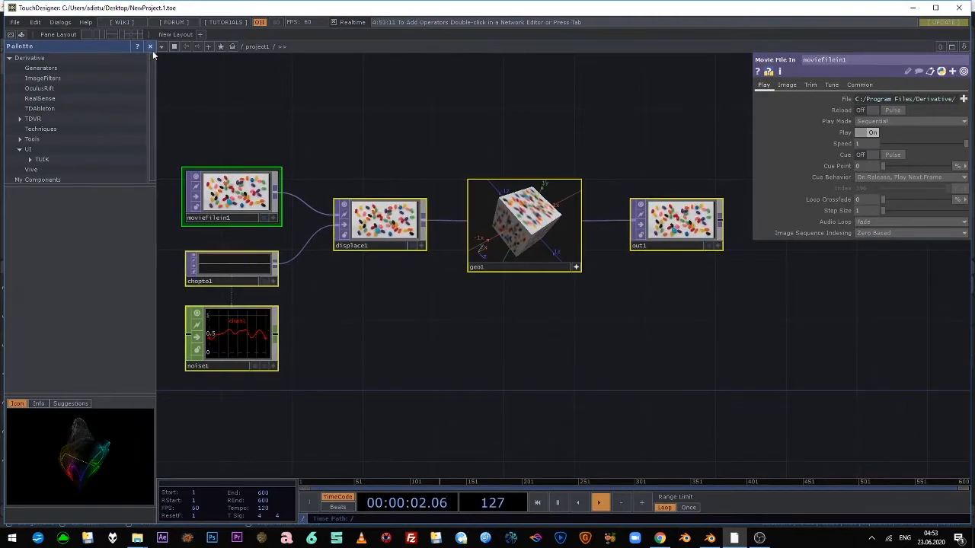
{"action": "left_click", "coordinate": [150, 47]}
Open the Kinect Mb3d folder on drive X: in File Explorer and examine the frame width and height in 2.mov's properties.
{"action": "mouse_move", "coordinate": [139, 538]}
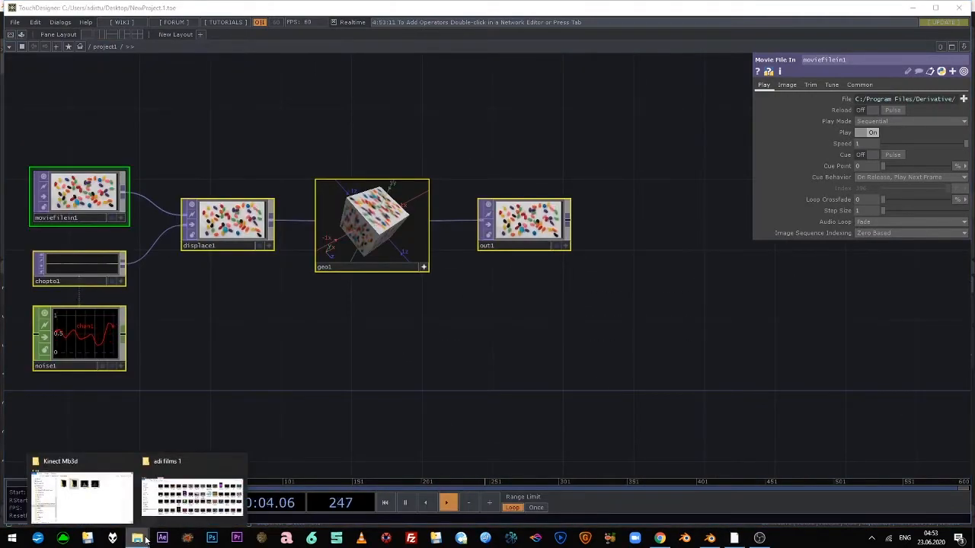
{"action": "left_click", "coordinate": [195, 496]}
{"action": "left_click", "coordinate": [223, 95]}
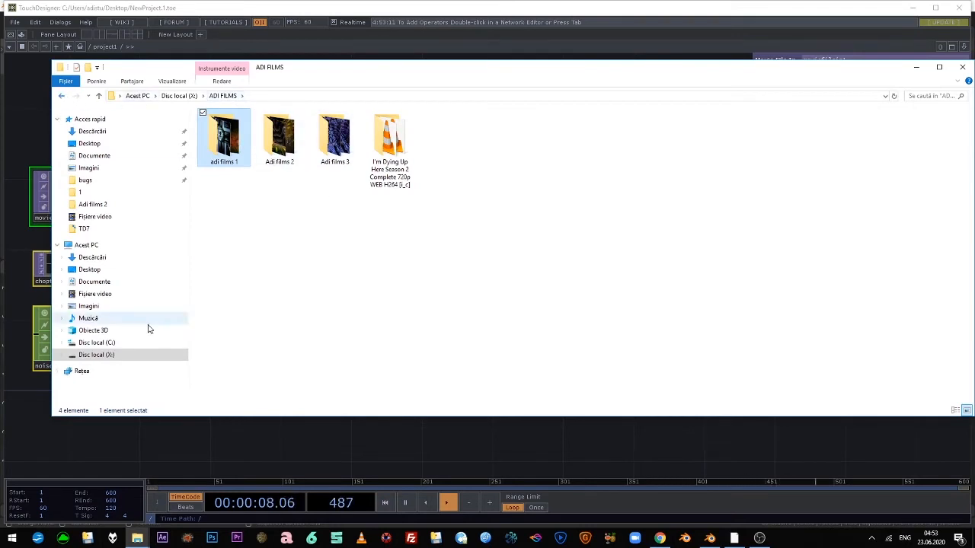
{"action": "left_click", "coordinate": [124, 357]}
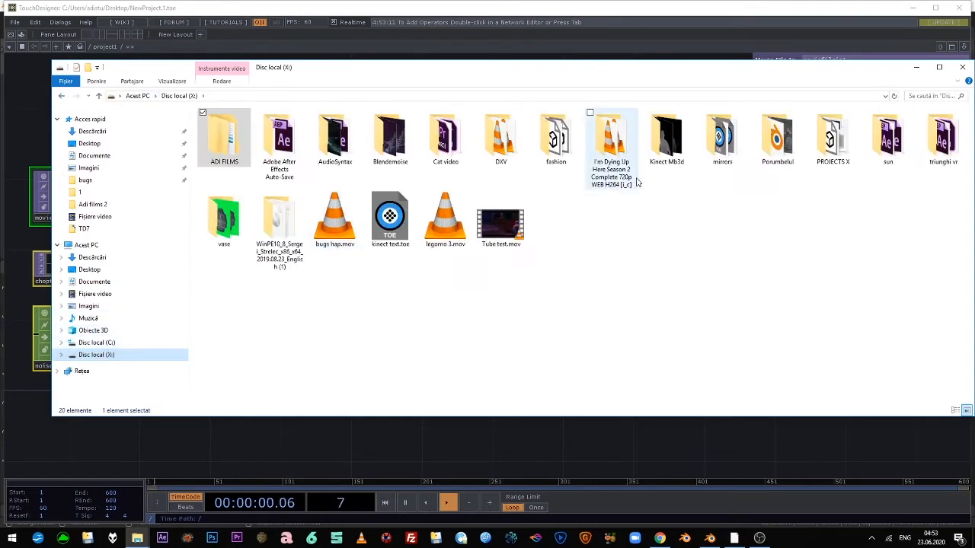
{"action": "double_click", "coordinate": [669, 151]}
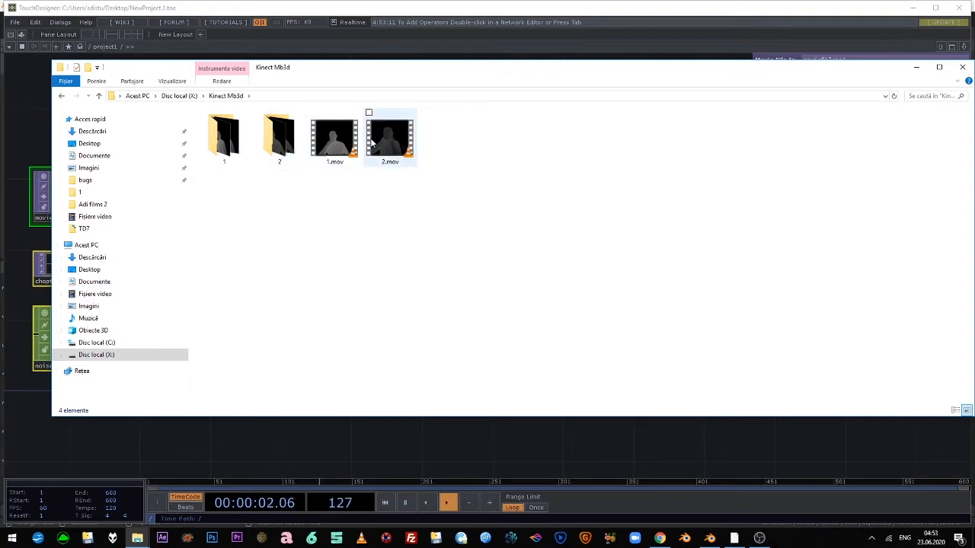
{"action": "right_click", "coordinate": [397, 141]}
{"action": "left_click", "coordinate": [319, 351]}
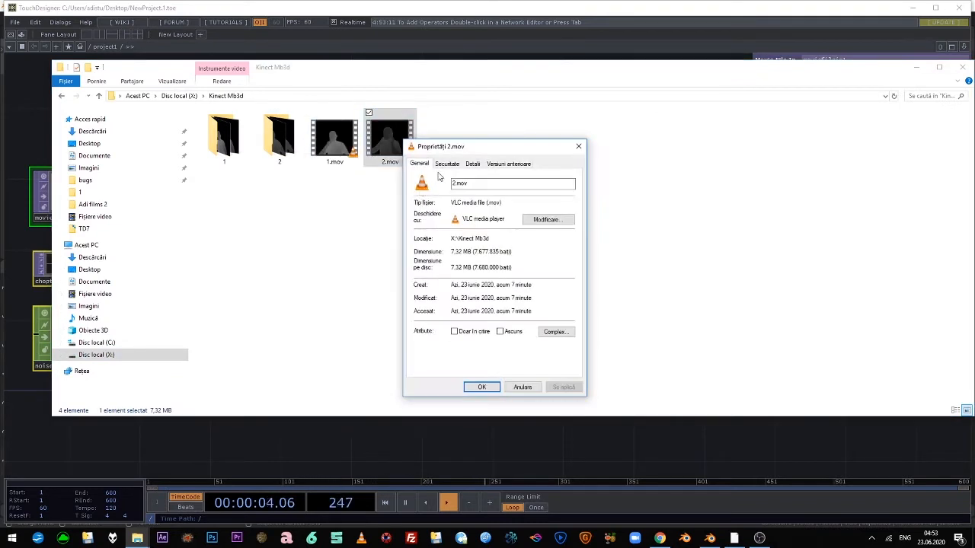
{"action": "left_click", "coordinate": [472, 163]}
{"action": "left_click", "coordinate": [491, 271]}
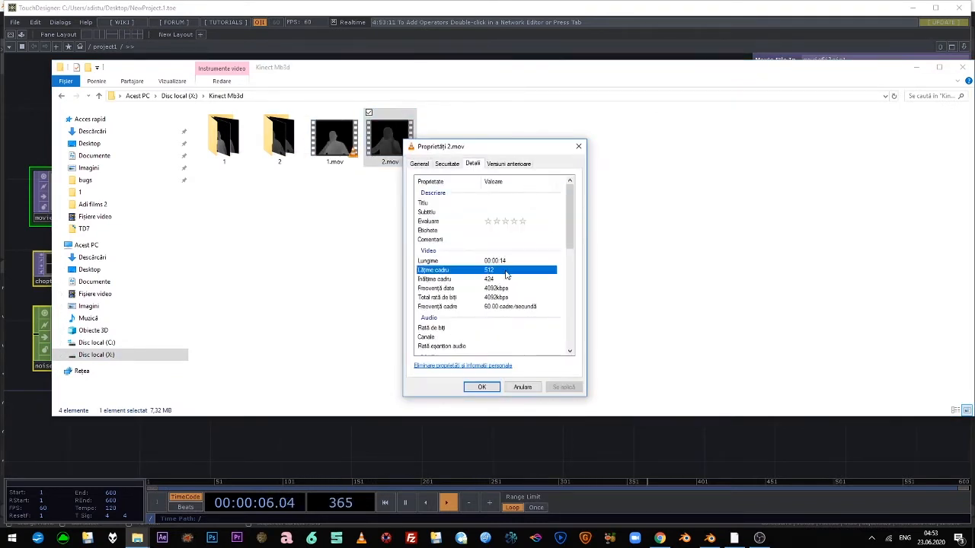
{"action": "left_click", "coordinate": [498, 281]}
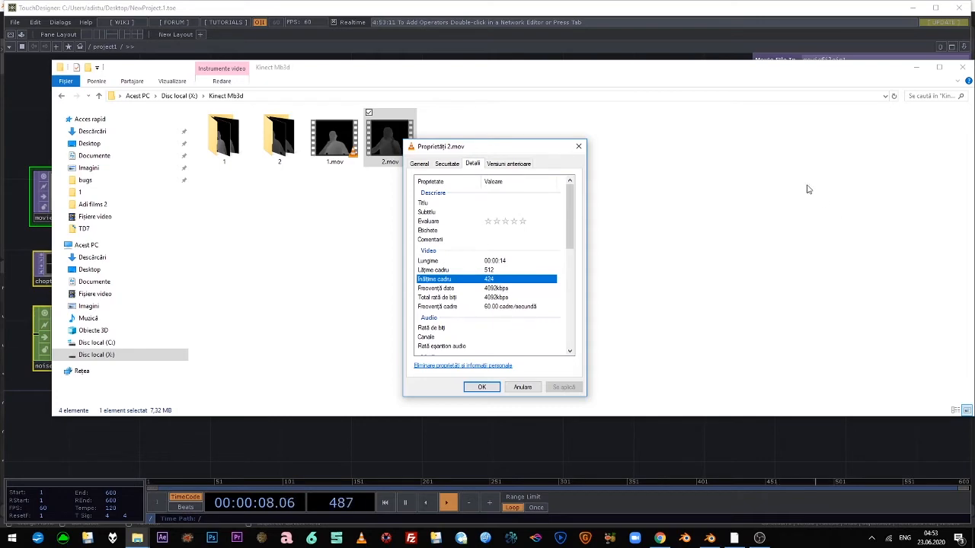
{"action": "left_click", "coordinate": [580, 148]}
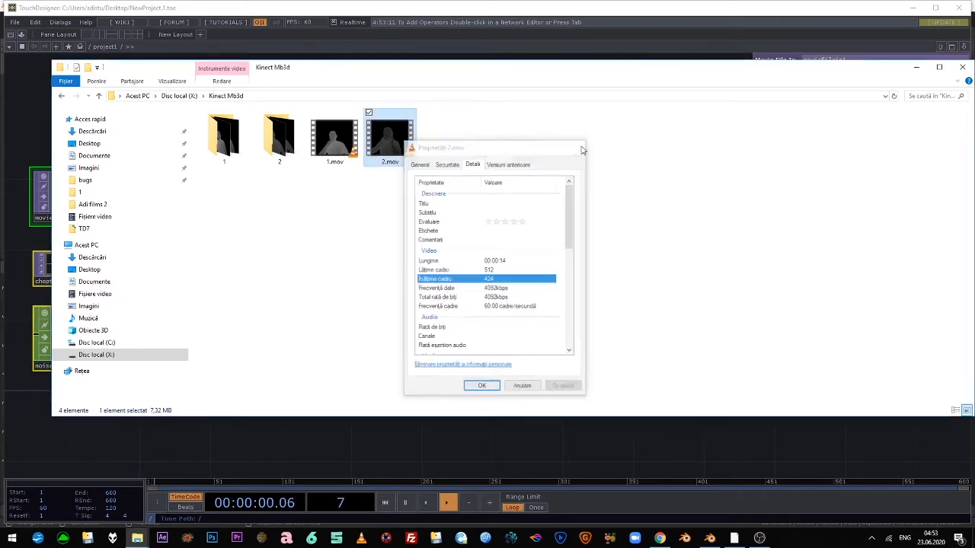
Move the folder window aside, return to TouchDesigner and delete all operators of the default network.
{"action": "left_click_drag", "start_coordinate": [307, 76], "coordinate": [537, 262]}
{"action": "left_click", "coordinate": [664, 126]}
{"action": "right_click_drag", "start_coordinate": [584, 115], "coordinate": [89, 381]}
{"action": "key", "text": "Delete"}
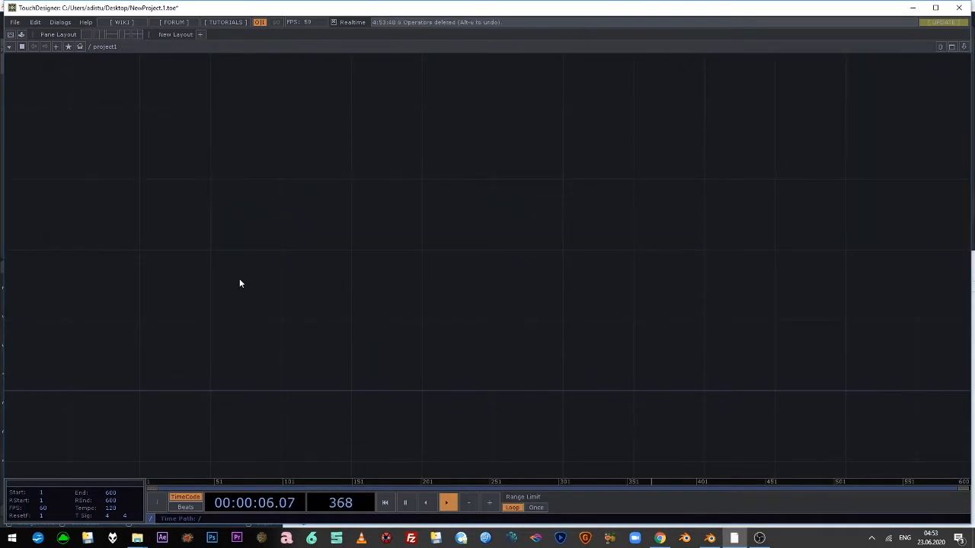
Add a Kinect TOP to the empty network and view the operator's info to check its image size.
{"action": "key", "text": "Tab"}
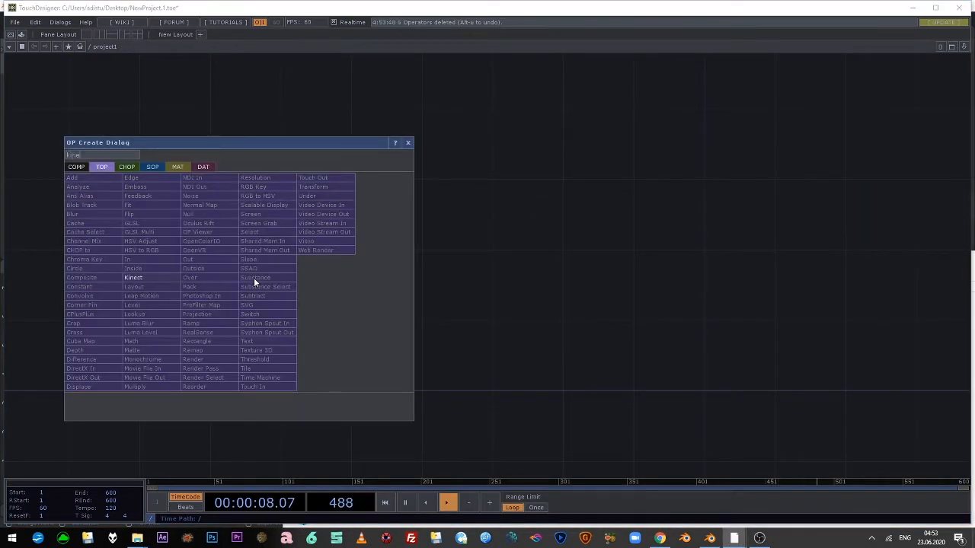
{"action": "left_click", "coordinate": [173, 279]}
{"action": "left_click", "coordinate": [274, 243]}
{"action": "middle_click_drag", "start_coordinate": [183, 180], "coordinate": [542, 306]}
{"action": "middle_click_drag", "start_coordinate": [543, 306], "coordinate": [311, 320]}
{"action": "scroll", "coordinate": [310, 320], "scroll_direction": "up", "scroll_amount": 1}
{"action": "middle_click_drag", "start_coordinate": [400, 372], "coordinate": [312, 318]}
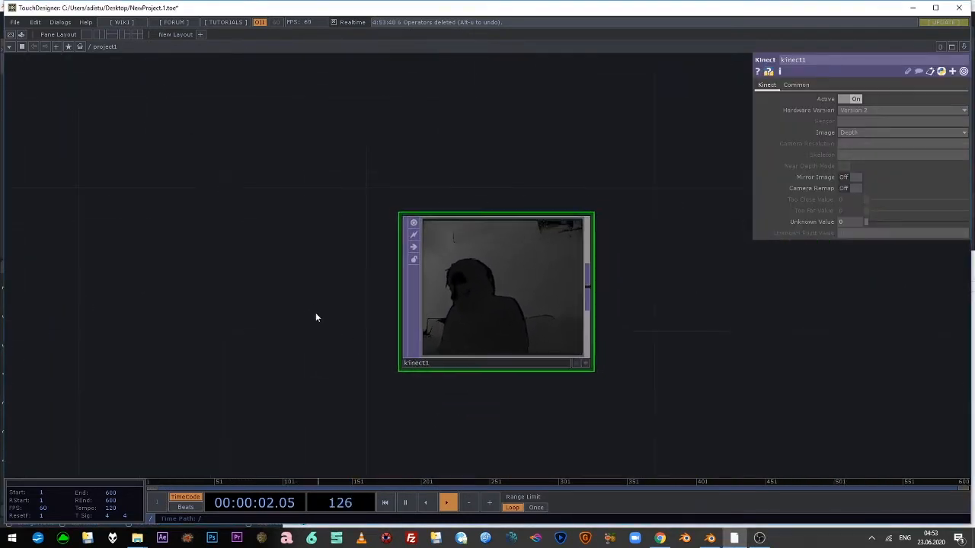
{"action": "middle_click_drag", "start_coordinate": [507, 287], "coordinate": [484, 398]}
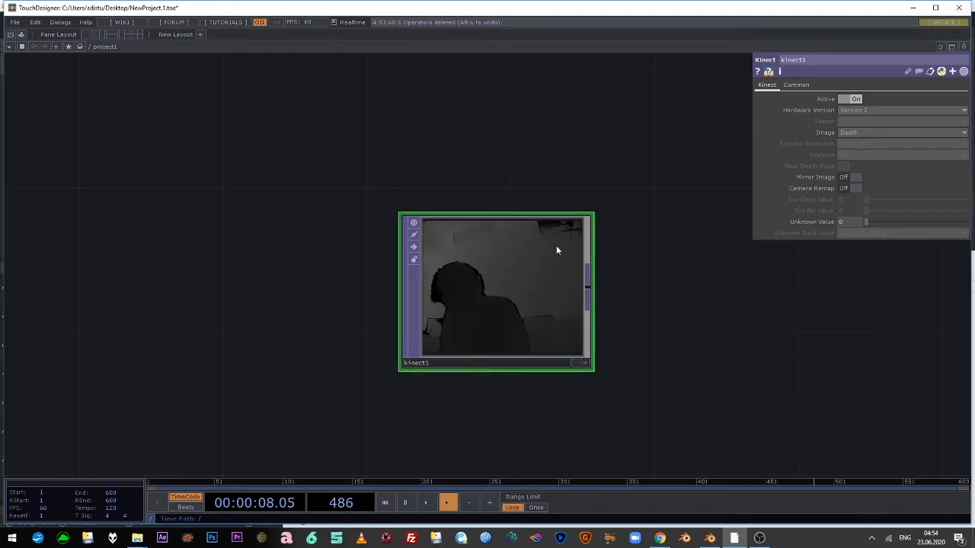
{"action": "middle_click_drag", "start_coordinate": [496, 280], "coordinate": [495, 284]}
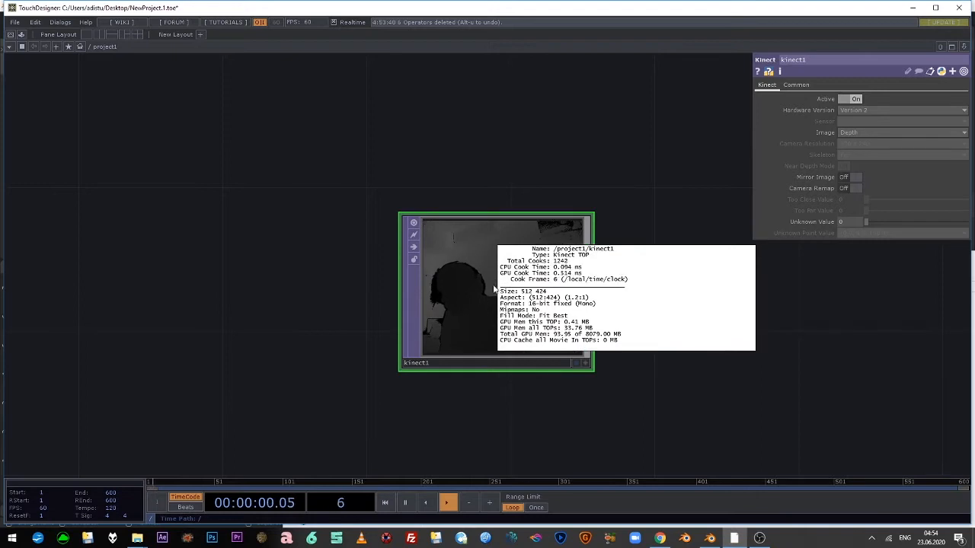
Close TouchDesigner and switch back to Blender.
{"action": "left_click", "coordinate": [958, 9]}
{"action": "left_click", "coordinate": [290, 160]}
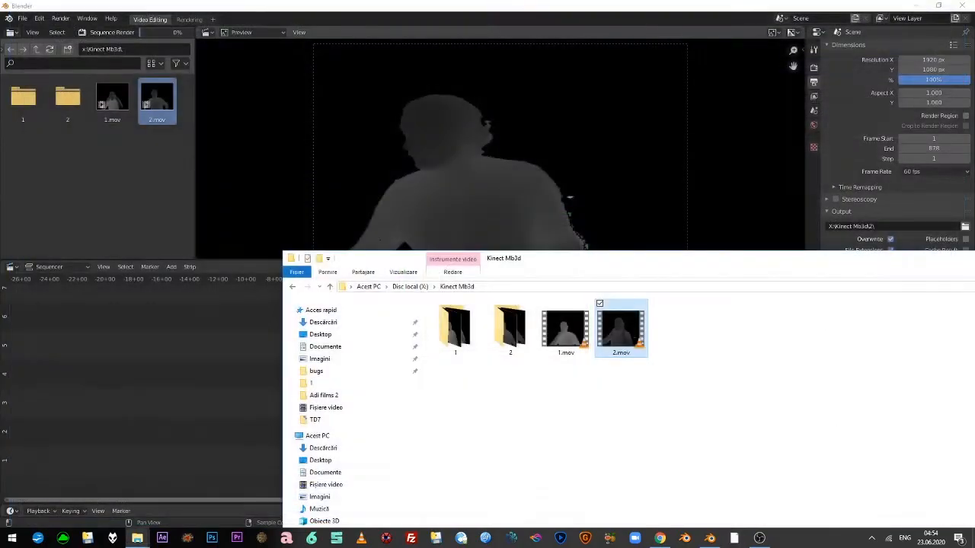
{"action": "left_click", "coordinate": [545, 96]}
Set the scene's Resolution X to 512 px.
{"action": "left_click", "coordinate": [940, 59]}
{"action": "type", "text": "512"}
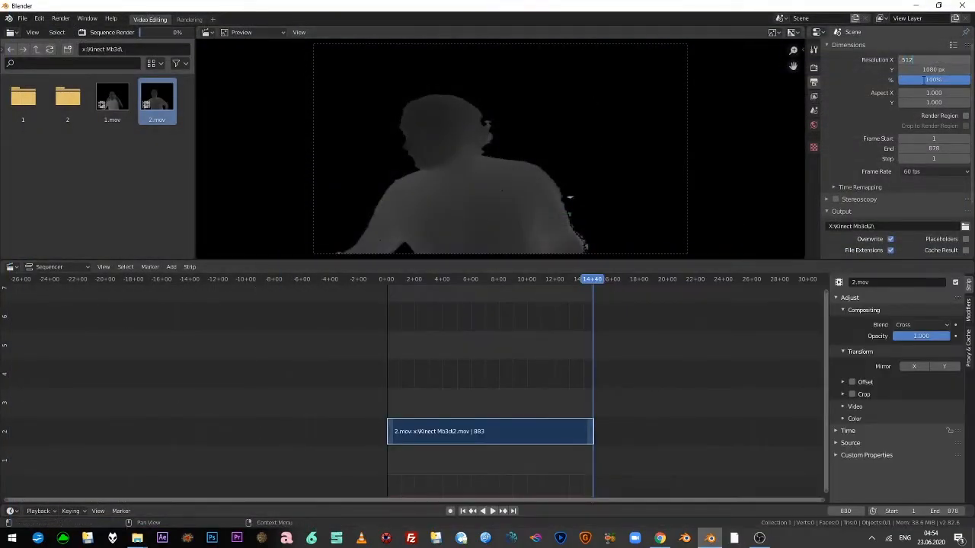
{"action": "key", "text": "Return"}
Switch to the Kinect Mb3d folder window and examine the frame height in the detailed properties of 2.mov.
{"action": "mouse_move", "coordinate": [155, 538]}
{"action": "left_click", "coordinate": [192, 497]}
{"action": "right_click", "coordinate": [625, 320]}
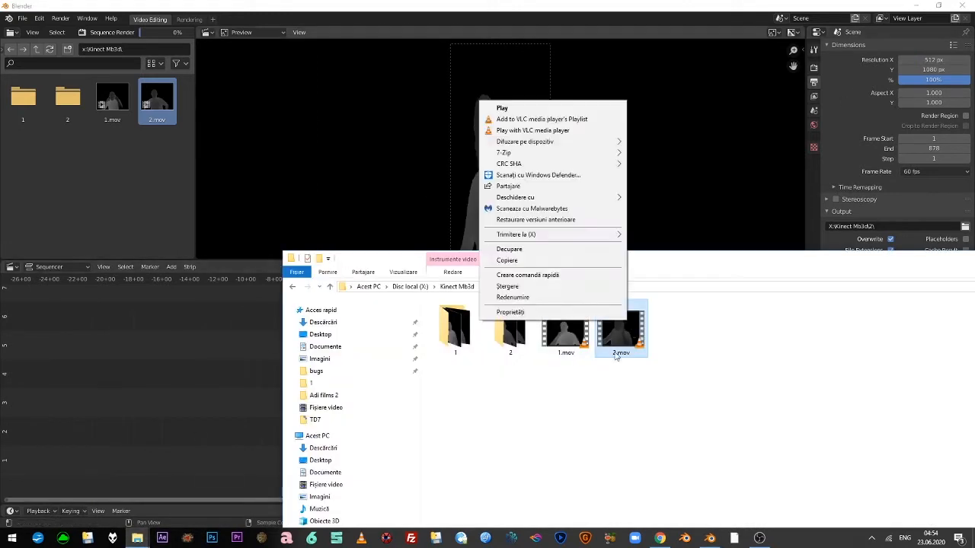
{"action": "left_click", "coordinate": [586, 311]}
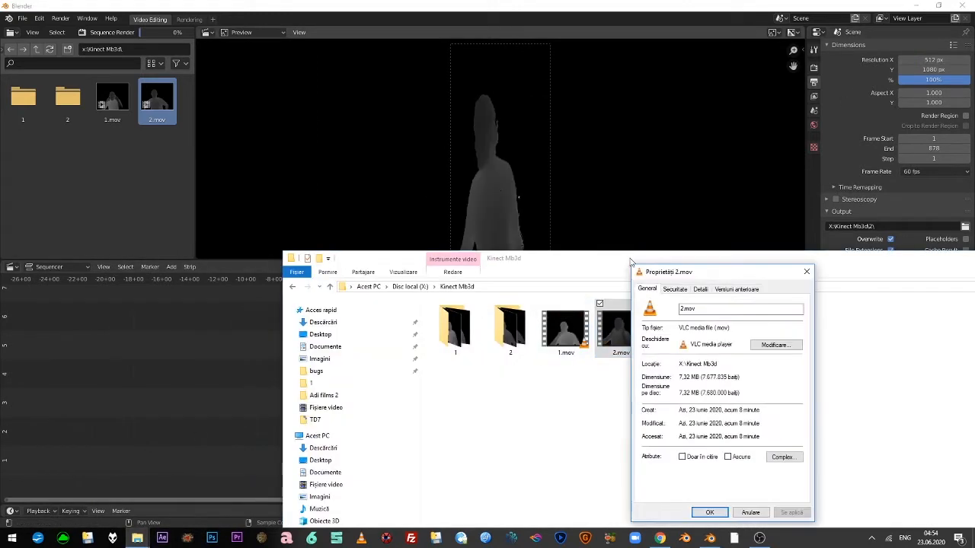
{"action": "left_click", "coordinate": [704, 290]}
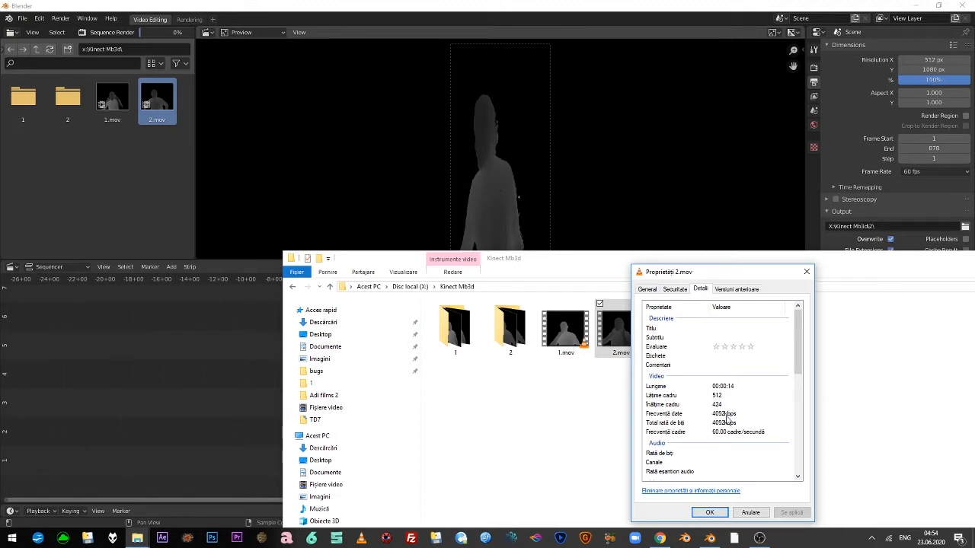
Close the properties of 2.mov without changes and set the Blender scene's Resolution Y to 424 px.
{"action": "left_click_drag", "start_coordinate": [700, 273], "coordinate": [672, 222]}
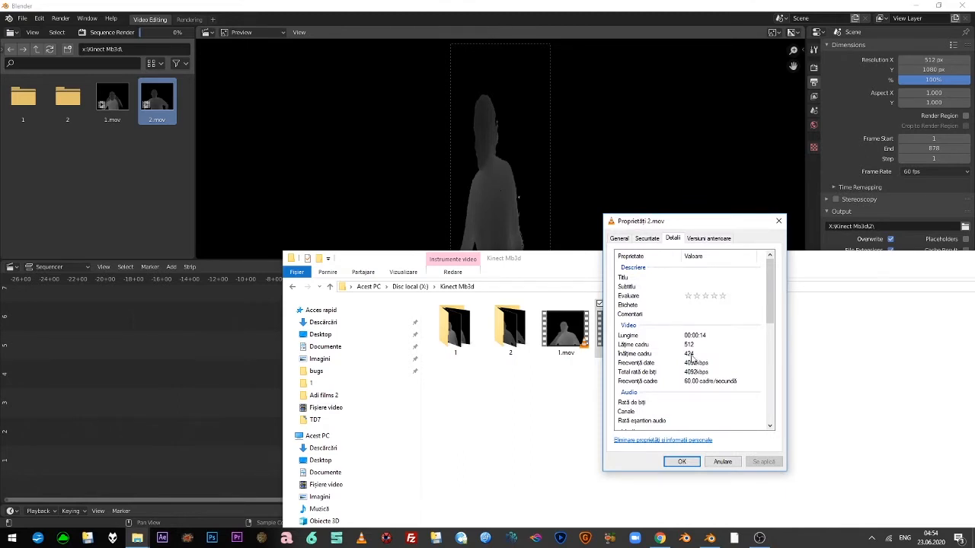
{"action": "left_click", "coordinate": [727, 462]}
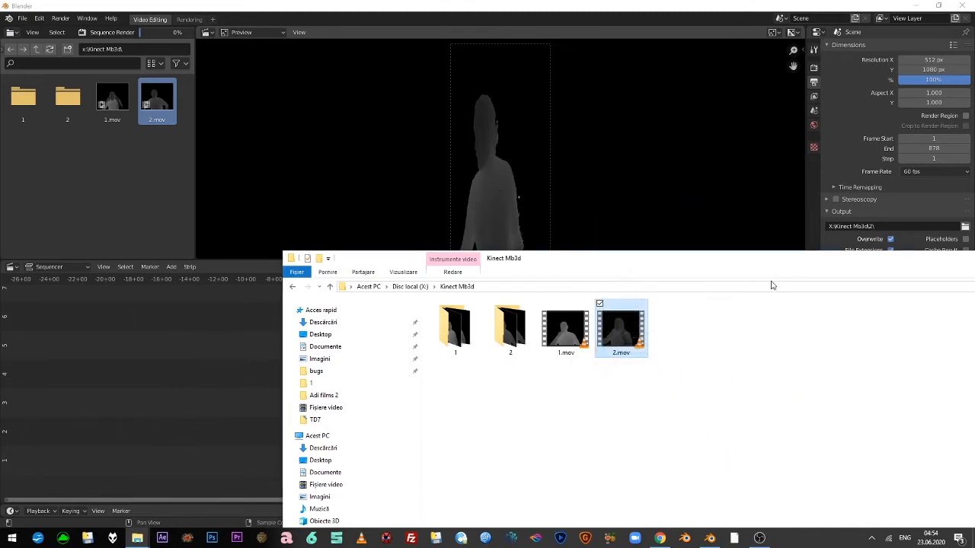
{"action": "left_click", "coordinate": [927, 69]}
{"action": "type", "text": "424"}
{"action": "key", "text": "Return"}
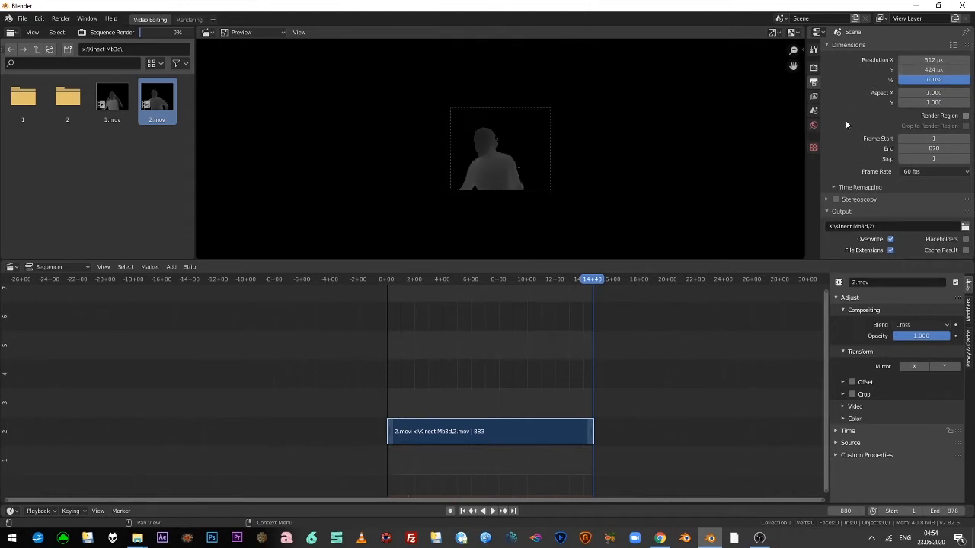
Render the animation to the output folder, and close Blender without saving the project.
{"action": "left_click", "coordinate": [60, 19]}
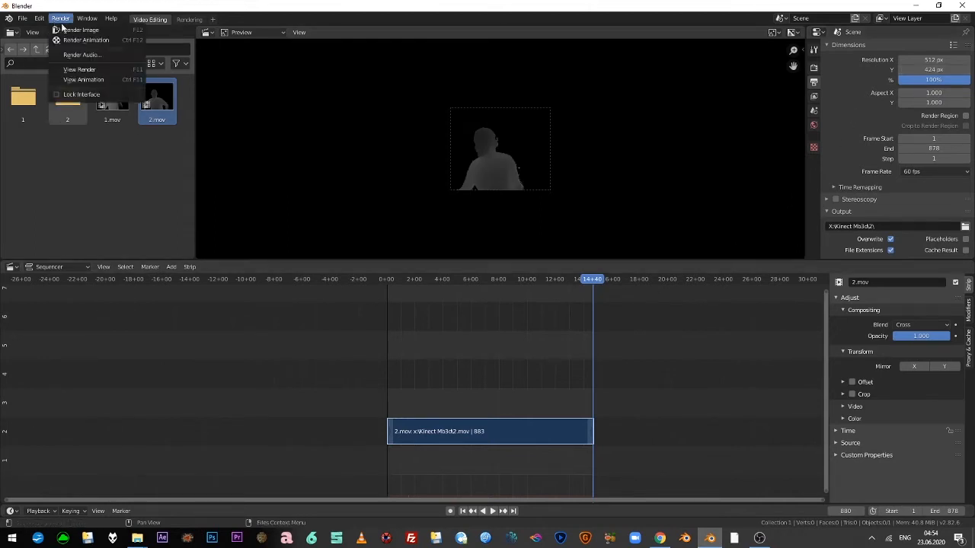
{"action": "left_click", "coordinate": [86, 41]}
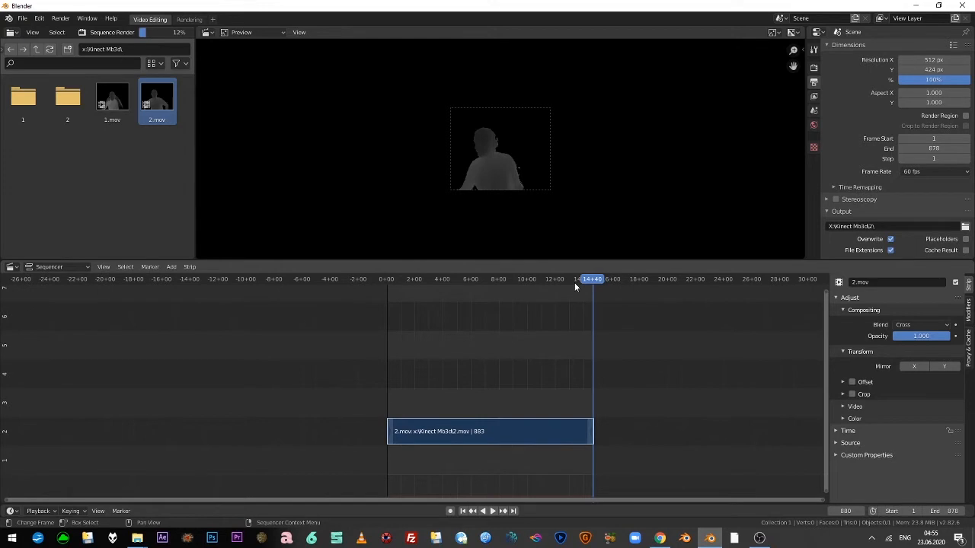
{"action": "left_click", "coordinate": [961, 5]}
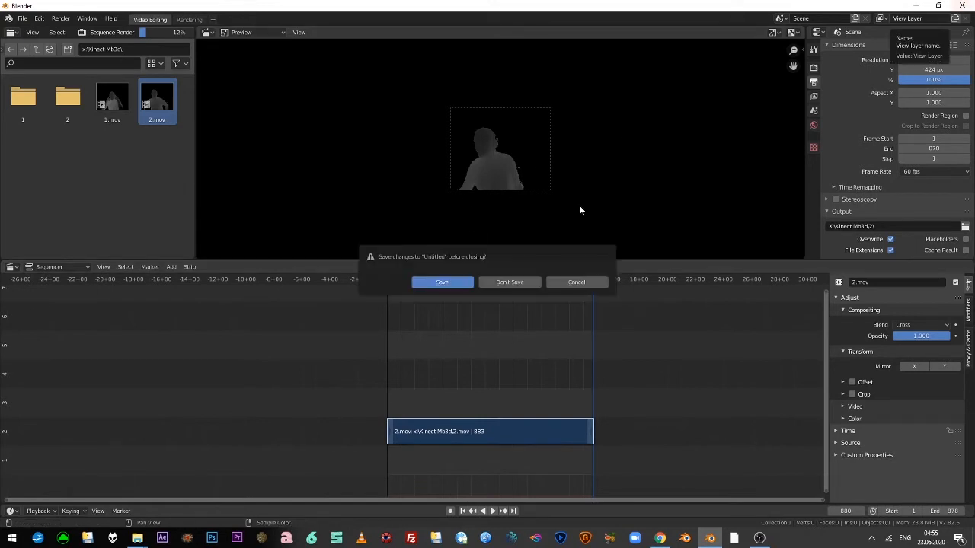
{"action": "left_click", "coordinate": [509, 283]}
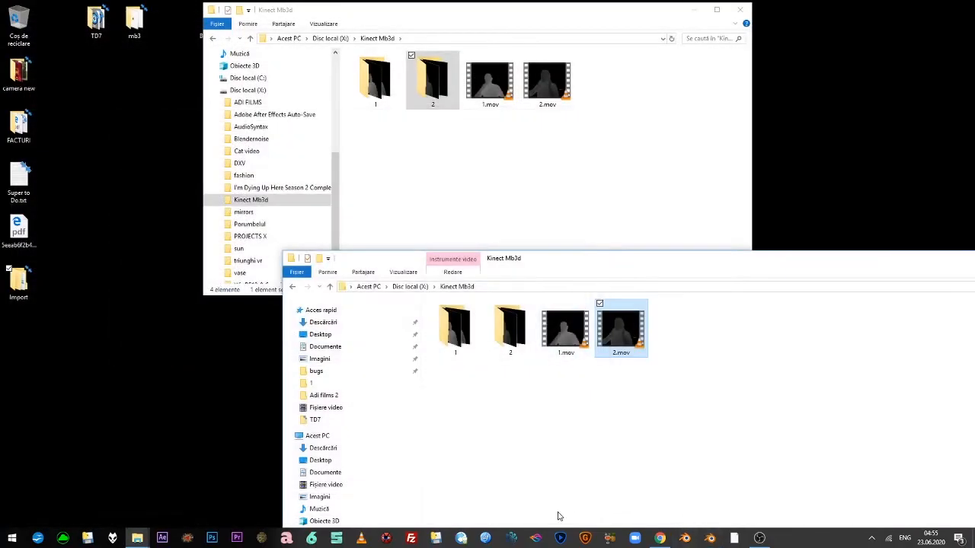
Switch to Mandelbulb 3D and arrange its main window beside the Formulas window so both are accessible.
{"action": "left_click", "coordinate": [187, 538]}
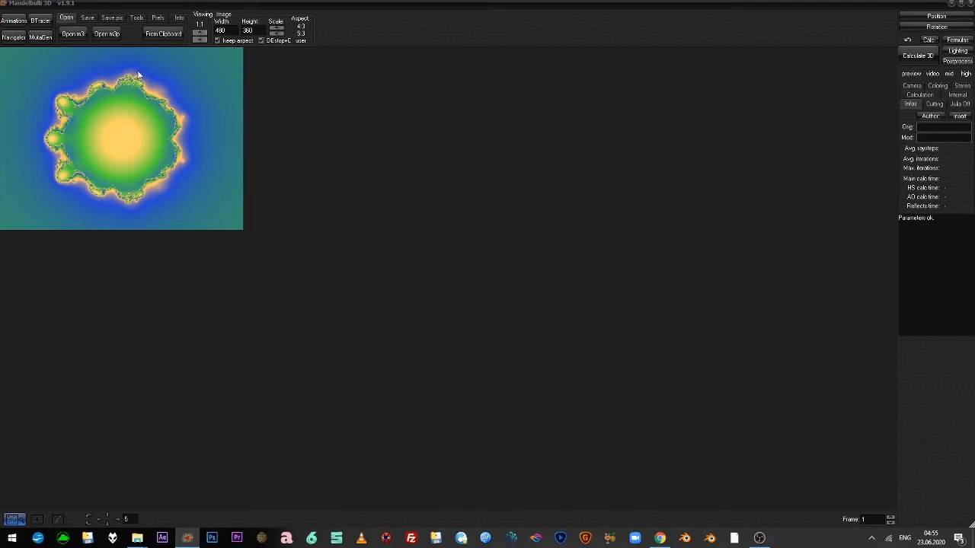
{"action": "left_click_drag", "start_coordinate": [804, 3], "coordinate": [789, 57]}
{"action": "left_click_drag", "start_coordinate": [115, 61], "coordinate": [311, 75]}
{"action": "left_click_drag", "start_coordinate": [178, 65], "coordinate": [393, 83]}
{"action": "left_click_drag", "start_coordinate": [530, 86], "coordinate": [150, 13]}
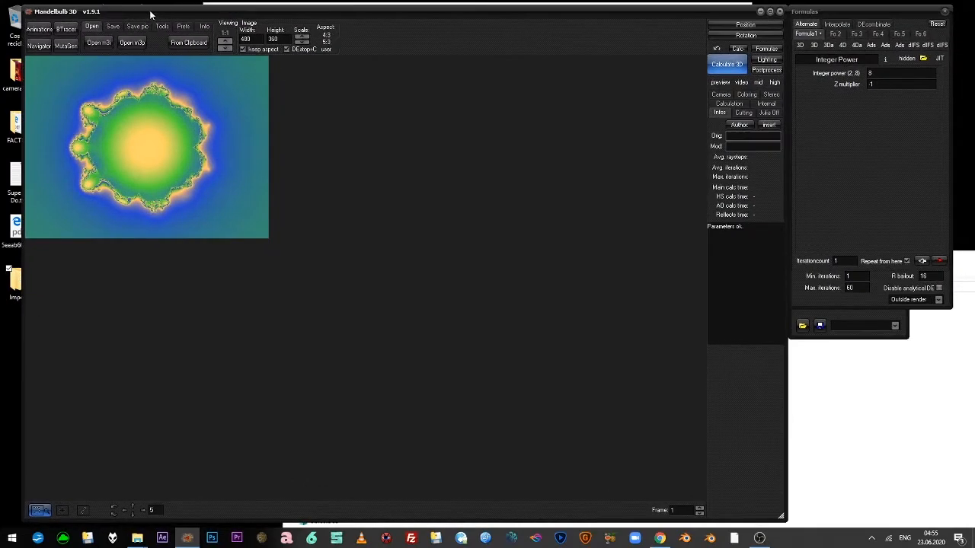
Replace the Integer Power formula in the first slot with _AmazingBoxSSE2 and calculate the 3D image.
{"action": "left_click", "coordinate": [857, 45]}
{"action": "left_click", "coordinate": [821, 59]}
{"action": "double_click", "coordinate": [821, 59]}
{"action": "left_click", "coordinate": [822, 59]}
{"action": "left_click_drag", "start_coordinate": [860, 59], "coordinate": [809, 60]}
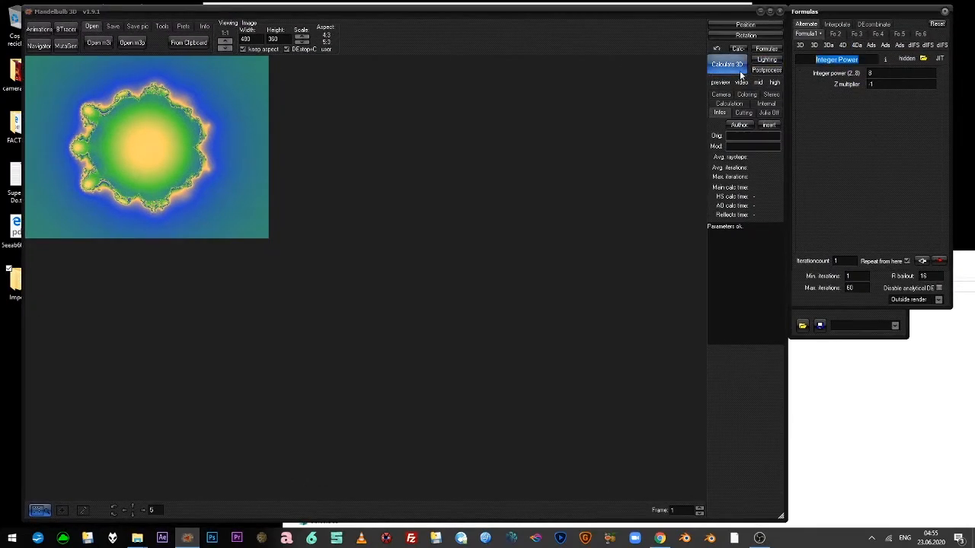
{"action": "type", "text": "box"}
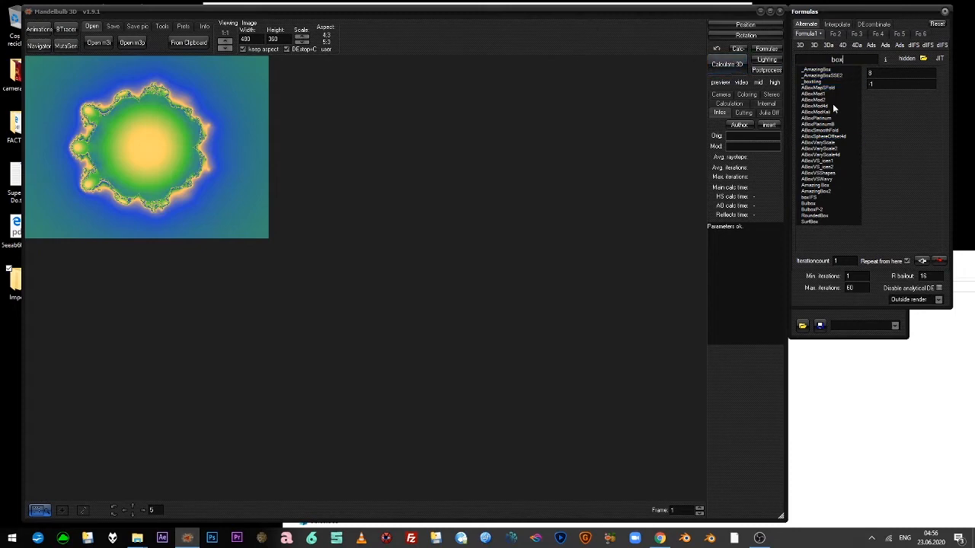
{"action": "left_click", "coordinate": [821, 75]}
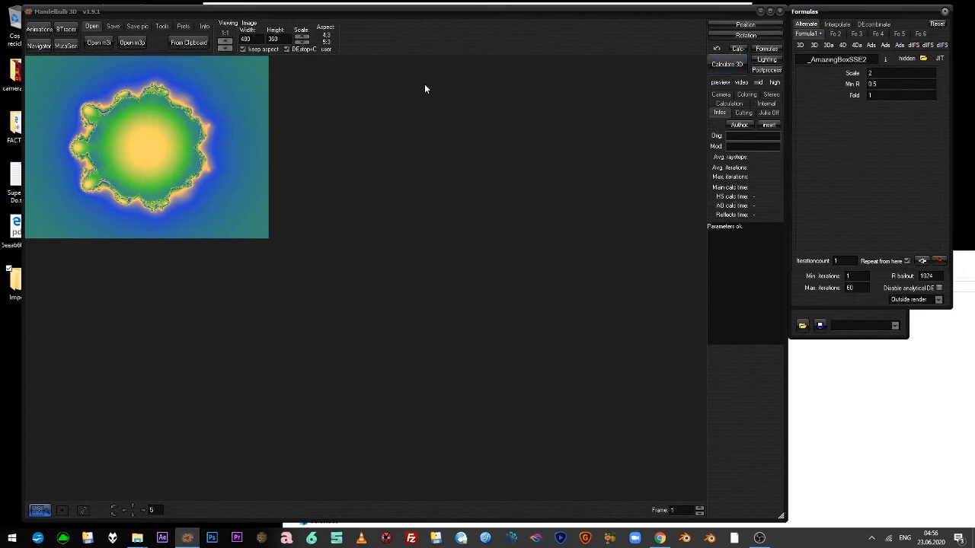
{"action": "left_click", "coordinate": [725, 64]}
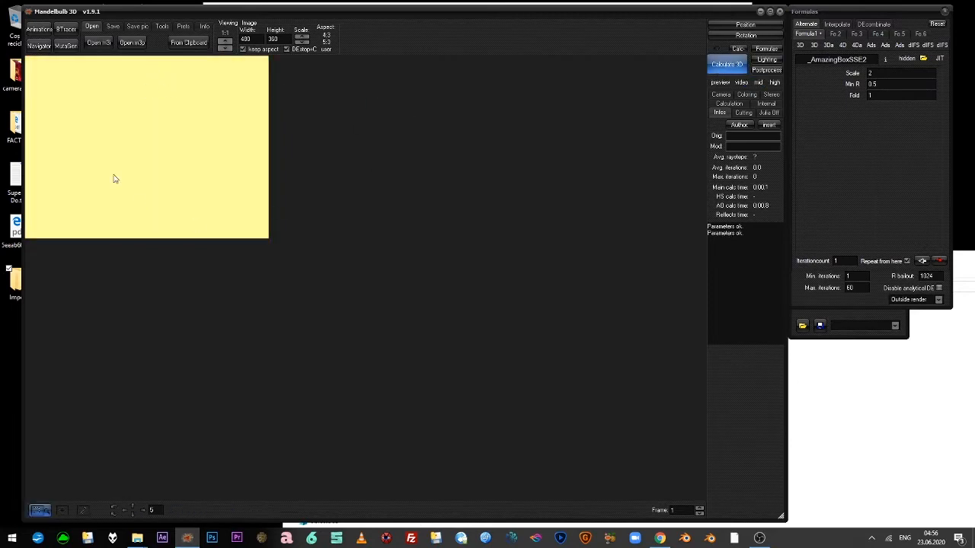
In the Navigator, raise the formula's Scale to 3.5, send the view to the main window and calculate the 3D image.
{"action": "left_click", "coordinate": [39, 45]}
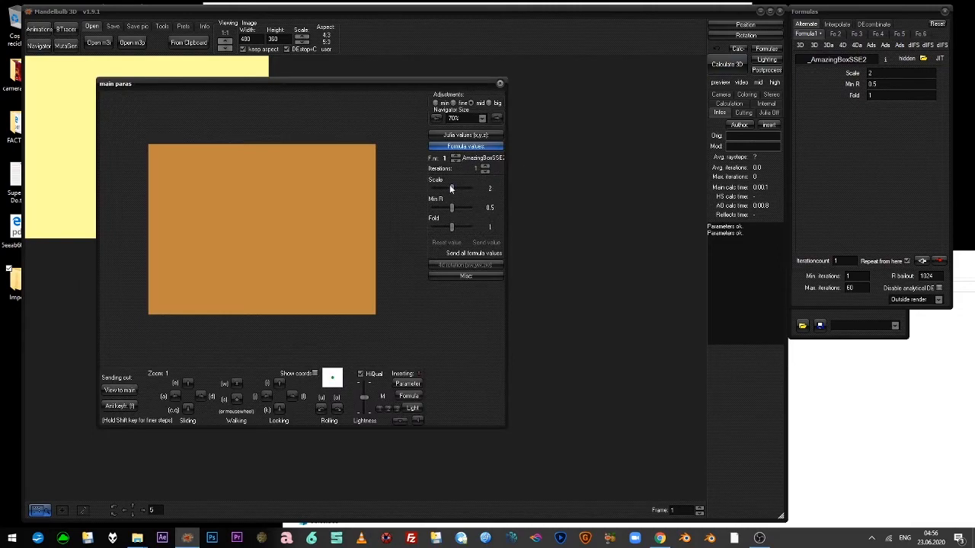
{"action": "left_click_drag", "start_coordinate": [453, 188], "coordinate": [479, 200]}
{"action": "left_click", "coordinate": [108, 392]}
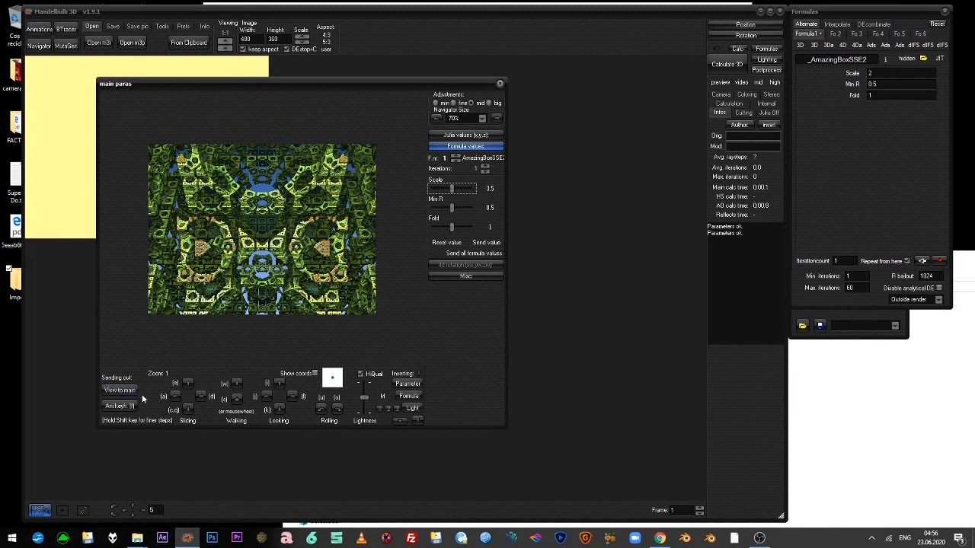
{"action": "left_click", "coordinate": [126, 394]}
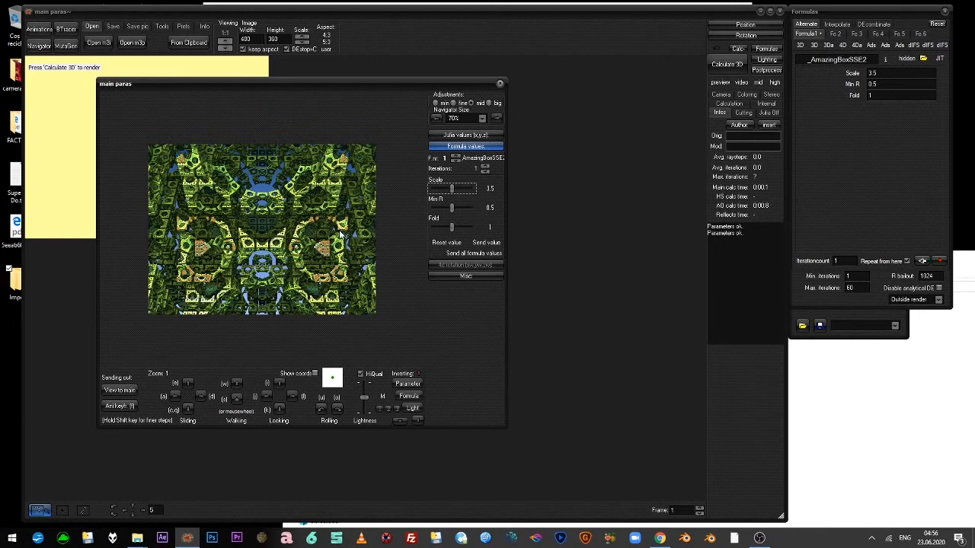
{"action": "left_click", "coordinate": [723, 67]}
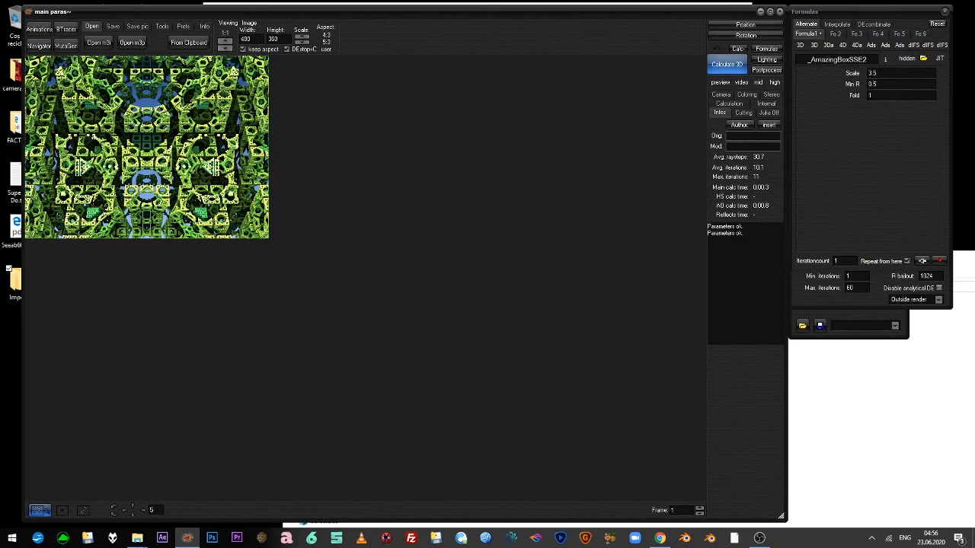
Search for "map" formulas in the second formula slot.
{"action": "left_click", "coordinate": [836, 36]}
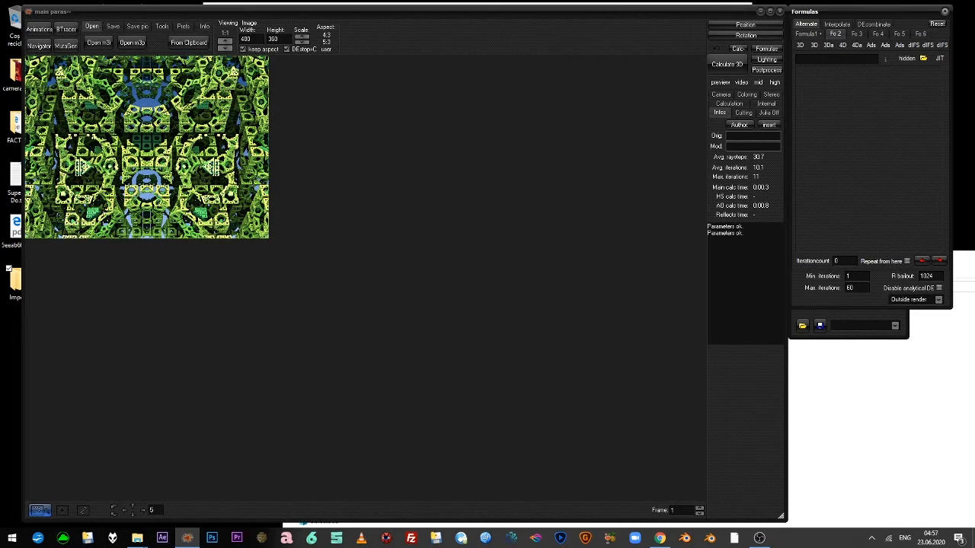
{"action": "left_click", "coordinate": [837, 59]}
{"action": "type", "text": "map"}
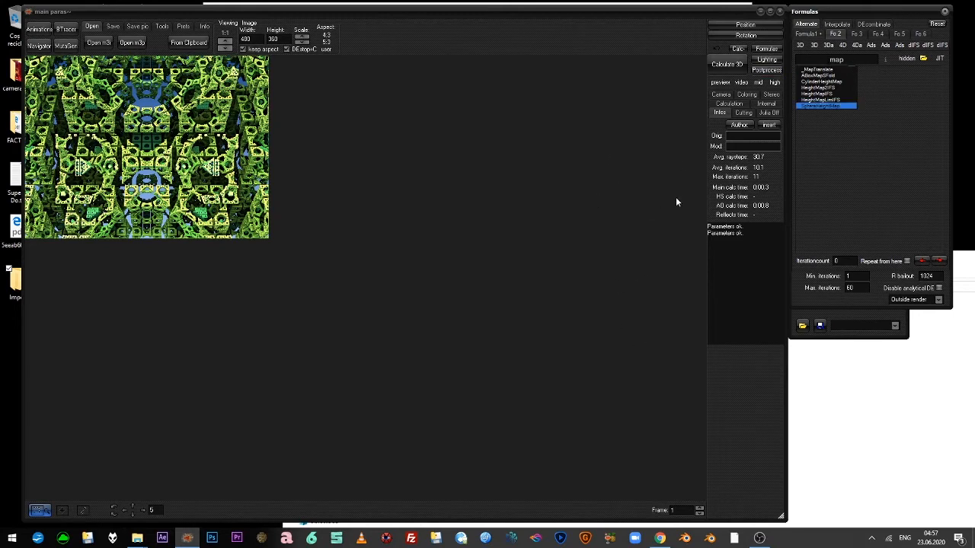
Switch to Chrome and open YouTube in a new tab.
{"action": "left_click", "coordinate": [660, 539]}
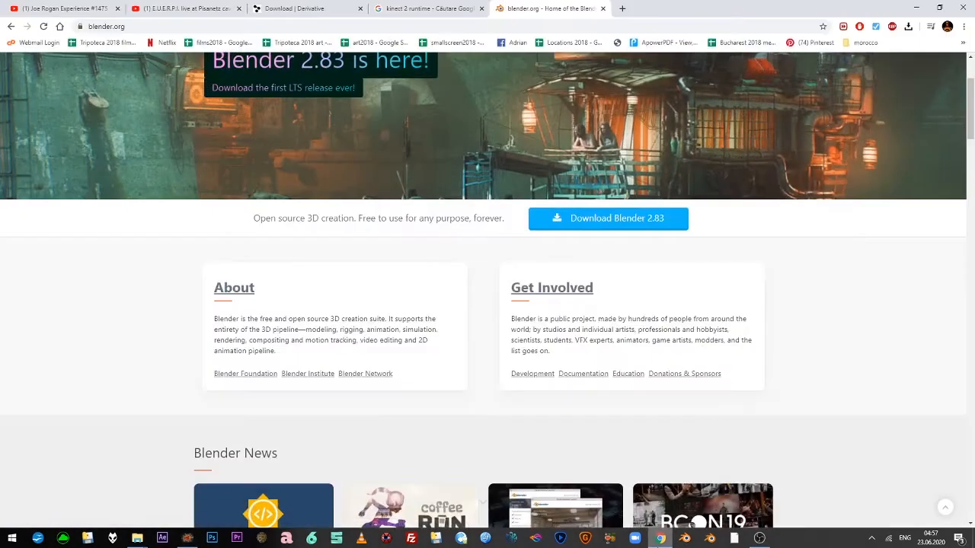
{"action": "left_click", "coordinate": [623, 8]}
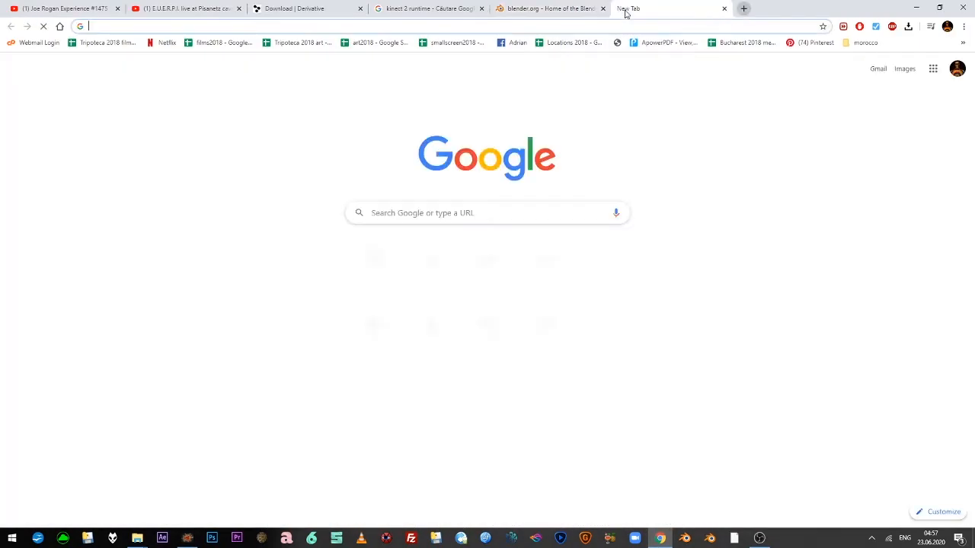
{"action": "type", "text": "y"}
{"action": "key", "text": "Return"}
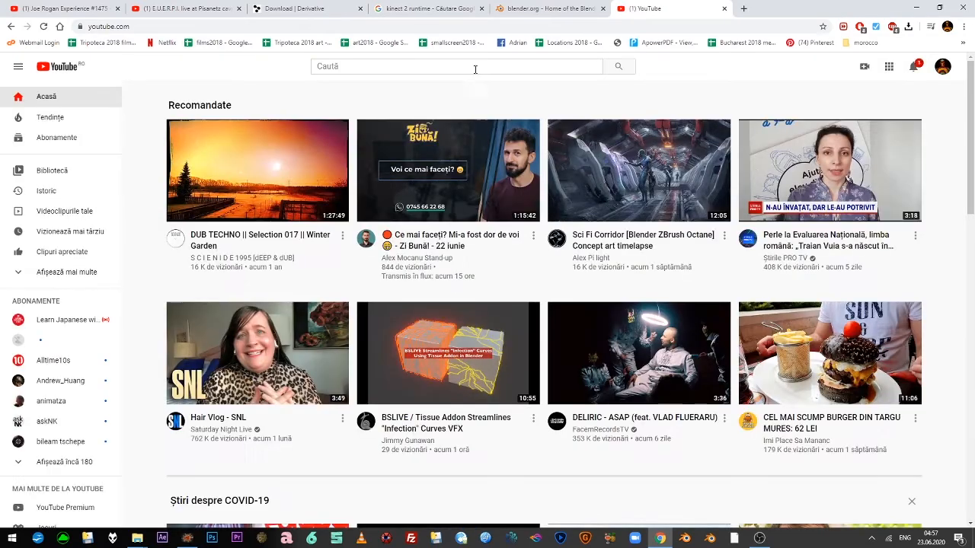
Search YouTube for "height map tutorial animated".
{"action": "left_click", "coordinate": [409, 69]}
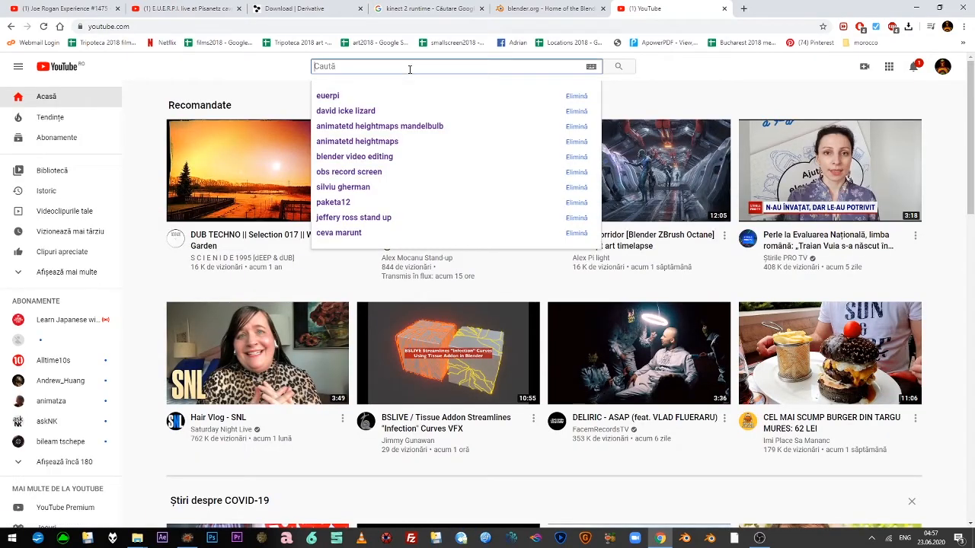
{"action": "type", "text": "height"}
{"action": "key", "text": "BackSpace"}
{"action": "key", "text": "BackSpace"}
{"action": "key", "text": "BackSpace"}
{"action": "type", "text": "ght"}
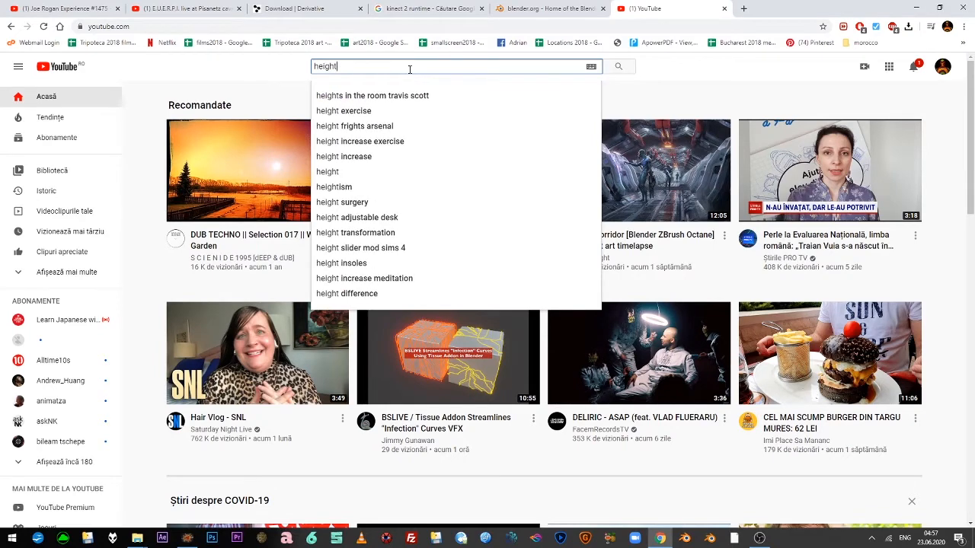
{"action": "type", "text": " map tutorial"}
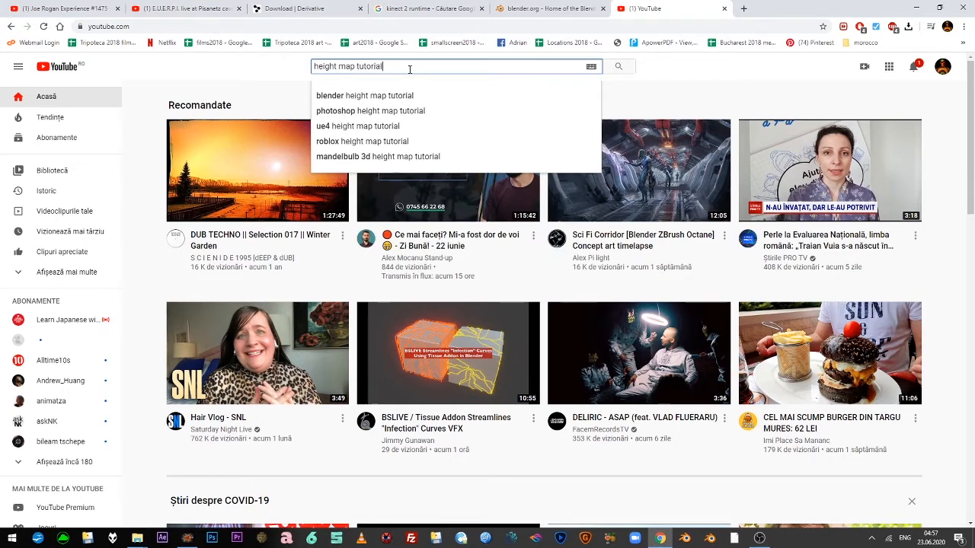
{"action": "type", "text": " animated"}
{"action": "key", "text": "Return"}
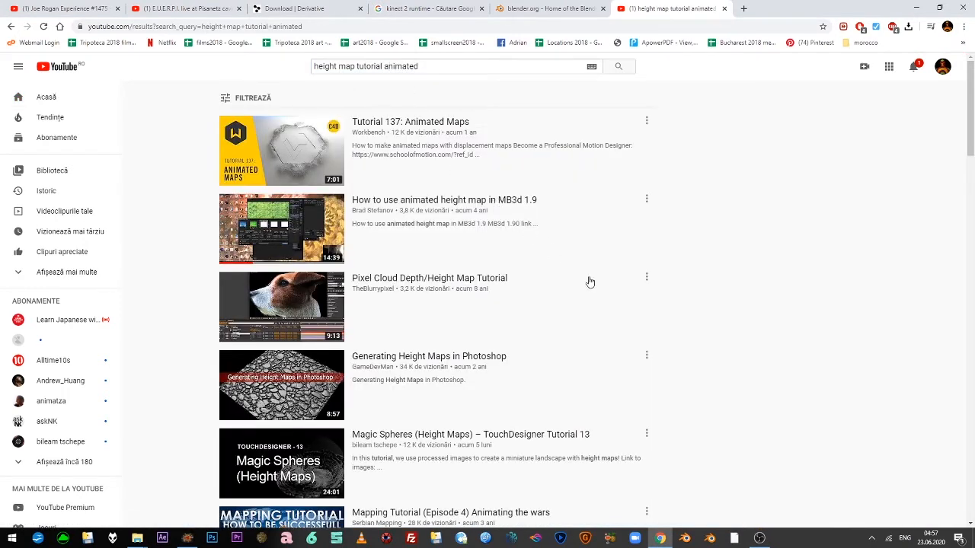
Open the video "How to use animated height map in MB3d 1.9", examine its description and publication date, and skip ahead to 7:59.
{"action": "left_click", "coordinate": [307, 213]}
{"action": "left_click", "coordinate": [367, 260]}
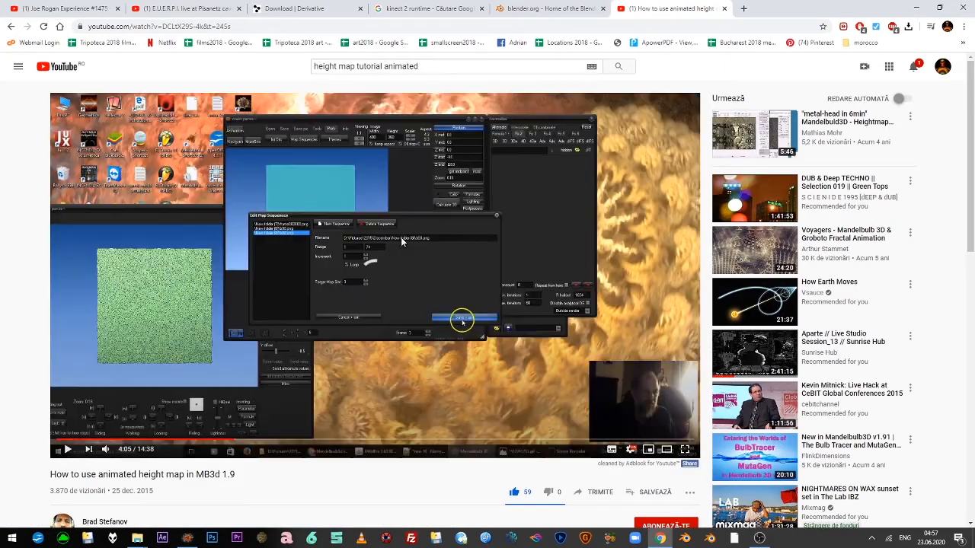
{"action": "scroll", "coordinate": [401, 237], "scroll_direction": "down", "scroll_amount": 2}
{"action": "scroll", "coordinate": [400, 237], "scroll_direction": "up", "scroll_amount": 2}
{"action": "scroll", "coordinate": [297, 291], "scroll_direction": "down", "scroll_amount": 2}
{"action": "scroll", "coordinate": [299, 293], "scroll_direction": "down", "scroll_amount": 2}
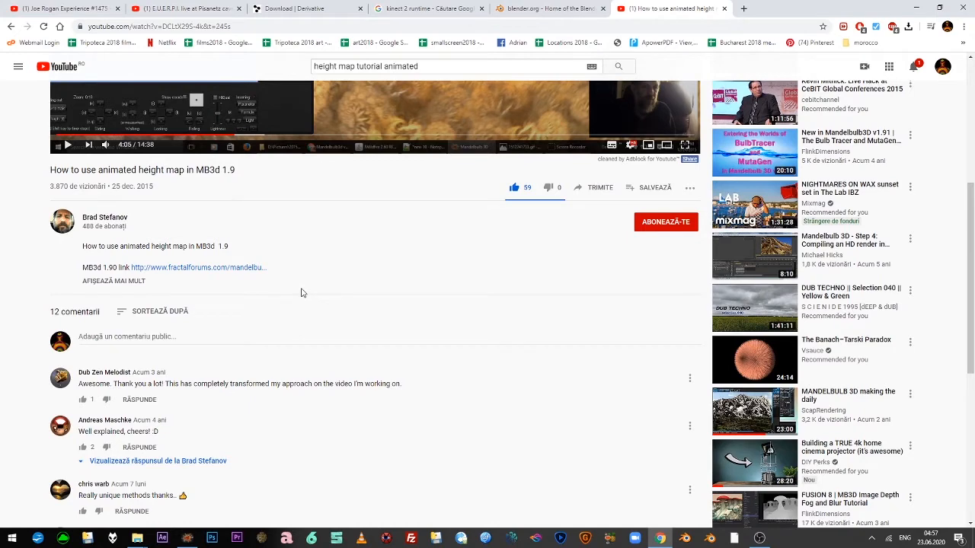
{"action": "scroll", "coordinate": [478, 328], "scroll_direction": "up", "scroll_amount": 1}
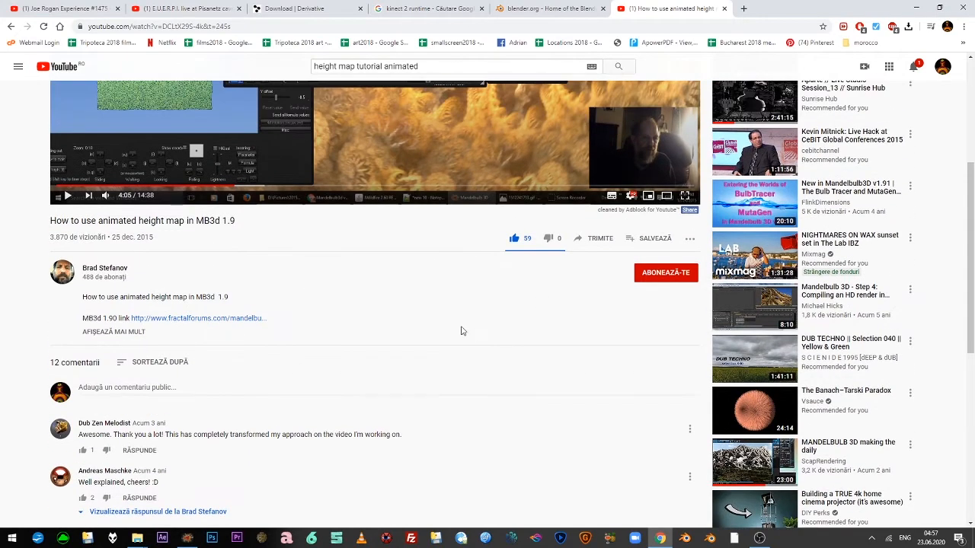
{"action": "scroll", "coordinate": [424, 299], "scroll_direction": "up", "scroll_amount": 1}
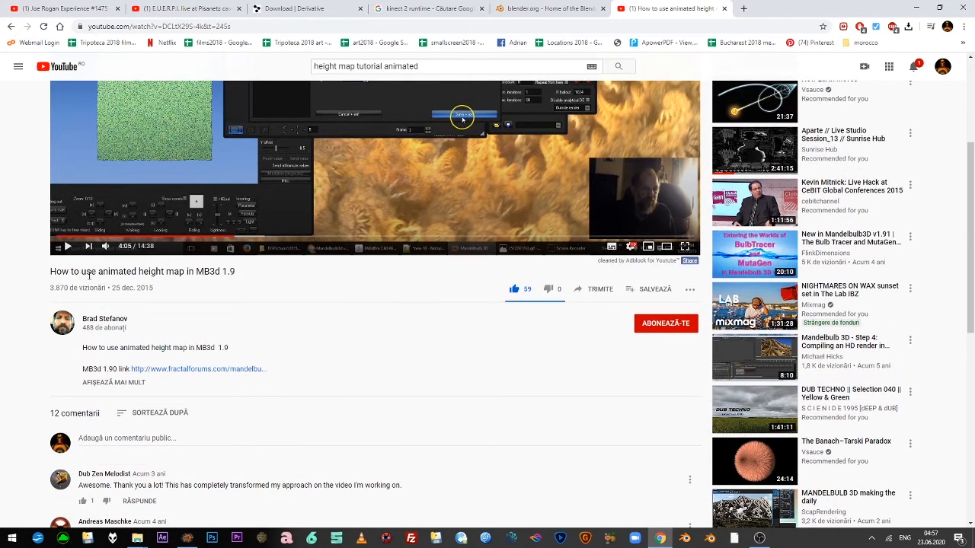
{"action": "left_click_drag", "start_coordinate": [112, 288], "coordinate": [171, 292]}
{"action": "left_click", "coordinate": [163, 290]}
{"action": "left_click", "coordinate": [171, 292]}
{"action": "scroll", "coordinate": [335, 309], "scroll_direction": "up", "scroll_amount": 4}
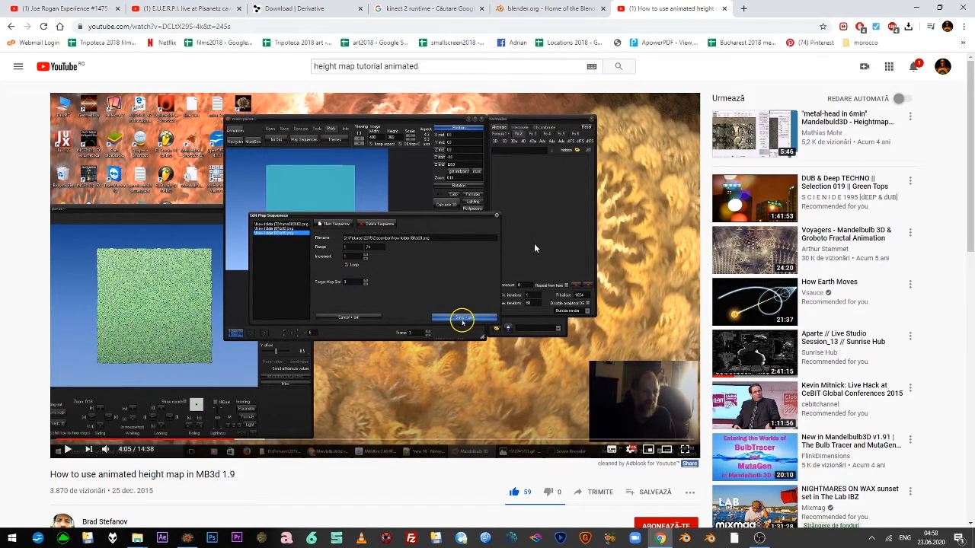
{"action": "left_click", "coordinate": [404, 438]}
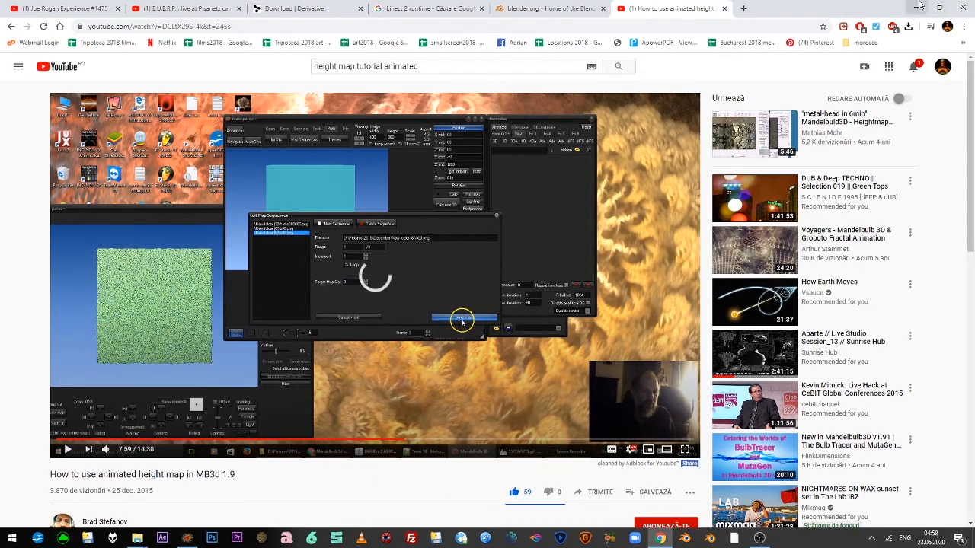
Switch back to Mandelbulb 3D and dismiss the list of map formulas in the second formula slot.
{"action": "key", "text": "alt+Tab"}
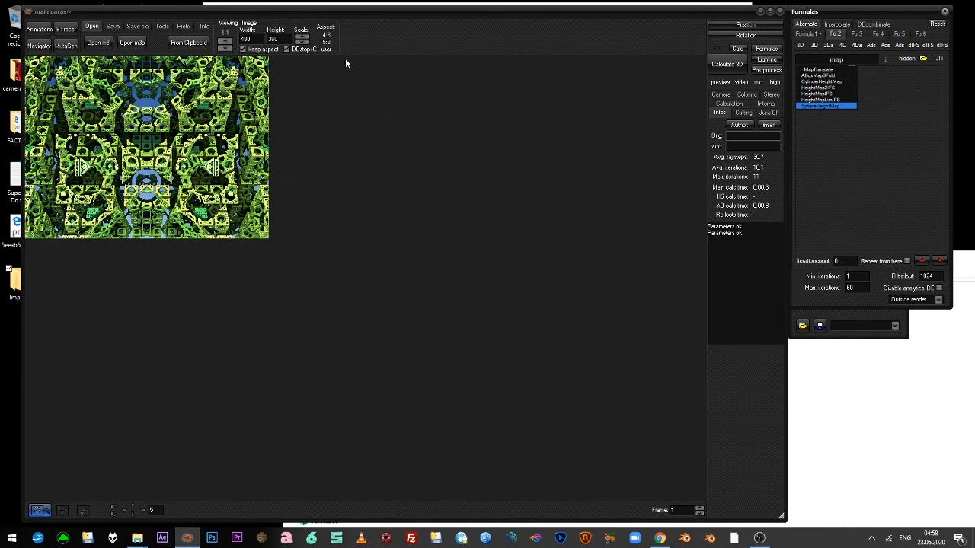
{"action": "left_click", "coordinate": [813, 69]}
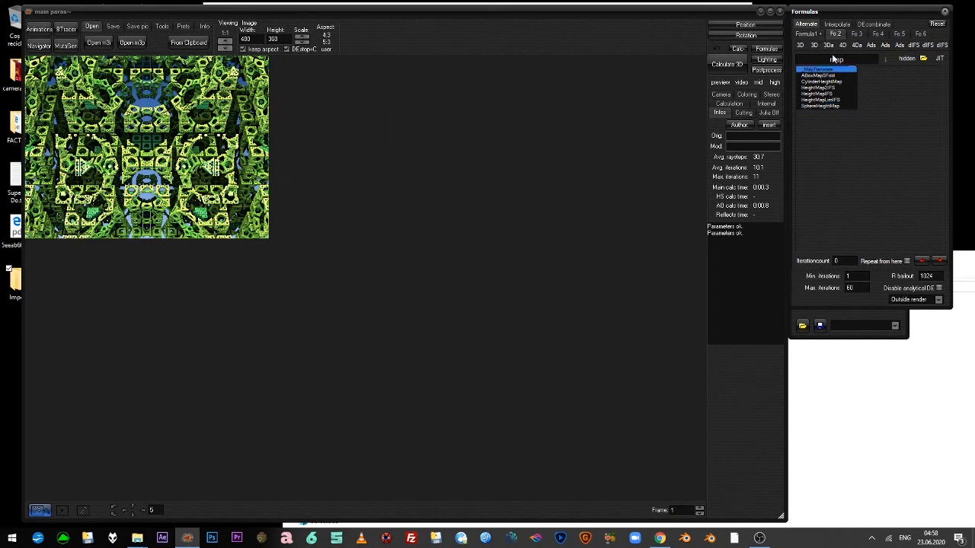
{"action": "left_click", "coordinate": [836, 37]}
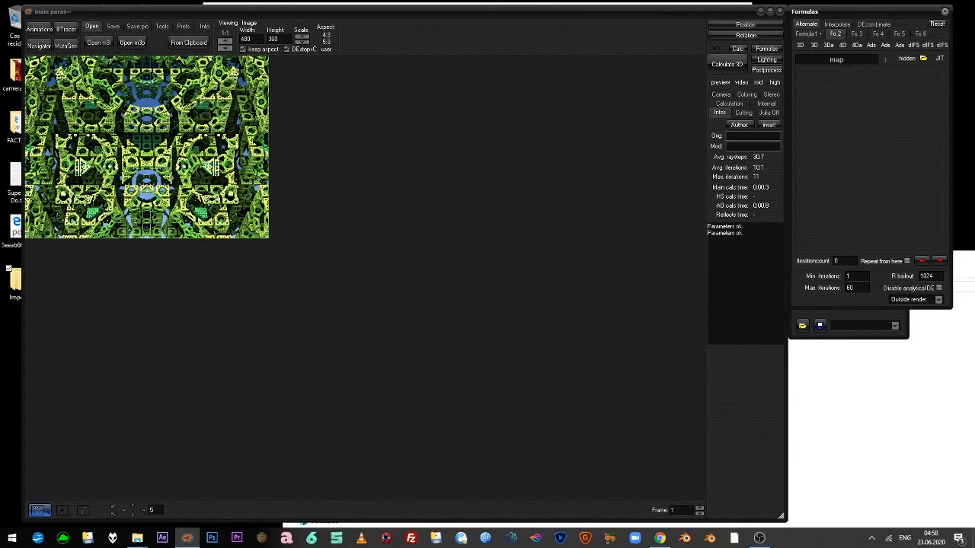
Find the map formulas with "map" and load HeightMapIFS into the second formula slot.
{"action": "left_click_drag", "start_coordinate": [847, 60], "coordinate": [777, 59]}
{"action": "type", "text": "map"}
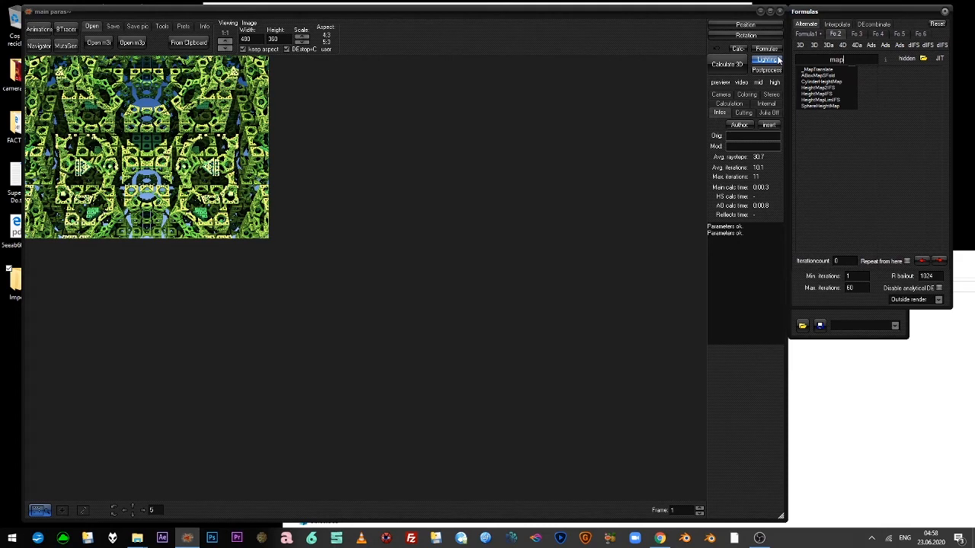
{"action": "left_click", "coordinate": [825, 94]}
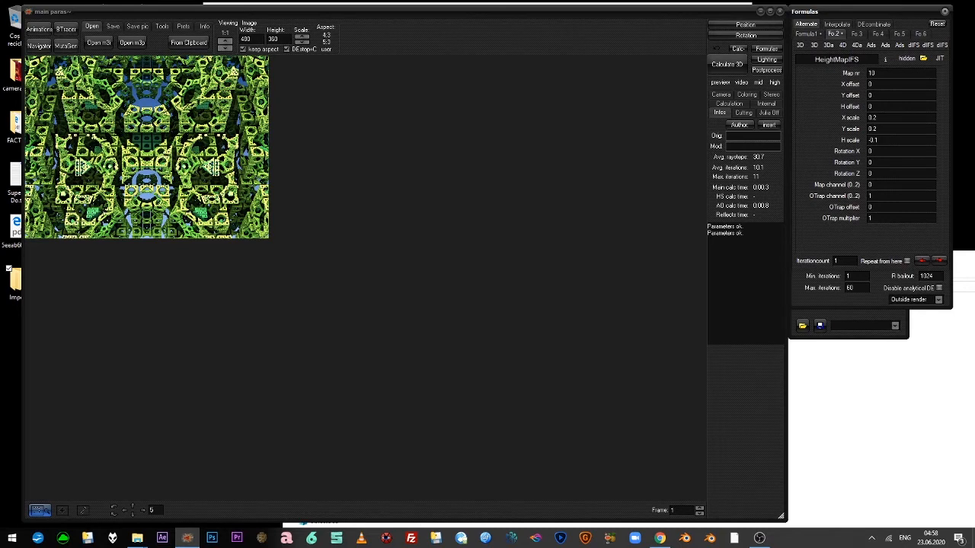
Add a new map sequence starting from X:\Kinect Mb3d\2\0001.png and set its target map slot to 22.
{"action": "left_click", "coordinate": [184, 27]}
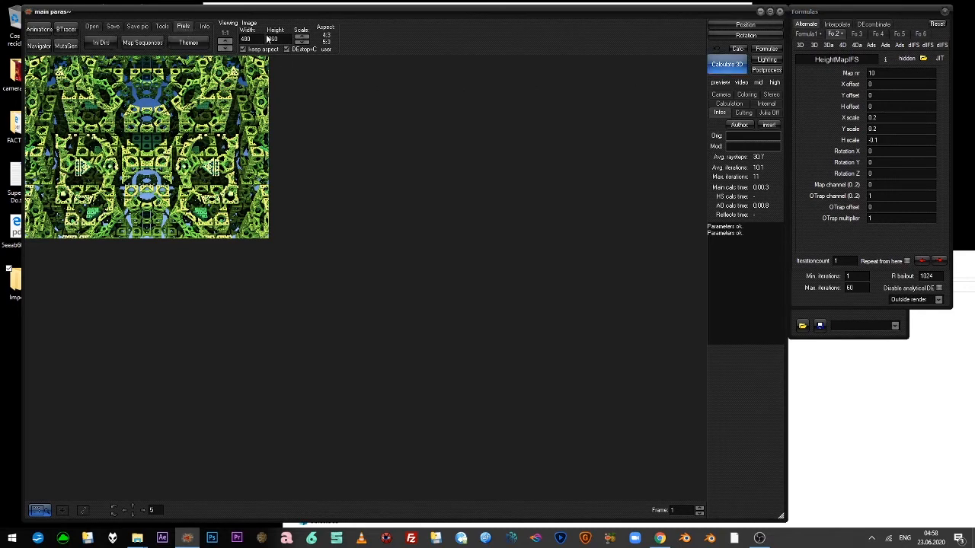
{"action": "left_click", "coordinate": [142, 43]}
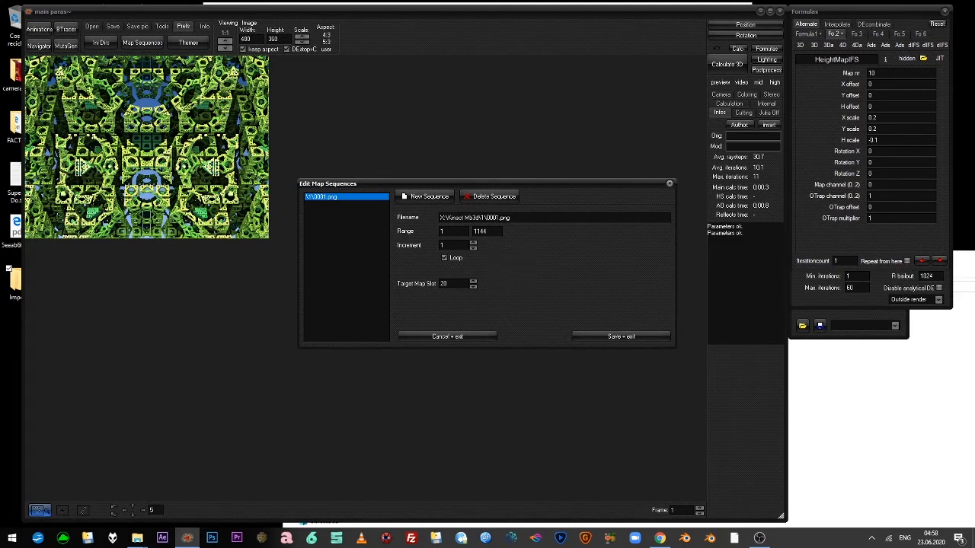
{"action": "left_click", "coordinate": [431, 199]}
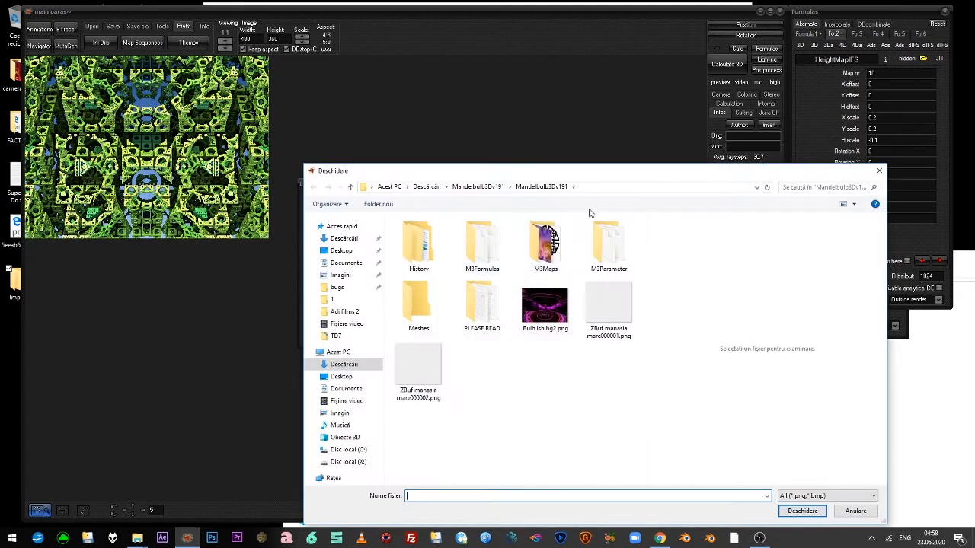
{"action": "left_click_drag", "start_coordinate": [518, 169], "coordinate": [484, 86]}
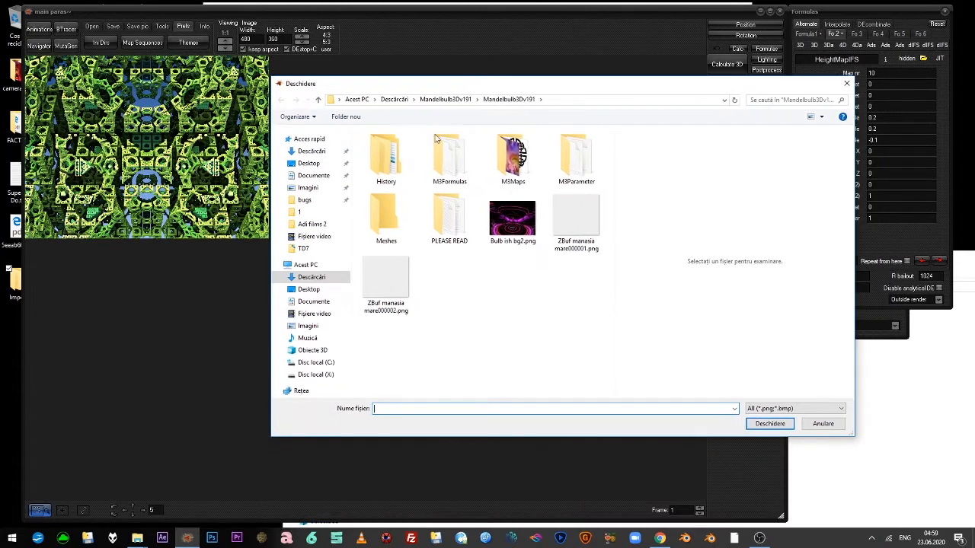
{"action": "left_click", "coordinate": [315, 374]}
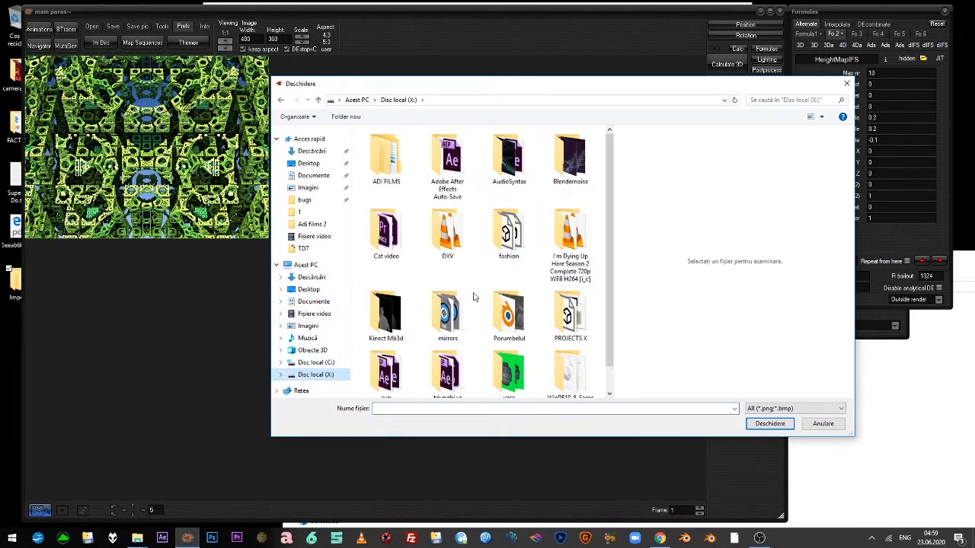
{"action": "double_click", "coordinate": [412, 317]}
{"action": "left_click", "coordinate": [449, 166]}
{"action": "double_click", "coordinate": [449, 166]}
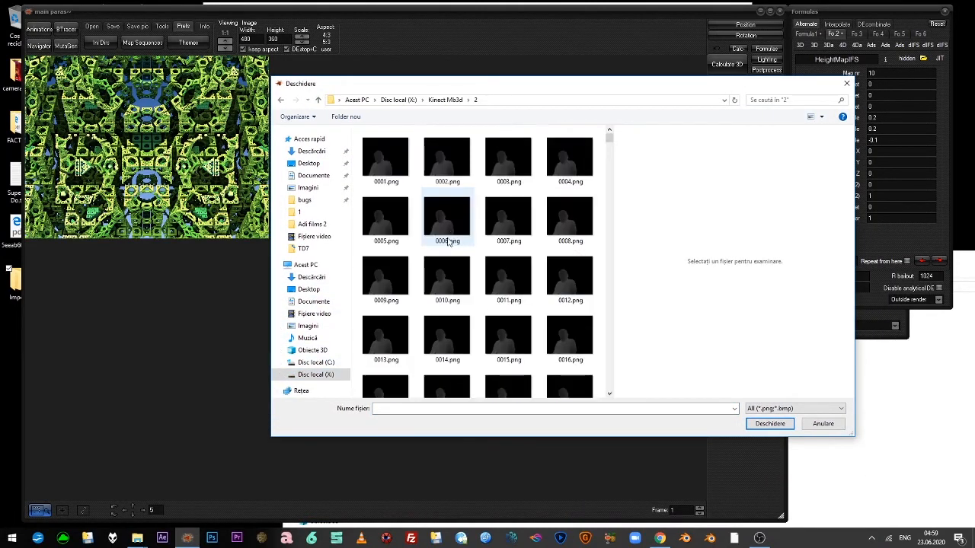
{"action": "left_click", "coordinate": [382, 147]}
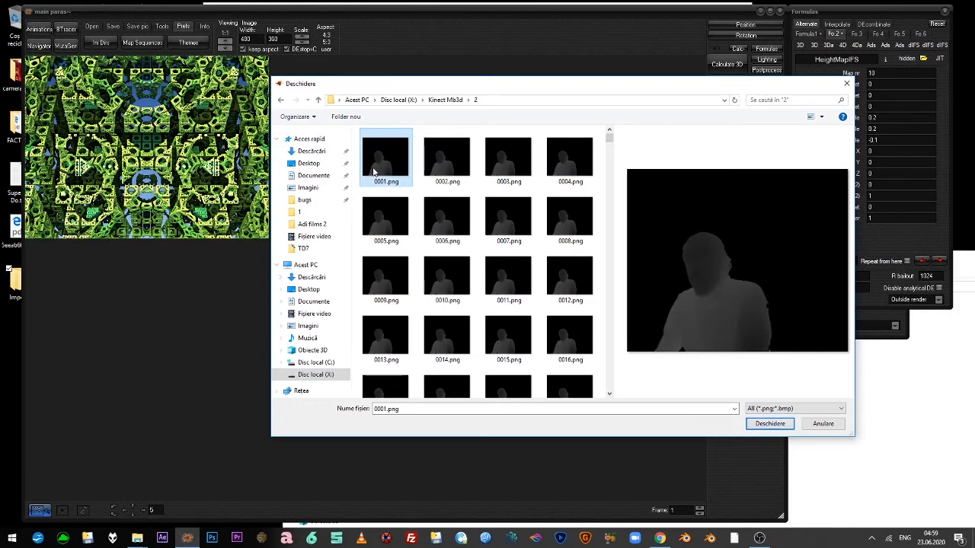
{"action": "left_click", "coordinate": [773, 427]}
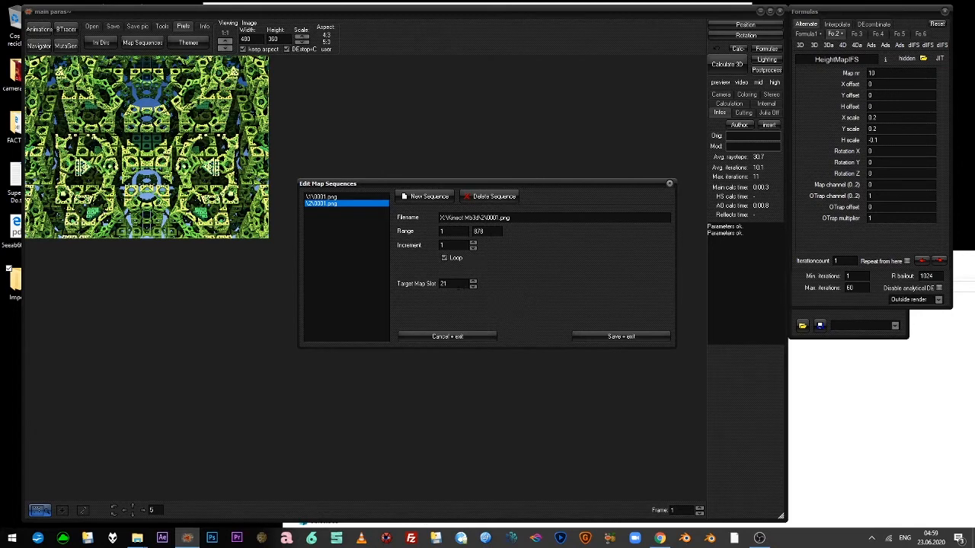
{"action": "left_click_drag", "start_coordinate": [455, 286], "coordinate": [427, 287]}
{"action": "type", "text": "20"}
Switch to File Explorer and open the M3Maps folder inside the Mandelbulb3Dv191 program folder in Downloads.
{"action": "double_click", "coordinate": [14, 72]}
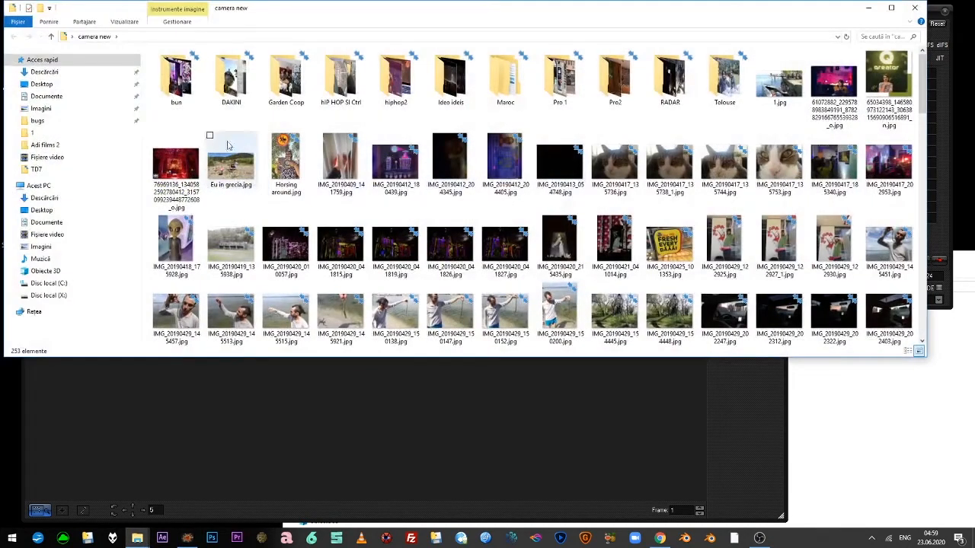
{"action": "left_click", "coordinate": [47, 96]}
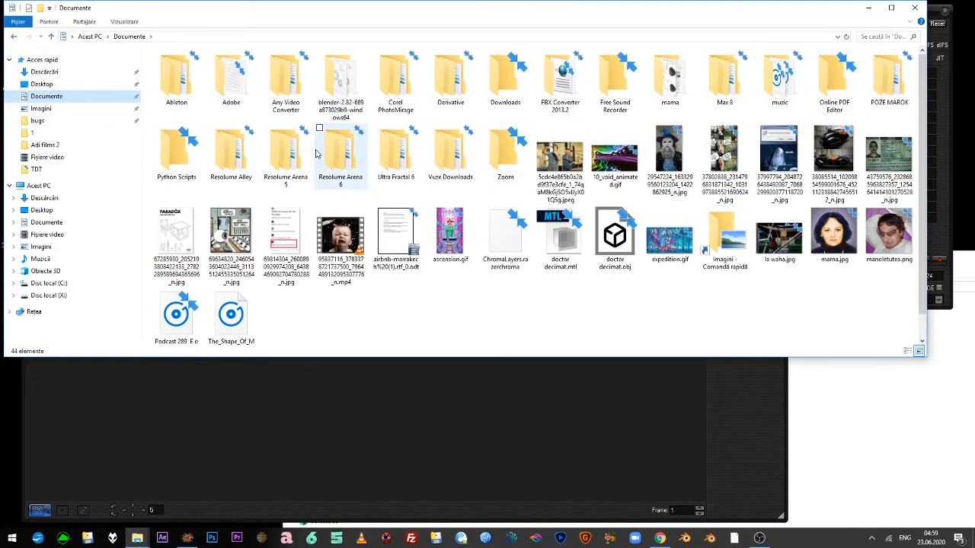
{"action": "left_click", "coordinate": [54, 73]}
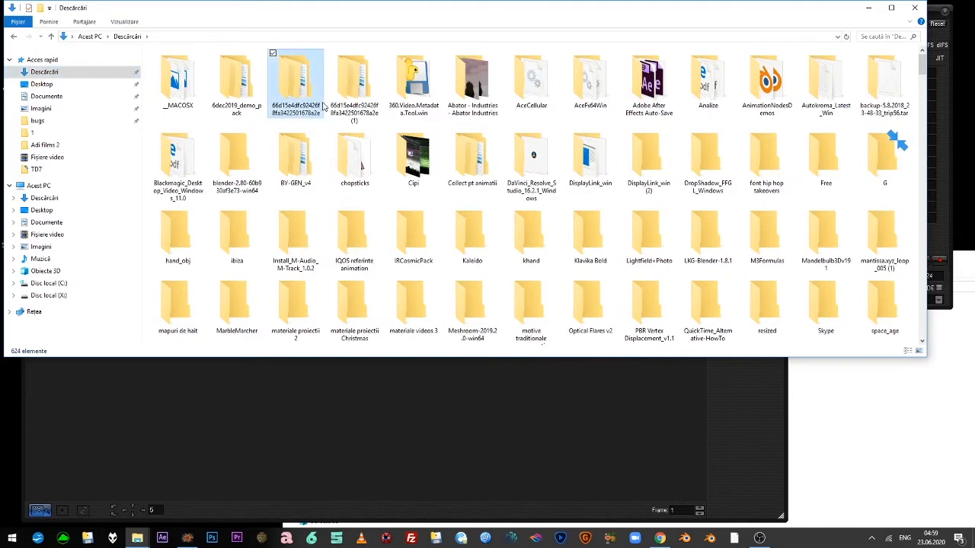
{"action": "key", "text": "Return"}
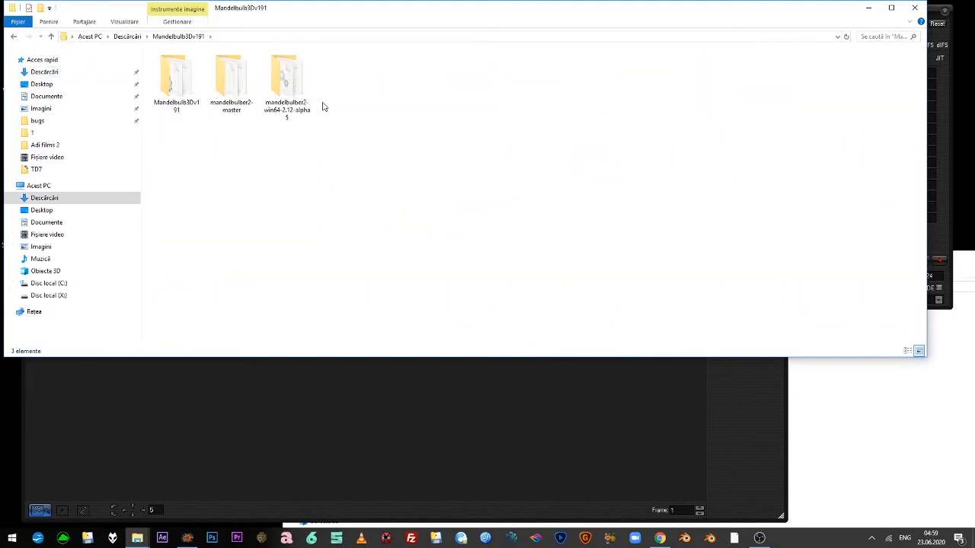
{"action": "double_click", "coordinate": [177, 76]}
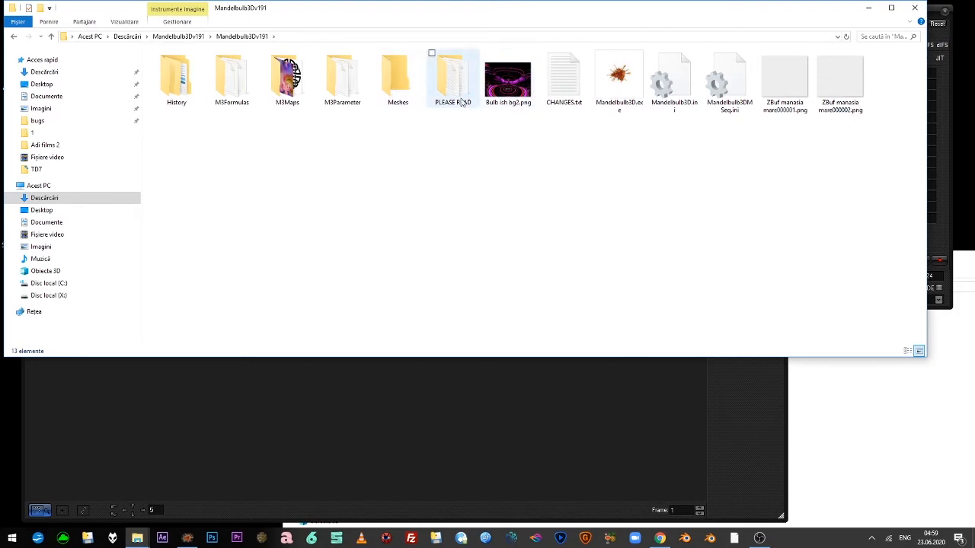
{"action": "left_click", "coordinate": [293, 76]}
{"action": "double_click", "coordinate": [293, 76]}
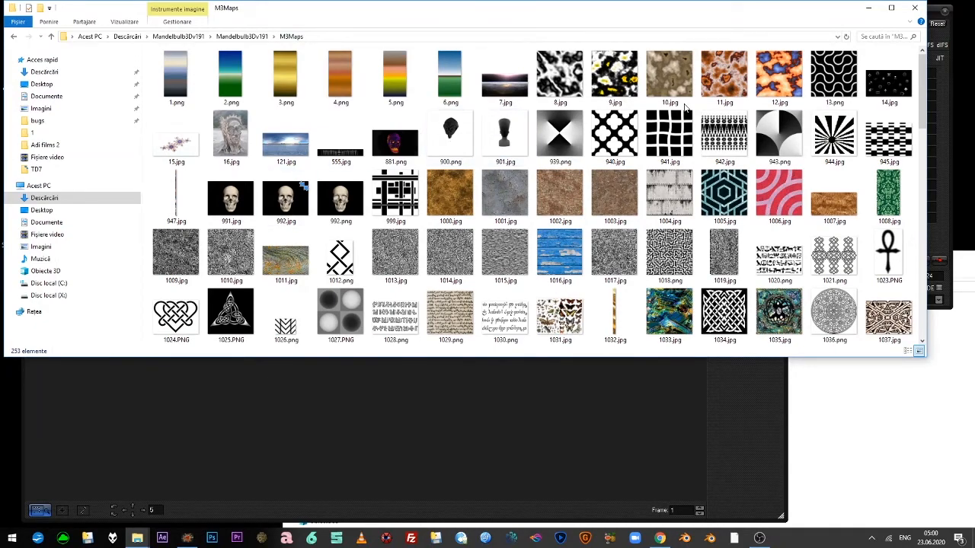
Examine the numbered map images, view 5555.jpg, and return to Mandelbulb 3D.
{"action": "scroll", "coordinate": [558, 199], "scroll_direction": "down", "scroll_amount": 6}
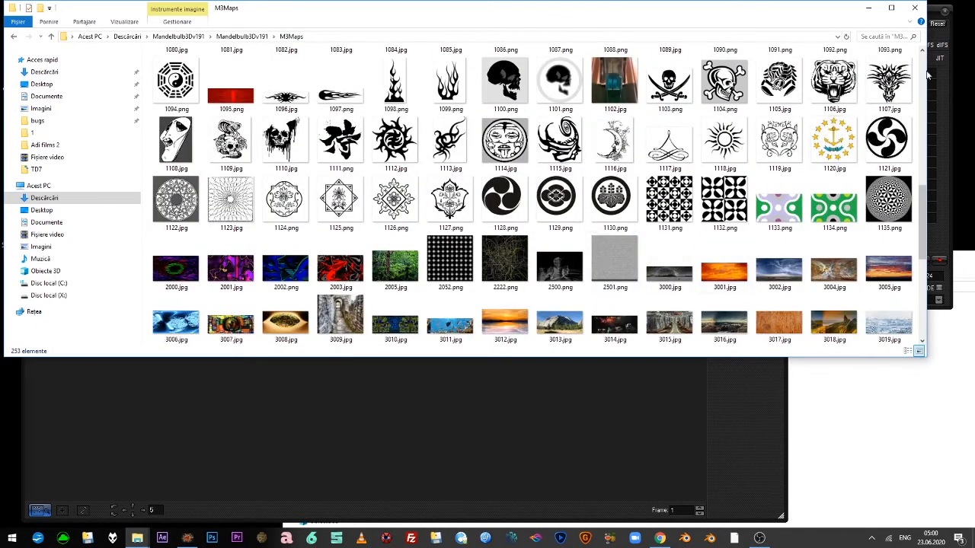
{"action": "left_click", "coordinate": [922, 152]}
{"action": "left_click_drag", "start_coordinate": [928, 141], "coordinate": [923, 264]}
{"action": "double_click", "coordinate": [678, 271]}
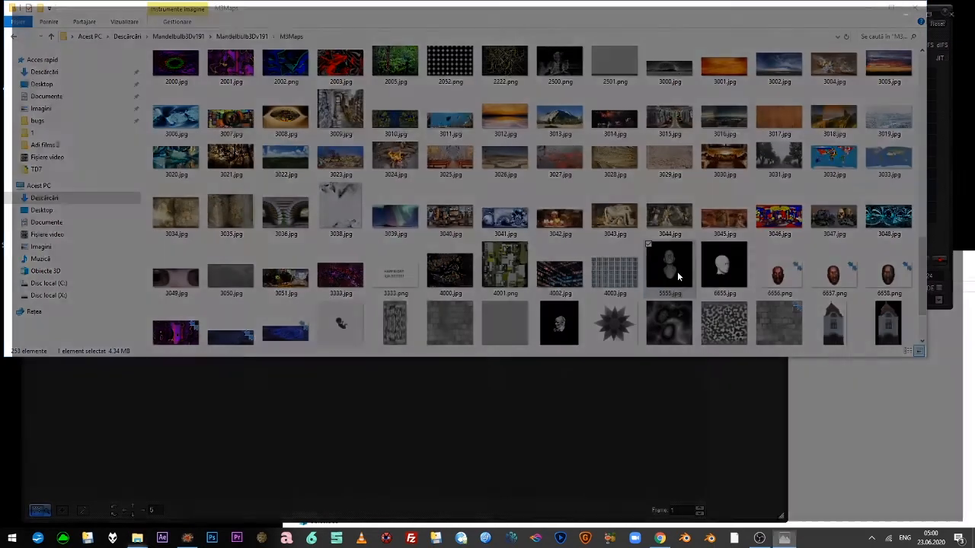
{"action": "left_click", "coordinate": [963, 6]}
{"action": "left_click", "coordinate": [866, 6]}
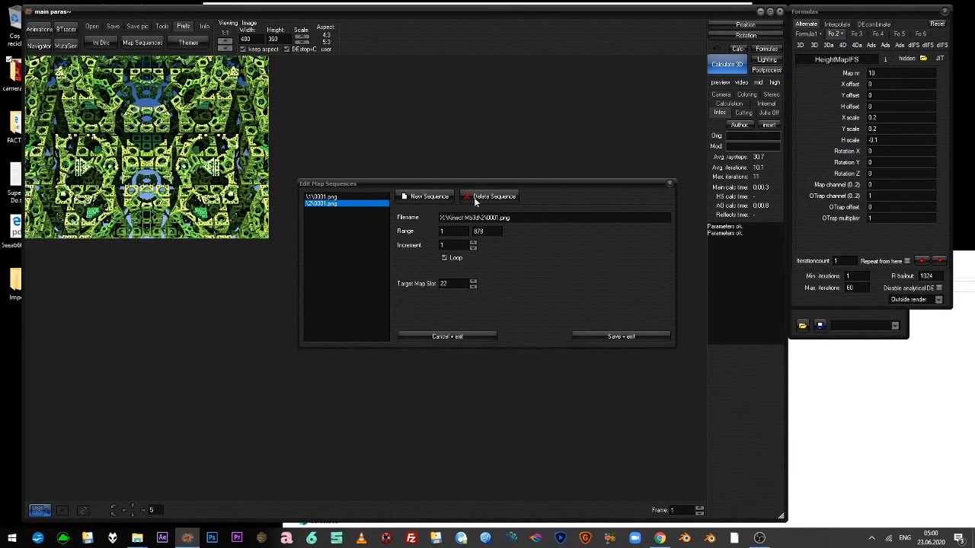
Save the edited map sequences and exit their editor.
{"action": "left_click", "coordinate": [455, 286]}
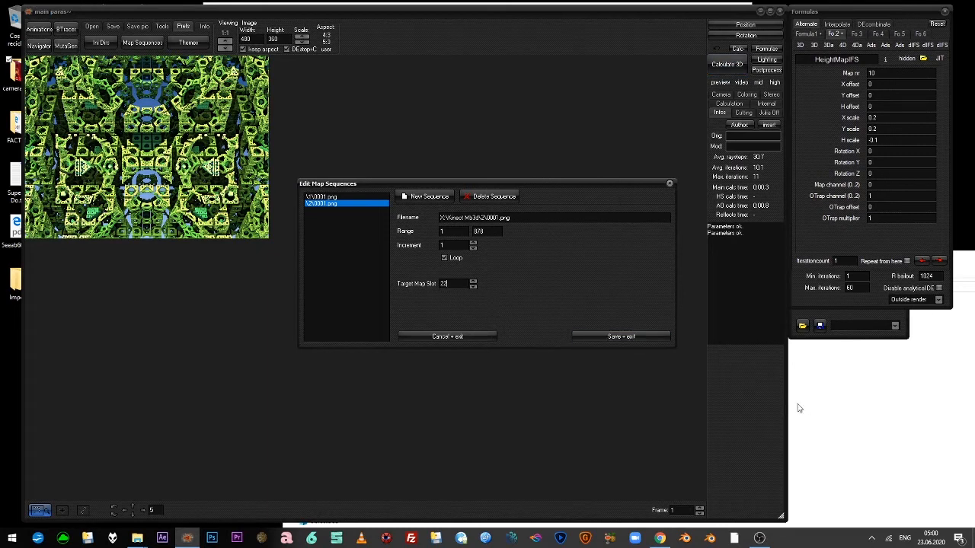
{"action": "left_click", "coordinate": [897, 440]}
{"action": "left_click", "coordinate": [607, 196]}
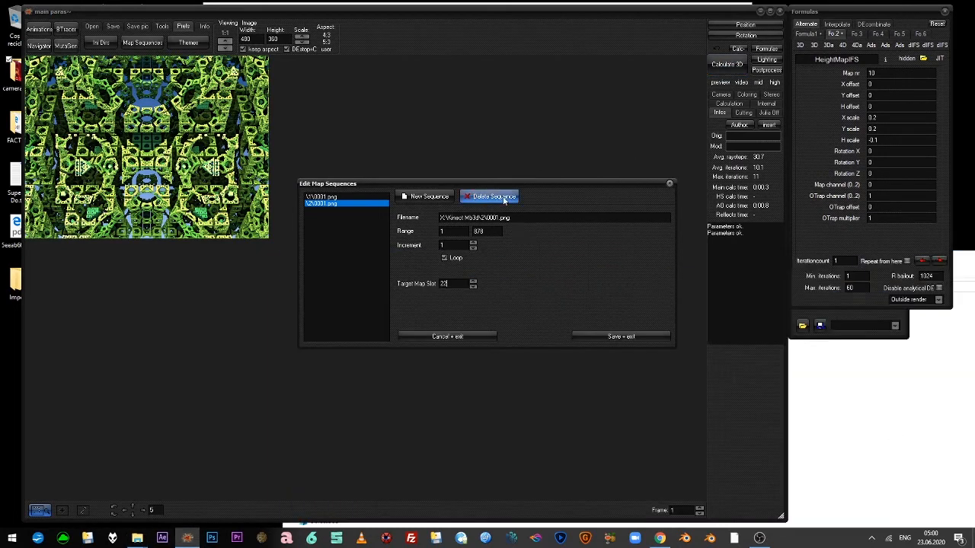
{"action": "left_click", "coordinate": [630, 340]}
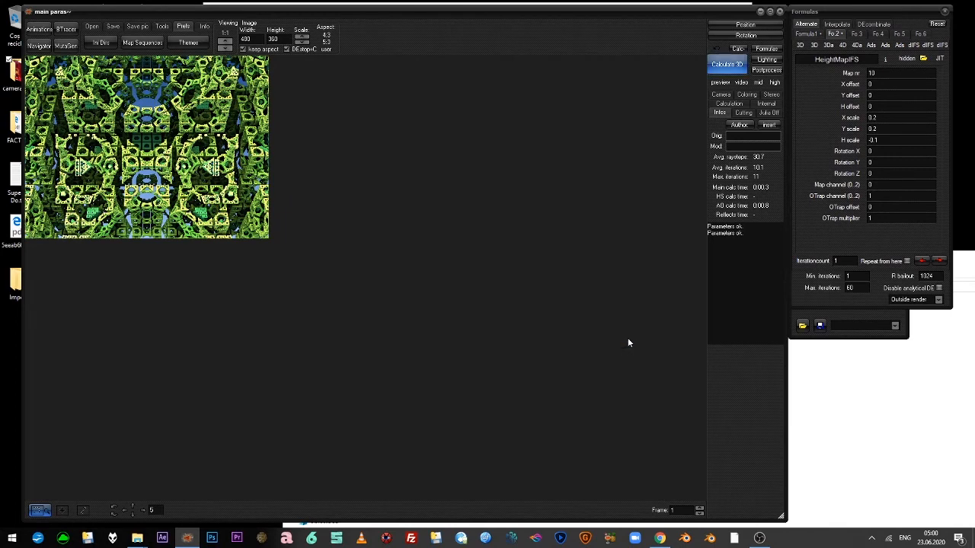
Switch the formula combination mode to DEcombinate, keeping the Min combination, and calculate the 3D image.
{"action": "left_click", "coordinate": [806, 34]}
{"action": "left_click", "coordinate": [832, 35]}
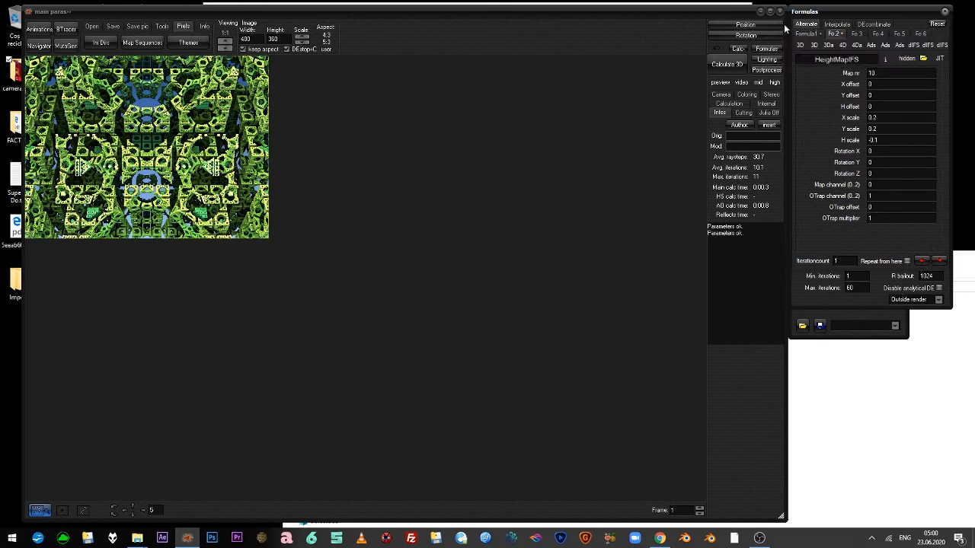
{"action": "left_click", "coordinate": [868, 28]}
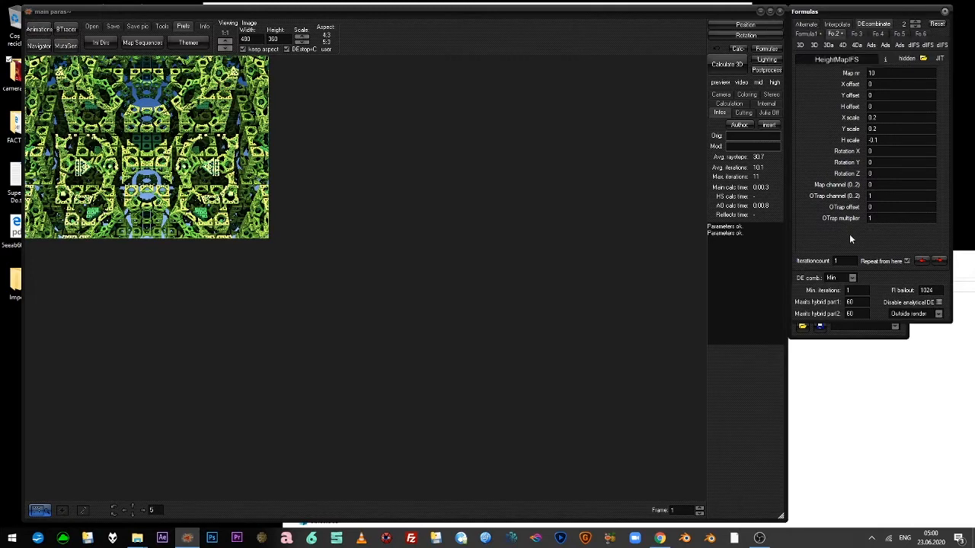
{"action": "left_click", "coordinate": [722, 68]}
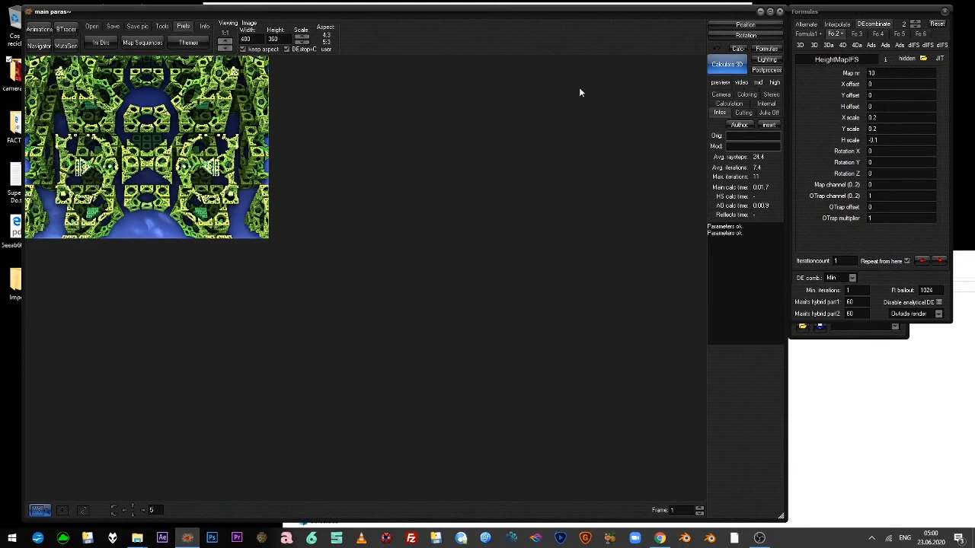
Load the current parameters into the Navigator and fly the camera into the fractal, close to the rounded dark opening.
{"action": "left_click", "coordinate": [39, 46]}
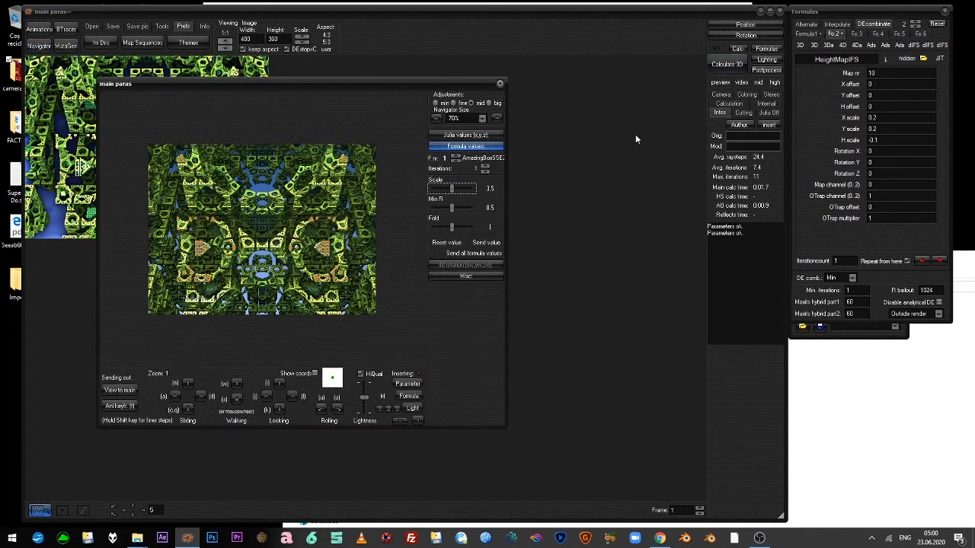
{"action": "left_click", "coordinate": [414, 384]}
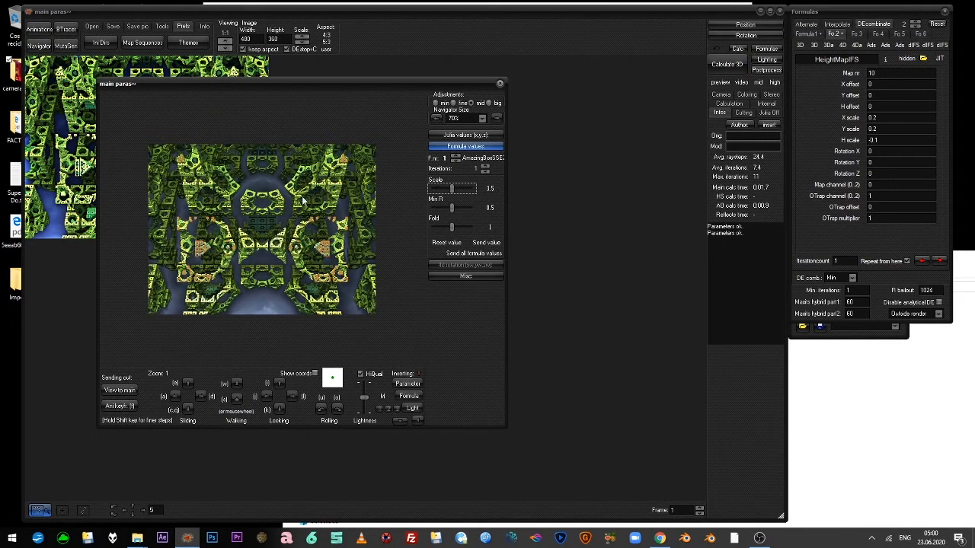
{"action": "left_click", "coordinate": [265, 231]}
{"action": "key", "text": "w"}
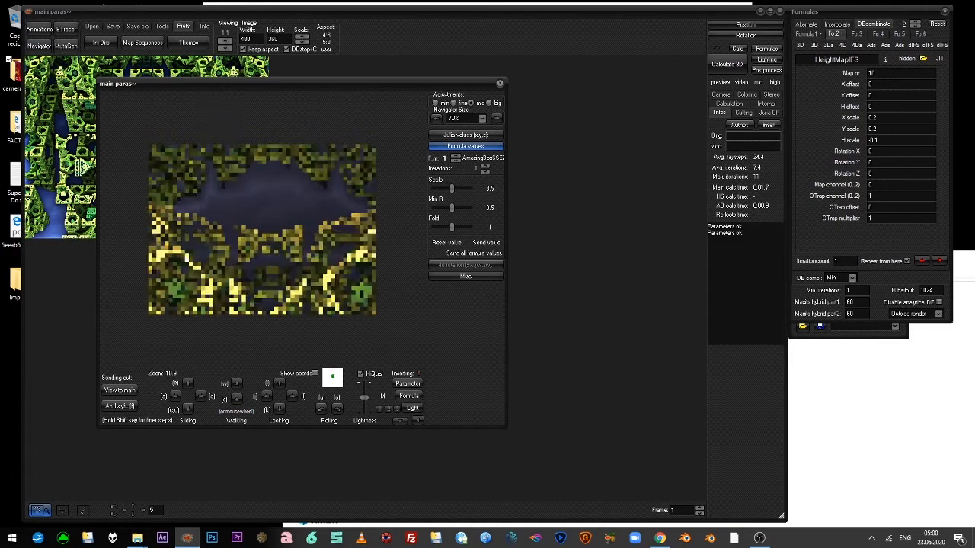
{"action": "scroll", "coordinate": [318, 247], "scroll_direction": "down", "scroll_amount": 3}
{"action": "scroll", "coordinate": [319, 247], "scroll_direction": "down", "scroll_amount": 3}
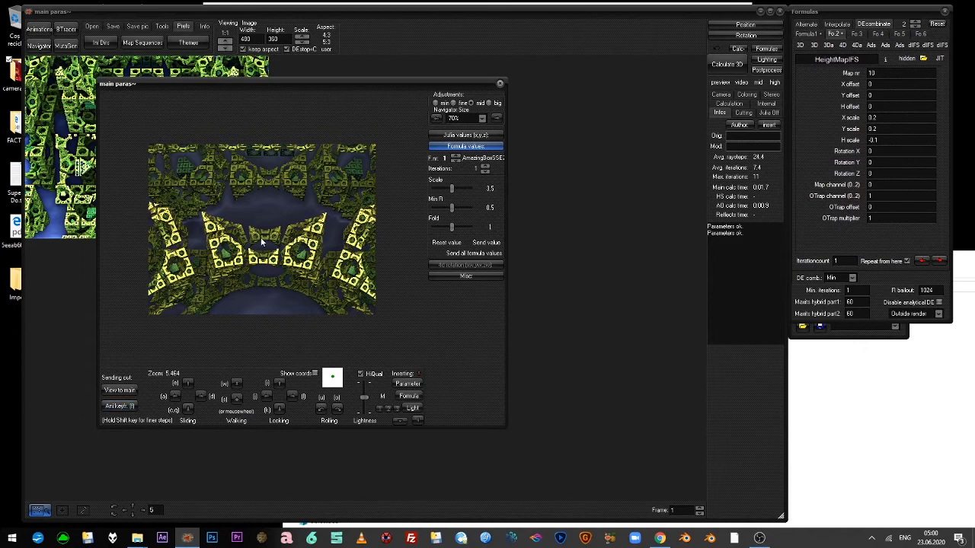
{"action": "scroll", "coordinate": [262, 229], "scroll_direction": "up", "scroll_amount": 6}
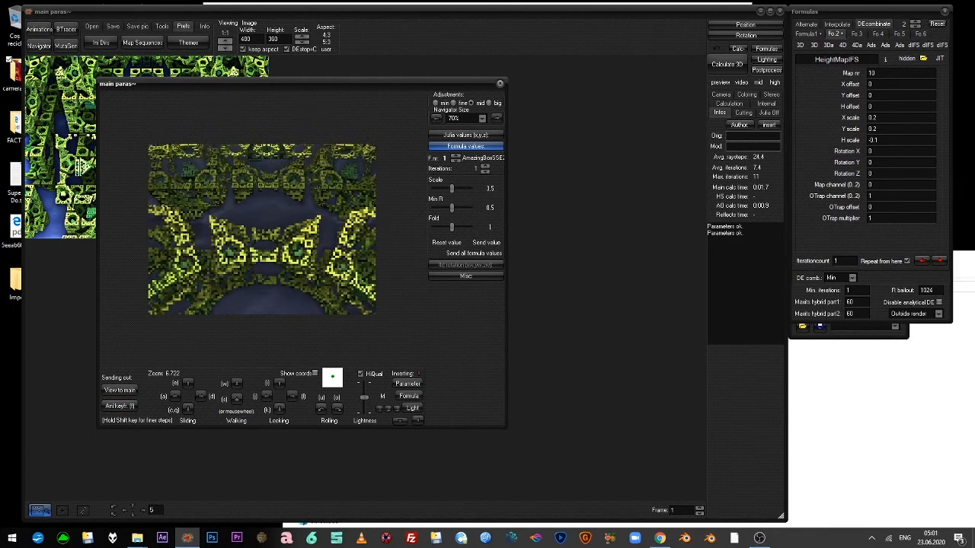
{"action": "scroll", "coordinate": [262, 229], "scroll_direction": "up", "scroll_amount": 5}
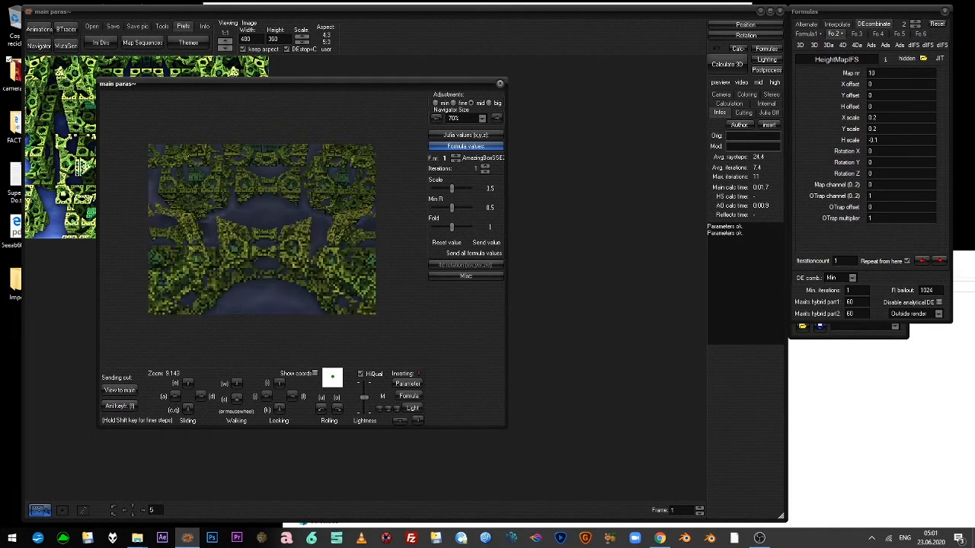
{"action": "key", "text": "i"}
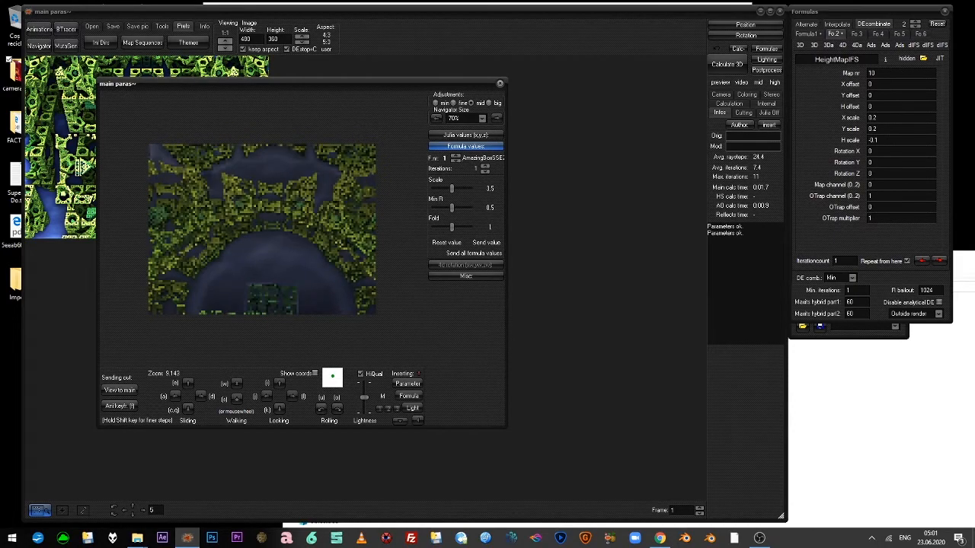
{"action": "key", "text": "k"}
{"action": "scroll", "coordinate": [262, 229], "scroll_direction": "up", "scroll_amount": 5}
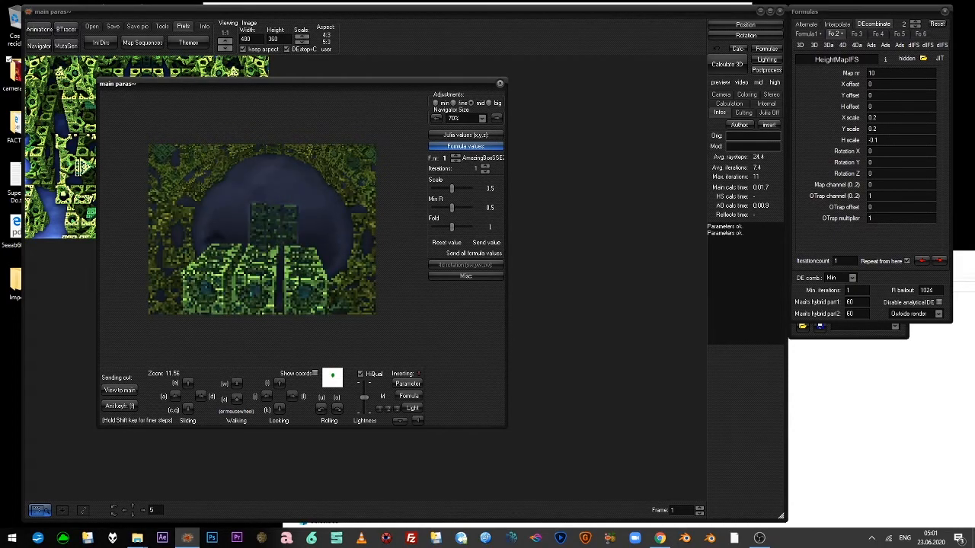
{"action": "scroll", "coordinate": [261, 229], "scroll_direction": "down", "scroll_amount": 5}
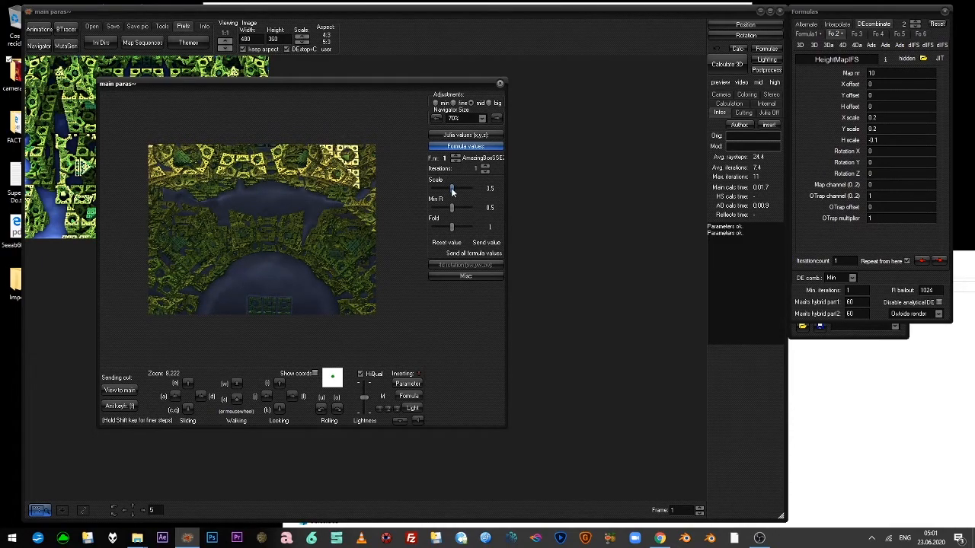
Raise the Scale of the first formula, AmazingBox, to about 4.275 in the Navigator.
{"action": "left_click_drag", "start_coordinate": [451, 191], "coordinate": [461, 191]}
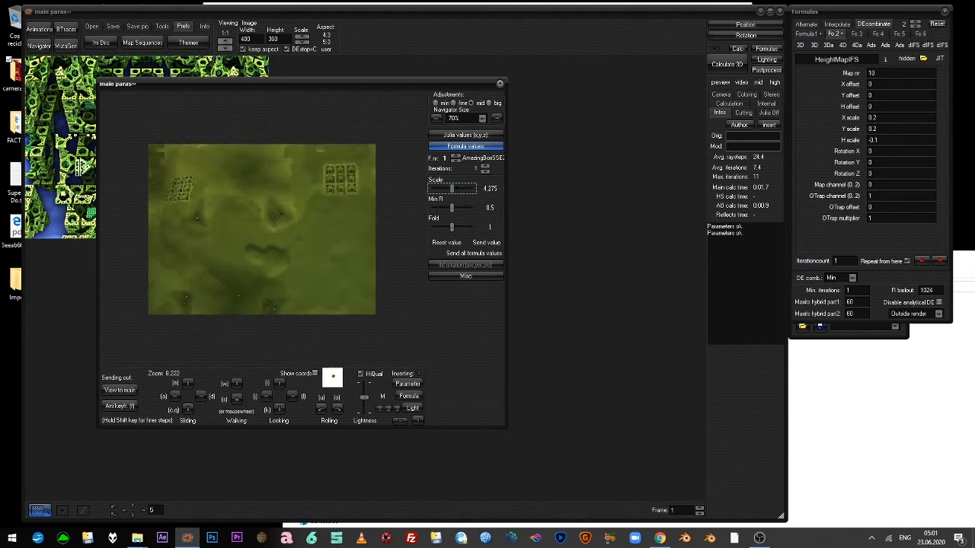
Look around the fractal surface in the Navigator and pull the camera back to examine the height-map relief from farther away.
{"action": "scroll", "coordinate": [262, 229], "scroll_direction": "up", "scroll_amount": 3}
{"action": "scroll", "coordinate": [262, 229], "scroll_direction": "up", "scroll_amount": 3}
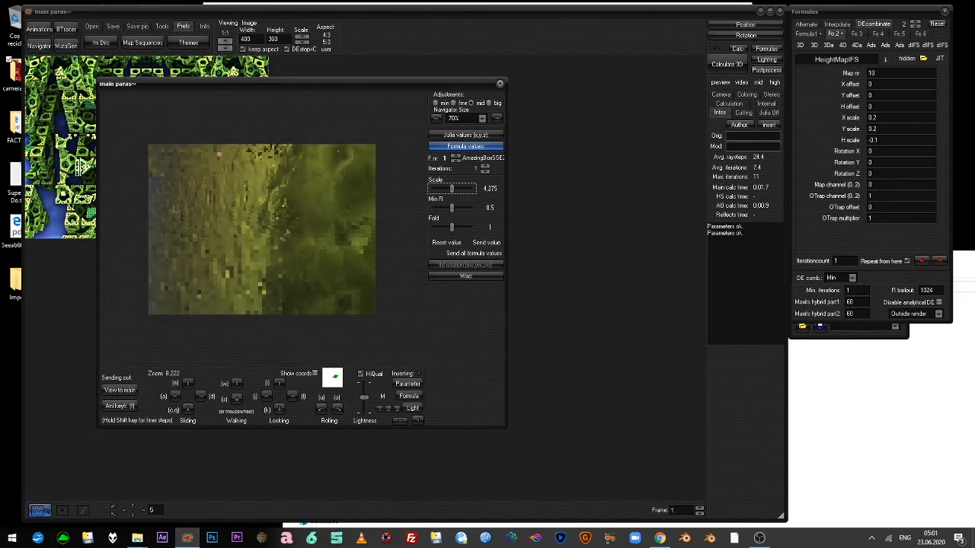
{"action": "key", "text": "j"}
{"action": "key", "text": "j"}
{"action": "key", "text": "j"}
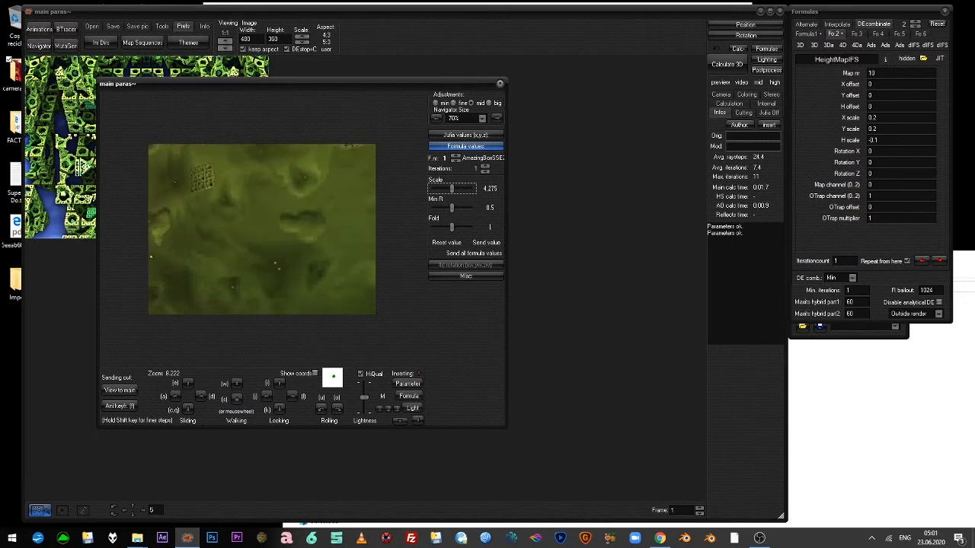
{"action": "scroll", "coordinate": [262, 229], "scroll_direction": "down", "scroll_amount": 4}
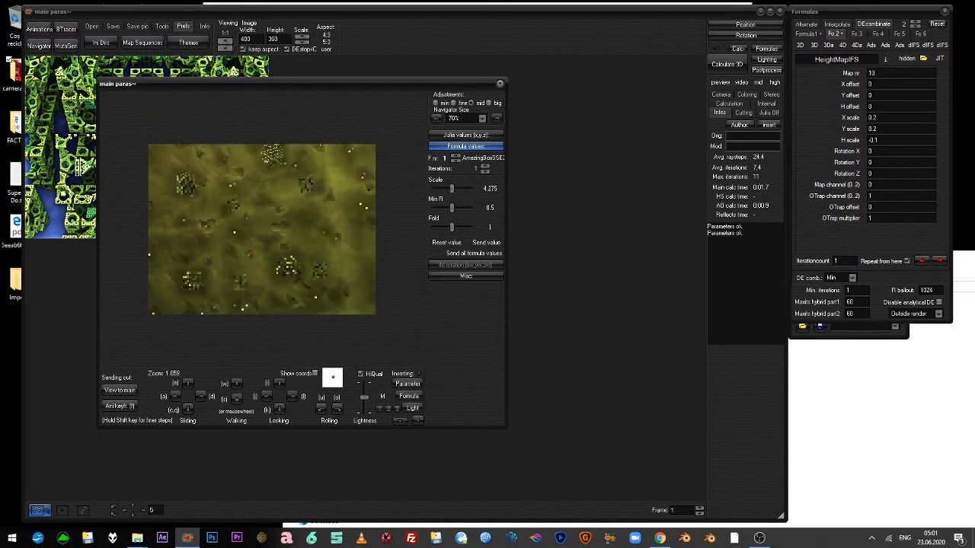
{"action": "key", "text": "i"}
{"action": "key", "text": "i"}
{"action": "key", "text": "i"}
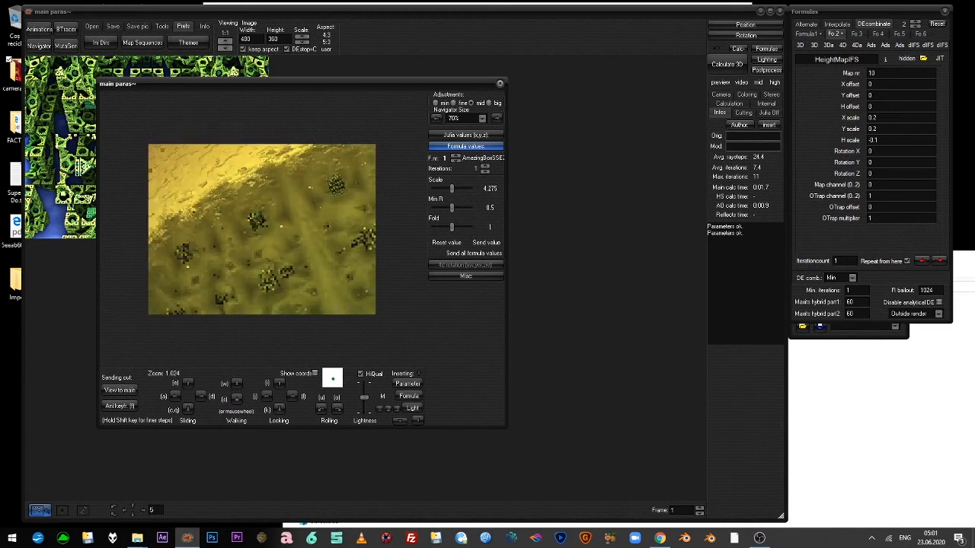
{"action": "key", "text": "s"}
{"action": "key", "text": "s"}
{"action": "key", "text": "s"}
{"action": "key", "text": "j"}
{"action": "key", "text": "j"}
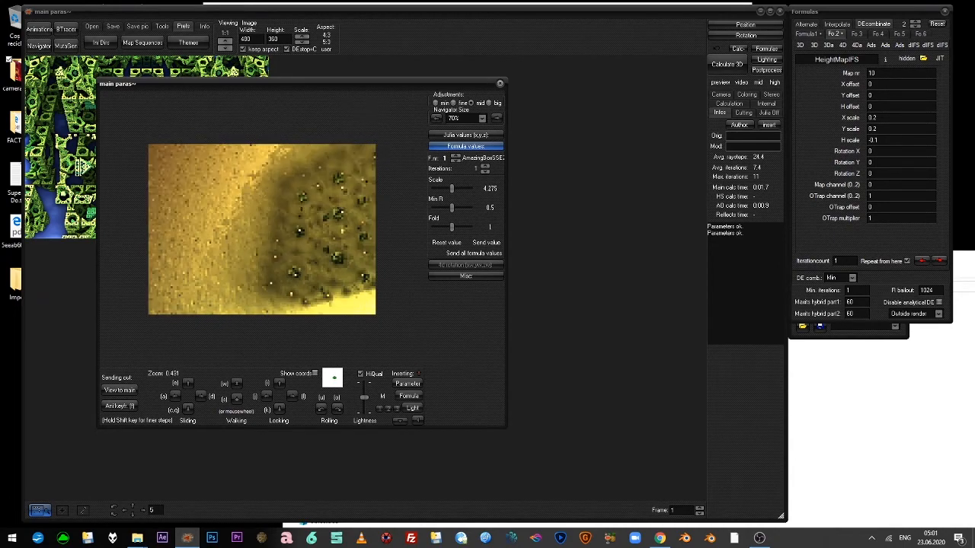
Turn the Navigator camera back toward the relief and fly in close to the patterned surface.
{"action": "key", "text": "l"}
{"action": "key", "text": "l"}
{"action": "key", "text": "s"}
{"action": "key", "text": "w"}
{"action": "key", "text": "w"}
{"action": "key", "text": "w"}
{"action": "key", "text": "w"}
{"action": "key", "text": "w"}
{"action": "key", "text": "w"}
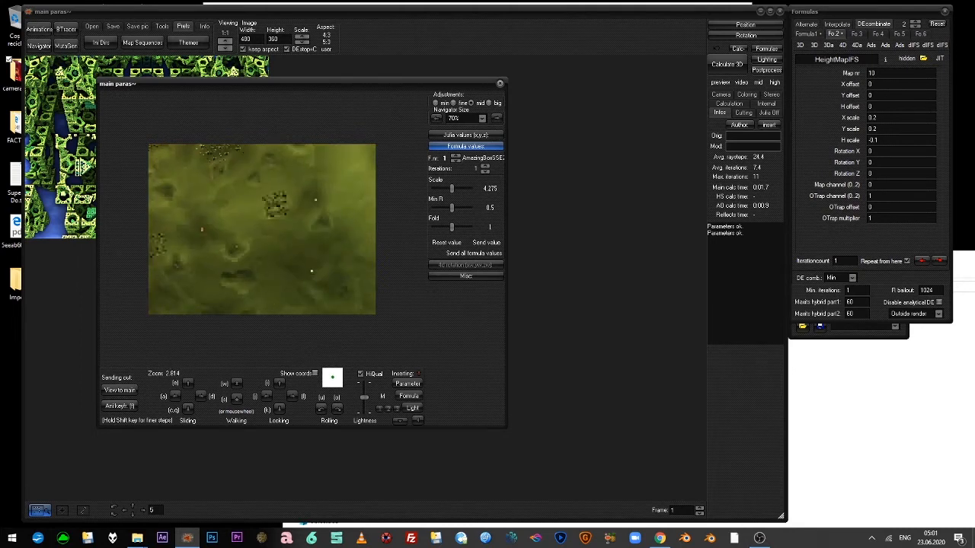
Set the Map nr of the second formula, HeightMapIFS, to 22 in both the Navigator and the main formula settings.
{"action": "left_click", "coordinate": [455, 159]}
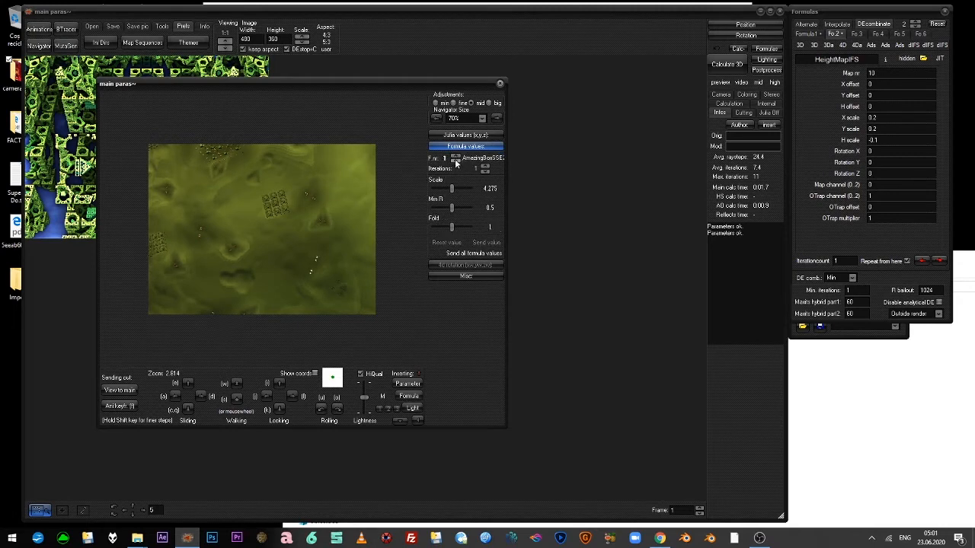
{"action": "left_click", "coordinate": [456, 157]}
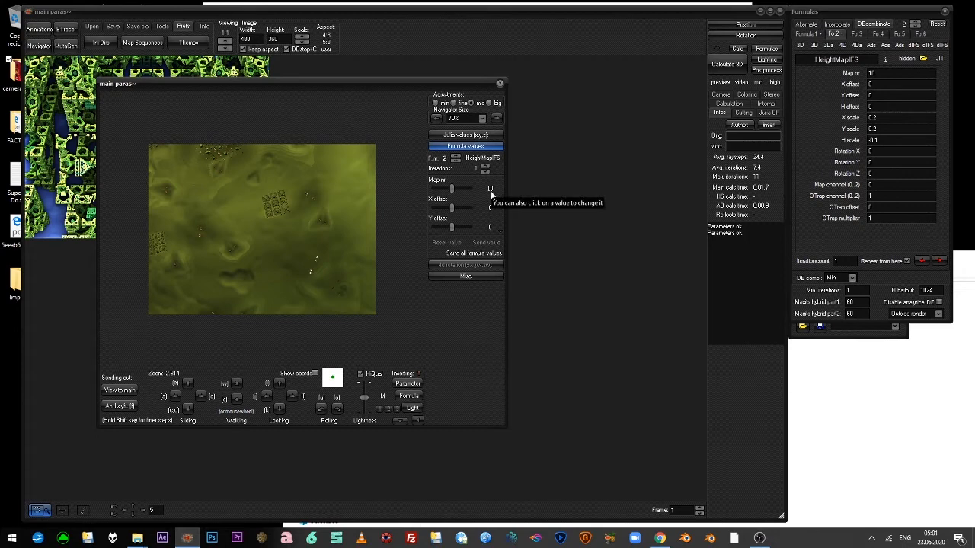
{"action": "left_click", "coordinate": [491, 191]}
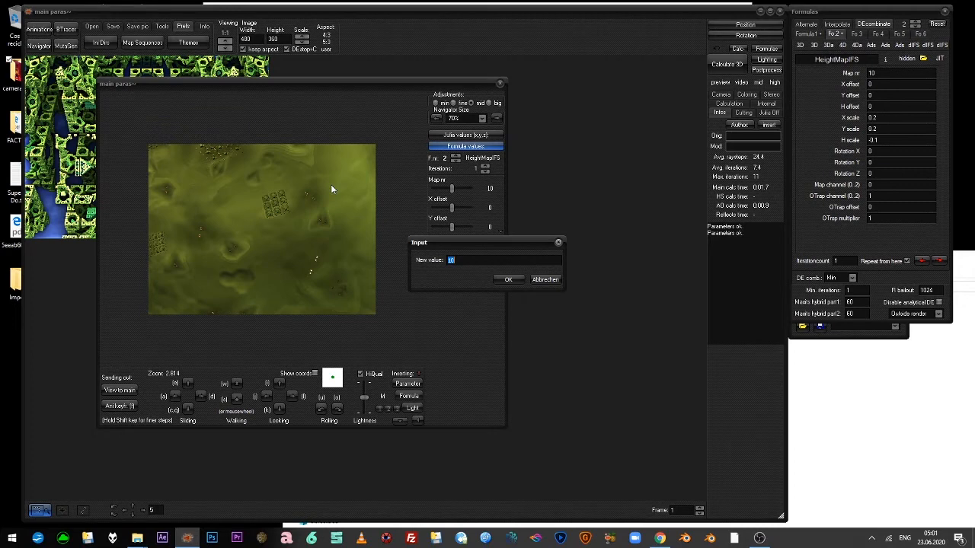
{"action": "type", "text": "22"}
{"action": "key", "text": "Return"}
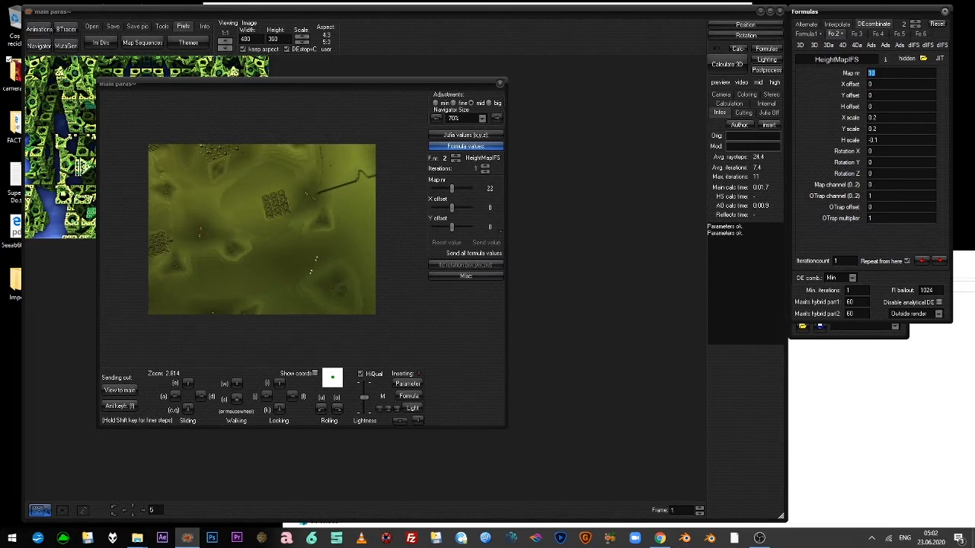
{"action": "left_click", "coordinate": [731, 65]}
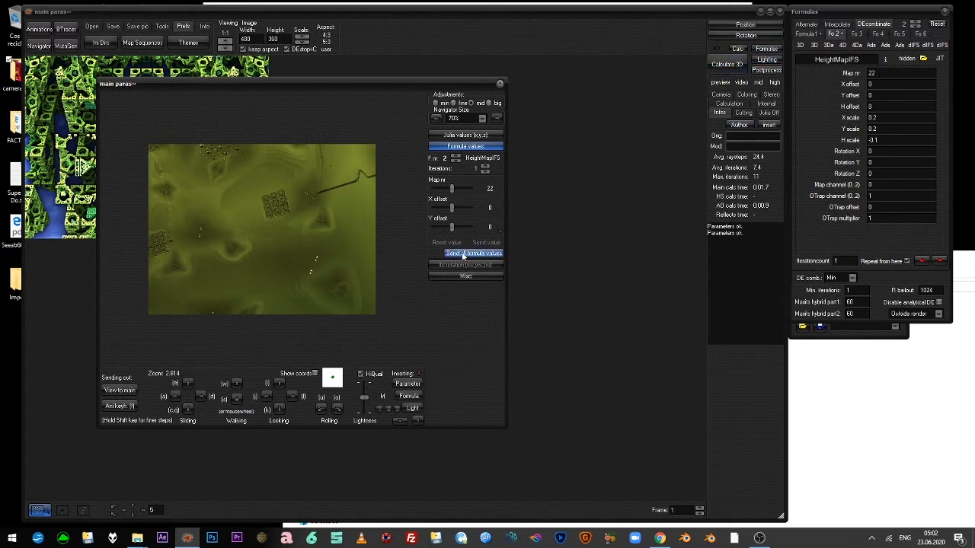
Examine the surface shaped by map 22 from farther away and move back in toward the small block pattern.
{"action": "scroll", "coordinate": [320, 239], "scroll_direction": "down", "scroll_amount": 5}
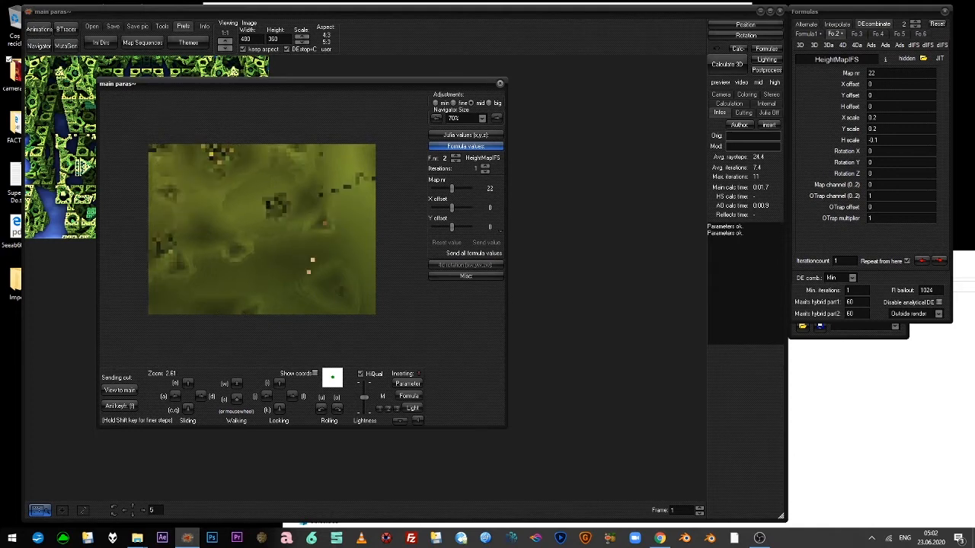
{"action": "scroll", "coordinate": [320, 238], "scroll_direction": "down", "scroll_amount": 2}
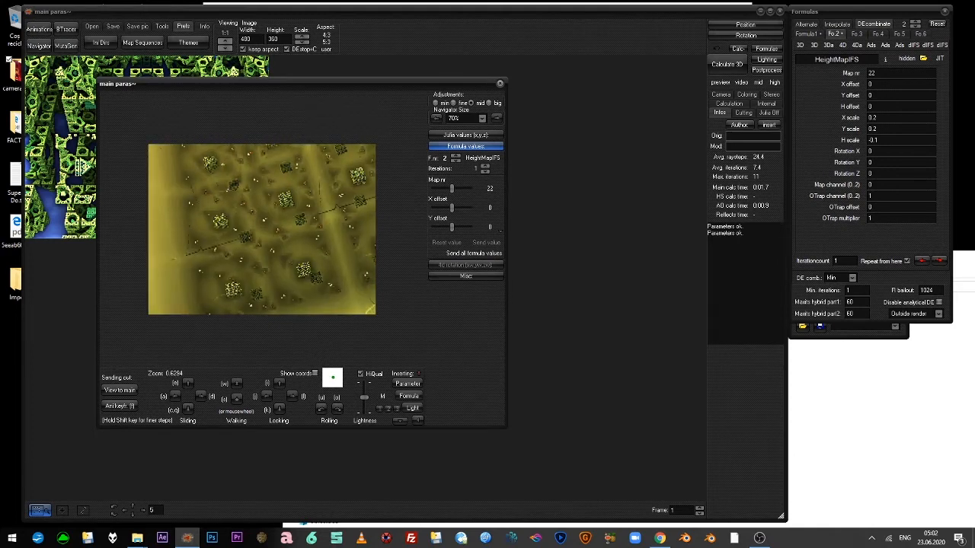
{"action": "scroll", "coordinate": [262, 230], "scroll_direction": "up", "scroll_amount": 2}
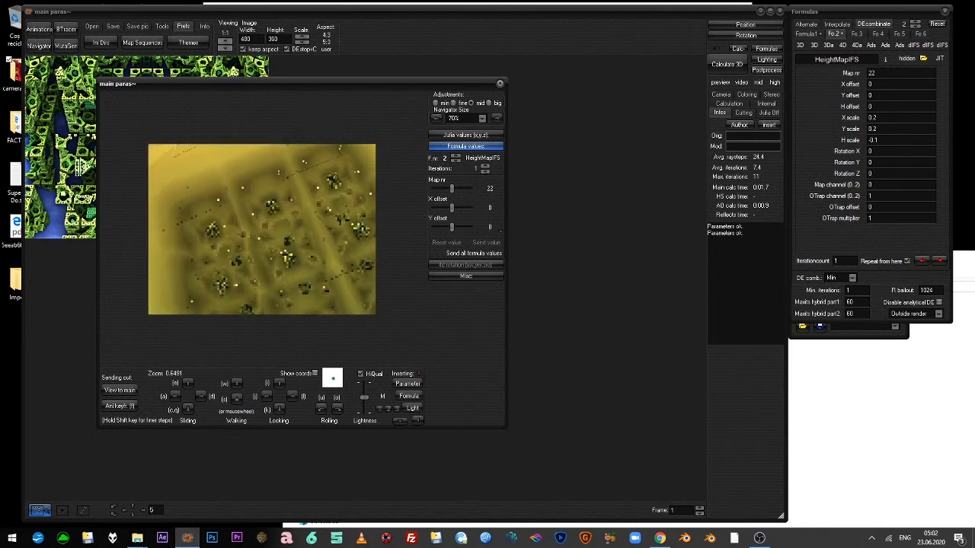
{"action": "scroll", "coordinate": [262, 229], "scroll_direction": "up", "scroll_amount": 2}
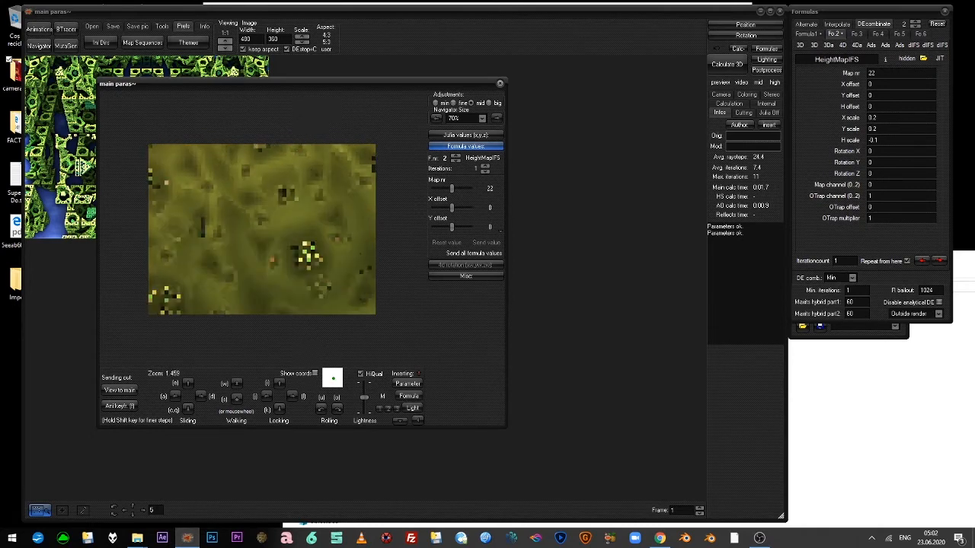
{"action": "left_click_drag", "start_coordinate": [296, 275], "coordinate": [290, 236]}
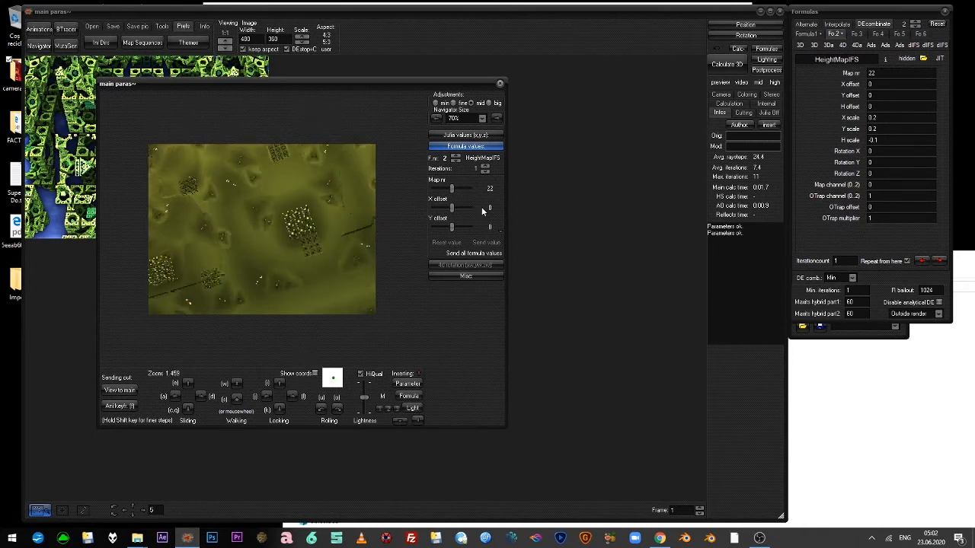
Try several H scale values for the HeightMapIFS formula in the navigator, ending at -2.475.
{"action": "scroll", "coordinate": [469, 210], "scroll_direction": "up", "scroll_amount": 2}
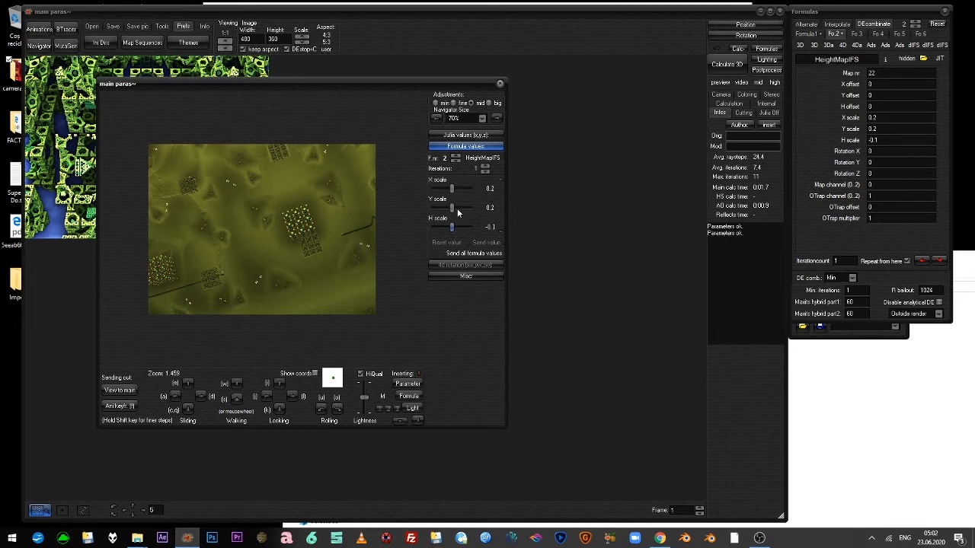
{"action": "left_click_drag", "start_coordinate": [451, 228], "coordinate": [470, 229]}
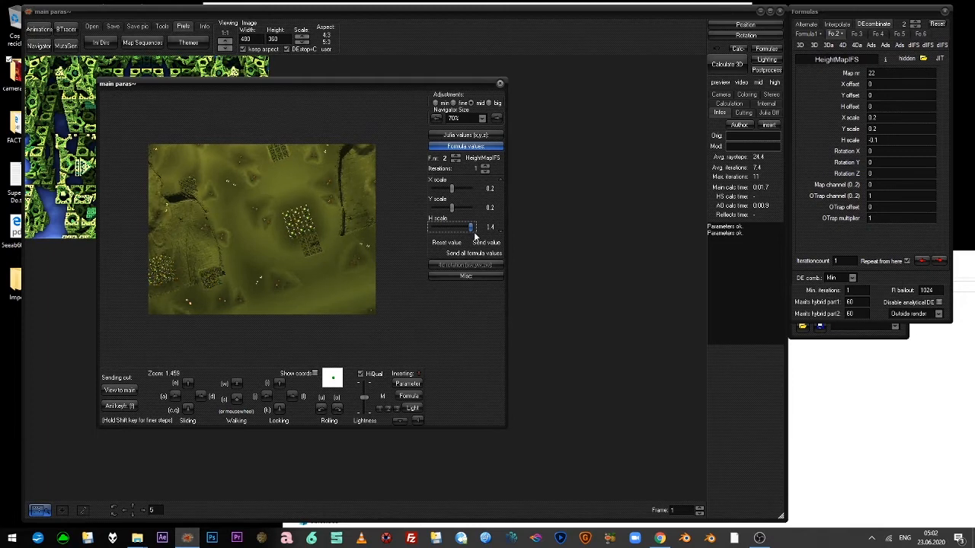
{"action": "left_click_drag", "start_coordinate": [467, 232], "coordinate": [439, 230]}
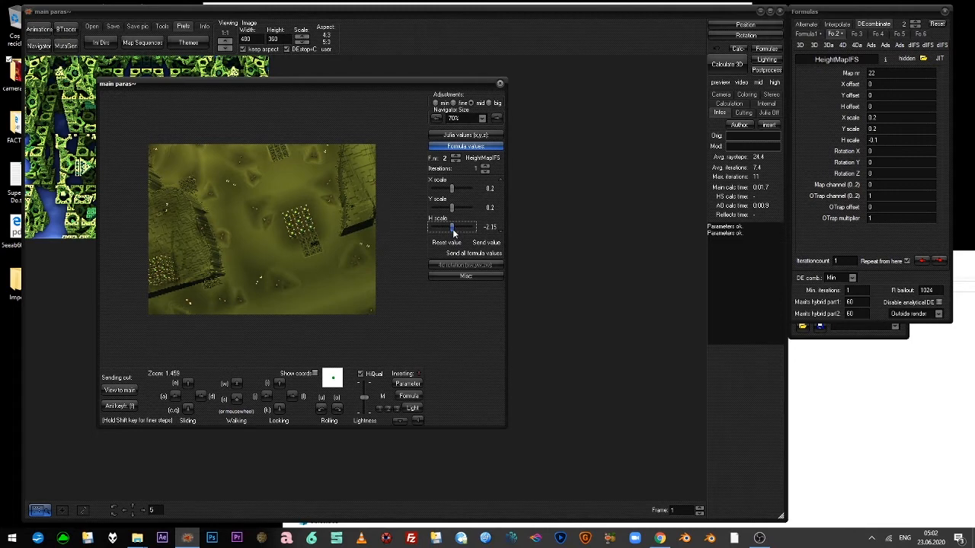
{"action": "mouse_move", "coordinate": [453, 230]}
{"action": "left_mouse_down"}
{"action": "mouse_move", "coordinate": [498, 233]}
{"action": "mouse_move", "coordinate": [453, 230]}
{"action": "mouse_move", "coordinate": [484, 241]}
{"action": "mouse_move", "coordinate": [454, 237]}
{"action": "mouse_move", "coordinate": [463, 229]}
{"action": "mouse_move", "coordinate": [426, 230]}
{"action": "mouse_move", "coordinate": [457, 236]}
{"action": "mouse_move", "coordinate": [448, 231]}
{"action": "left_mouse_up"}
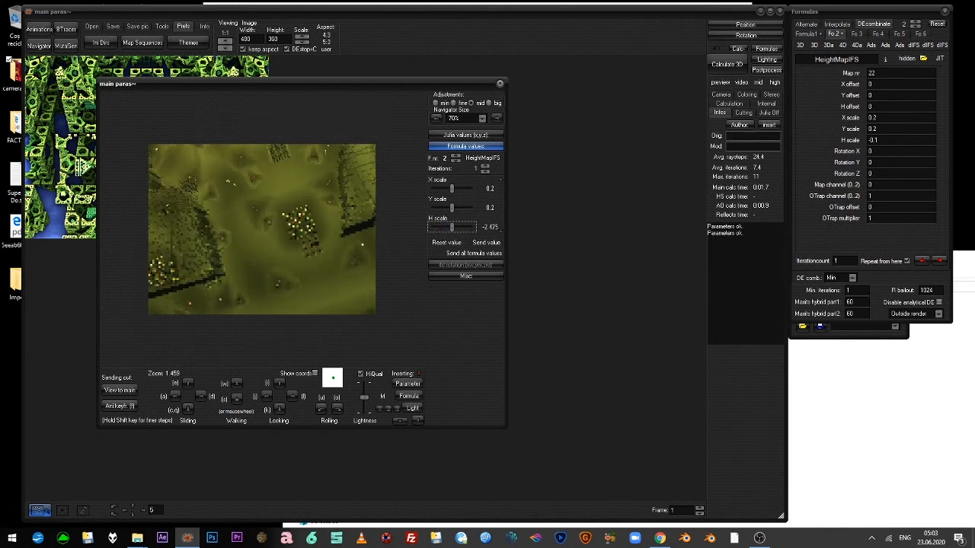
Fly the navigator camera around the height-mapped surface to examine the raised reliefs from close up and farther away.
{"action": "left_click_drag", "start_coordinate": [352, 205], "coordinate": [294, 267]}
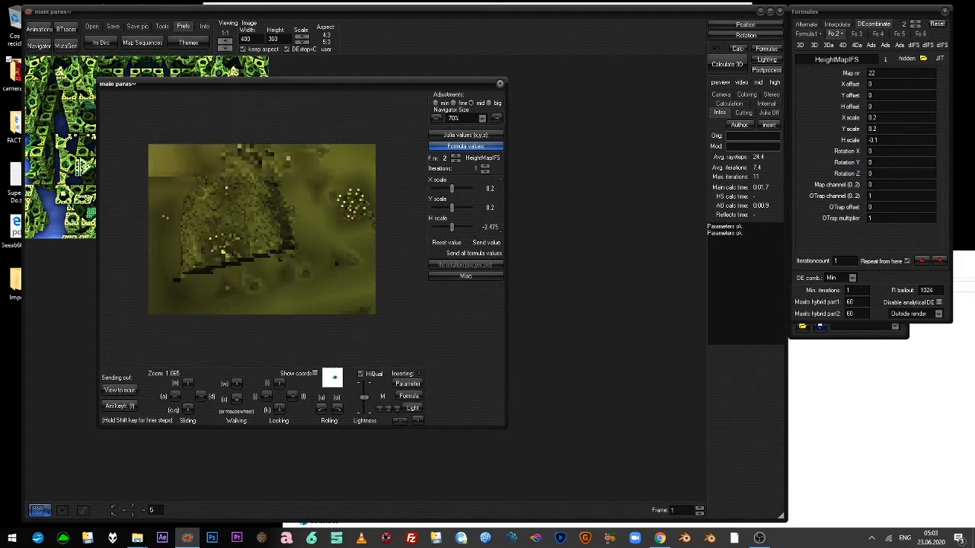
{"action": "key", "text": "a"}
{"action": "key", "text": "a"}
{"action": "key", "text": "a"}
{"action": "key", "text": "a"}
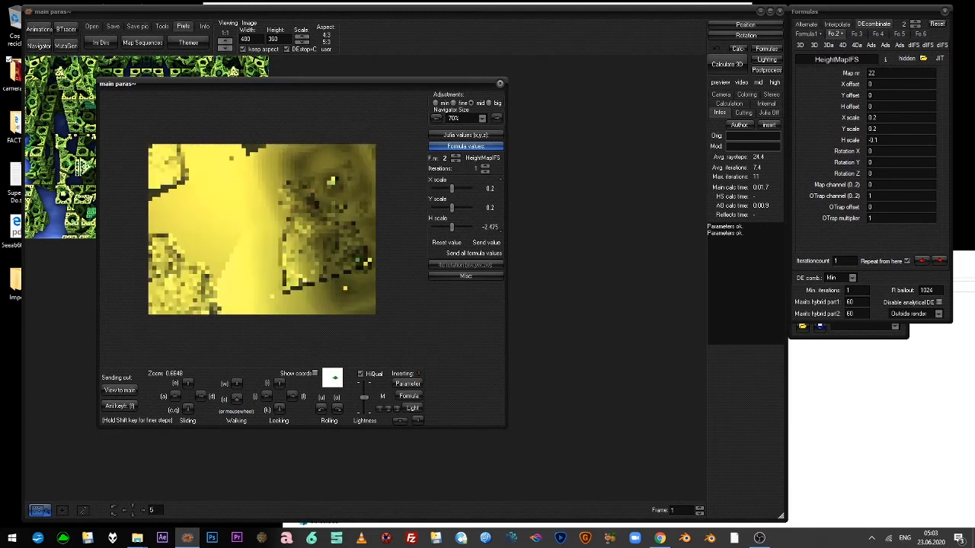
{"action": "key", "text": "w"}
{"action": "key", "text": "w"}
{"action": "key", "text": "w"}
{"action": "key", "text": "d"}
{"action": "key", "text": "d"}
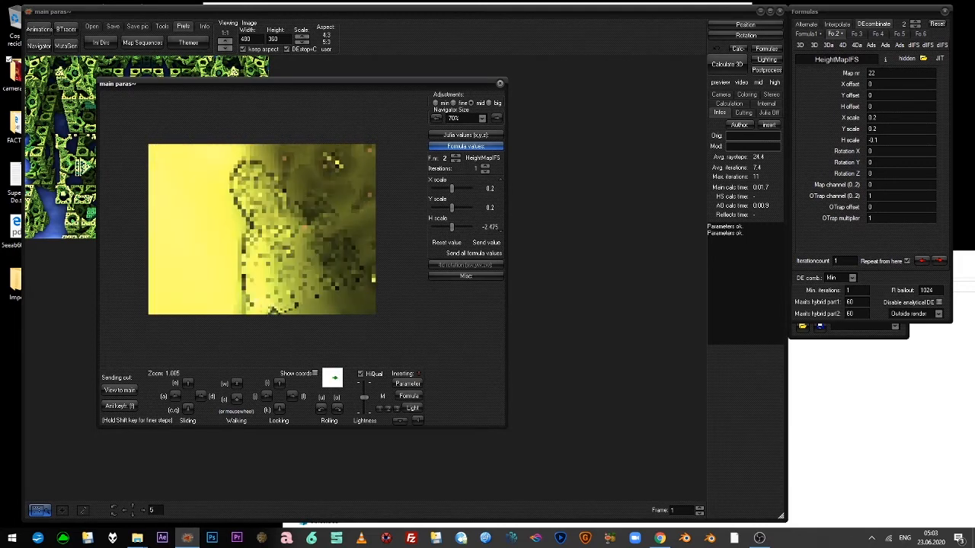
{"action": "key", "text": "s"}
{"action": "key", "text": "s"}
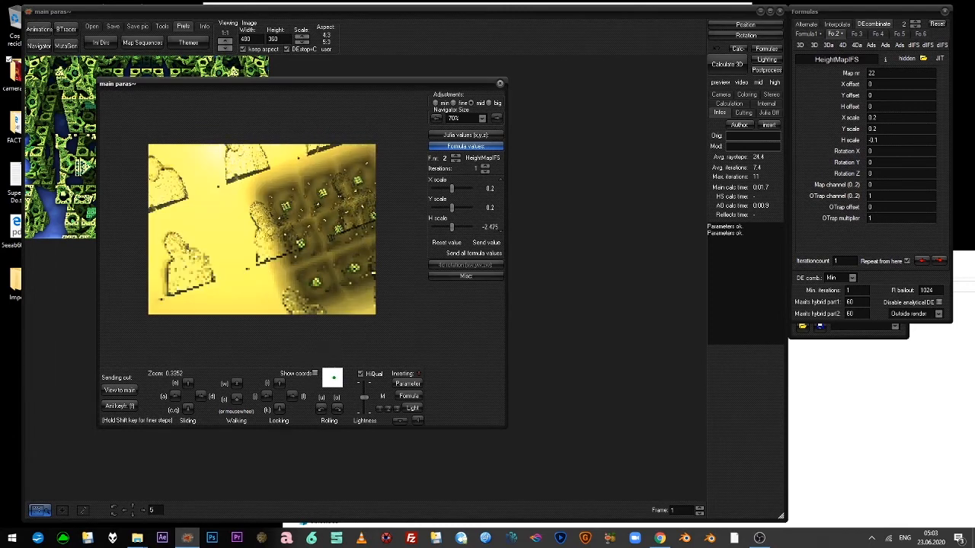
{"action": "key", "text": "s"}
{"action": "key", "text": "w"}
{"action": "key", "text": "w"}
{"action": "key", "text": "w"}
{"action": "key", "text": "w"}
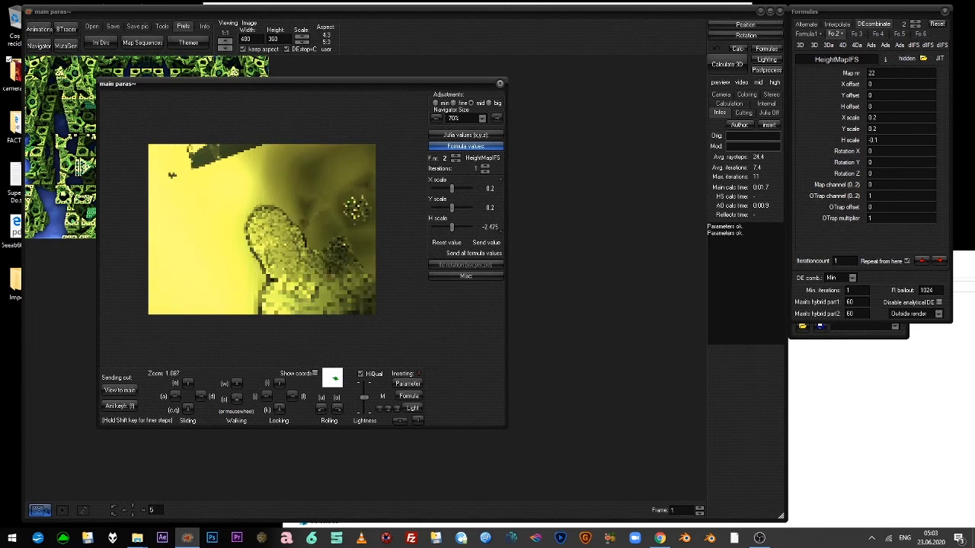
{"action": "key", "text": "w"}
{"action": "key", "text": "w"}
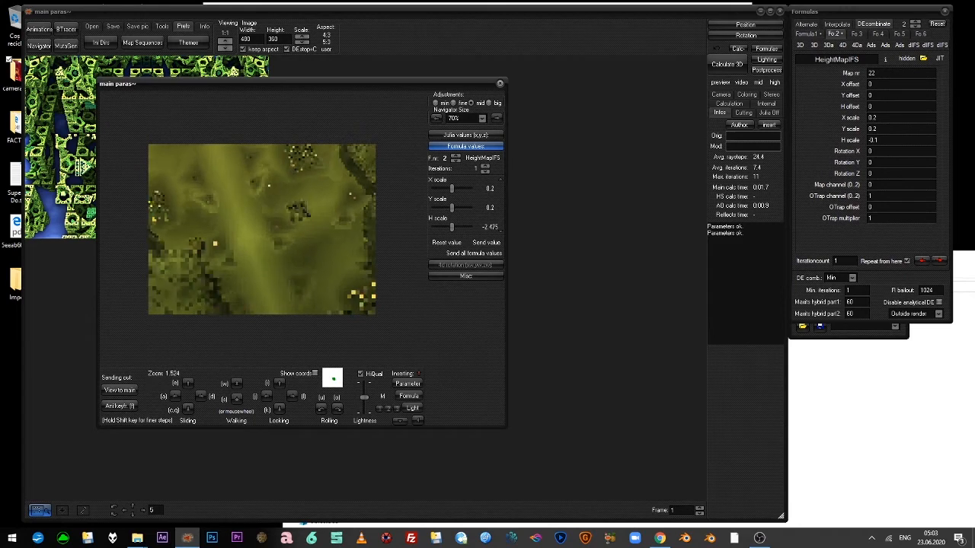
{"action": "key", "text": "w"}
{"action": "key", "text": "s"}
{"action": "key", "text": "s"}
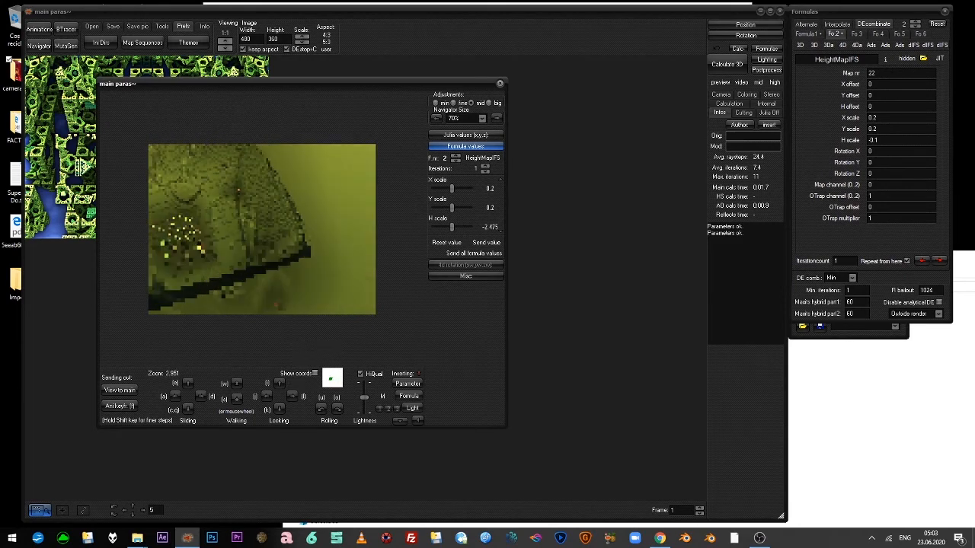
{"action": "key", "text": "s"}
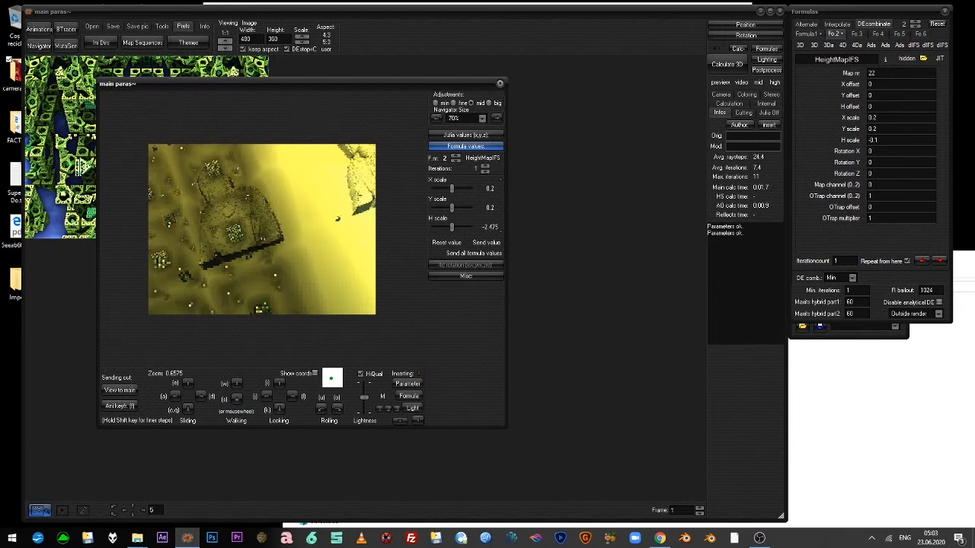
Roll, slide and pull back the navigator camera until the grid of nine square blocks is level and fully framed.
{"action": "key", "text": "u"}
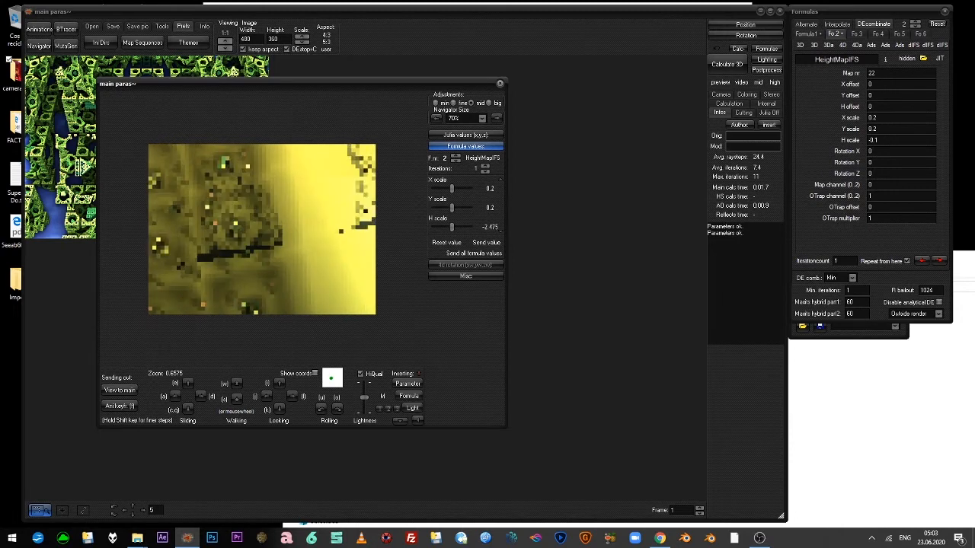
{"action": "key", "text": "u"}
{"action": "key", "text": "a"}
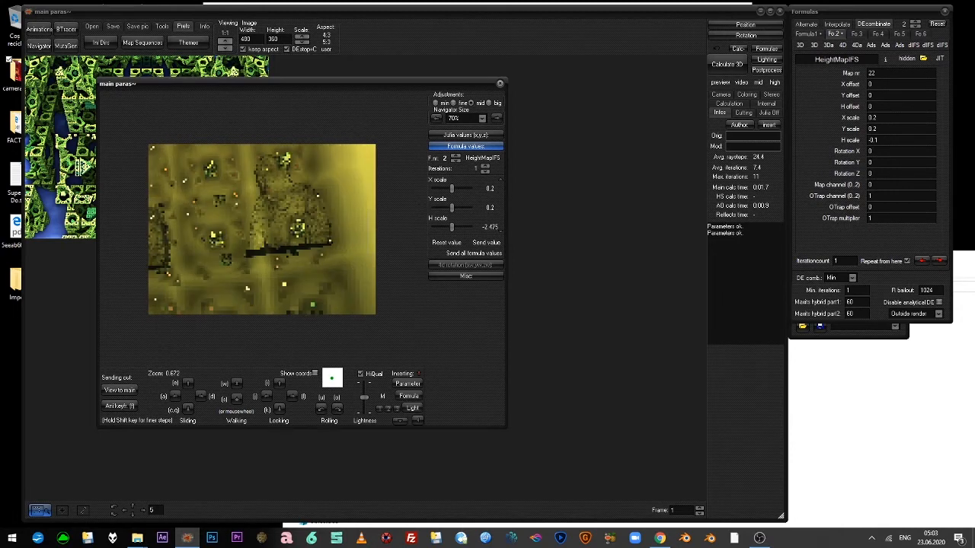
{"action": "key", "text": "d"}
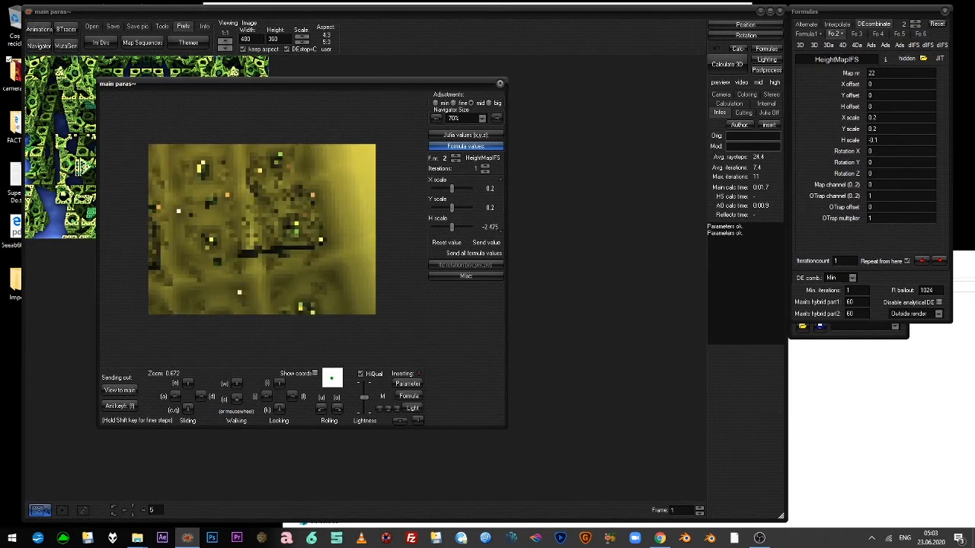
{"action": "key", "text": "w"}
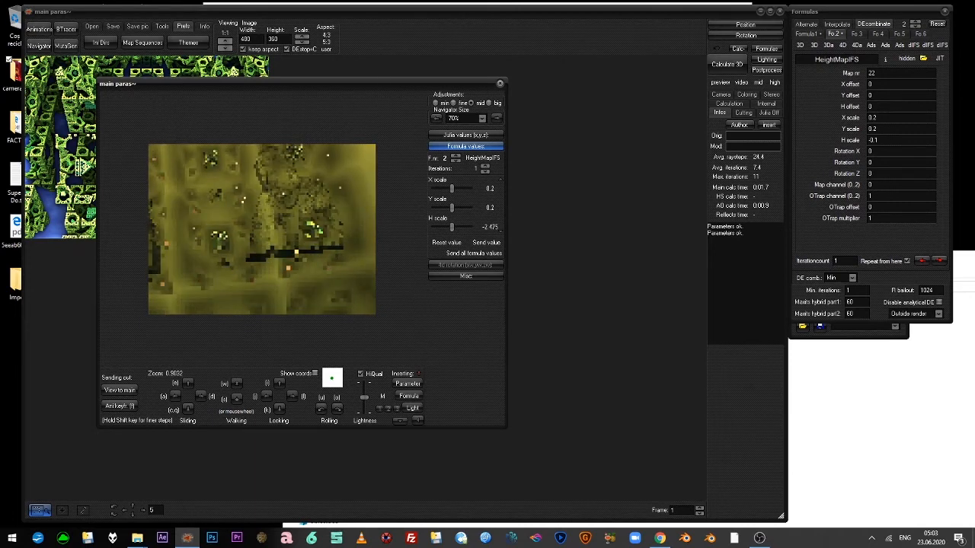
{"action": "key", "text": "u"}
{"action": "key", "text": "e"}
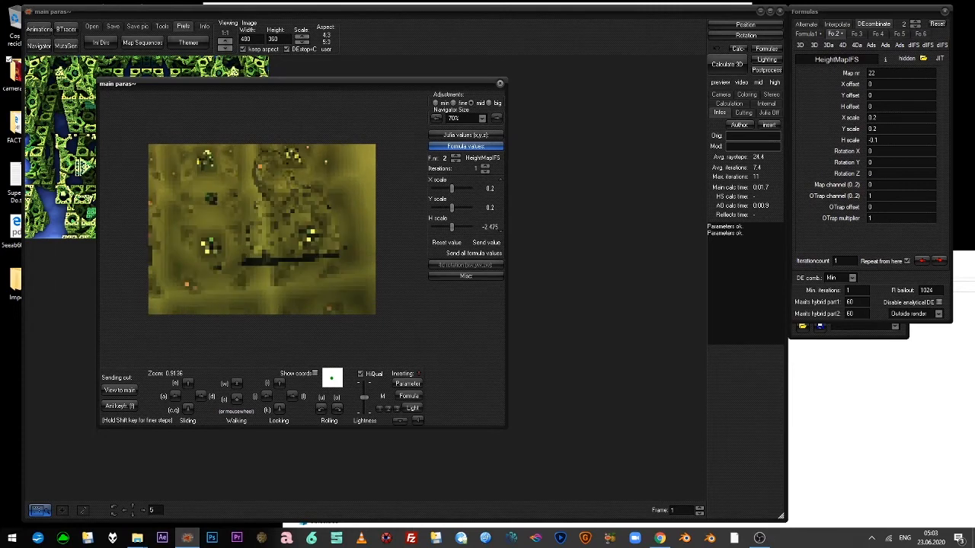
{"action": "key", "text": "e"}
{"action": "key", "text": "s"}
{"action": "key", "text": "a"}
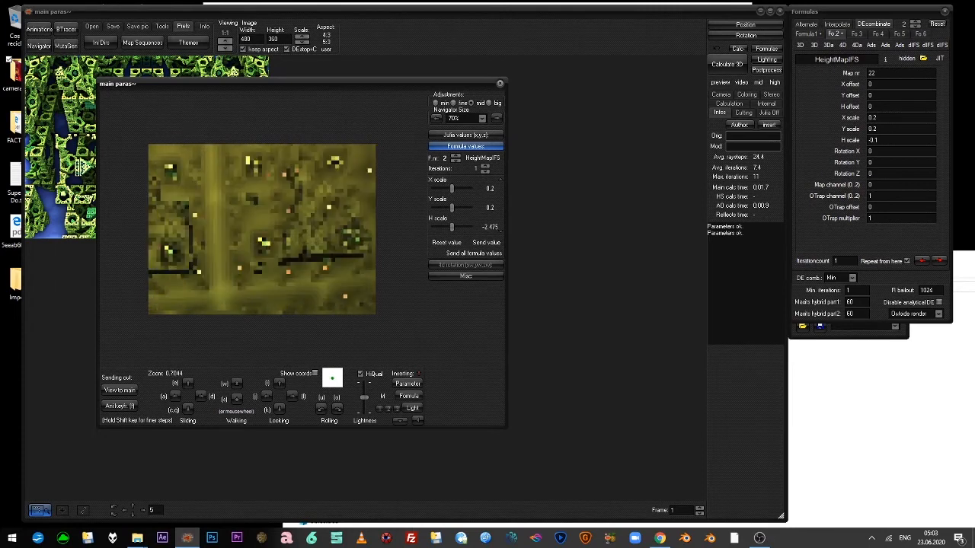
{"action": "key", "text": "s"}
{"action": "key", "text": "s"}
{"action": "key", "text": "s"}
{"action": "key", "text": "s"}
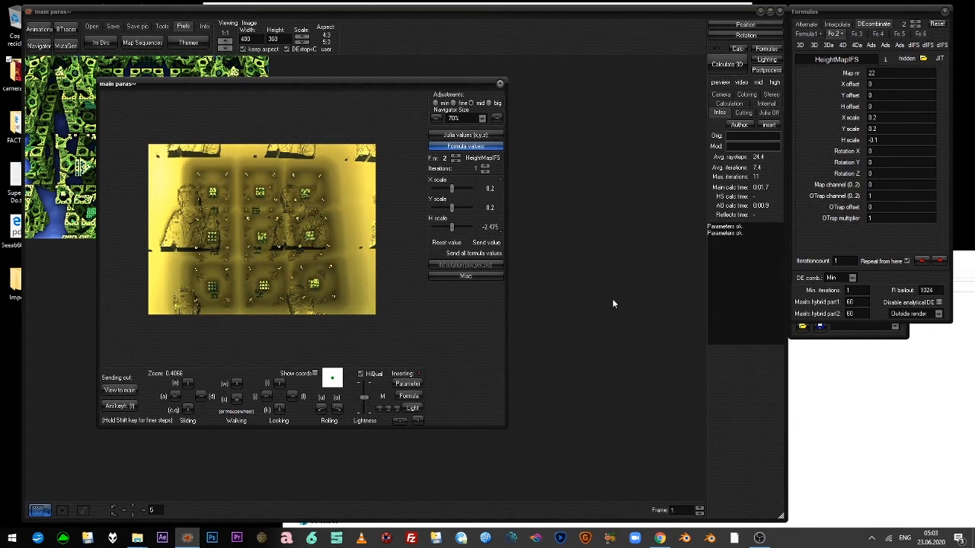
Set both the X scale and Y scale of the HeightMapIFS formula to 0.1.
{"action": "scroll", "coordinate": [487, 208], "scroll_direction": "up", "scroll_amount": 2}
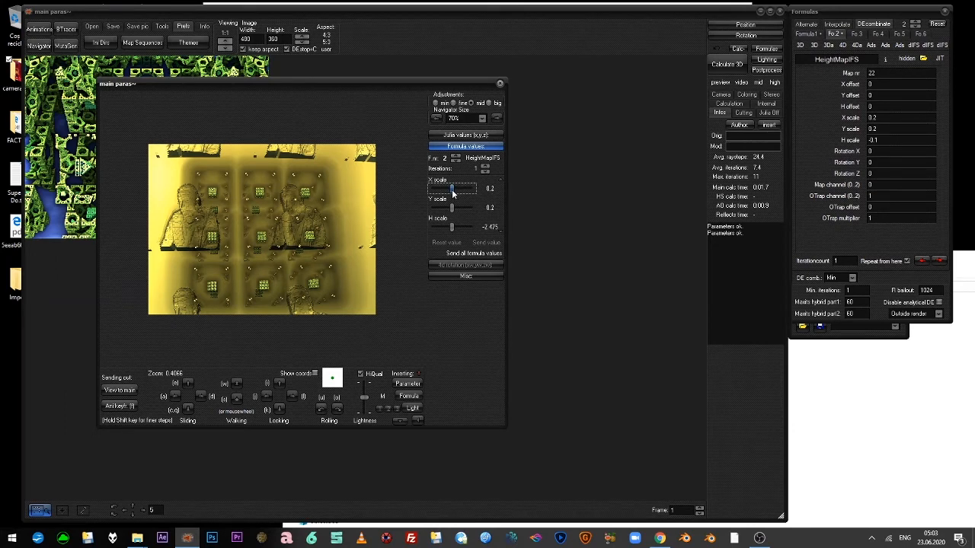
{"action": "left_click_drag", "start_coordinate": [451, 193], "coordinate": [452, 195]}
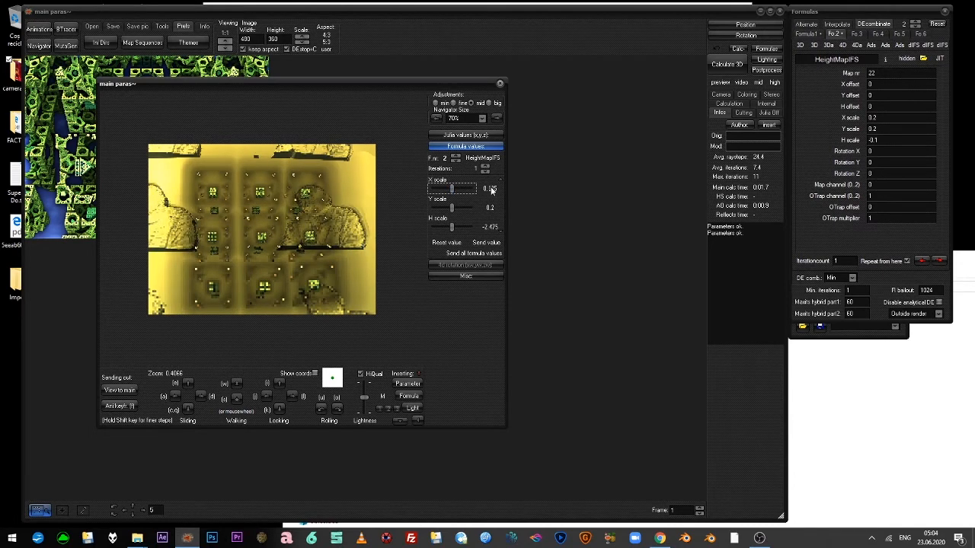
{"action": "left_click", "coordinate": [487, 188]}
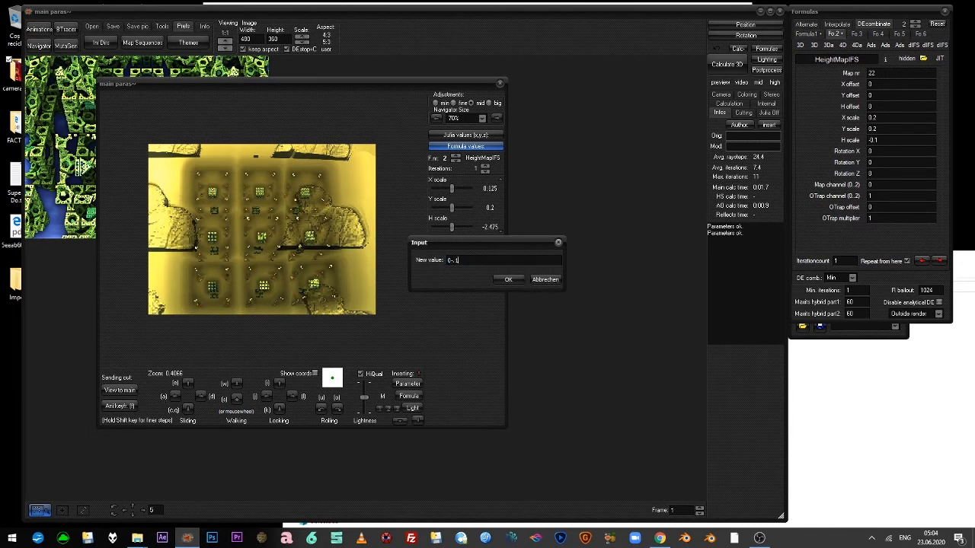
{"action": "type", "text": "0."}
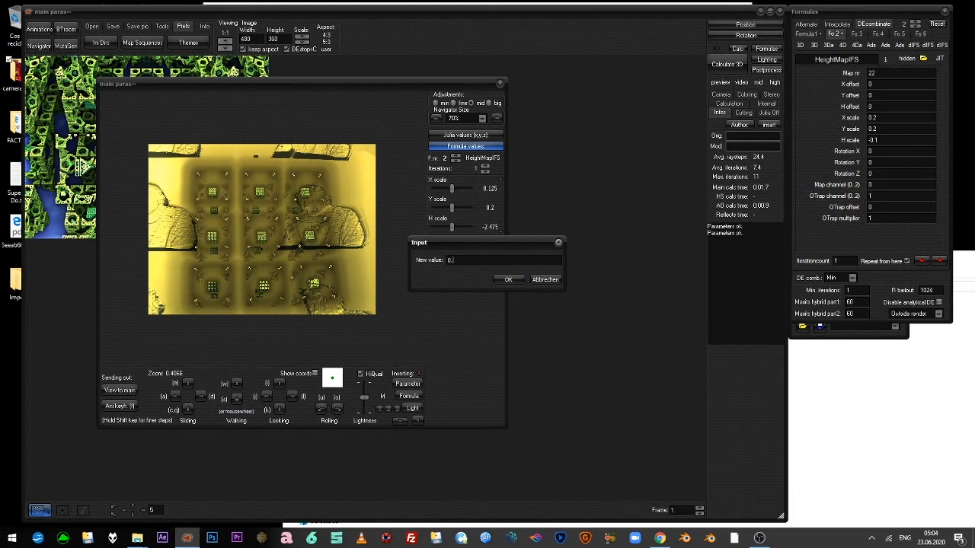
{"action": "type", "text": "1"}
{"action": "key", "text": "Return"}
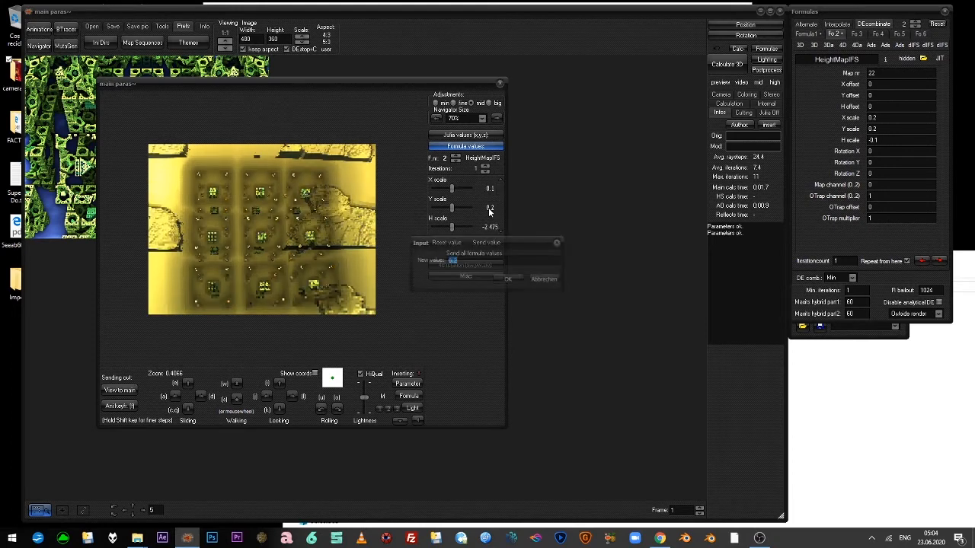
{"action": "type", "text": "0.1"}
{"action": "key", "text": "Return"}
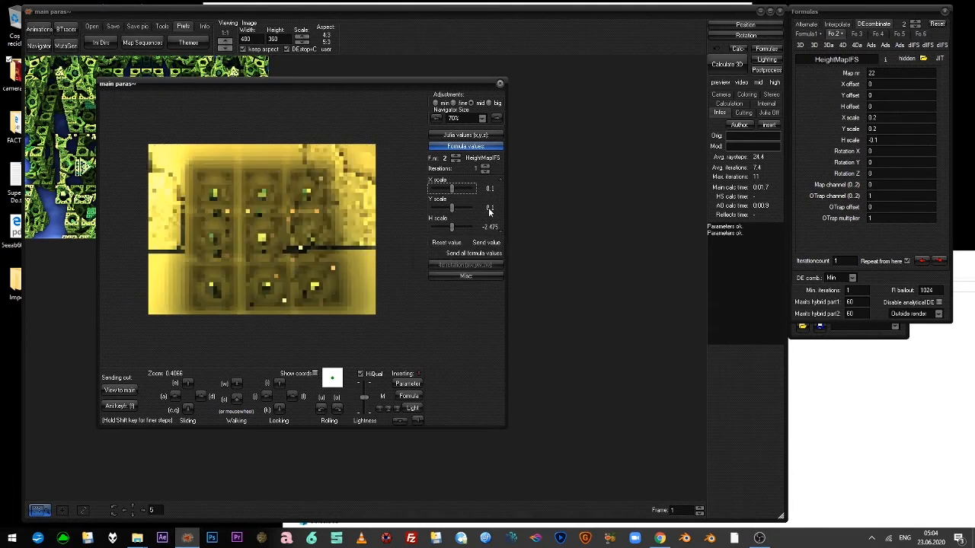
Shift the height map onto the block grid with an X offset of -0.325 and a Y offset of 0.25.
{"action": "scroll", "coordinate": [460, 200], "scroll_direction": "up", "scroll_amount": 3}
{"action": "left_click_drag", "start_coordinate": [454, 210], "coordinate": [455, 233]}
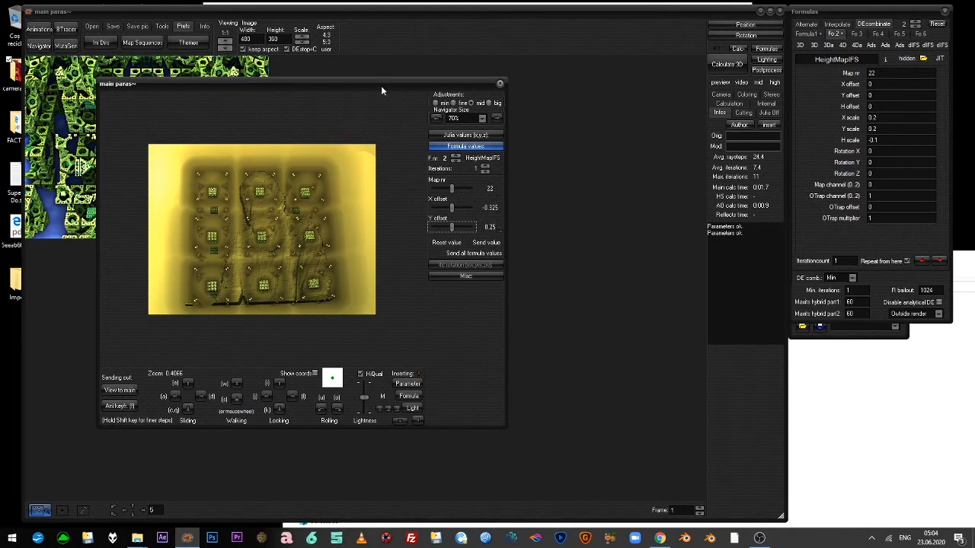
Send the navigator view with its formula values to the main window and render it in 3D.
{"action": "left_click_drag", "start_coordinate": [382, 90], "coordinate": [482, 89]}
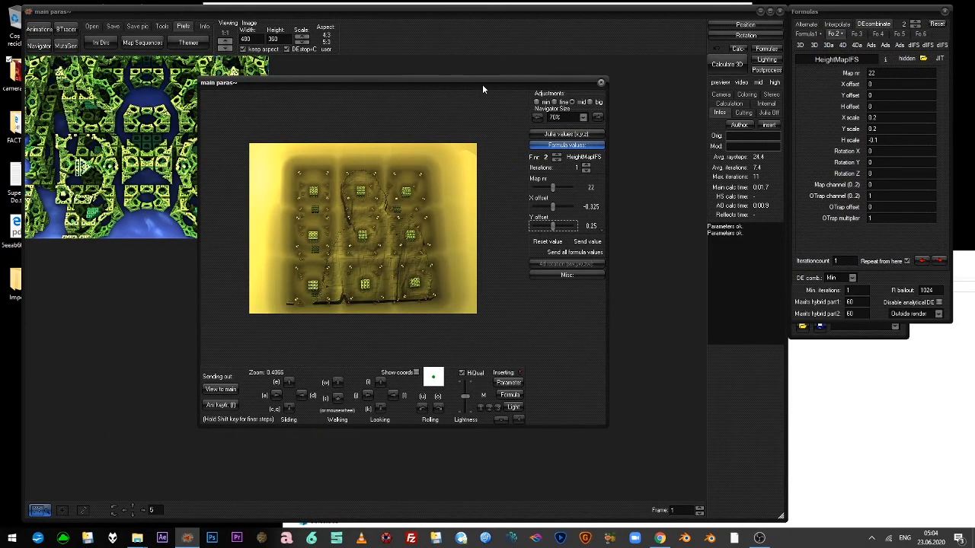
{"action": "left_click", "coordinate": [211, 392]}
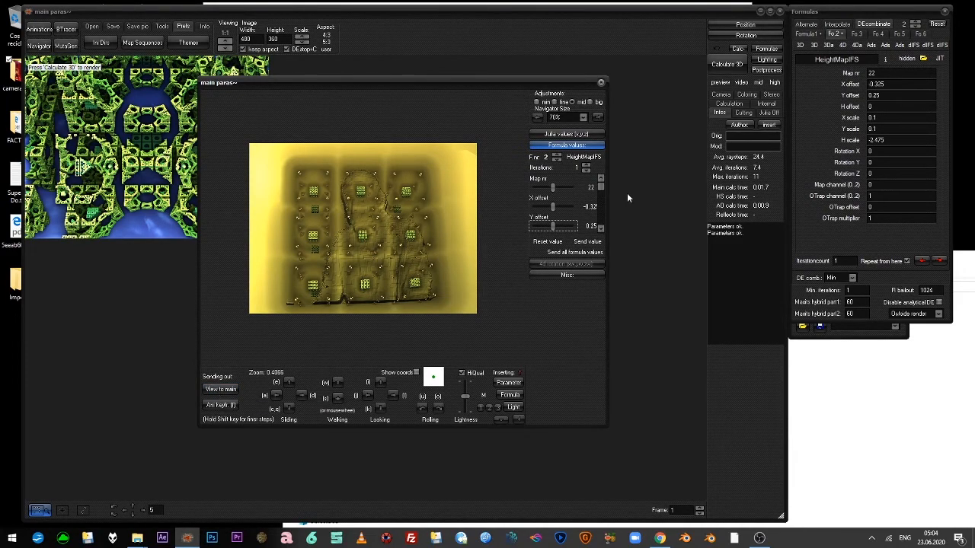
{"action": "left_click", "coordinate": [726, 64]}
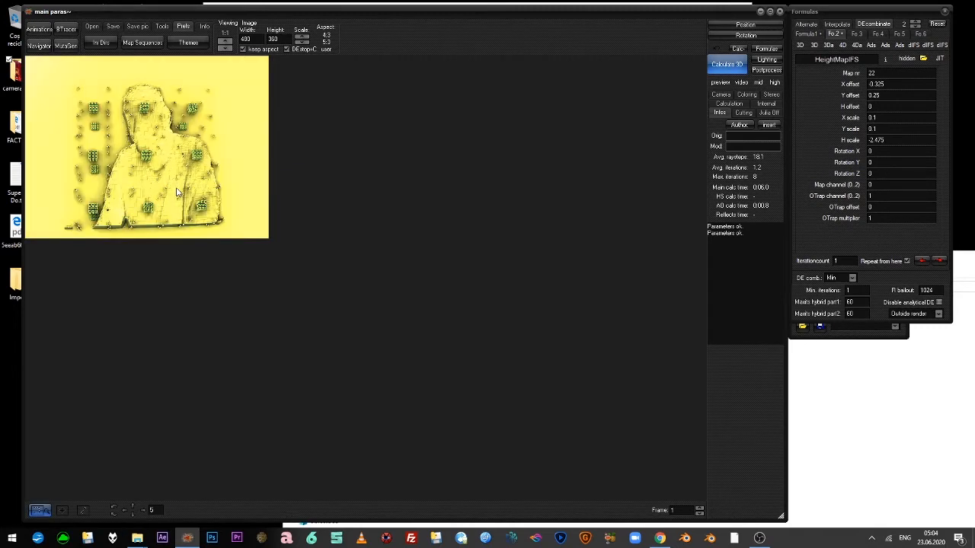
Lower light 1's intensity to 5e-1 and reduce its Y angle to slightly below the middle of its range.
{"action": "left_click", "coordinate": [766, 59]}
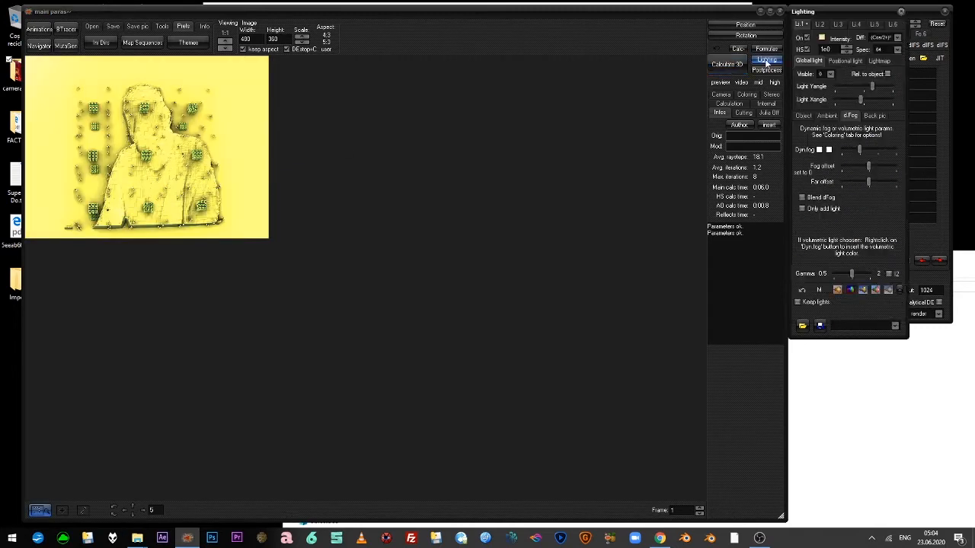
{"action": "left_click", "coordinate": [846, 52]}
{"action": "left_click", "coordinate": [846, 52]}
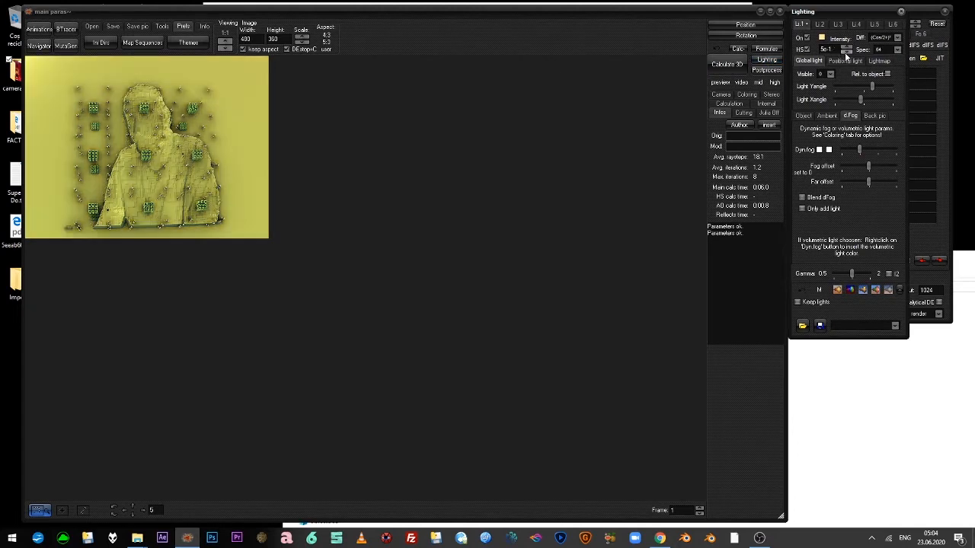
{"action": "left_click_drag", "start_coordinate": [873, 92], "coordinate": [857, 92]}
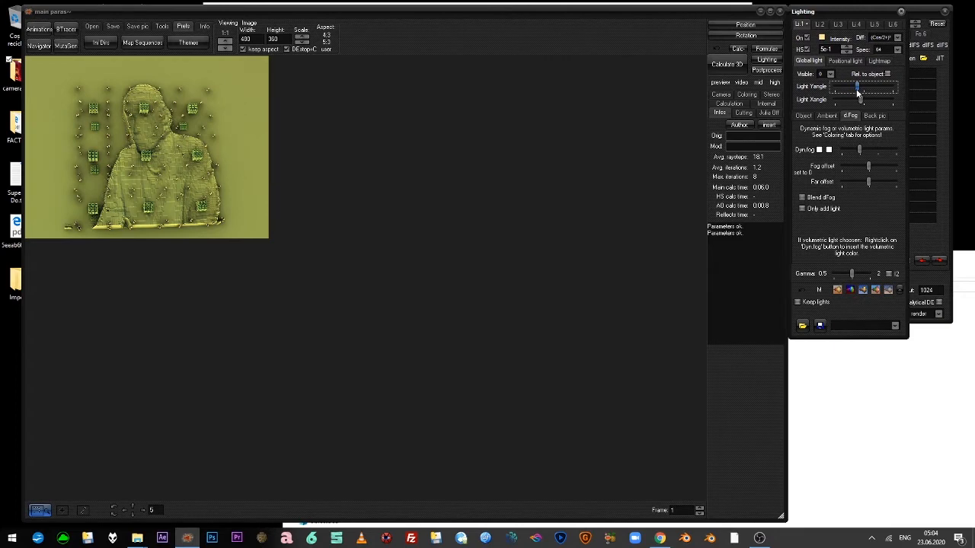
{"action": "left_click_drag", "start_coordinate": [859, 87], "coordinate": [858, 90]}
Reopen the navigator, insert the main window's parameters into it, and bring up the values of formula 1.
{"action": "left_click", "coordinate": [39, 46]}
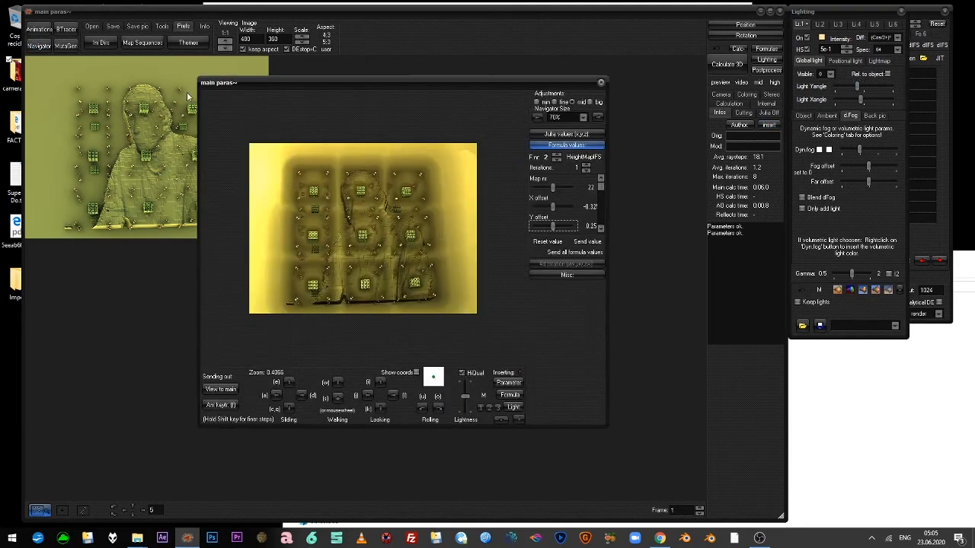
{"action": "left_click", "coordinate": [509, 384]}
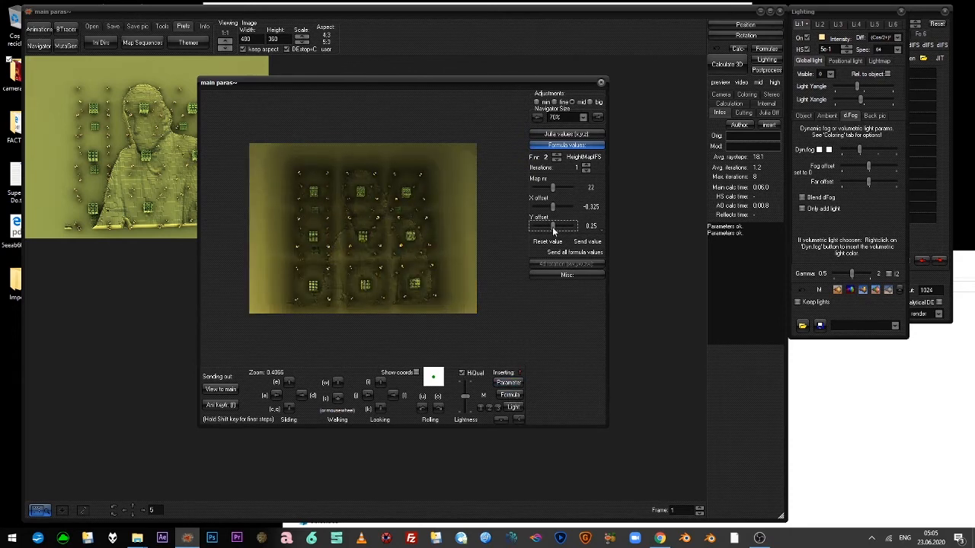
{"action": "left_click", "coordinate": [556, 155]}
{"action": "left_click", "coordinate": [557, 160]}
{"action": "left_click", "coordinate": [557, 160]}
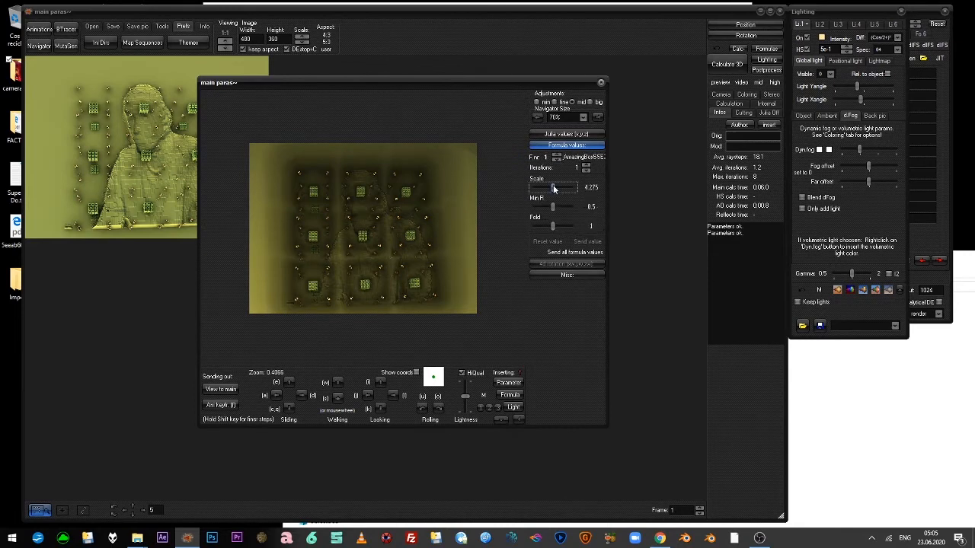
Set the AmazingBoxSSE2 Scale to 3.625 and the HeightMapIFS H offset to 2.2.
{"action": "mouse_move", "coordinate": [558, 186]}
{"action": "left_mouse_down"}
{"action": "mouse_move", "coordinate": [536, 197]}
{"action": "mouse_move", "coordinate": [546, 198]}
{"action": "left_mouse_up"}
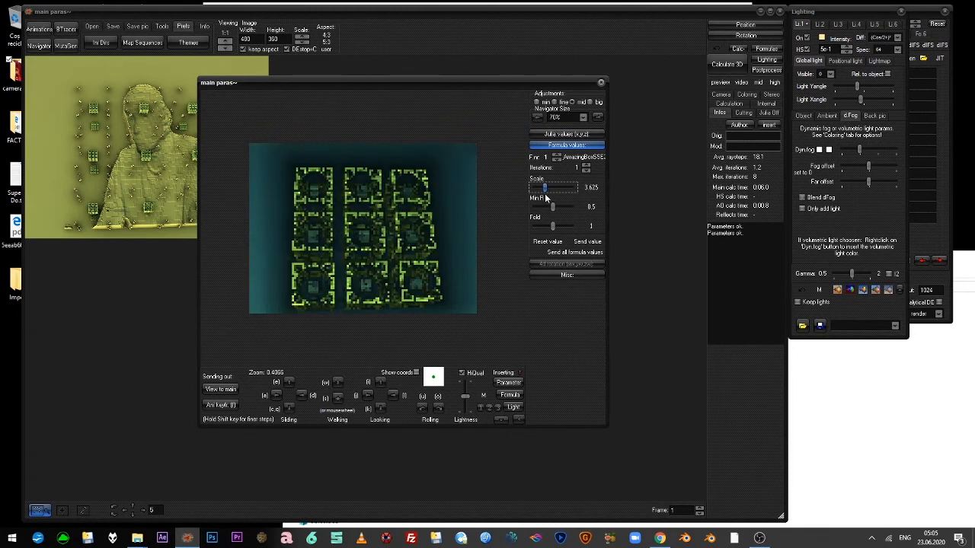
{"action": "left_click", "coordinate": [556, 156]}
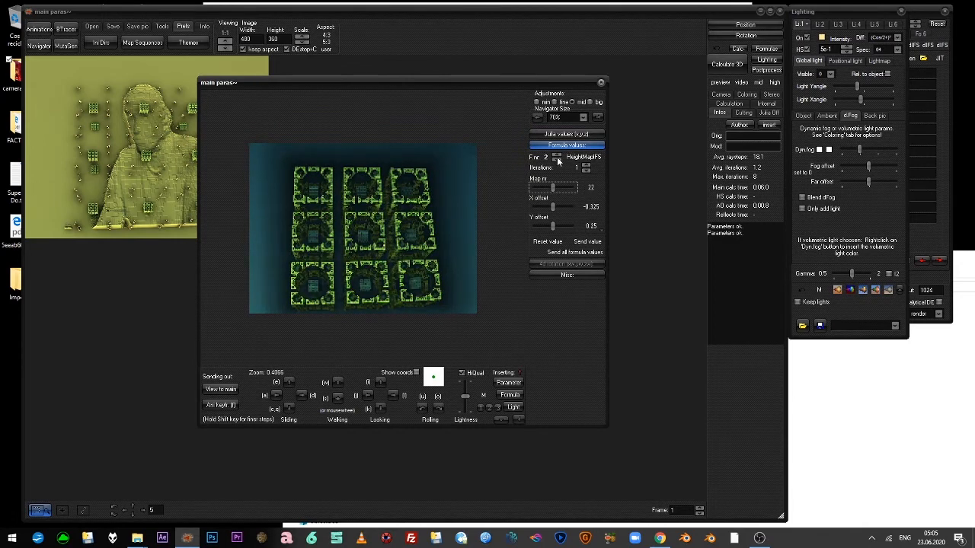
{"action": "scroll", "coordinate": [560, 209], "scroll_direction": "down", "scroll_amount": 1}
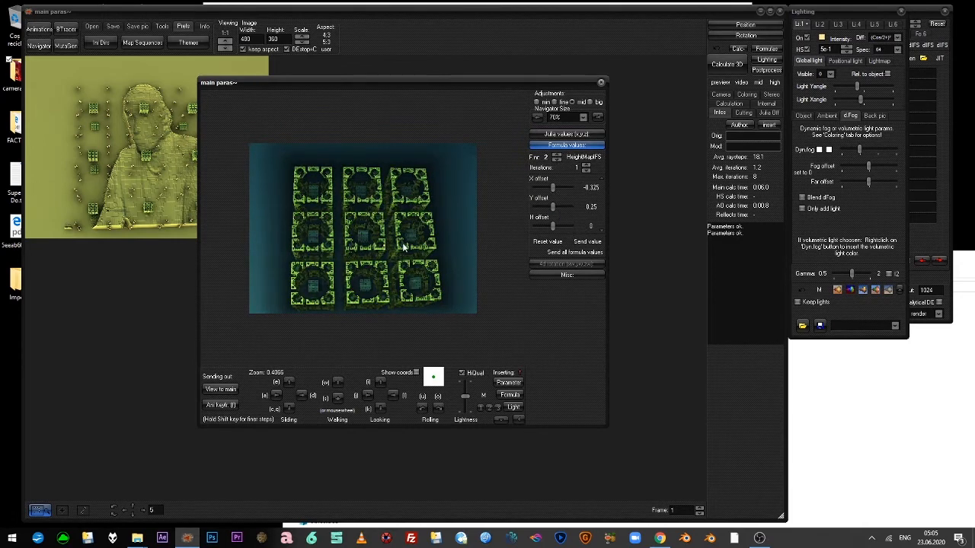
{"action": "left_click", "coordinate": [553, 227]}
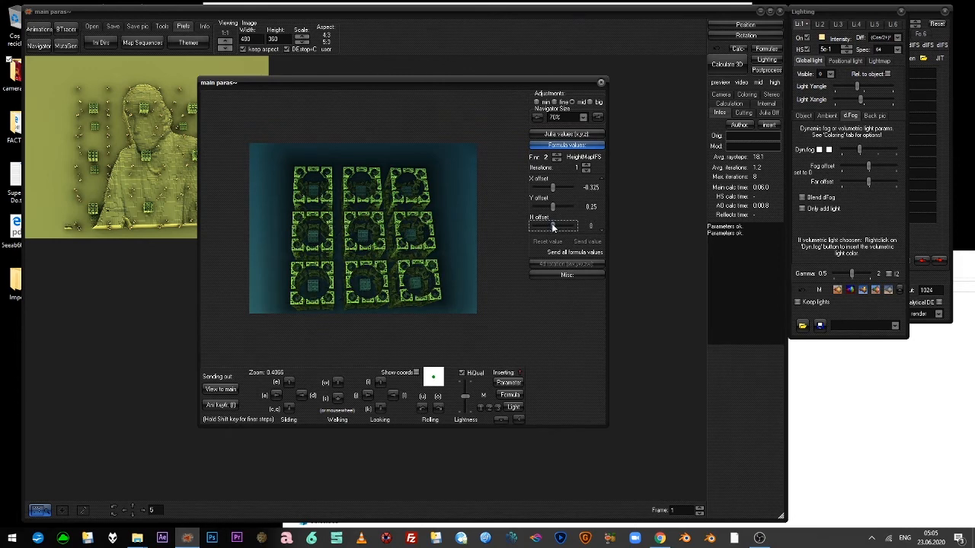
{"action": "left_click_drag", "start_coordinate": [552, 227], "coordinate": [552, 207]}
Set the height map's X offset to -0.4, and render the navigator's view in 3D in the main window.
{"action": "scroll", "coordinate": [555, 203], "scroll_direction": "up", "scroll_amount": 1}
{"action": "left_click", "coordinate": [553, 207]}
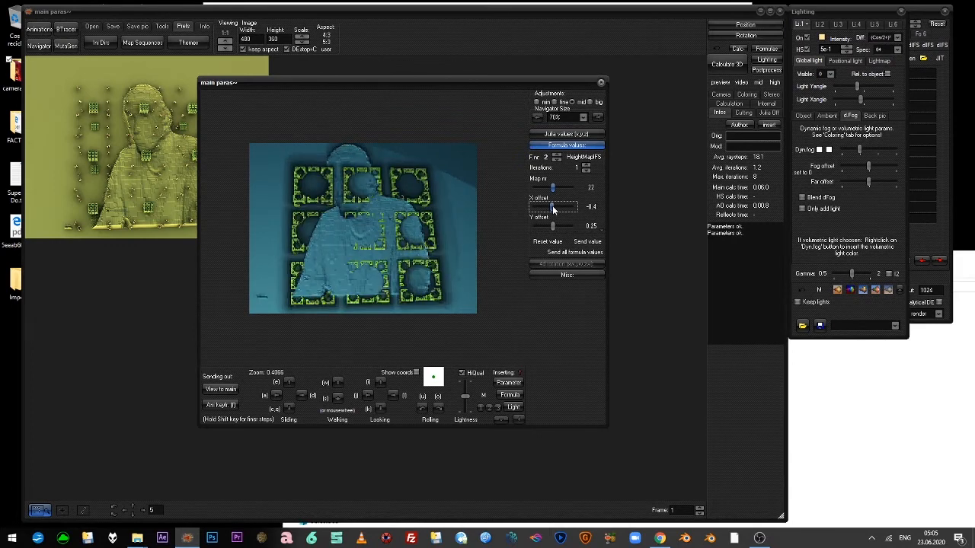
{"action": "left_click", "coordinate": [224, 389]}
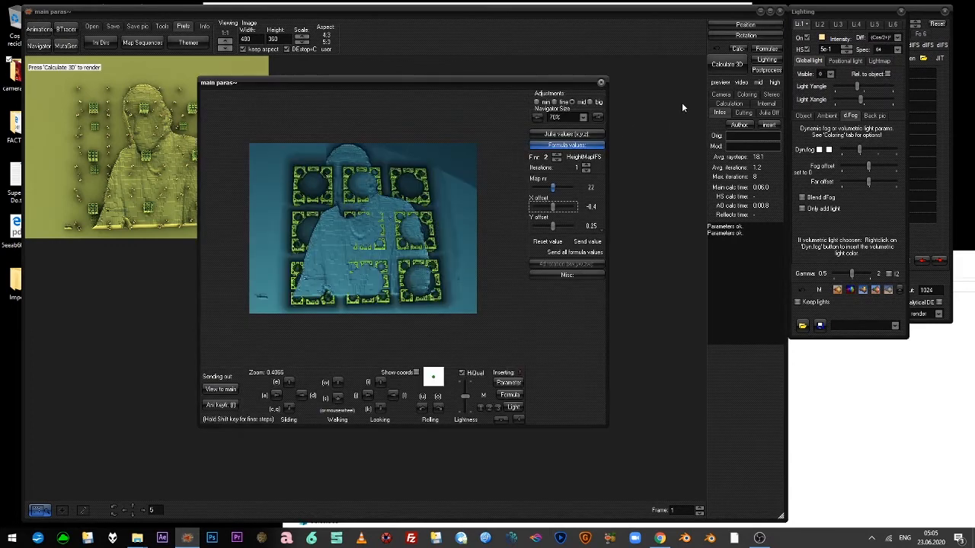
{"action": "left_click", "coordinate": [726, 64]}
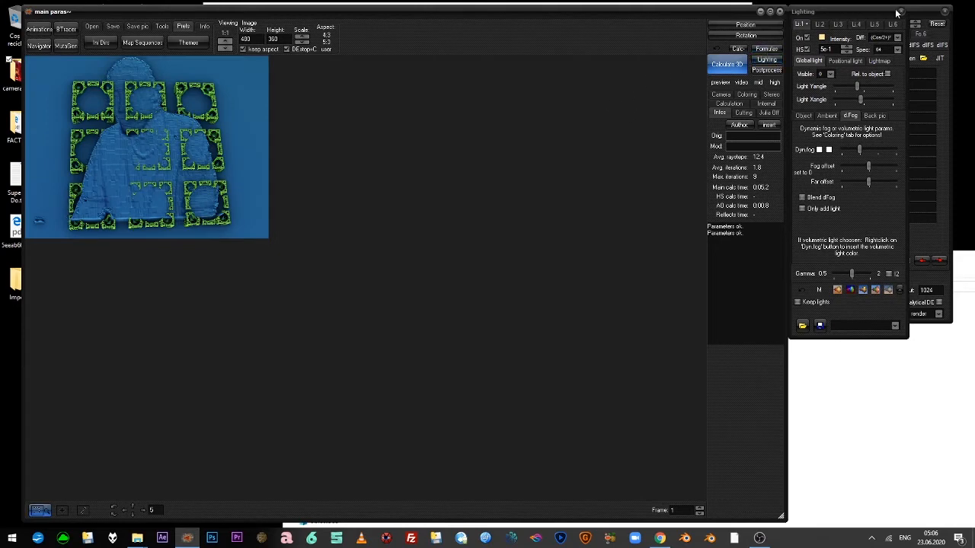
Bring the Formulas window forward and load ABoxModKali into the third formula slot.
{"action": "left_click", "coordinate": [922, 9]}
{"action": "left_click_drag", "start_coordinate": [921, 11], "coordinate": [851, 73]}
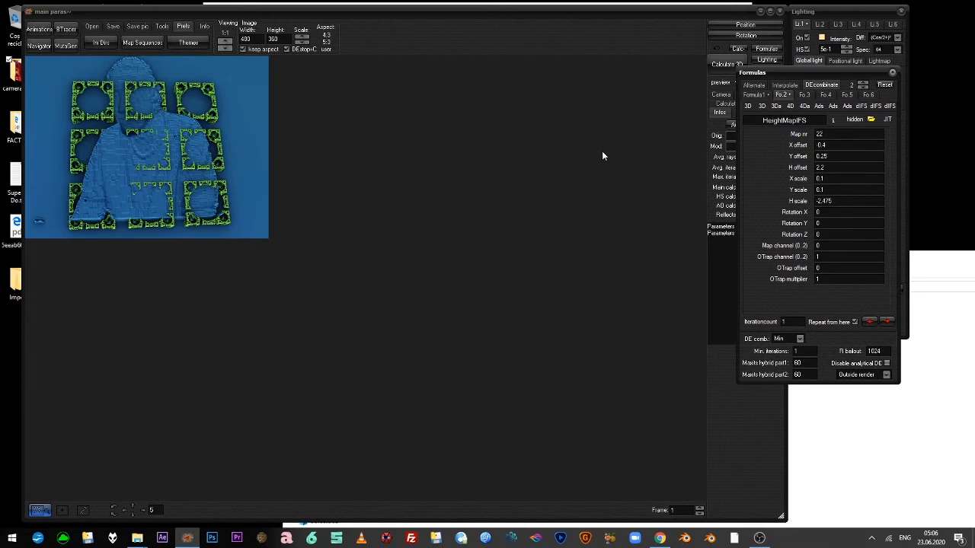
{"action": "left_click", "coordinate": [805, 97]}
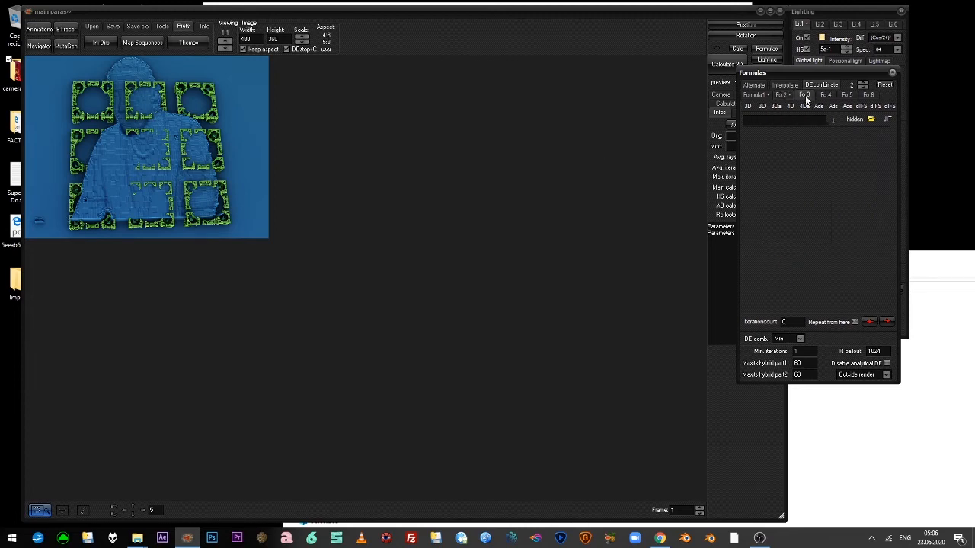
{"action": "left_click", "coordinate": [791, 107]}
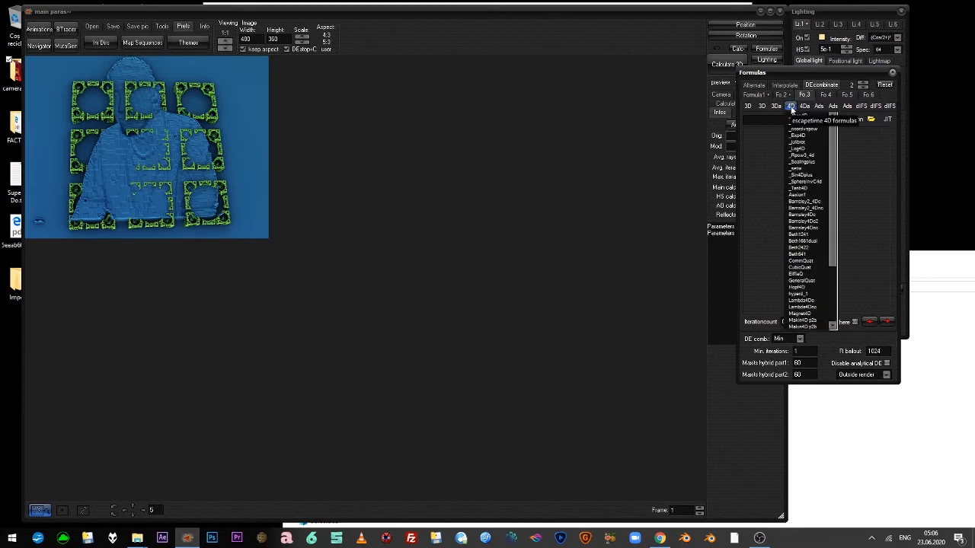
{"action": "left_click", "coordinate": [784, 120]}
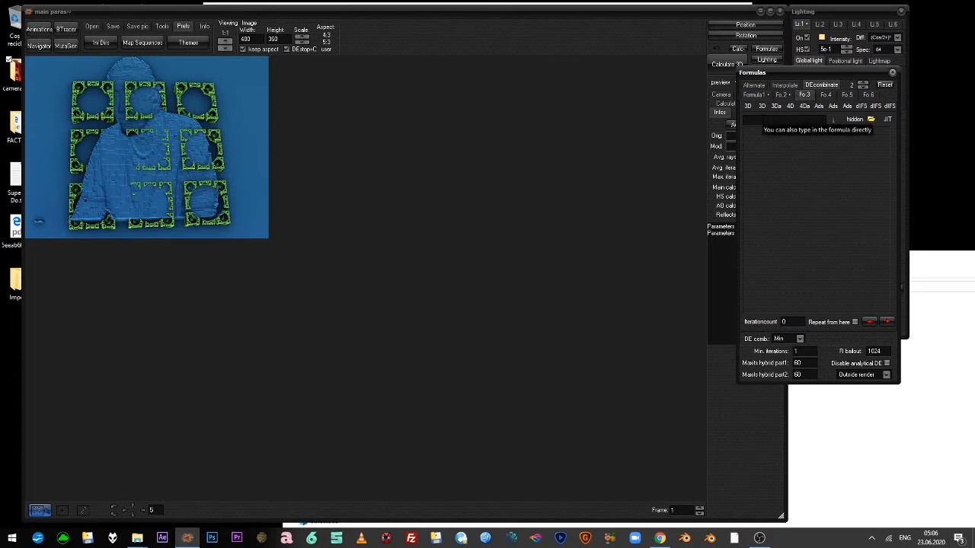
{"action": "type", "text": "box"}
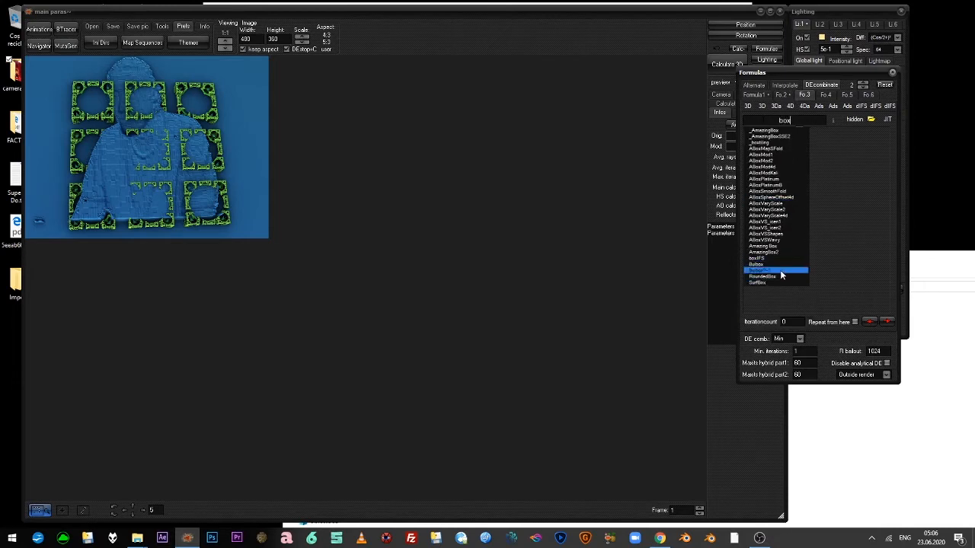
{"action": "left_click", "coordinate": [779, 175]}
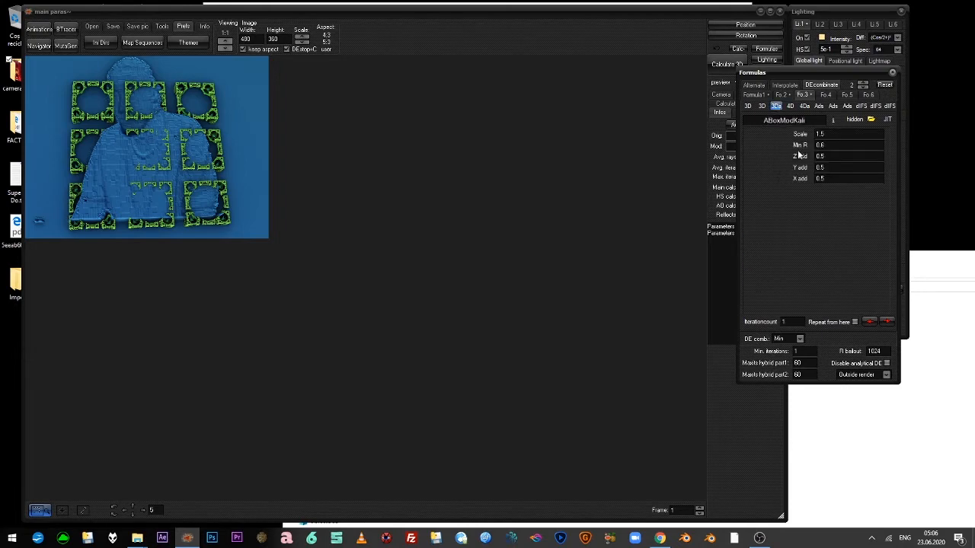
Swap the second and third formulas so ABoxModKali sits in slot 2 and HeightMapIFS in slot 3, and check the order of all three.
{"action": "left_click_drag", "start_coordinate": [789, 71], "coordinate": [568, 131]}
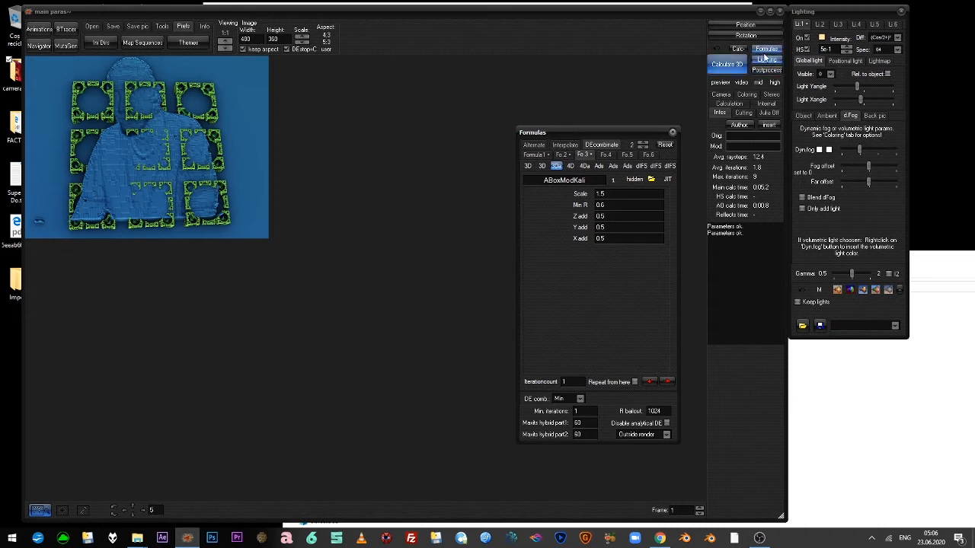
{"action": "left_click_drag", "start_coordinate": [829, 10], "coordinate": [776, 90]}
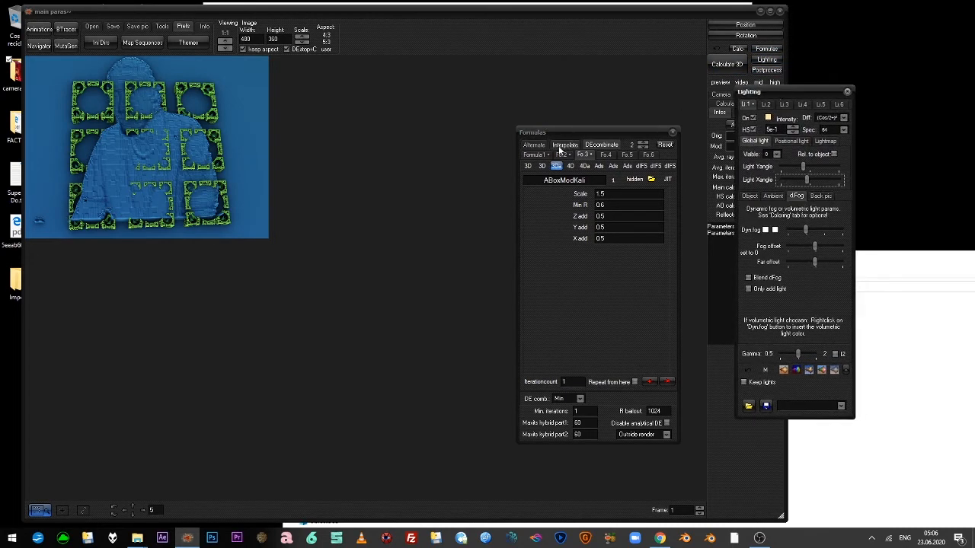
{"action": "left_click", "coordinate": [575, 178]}
{"action": "left_click", "coordinate": [575, 165]}
{"action": "left_click", "coordinate": [562, 154]}
{"action": "left_click", "coordinate": [584, 155]}
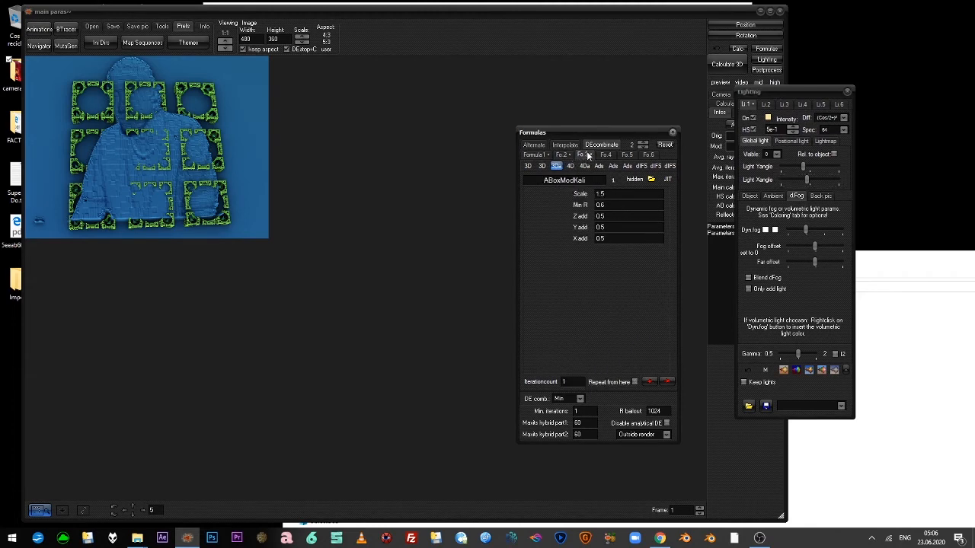
{"action": "left_click", "coordinate": [650, 383]}
{"action": "left_click", "coordinate": [583, 154]}
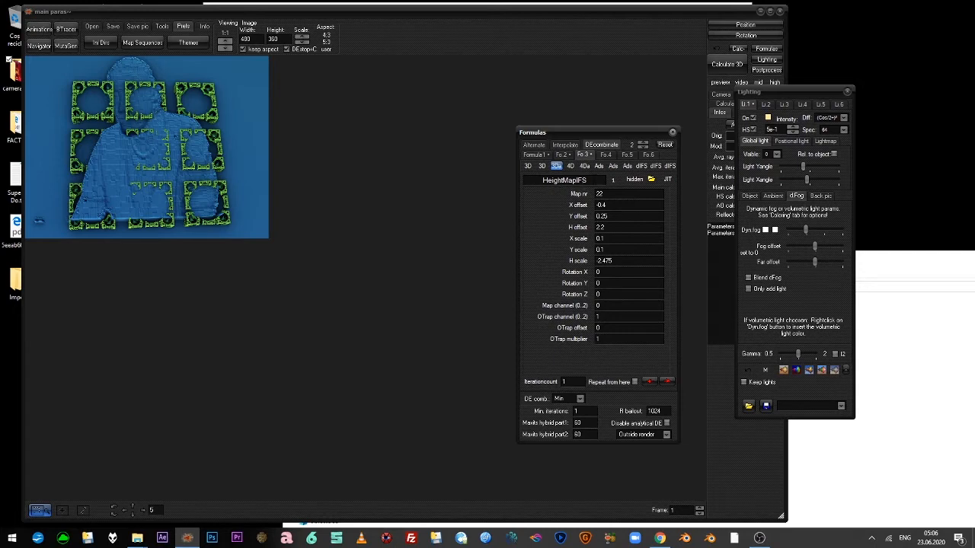
{"action": "left_click", "coordinate": [561, 155]}
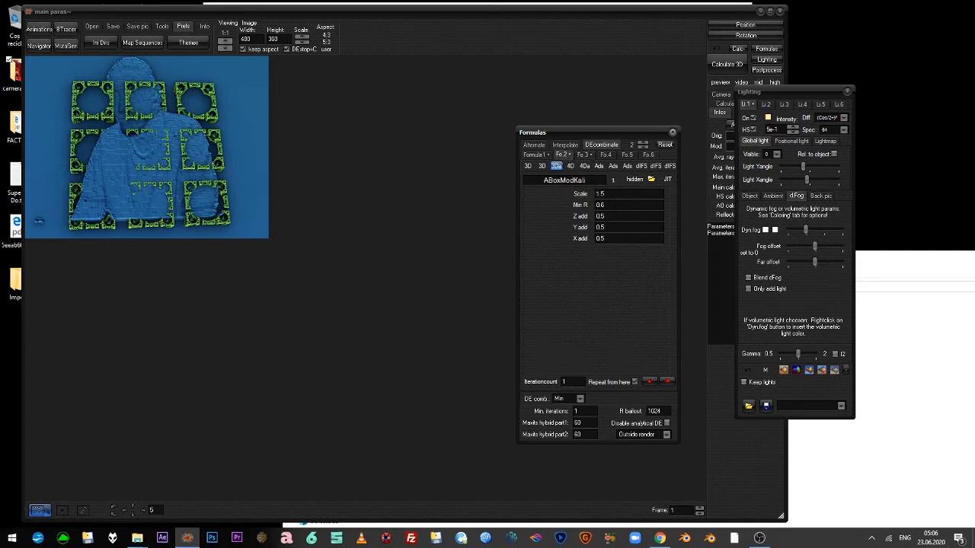
{"action": "left_click", "coordinate": [535, 155]}
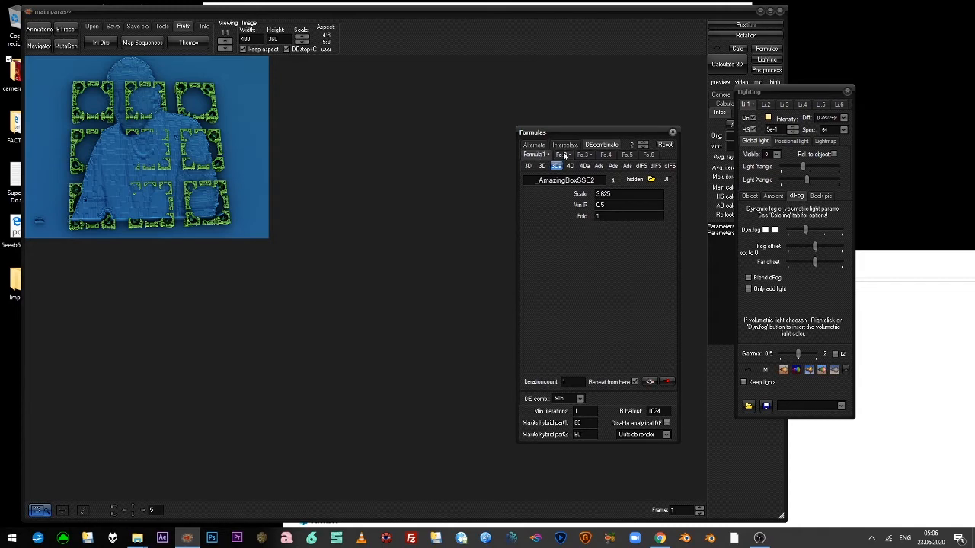
{"action": "left_click", "coordinate": [561, 154]}
{"action": "left_click", "coordinate": [583, 155]}
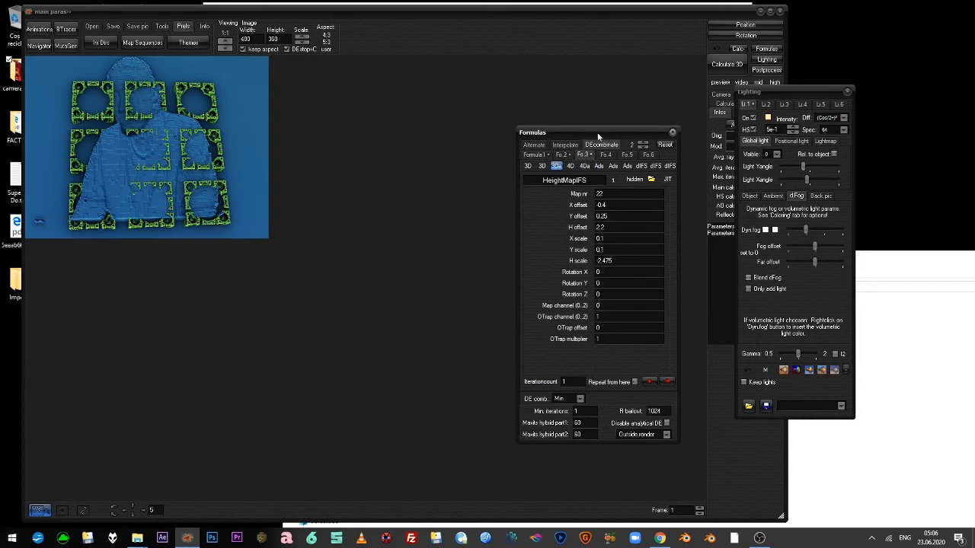
Raise the DEcombine number to 3 so the combination starts at HeightMapIFS, and render in 3D.
{"action": "left_click_drag", "start_coordinate": [598, 134], "coordinate": [606, 109]}
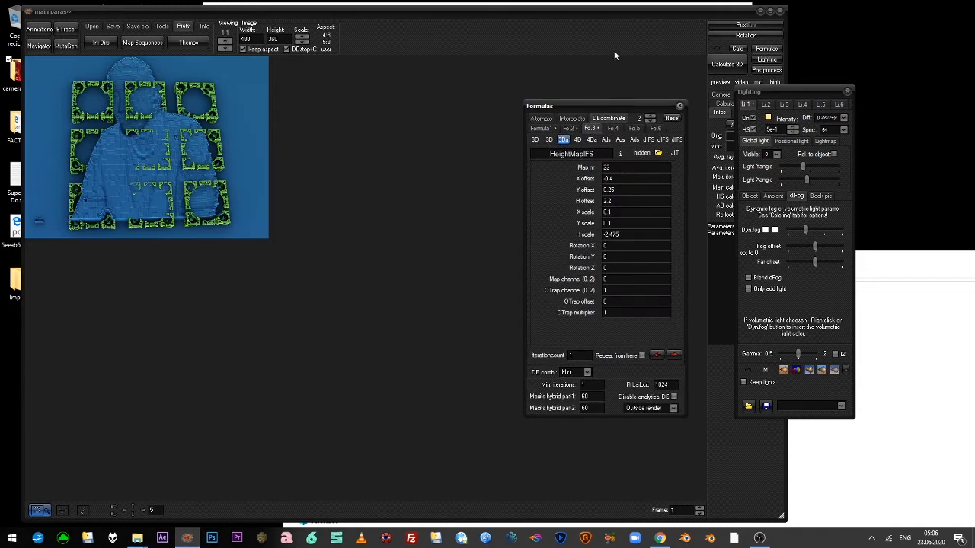
{"action": "left_click", "coordinate": [652, 117]}
{"action": "left_click", "coordinate": [727, 64]}
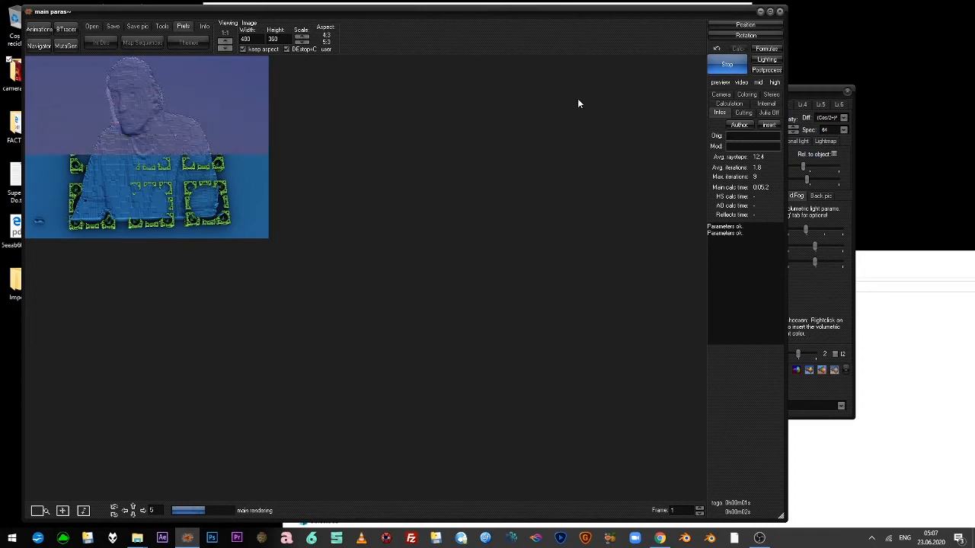
Insert the main window's parameters into the reopened navigator and set the ABoxModKali Scale to -1.925.
{"action": "left_click", "coordinate": [39, 45]}
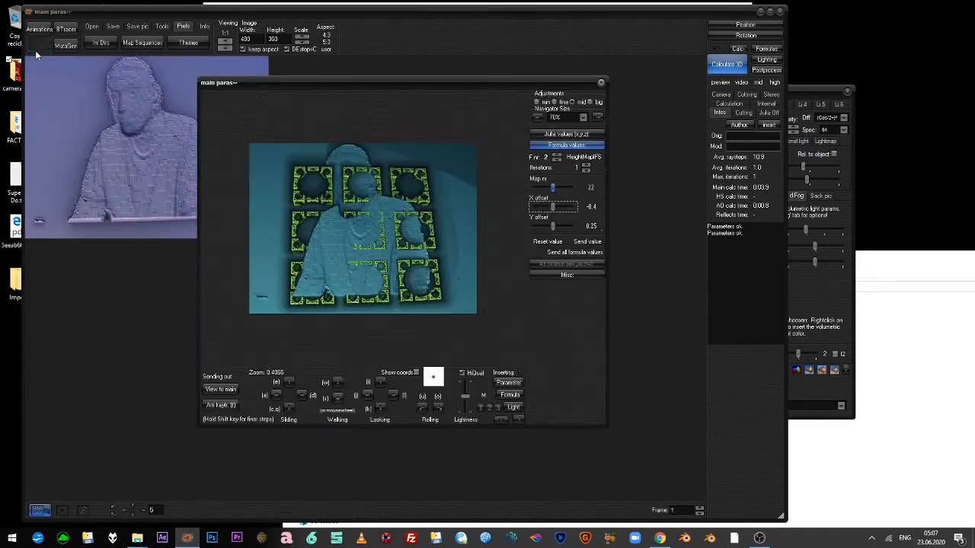
{"action": "left_click", "coordinate": [510, 381]}
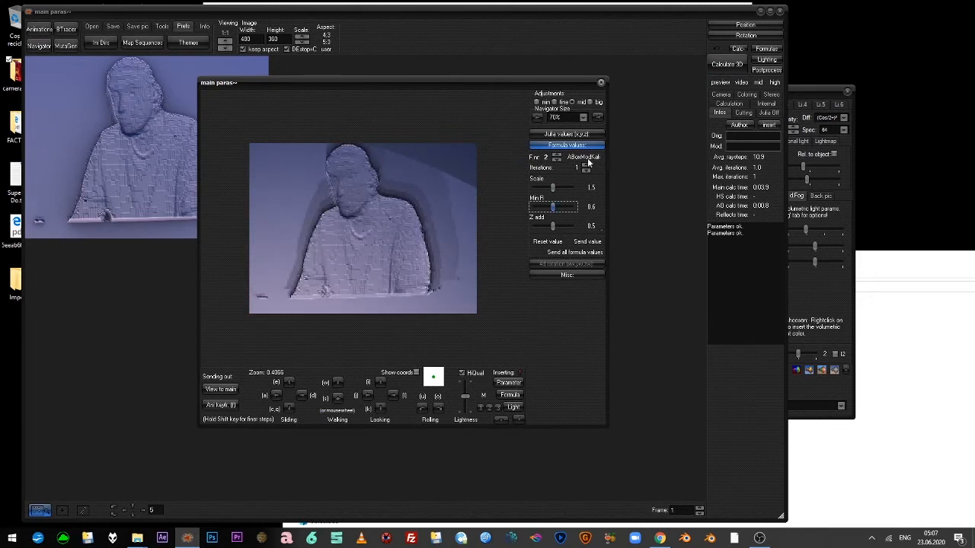
{"action": "mouse_move", "coordinate": [552, 188]}
{"action": "left_mouse_down"}
{"action": "mouse_move", "coordinate": [576, 191]}
{"action": "mouse_move", "coordinate": [523, 189]}
{"action": "mouse_move", "coordinate": [555, 188]}
{"action": "left_mouse_up"}
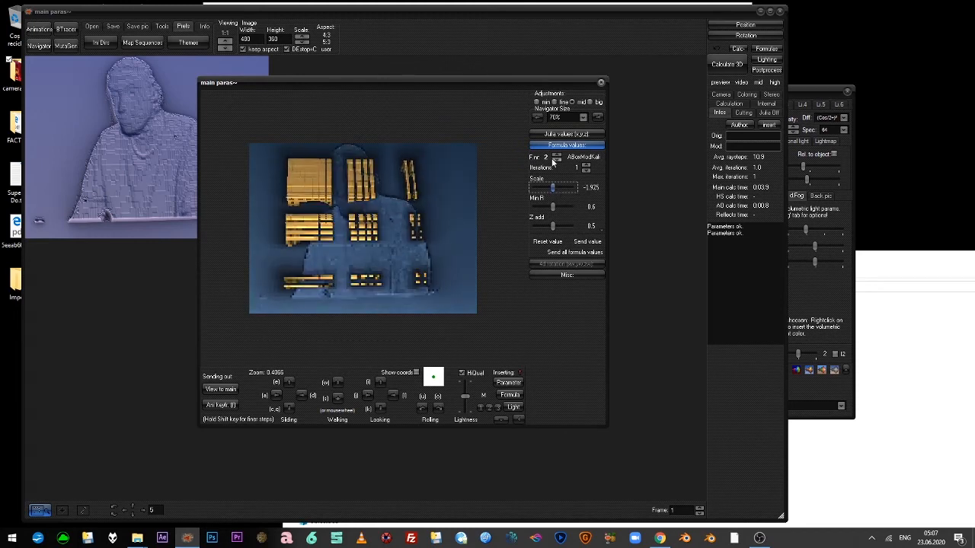
Set the AmazingBoxSSE2 Scale to 4.075, and render the navigator's view in 3D in the main window.
{"action": "left_click", "coordinate": [555, 159]}
{"action": "left_click_drag", "start_coordinate": [553, 188], "coordinate": [561, 191]}
{"action": "mouse_move", "coordinate": [556, 186]}
{"action": "left_mouse_down"}
{"action": "mouse_move", "coordinate": [537, 186]}
{"action": "mouse_move", "coordinate": [568, 189]}
{"action": "mouse_move", "coordinate": [556, 188]}
{"action": "left_mouse_up"}
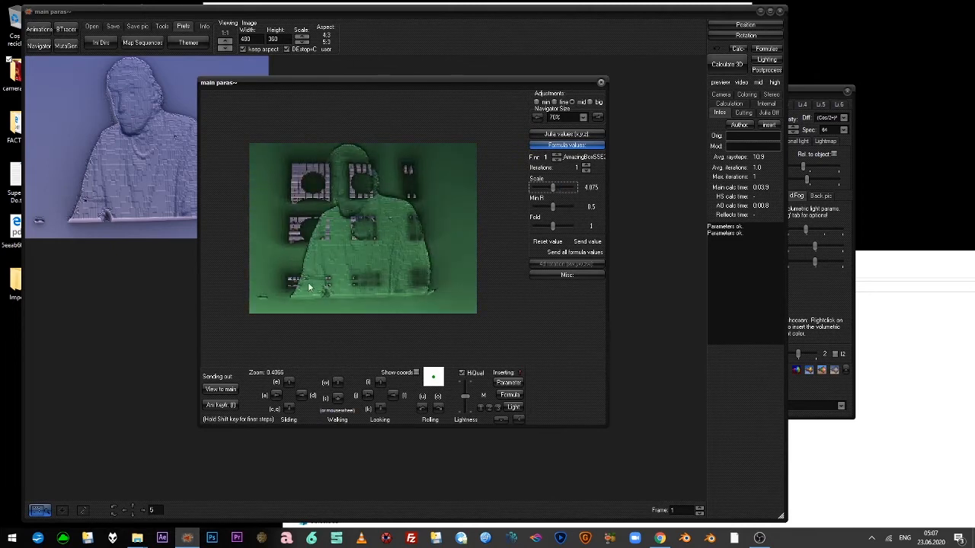
{"action": "left_click", "coordinate": [221, 389]}
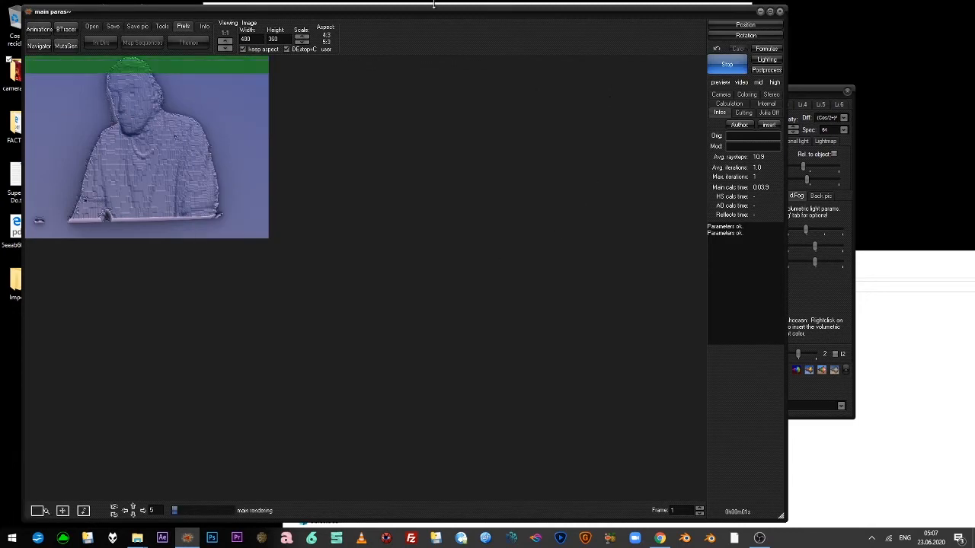
Bring up the Formulas window beside the main window, set the DE comb mode to Max and render in 3D.
{"action": "left_click", "coordinate": [766, 59]}
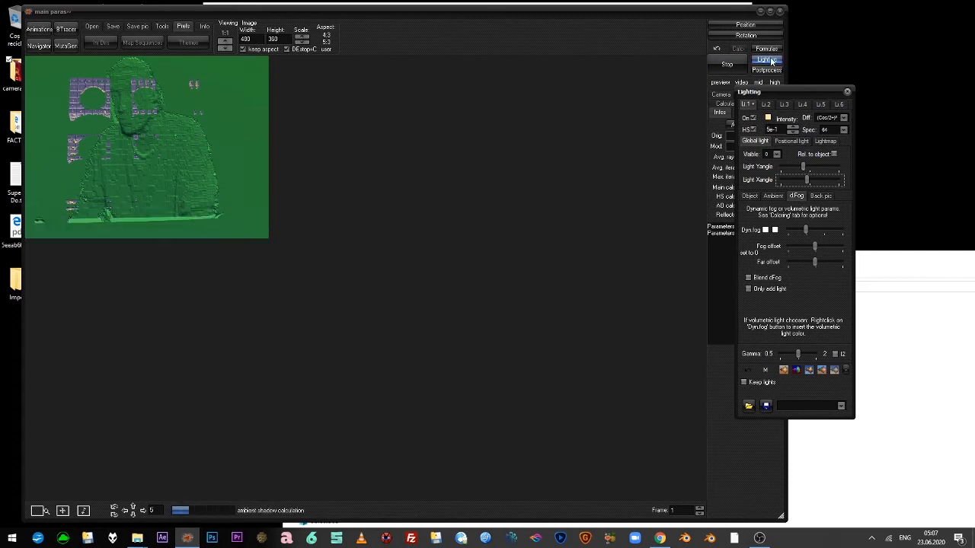
{"action": "left_click_drag", "start_coordinate": [719, 11], "coordinate": [702, 28]}
{"action": "left_click", "coordinate": [753, 68]}
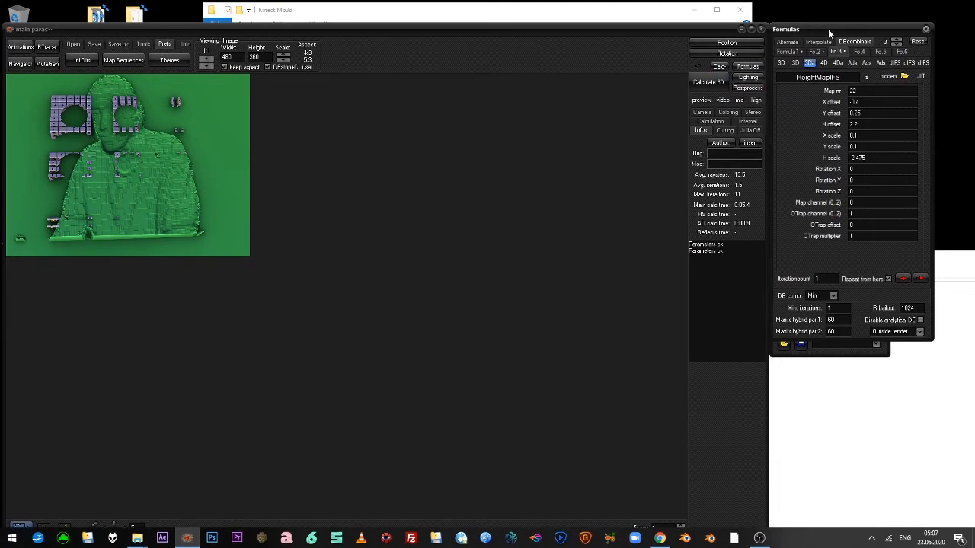
{"action": "left_click", "coordinate": [818, 77]}
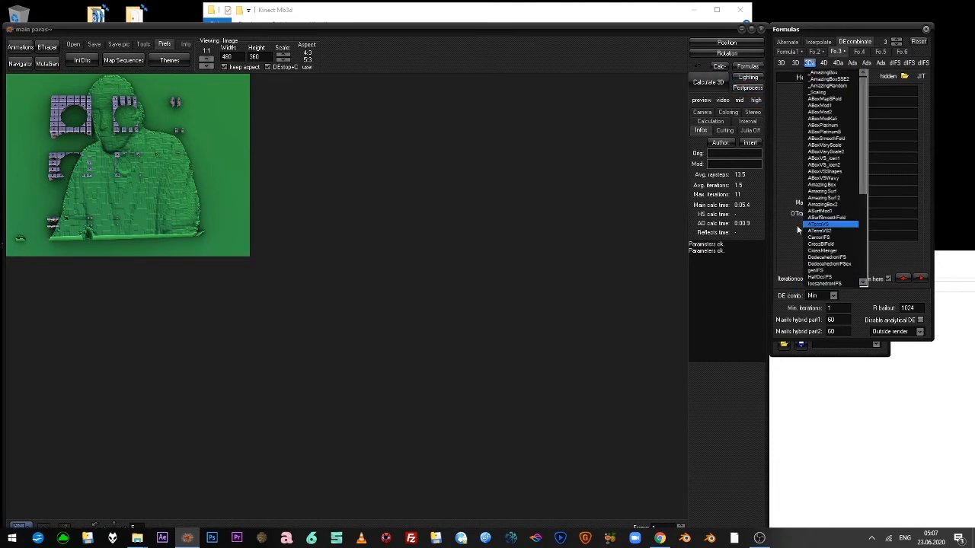
{"action": "left_click", "coordinate": [797, 228]}
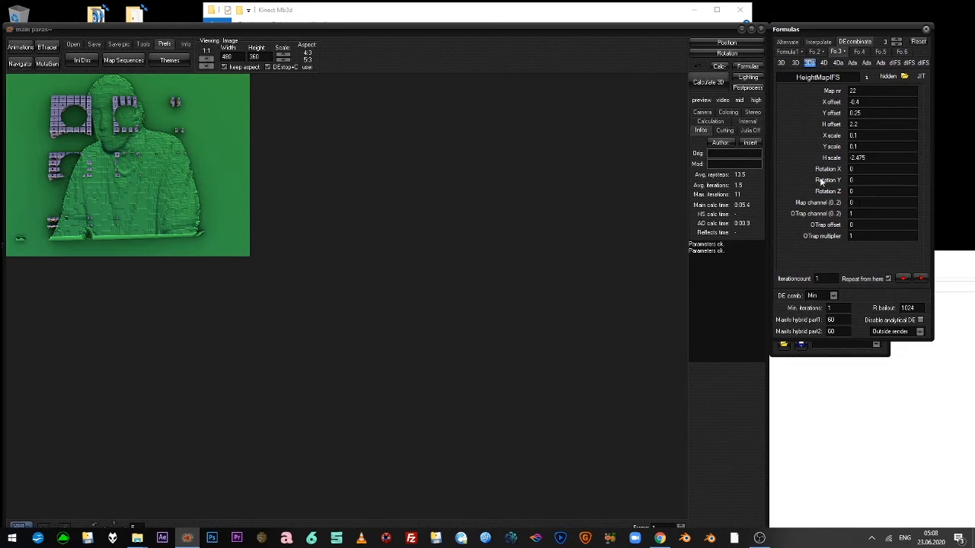
{"action": "left_click", "coordinate": [834, 297]}
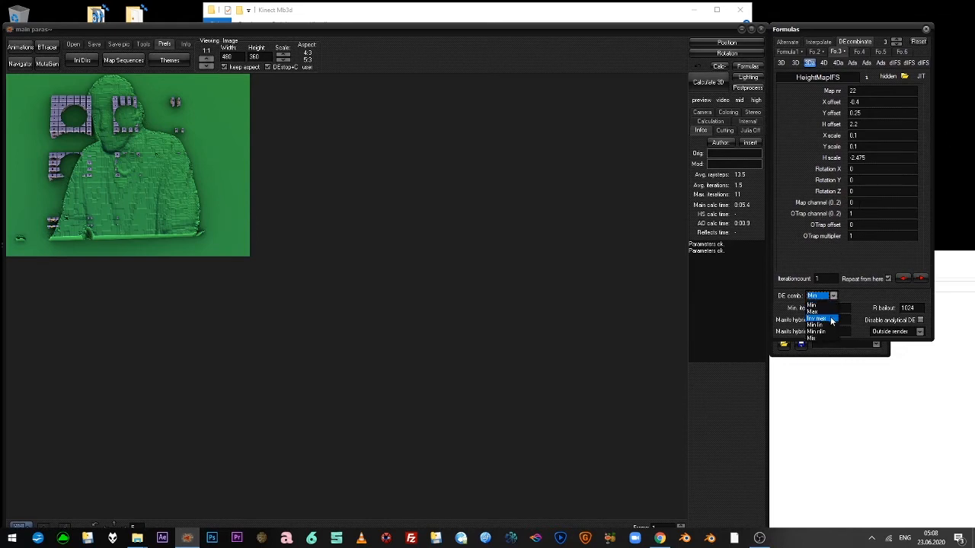
{"action": "left_click", "coordinate": [824, 312]}
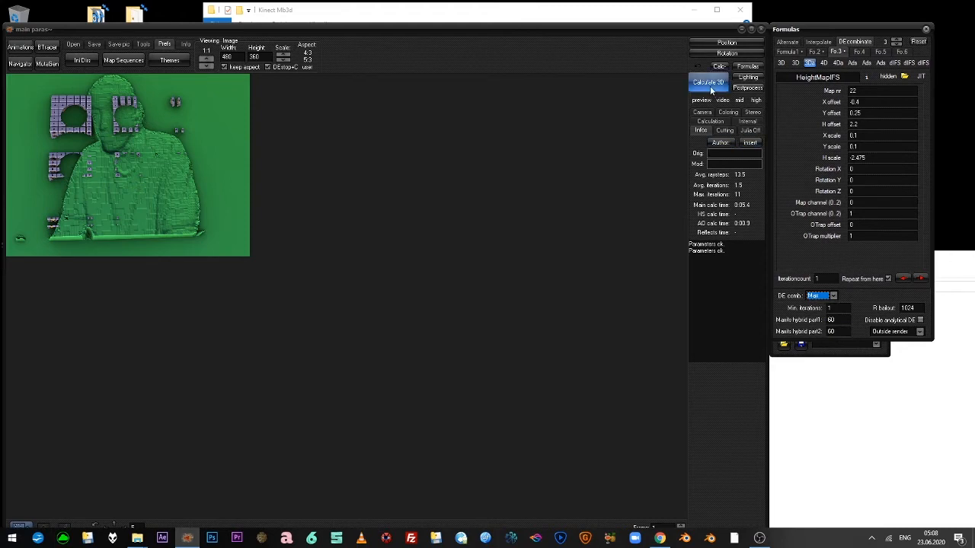
{"action": "left_click", "coordinate": [832, 296]}
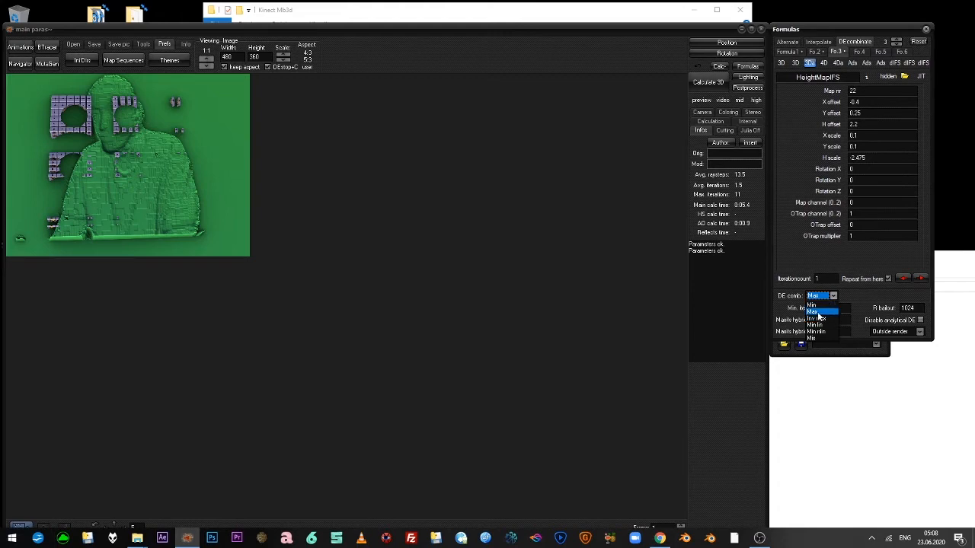
{"action": "left_click", "coordinate": [817, 313]}
{"action": "left_click", "coordinate": [710, 83]}
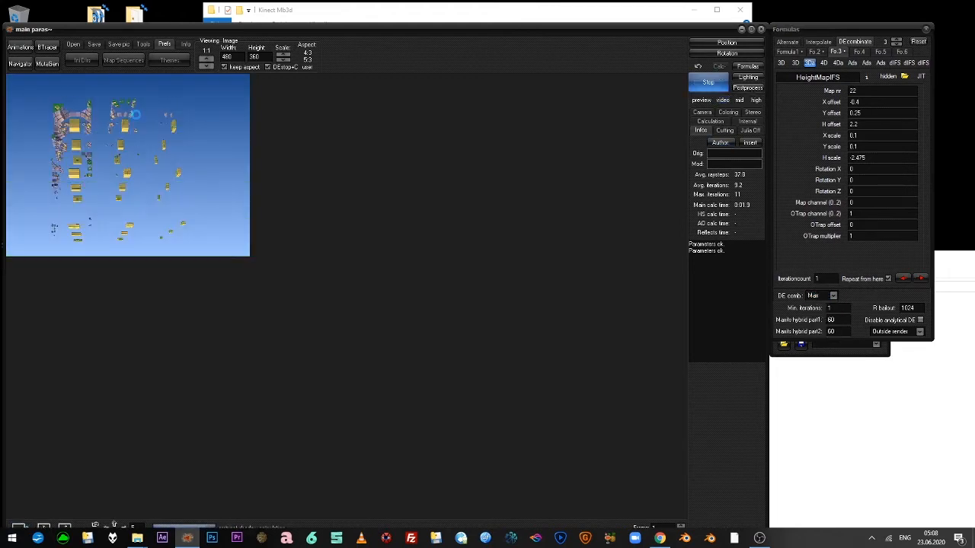
Set the DE comb mode to Min lin and render the image in 3D.
{"action": "mouse_move", "coordinate": [188, 32]}
{"action": "left_mouse_down"}
{"action": "mouse_move", "coordinate": [242, 31]}
{"action": "mouse_move", "coordinate": [192, 32]}
{"action": "left_mouse_up"}
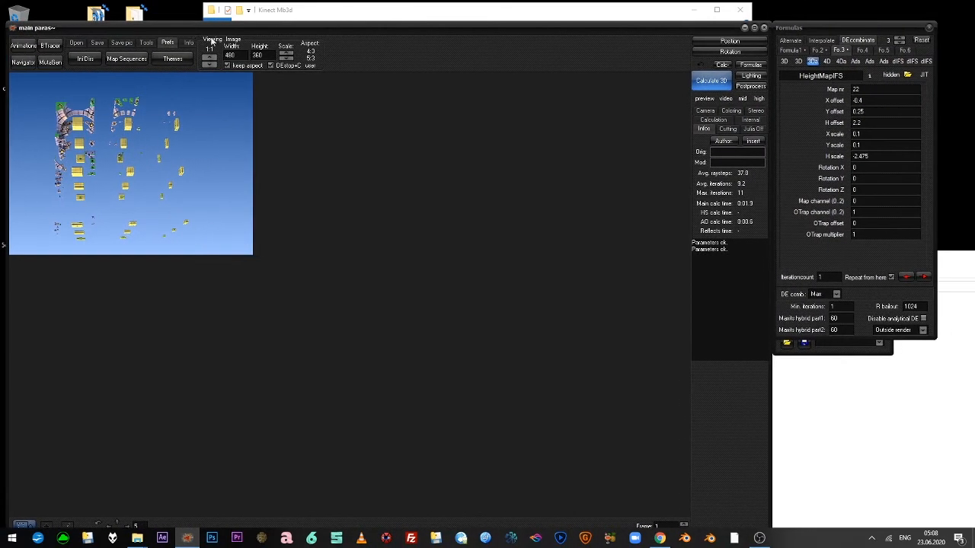
{"action": "left_click", "coordinate": [821, 294]}
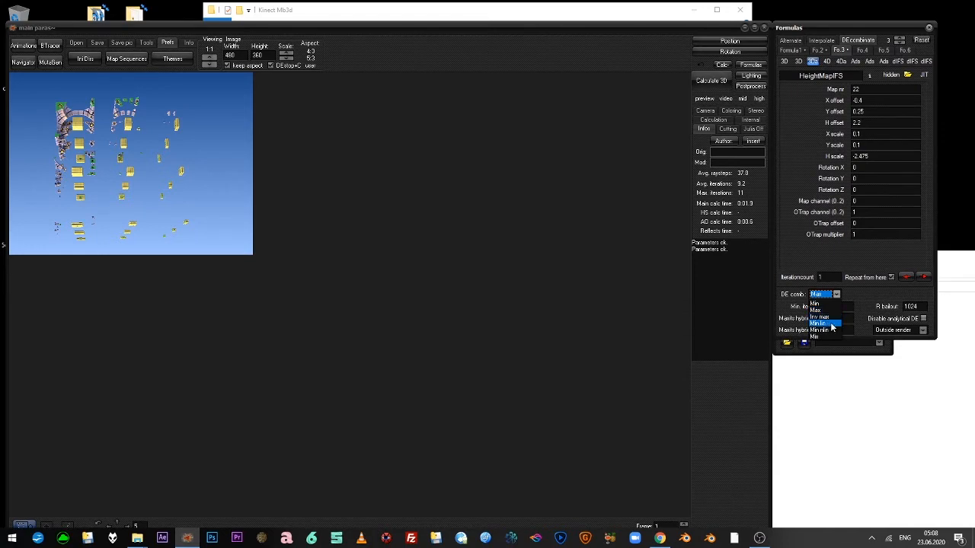
{"action": "left_click", "coordinate": [832, 326]}
{"action": "left_click", "coordinate": [704, 83]}
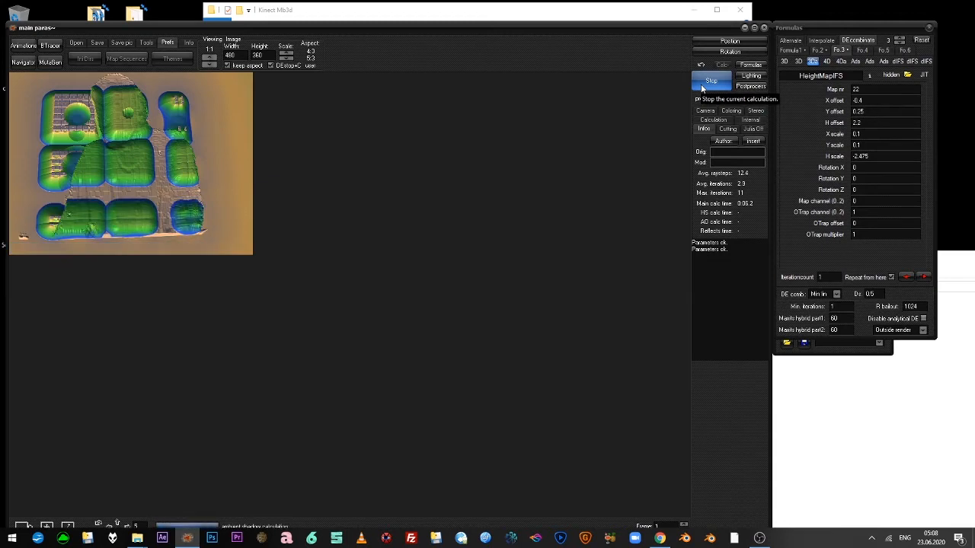
Insert the main window's parameters into the reopened navigator and set the AmazingBoxSSE2 Scale to 6.175.
{"action": "left_click", "coordinate": [23, 62]}
{"action": "left_click", "coordinate": [510, 383]}
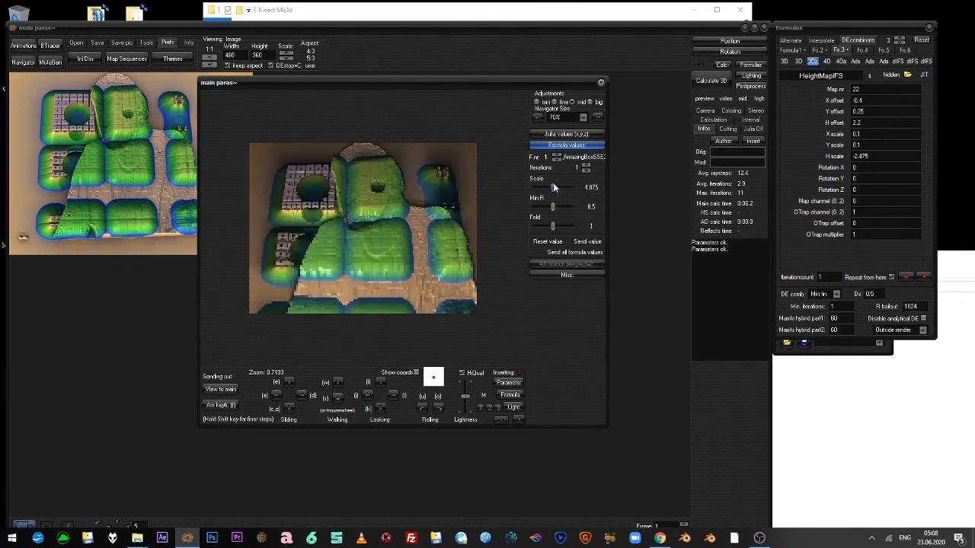
{"action": "mouse_move", "coordinate": [559, 186]}
{"action": "left_mouse_down"}
{"action": "mouse_move", "coordinate": [536, 188]}
{"action": "mouse_move", "coordinate": [572, 188]}
{"action": "mouse_move", "coordinate": [567, 196]}
{"action": "left_mouse_up"}
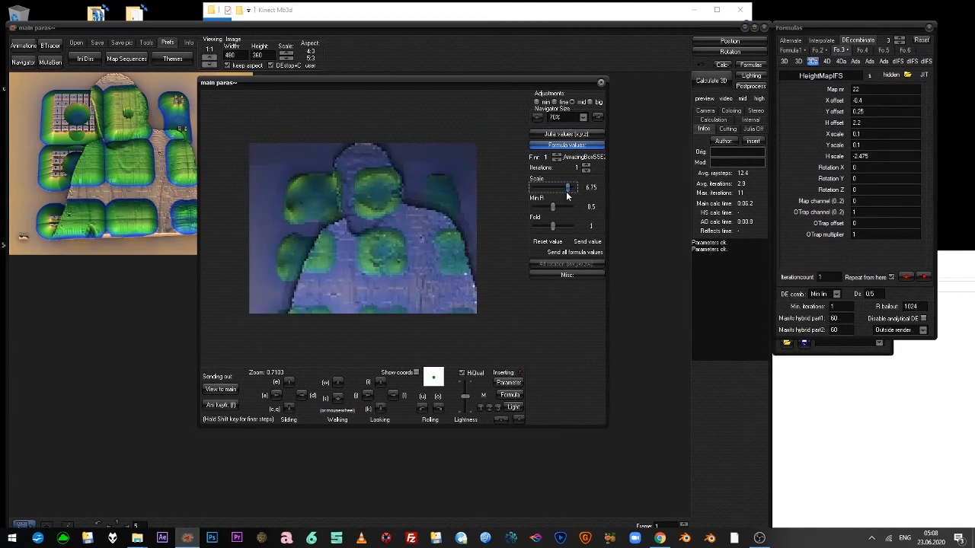
Set the ABoxModKali Scale to -2.85, Min R to 2.875 and Z add to 4.25 in the navigator.
{"action": "left_click", "coordinate": [556, 155]}
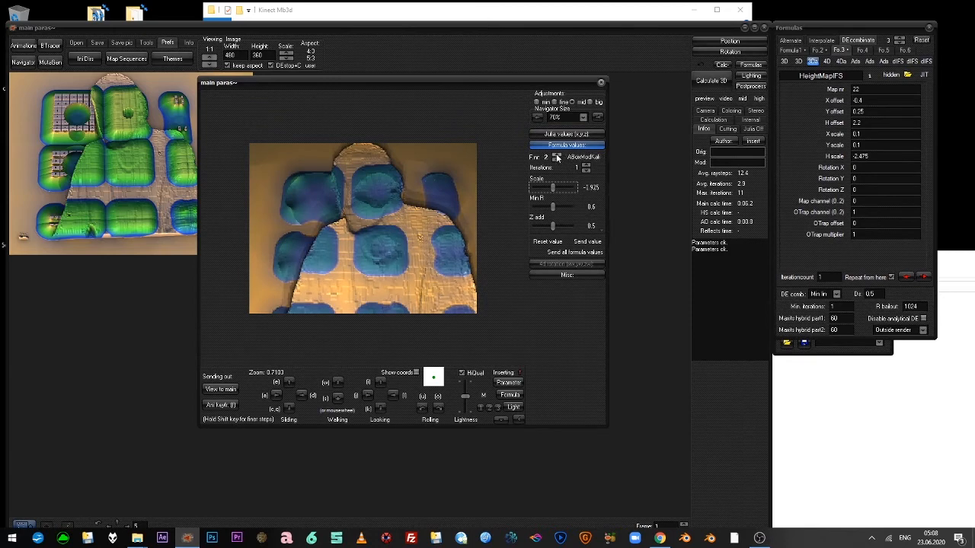
{"action": "left_click_drag", "start_coordinate": [553, 189], "coordinate": [567, 229]}
{"action": "left_click", "coordinate": [553, 209]}
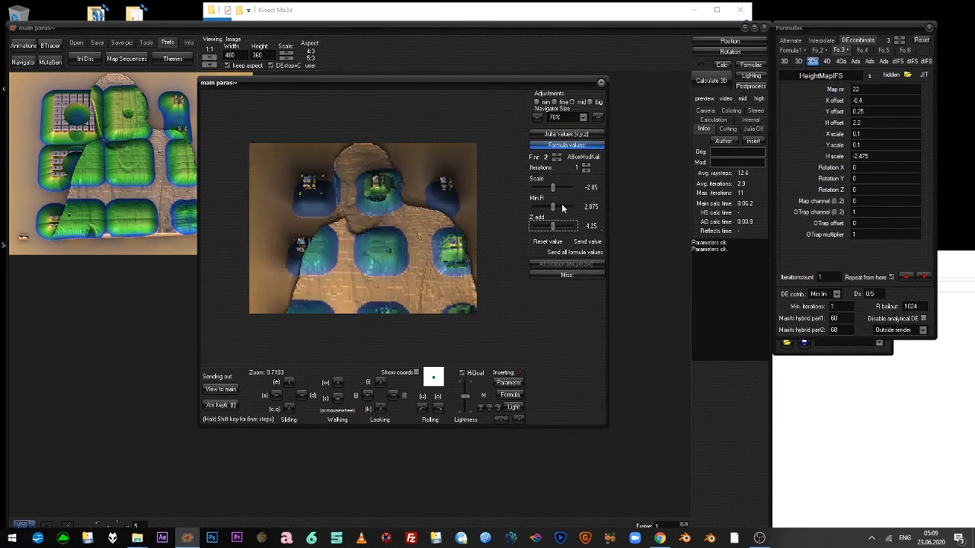
Set the H scale of the HeightMapIFS formula to -6.1 in the navigator.
{"action": "left_click", "coordinate": [557, 160]}
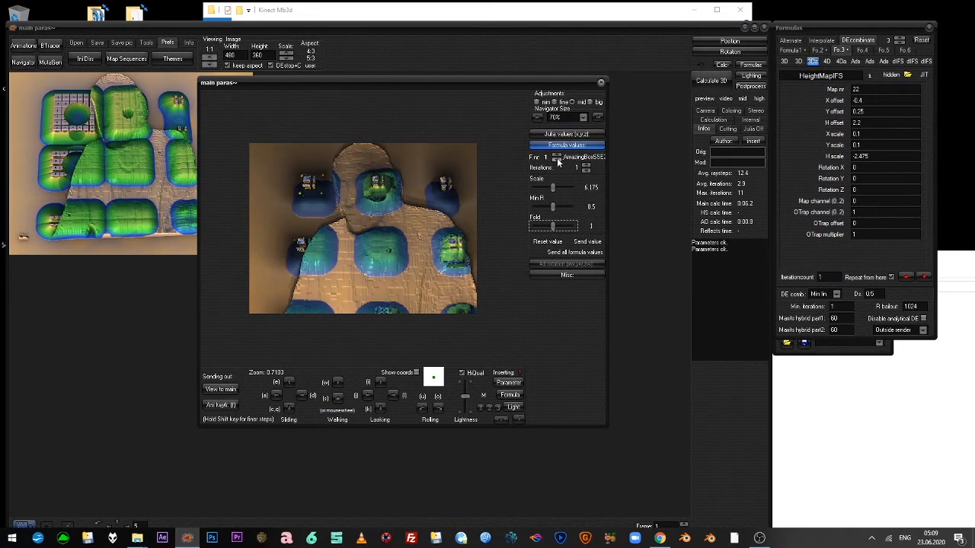
{"action": "left_click", "coordinate": [557, 157]}
{"action": "left_click", "coordinate": [557, 157]}
{"action": "scroll", "coordinate": [558, 218], "scroll_direction": "down", "scroll_amount": 2}
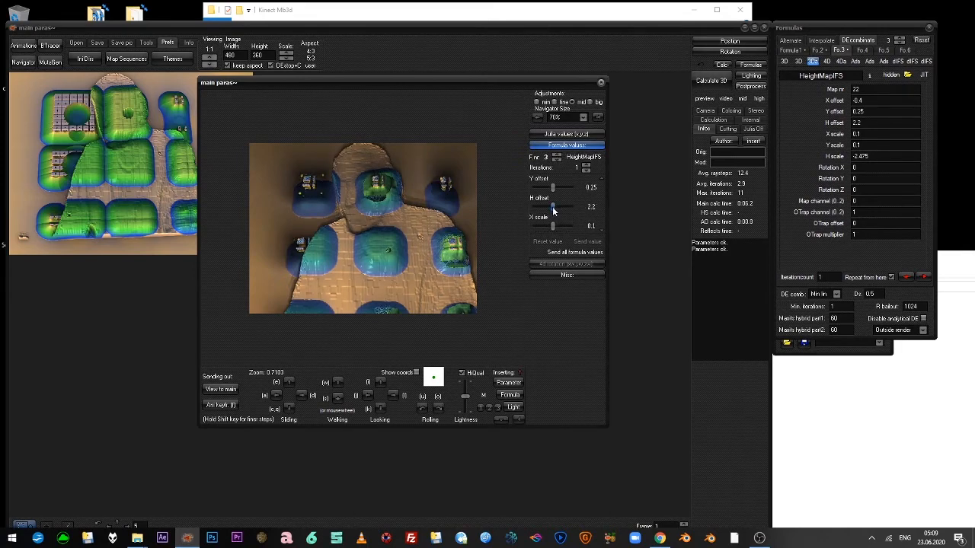
{"action": "scroll", "coordinate": [552, 207], "scroll_direction": "down", "scroll_amount": 1}
{"action": "scroll", "coordinate": [579, 206], "scroll_direction": "up", "scroll_amount": 3}
{"action": "scroll", "coordinate": [575, 207], "scroll_direction": "down", "scroll_amount": 2}
{"action": "scroll", "coordinate": [552, 205], "scroll_direction": "up", "scroll_amount": 1}
{"action": "scroll", "coordinate": [582, 209], "scroll_direction": "down", "scroll_amount": 11}
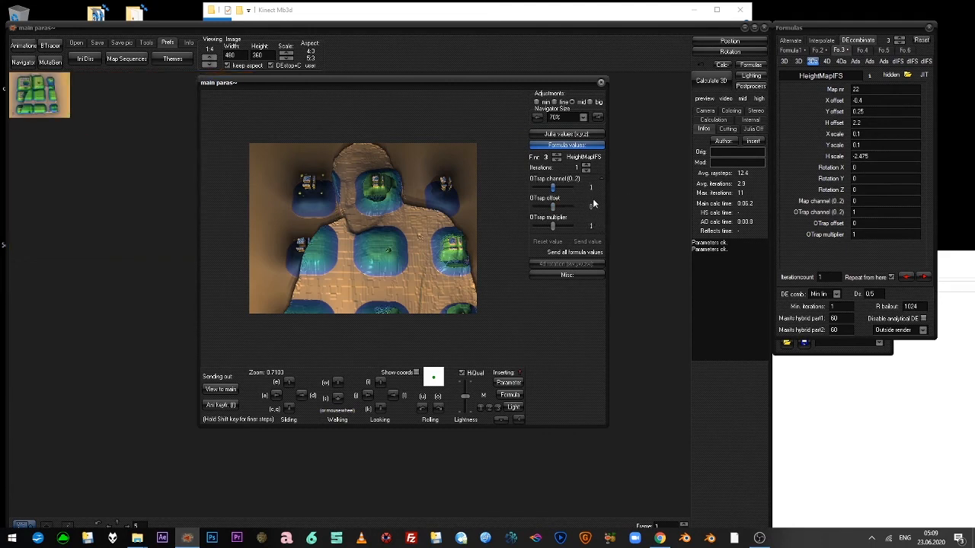
{"action": "mouse_move", "coordinate": [600, 218]}
{"action": "left_mouse_down"}
{"action": "mouse_move", "coordinate": [602, 197]}
{"action": "mouse_move", "coordinate": [603, 206]}
{"action": "left_mouse_up"}
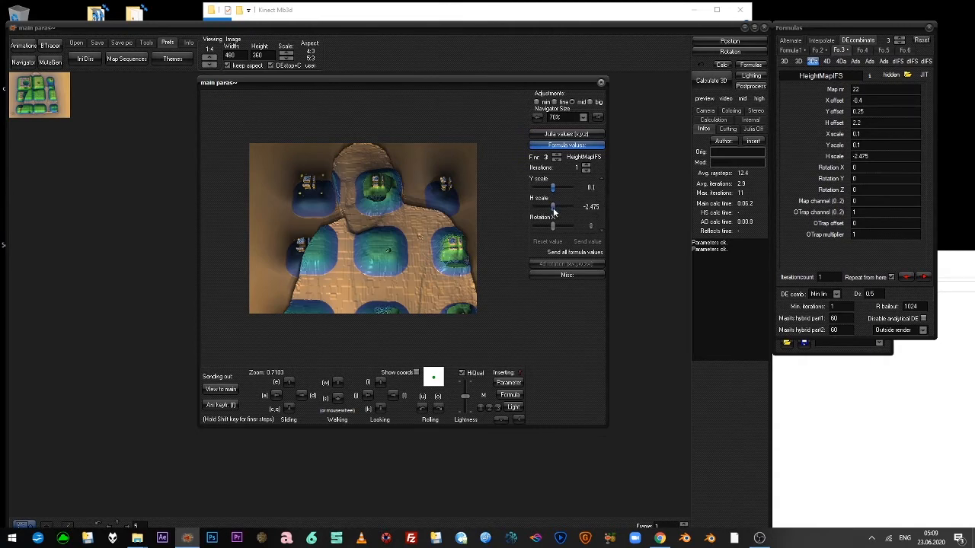
{"action": "left_click_drag", "start_coordinate": [554, 212], "coordinate": [543, 208]}
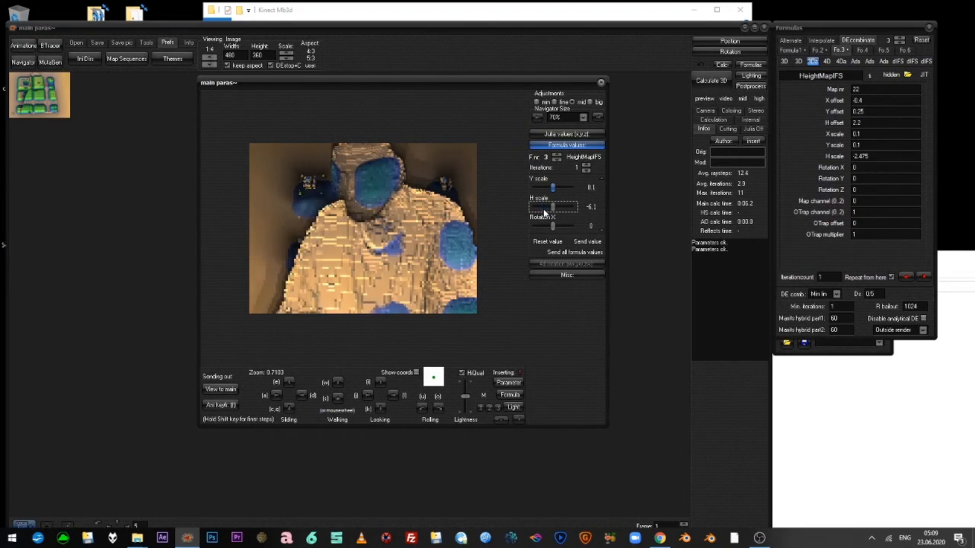
Send the navigator's view to the main window and render it in 3D at 960 by 720.
{"action": "left_click", "coordinate": [221, 389]}
{"action": "left_click", "coordinate": [703, 86]}
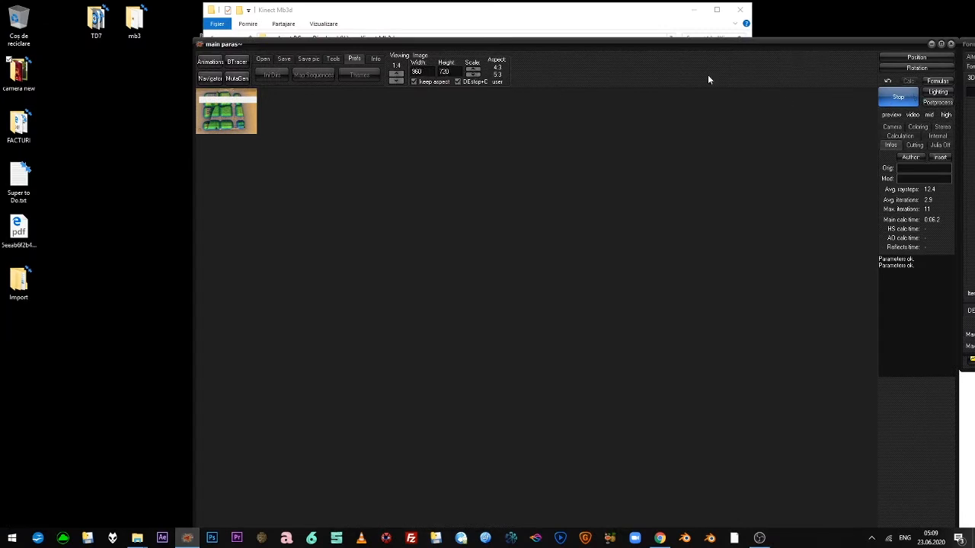
{"action": "left_click", "coordinate": [399, 73]}
{"action": "left_click", "coordinate": [399, 73]}
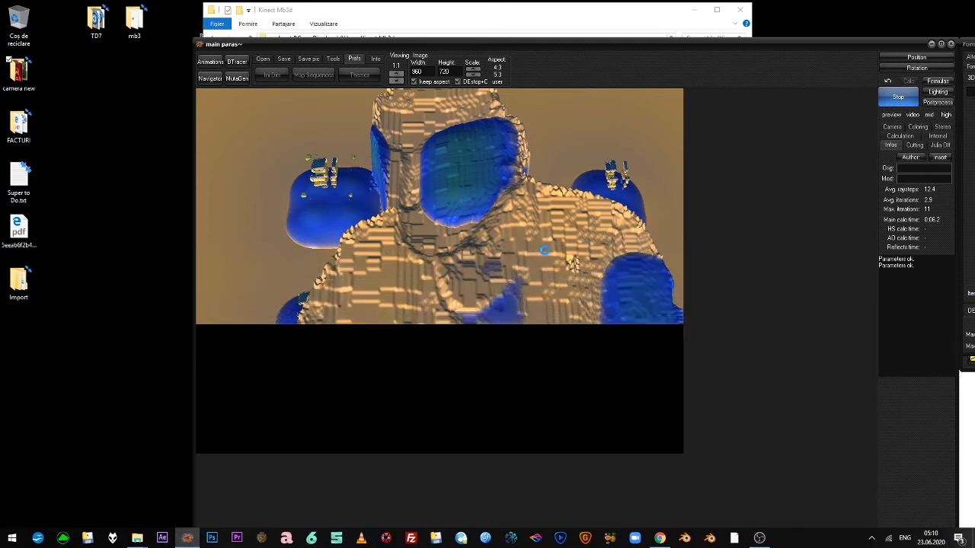
{"action": "scroll", "coordinate": [544, 250], "scroll_direction": "down", "scroll_amount": 2}
{"action": "scroll", "coordinate": [544, 249], "scroll_direction": "up", "scroll_amount": 2}
{"action": "scroll", "coordinate": [544, 250], "scroll_direction": "down", "scroll_amount": 1}
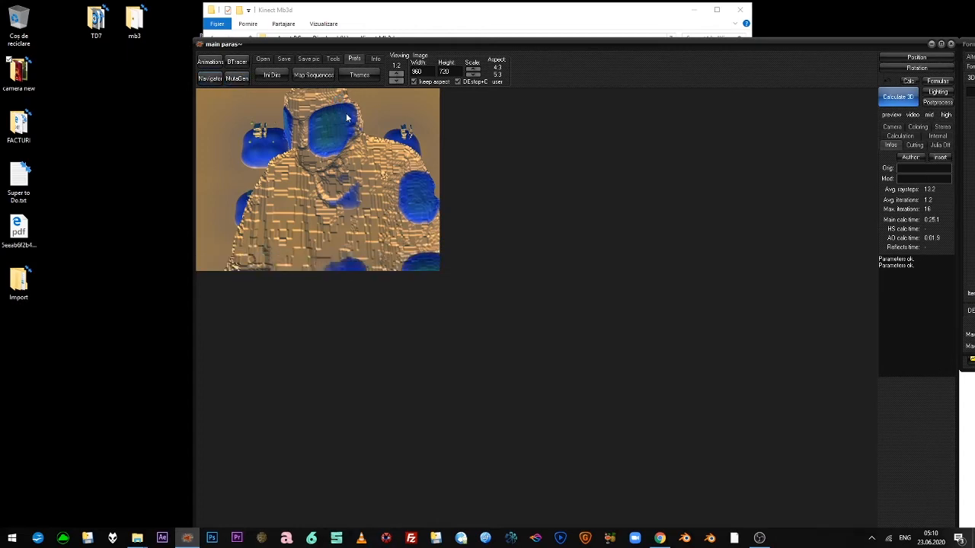
{"action": "scroll", "coordinate": [359, 156], "scroll_direction": "down", "scroll_amount": 1}
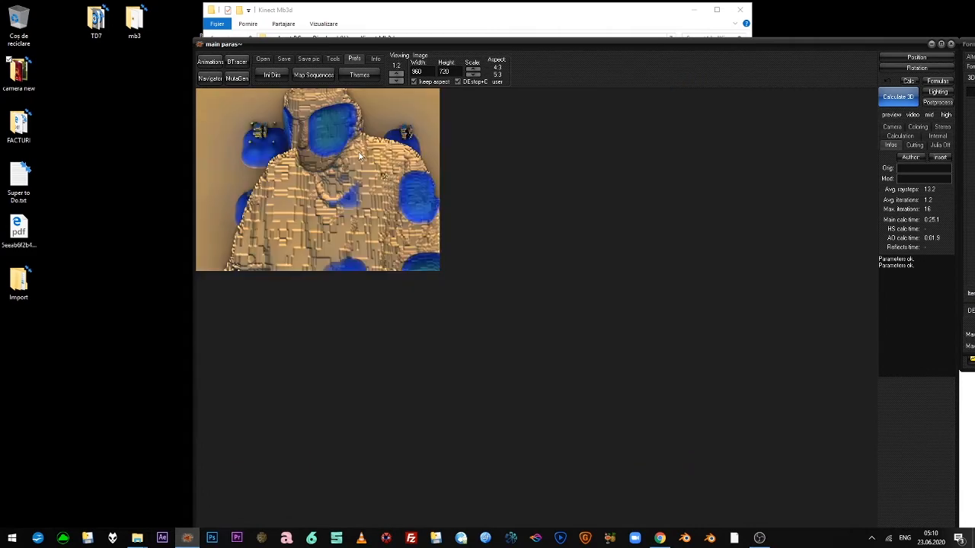
Set the ABoxModKali Scale to -1.3 in the navigator and render the result in 3D in the main window.
{"action": "left_click", "coordinate": [212, 80]}
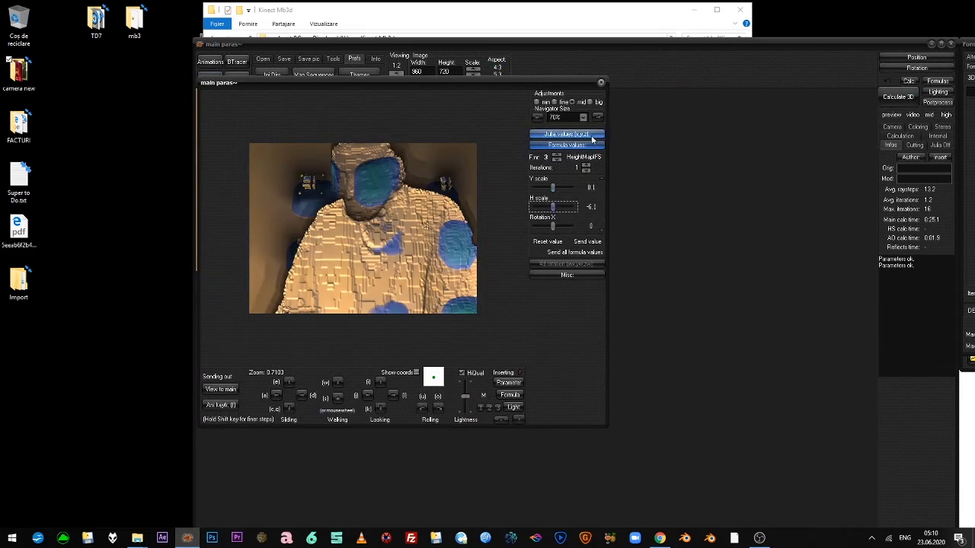
{"action": "left_click", "coordinate": [556, 159]}
{"action": "mouse_move", "coordinate": [554, 186]}
{"action": "left_mouse_down"}
{"action": "mouse_move", "coordinate": [576, 192]}
{"action": "mouse_move", "coordinate": [556, 190]}
{"action": "left_mouse_up"}
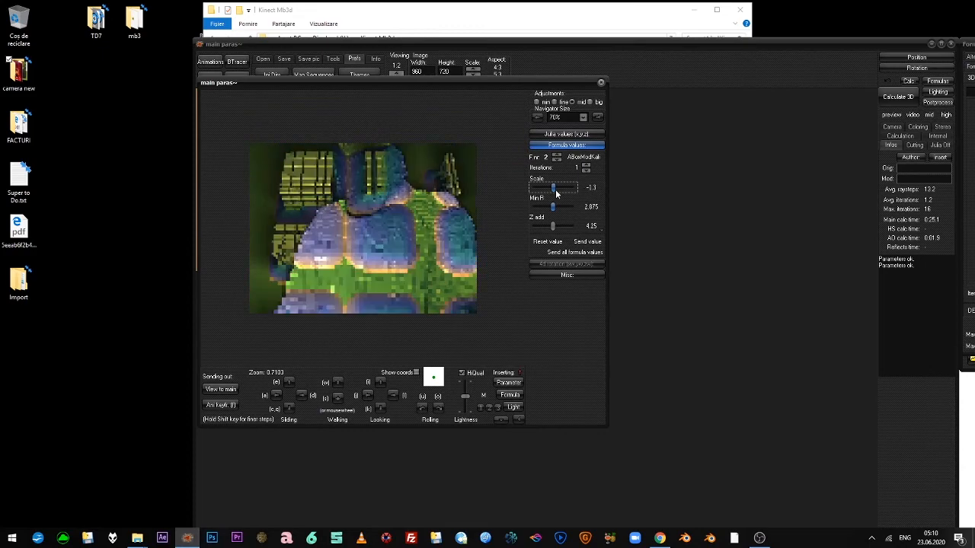
{"action": "left_click", "coordinate": [897, 97]}
Bring up the Lighting window's object settings and enable the use of a map for the diffuse color.
{"action": "left_click_drag", "start_coordinate": [766, 42], "coordinate": [611, 40]}
{"action": "left_click", "coordinate": [784, 91]}
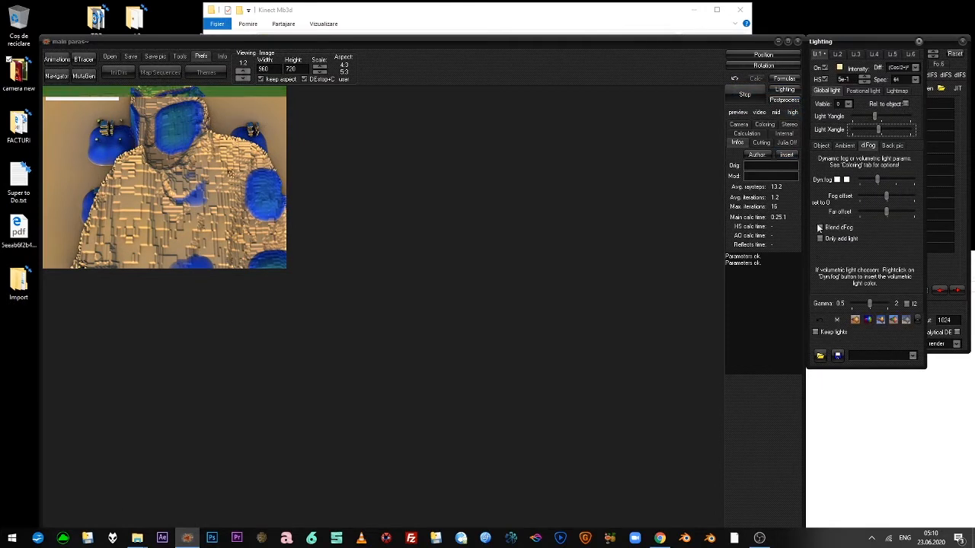
{"action": "left_click", "coordinate": [822, 145]}
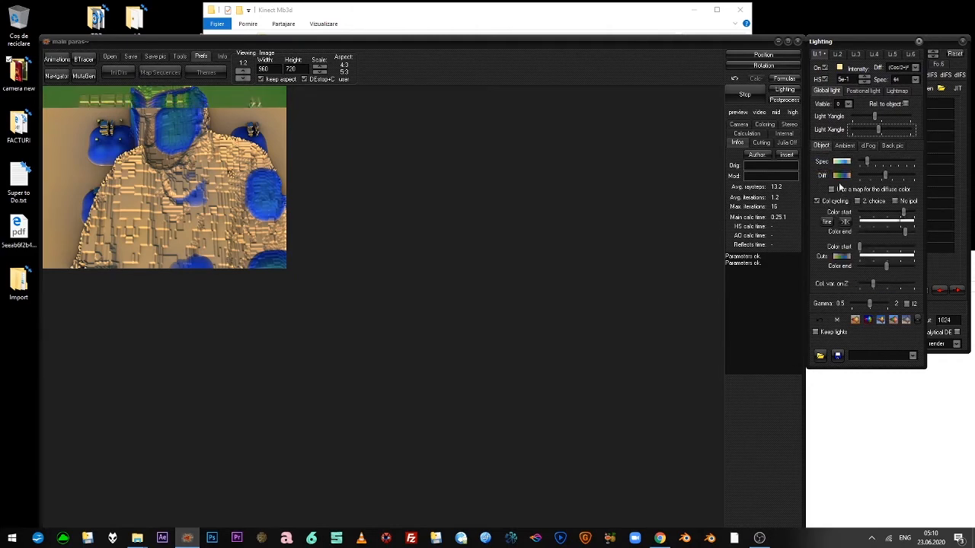
{"action": "left_click", "coordinate": [832, 188]}
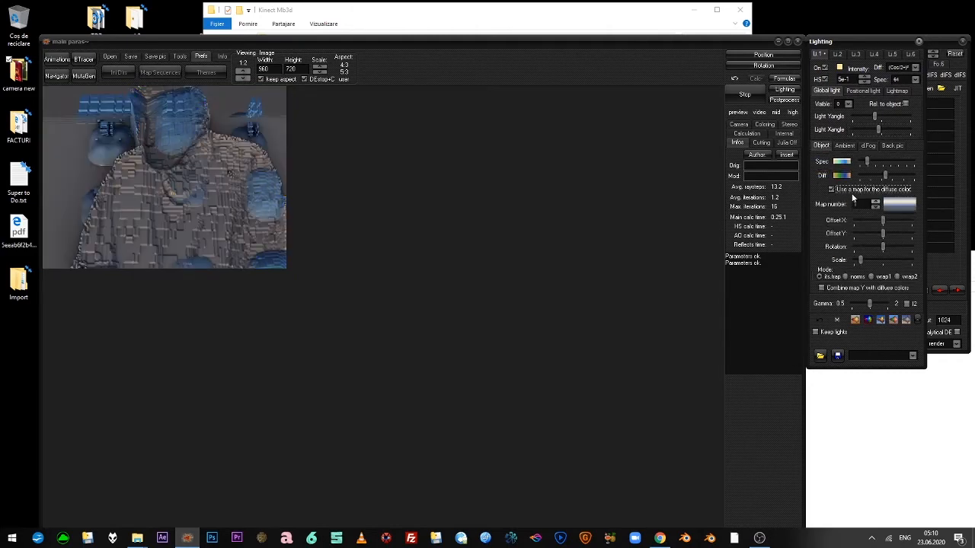
{"action": "left_click", "coordinate": [837, 189]}
{"action": "left_click", "coordinate": [837, 189]}
Try the diffuse color maps one after another, up to map number 22.
{"action": "left_click", "coordinate": [876, 202]}
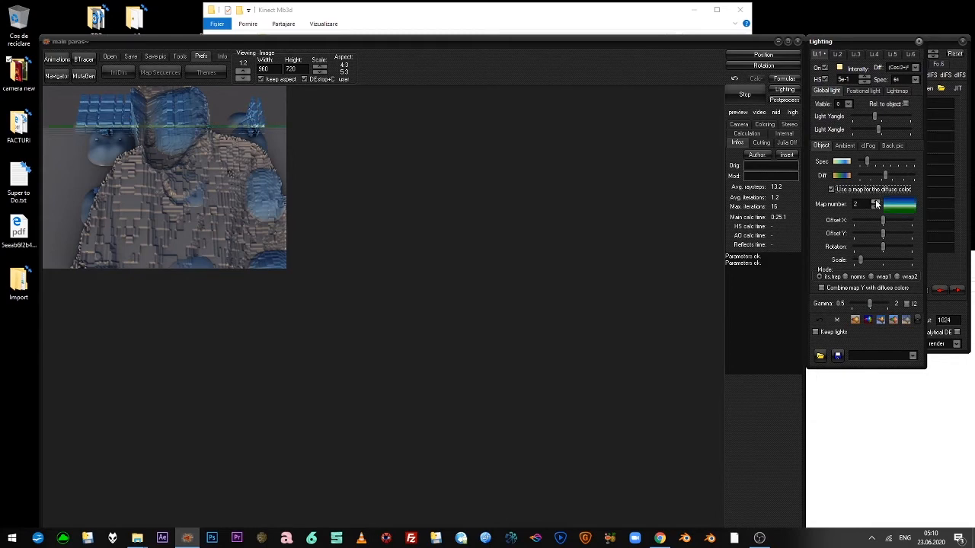
{"action": "left_click", "coordinate": [875, 202]}
{"action": "left_click", "coordinate": [876, 202]}
{"action": "left_click", "coordinate": [876, 202]}
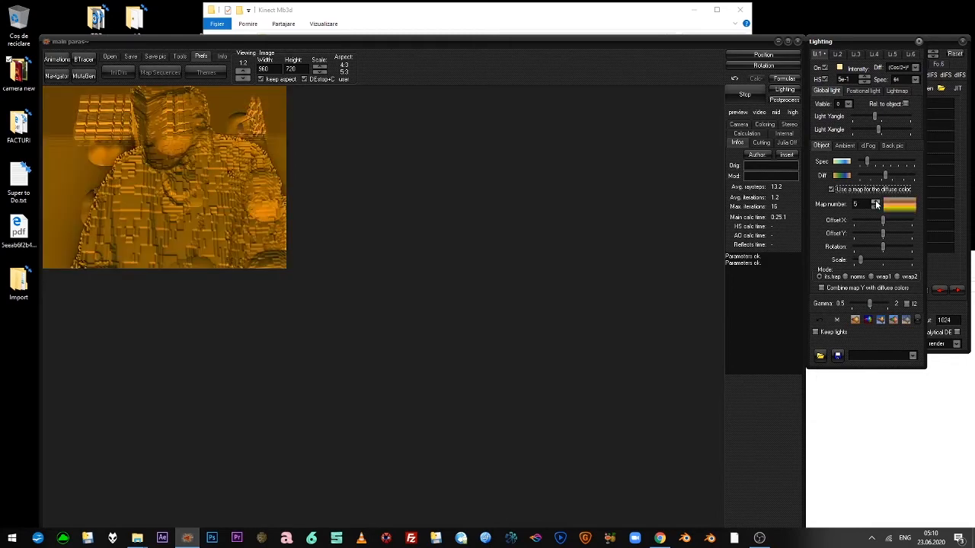
{"action": "left_click", "coordinate": [876, 202]}
{"action": "left_click", "coordinate": [876, 202]}
{"action": "left_click", "coordinate": [876, 201]}
{"action": "left_click", "coordinate": [876, 202]}
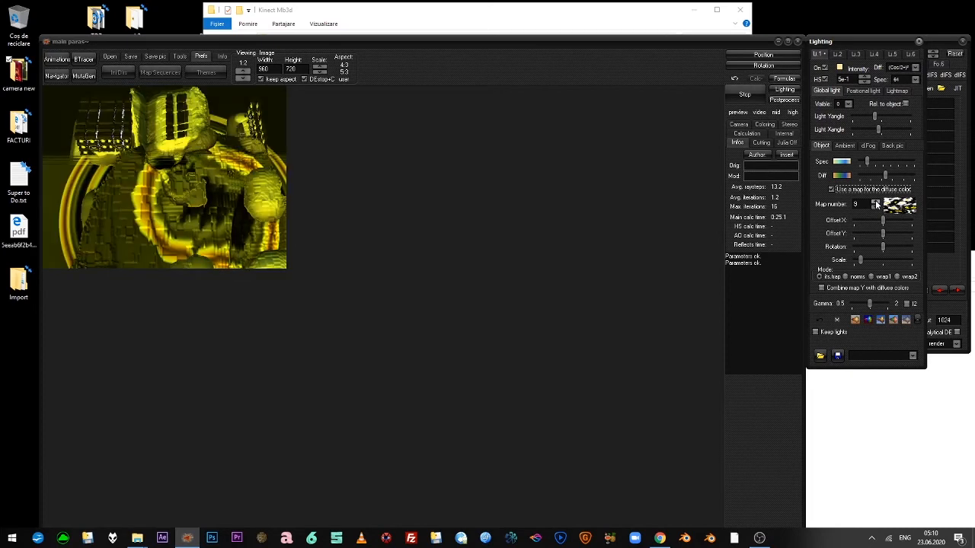
{"action": "left_click", "coordinate": [876, 202]}
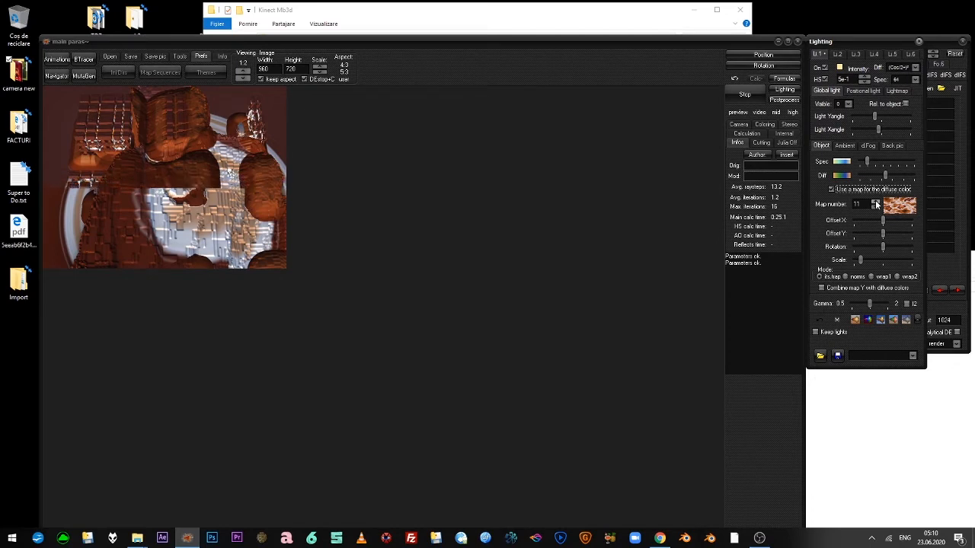
{"action": "left_click", "coordinate": [875, 201]}
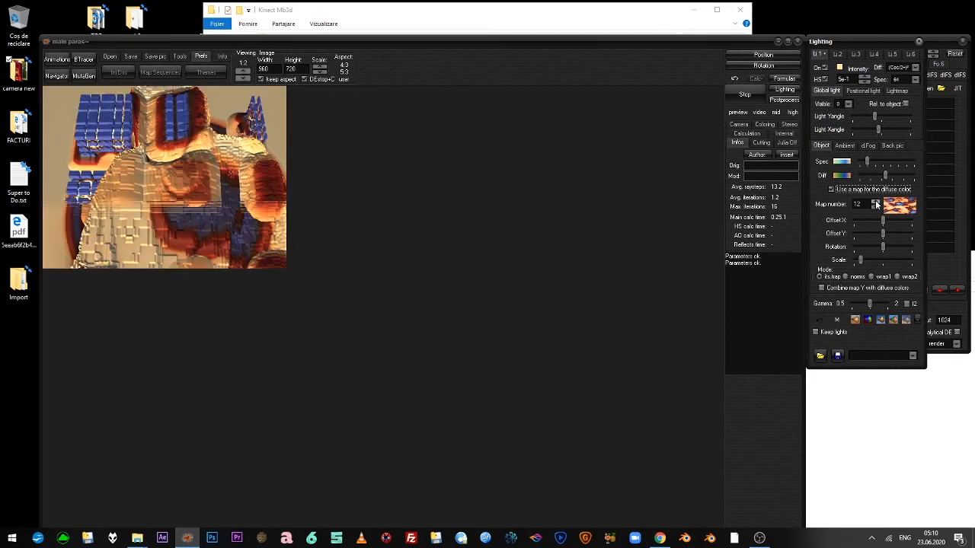
{"action": "left_click", "coordinate": [875, 201]}
{"action": "left_click", "coordinate": [875, 203]}
{"action": "left_click", "coordinate": [875, 203]}
{"action": "left_click", "coordinate": [875, 201]}
{"action": "left_click", "coordinate": [875, 201]}
{"action": "left_click", "coordinate": [875, 201]}
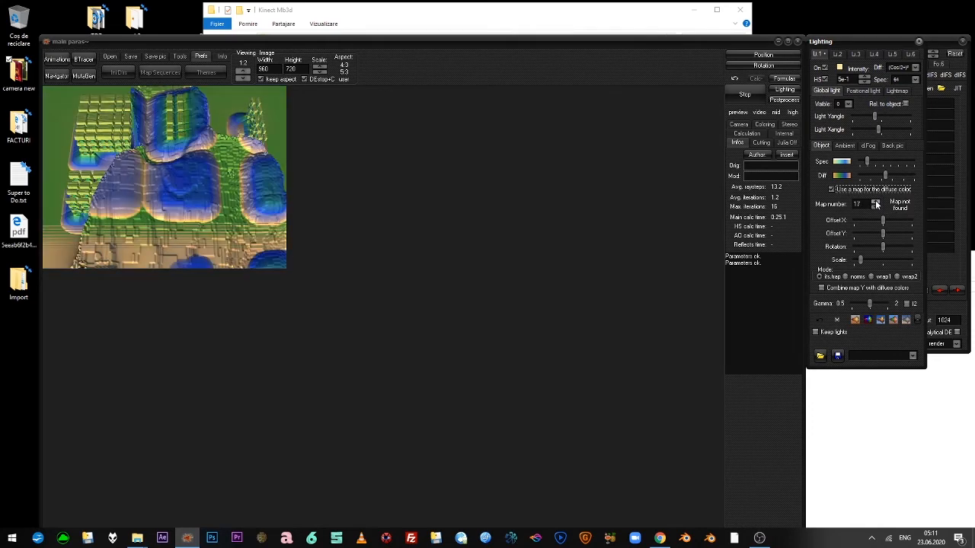
{"action": "left_click", "coordinate": [875, 201]}
{"action": "left_click", "coordinate": [875, 201]}
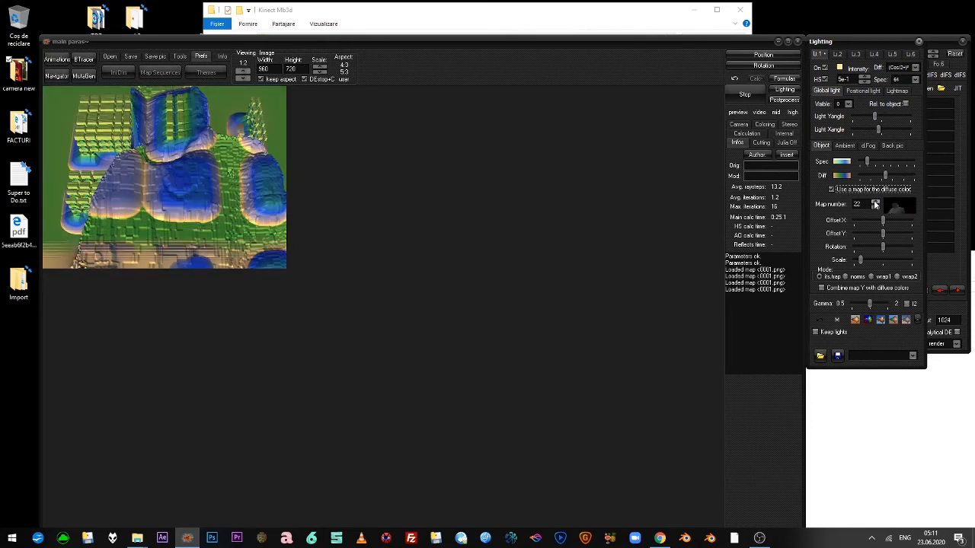
Set the diffuse color map number to 1000 and raise it to 1001.
{"action": "left_click", "coordinate": [875, 201]}
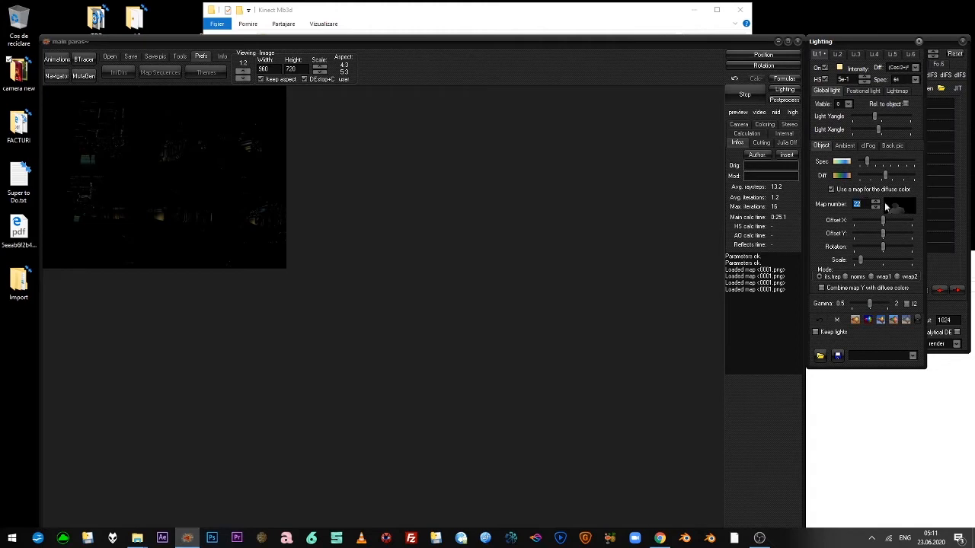
{"action": "type", "text": "1000"}
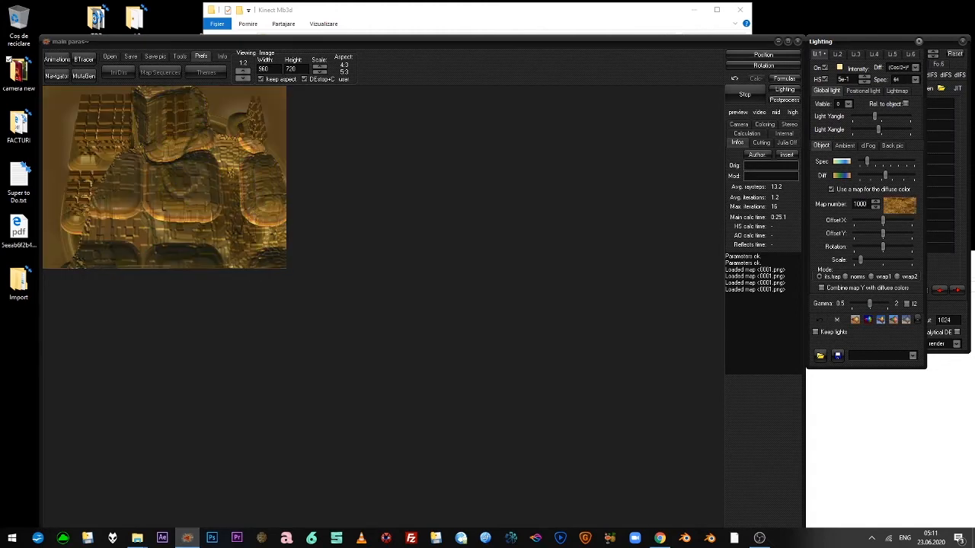
{"action": "left_click", "coordinate": [875, 203]}
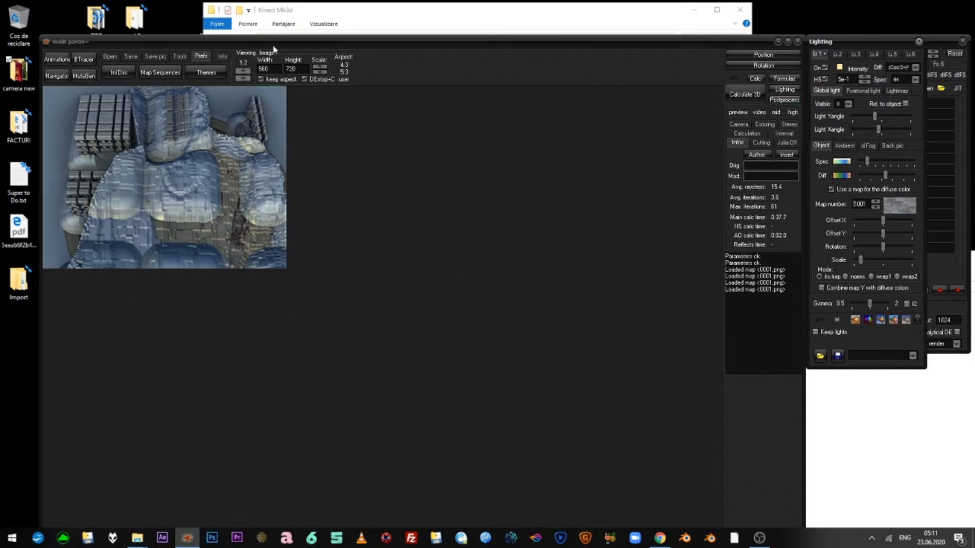
Replace ABoxModKali in the second formula slot with IQ_PineTree and render in 3D.
{"action": "left_click", "coordinate": [937, 48]}
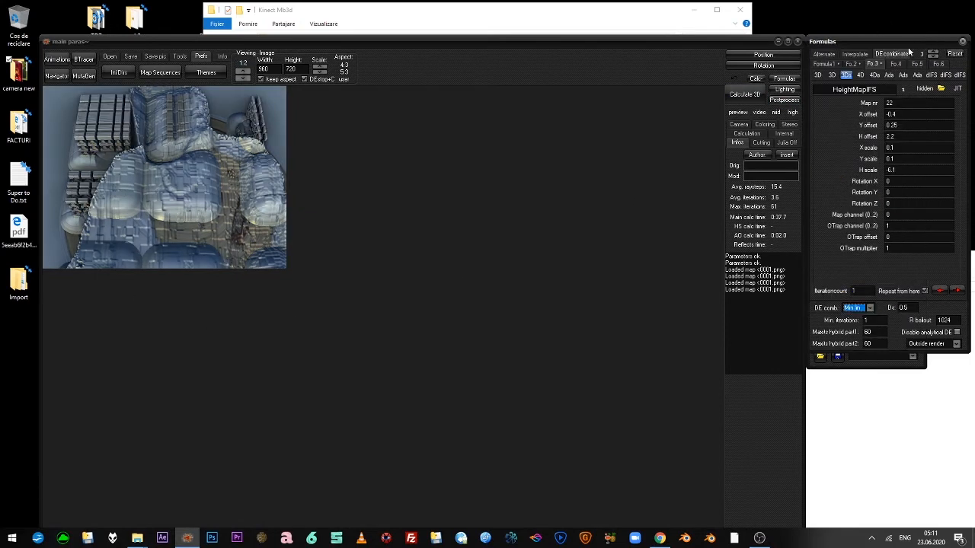
{"action": "left_click", "coordinate": [851, 65]}
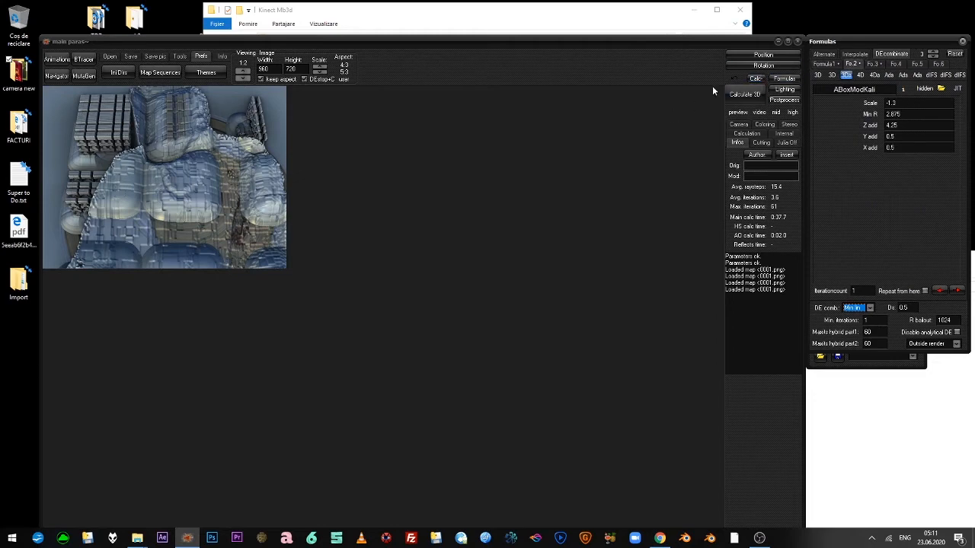
{"action": "left_click", "coordinate": [854, 89]}
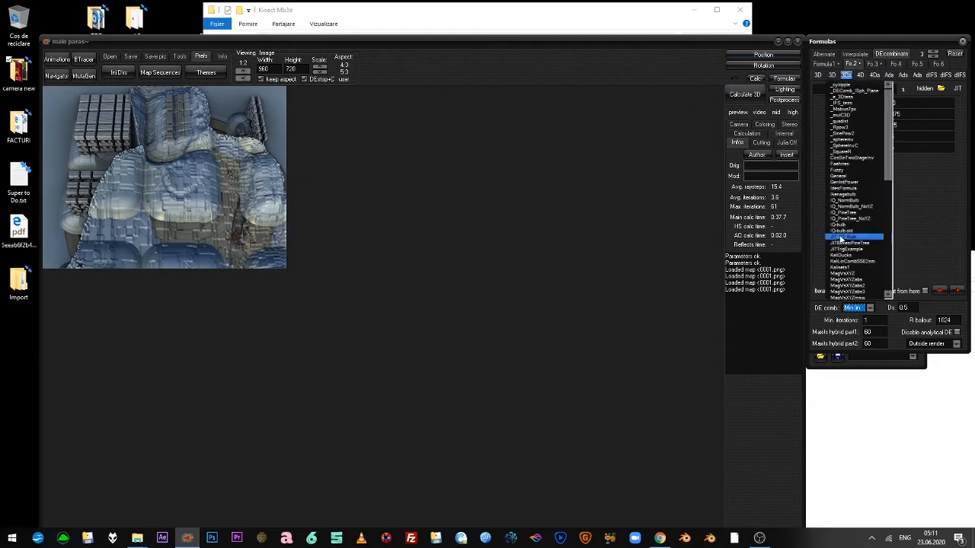
{"action": "left_click", "coordinate": [853, 289]}
{"action": "left_click", "coordinate": [758, 93]}
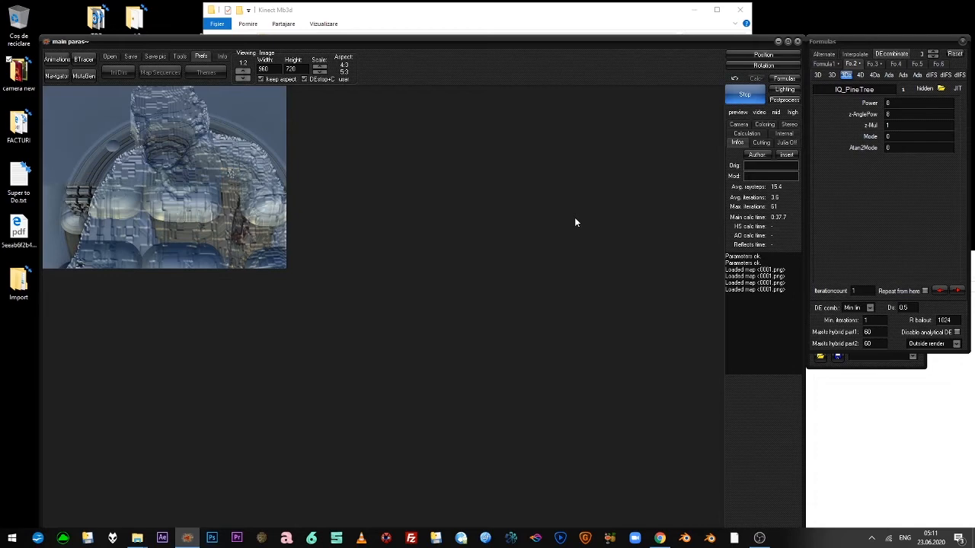
Try raising the IQ_PineTree z-AnglePow to 12.5 and z-Mul to 2.5 in the navigator preview.
{"action": "left_click", "coordinate": [56, 75]}
{"action": "left_click", "coordinate": [515, 383]}
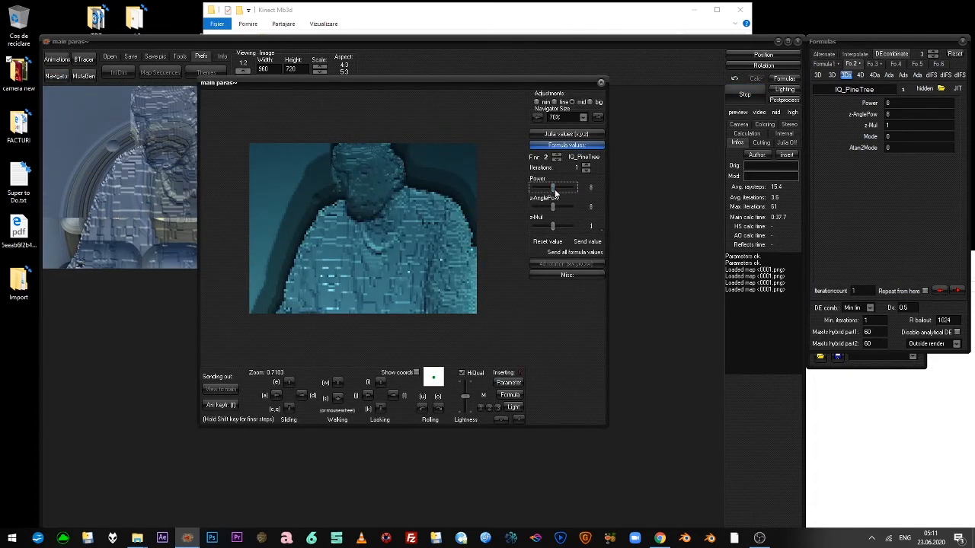
{"action": "left_click_drag", "start_coordinate": [550, 188], "coordinate": [577, 189]}
{"action": "left_click", "coordinate": [602, 219]}
{"action": "left_click", "coordinate": [601, 219]}
{"action": "scroll", "coordinate": [601, 194], "scroll_direction": "down", "scroll_amount": 2}
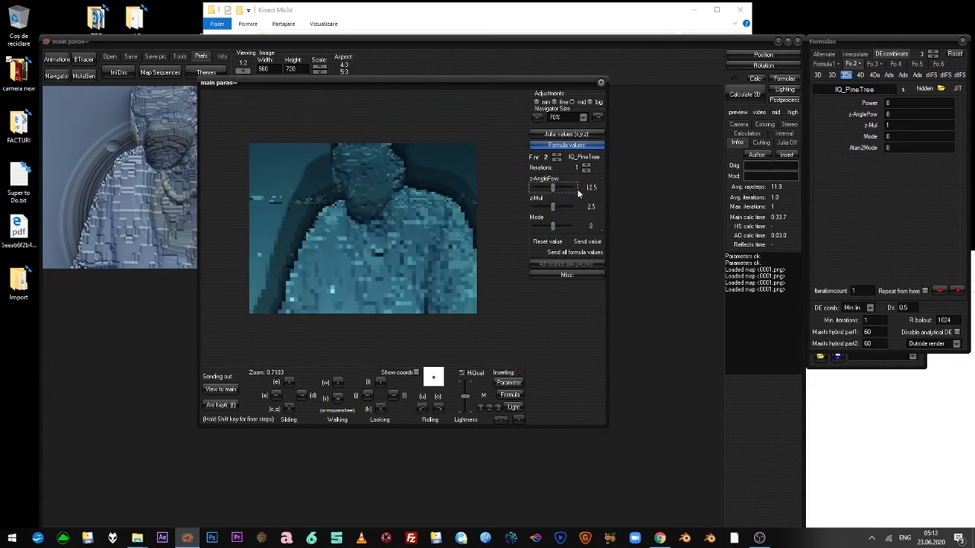
{"action": "left_click", "coordinate": [600, 83]}
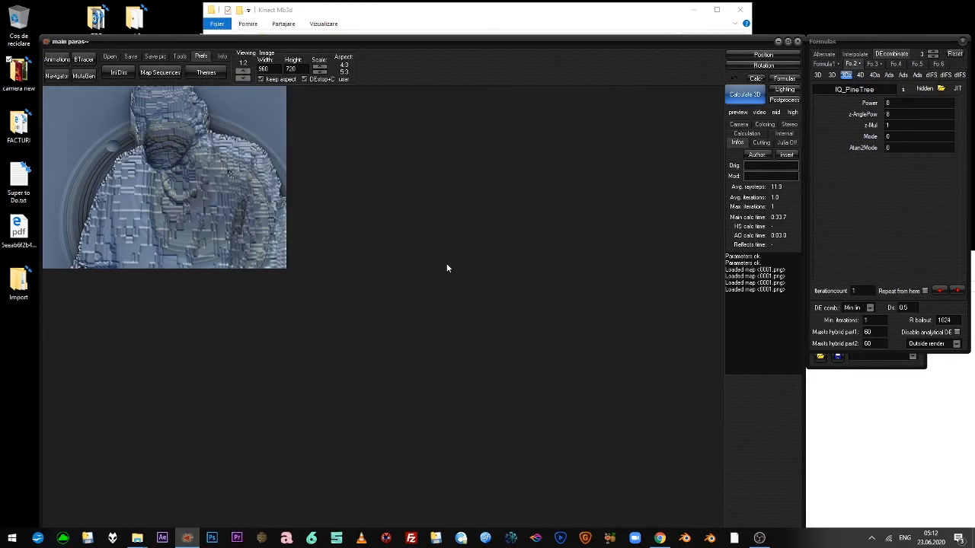
Raise light 1's intensity to 7.1e-1 and slightly shift its Y angle, moving the Lighting window off the Formulas window.
{"action": "left_click", "coordinate": [784, 89]}
{"action": "left_click", "coordinate": [839, 55]}
{"action": "left_click", "coordinate": [818, 54]}
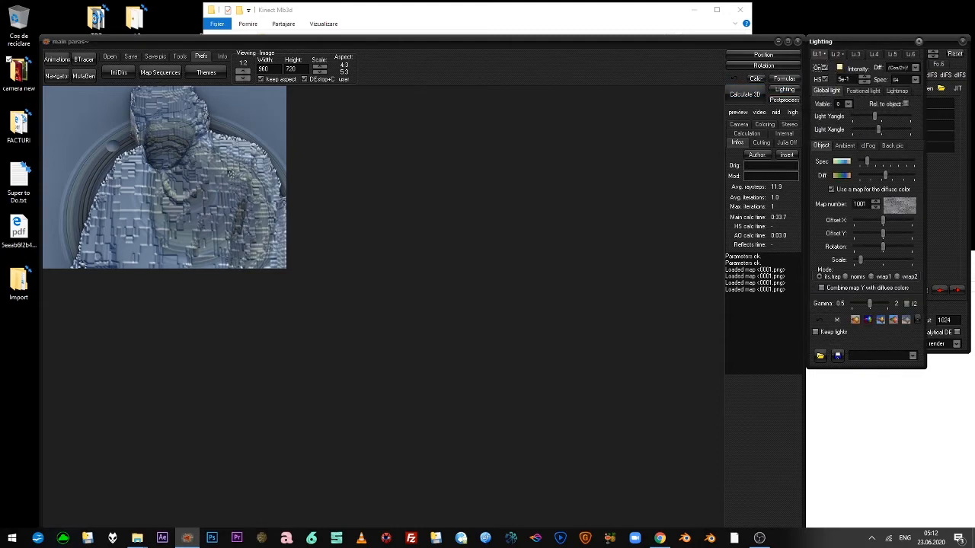
{"action": "left_click", "coordinate": [864, 80]}
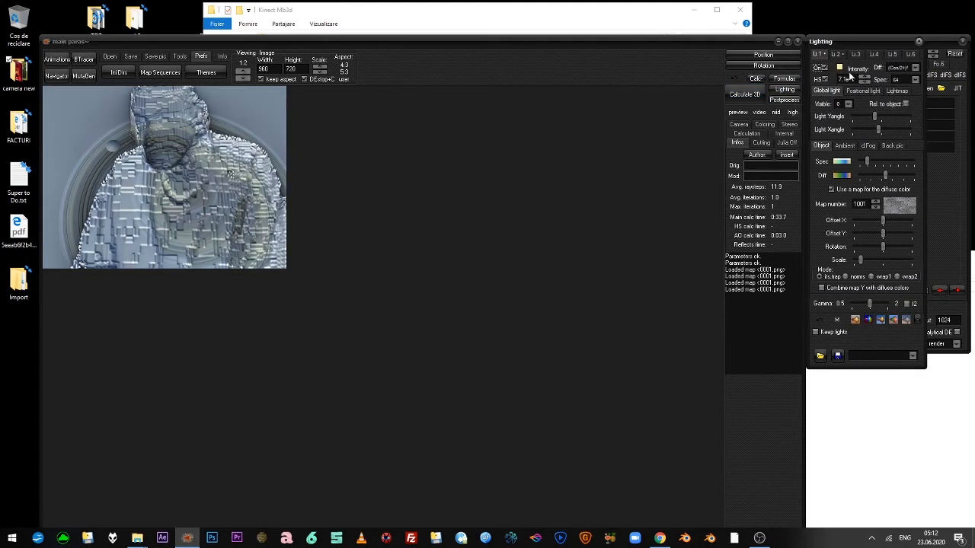
{"action": "mouse_move", "coordinate": [869, 119]}
{"action": "left_mouse_down"}
{"action": "mouse_move", "coordinate": [860, 117]}
{"action": "mouse_move", "coordinate": [873, 119]}
{"action": "left_mouse_up"}
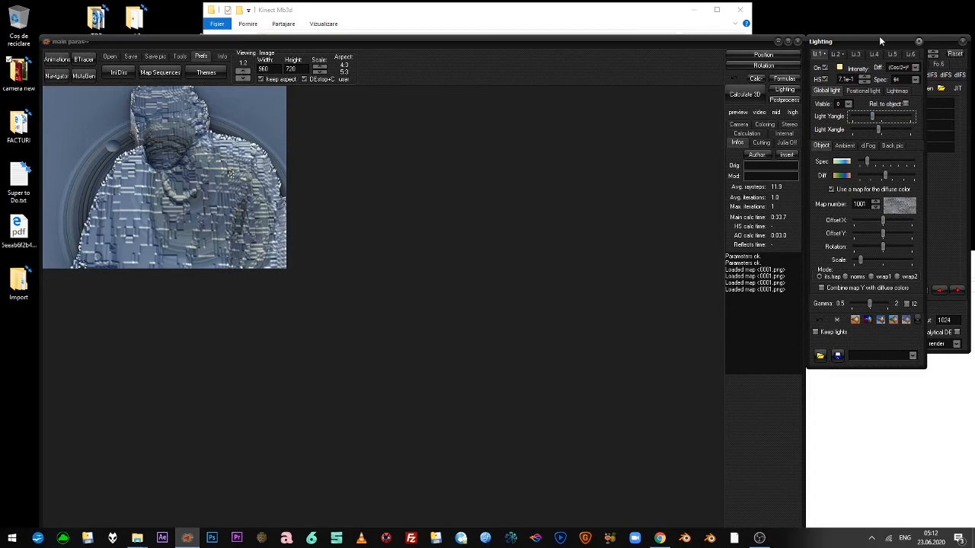
{"action": "left_click_drag", "start_coordinate": [862, 40], "coordinate": [586, 193]}
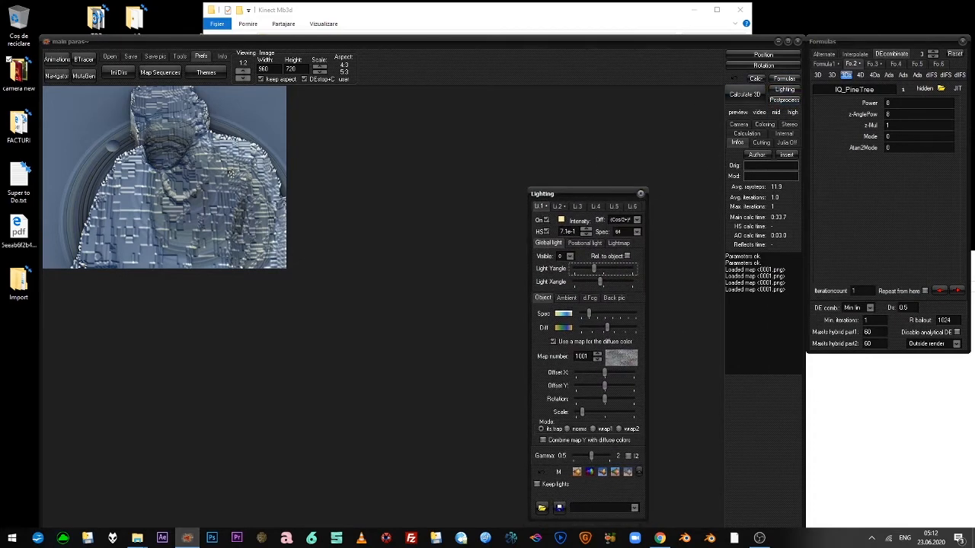
Replace IQ_PineTree in the second formula slot with _julibrot and render in 3D.
{"action": "mouse_move", "coordinate": [862, 75]}
{"action": "left_click", "coordinate": [868, 110]}
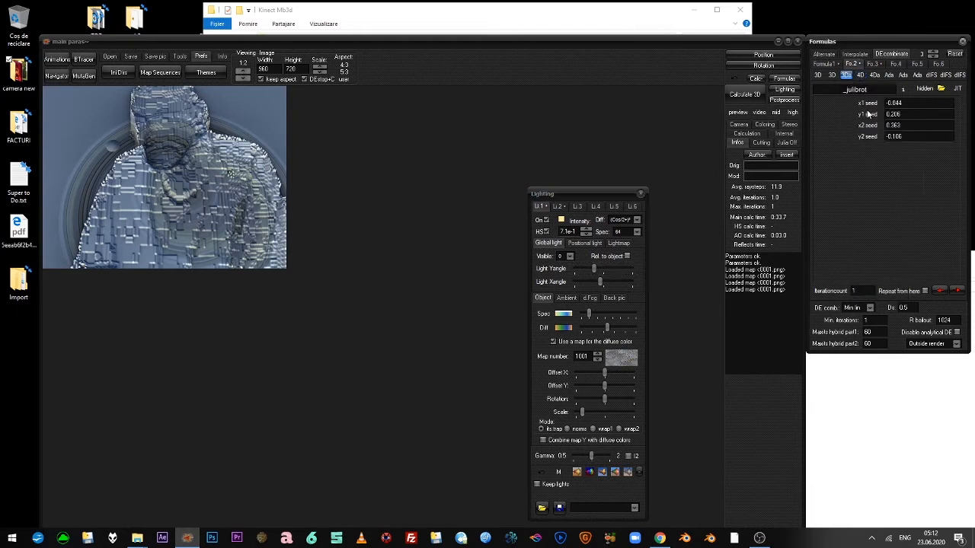
{"action": "left_click", "coordinate": [746, 99]}
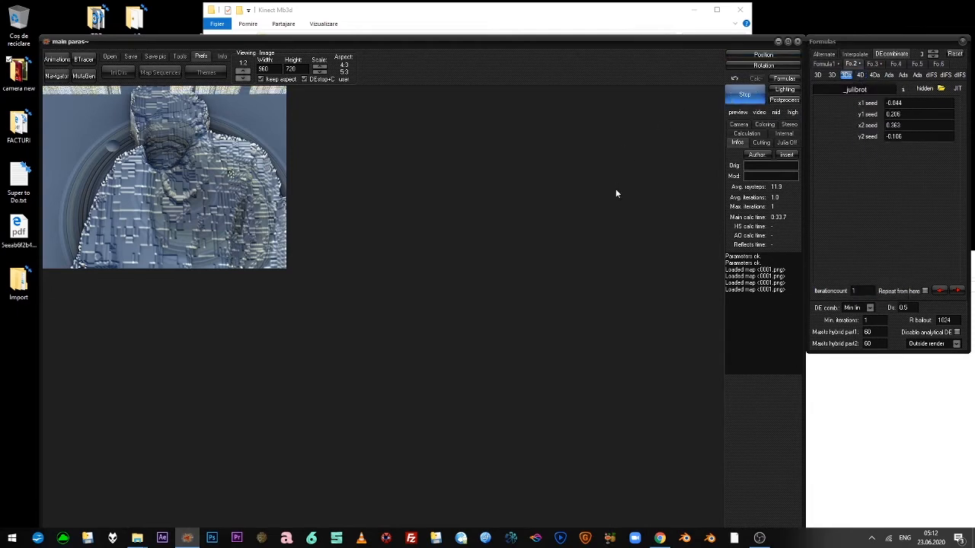
Switch to Chrome and search YouTube for "heightmap tutorial mandelbubl3d".
{"action": "left_click", "coordinate": [657, 539]}
{"action": "triple_click", "coordinate": [399, 65]}
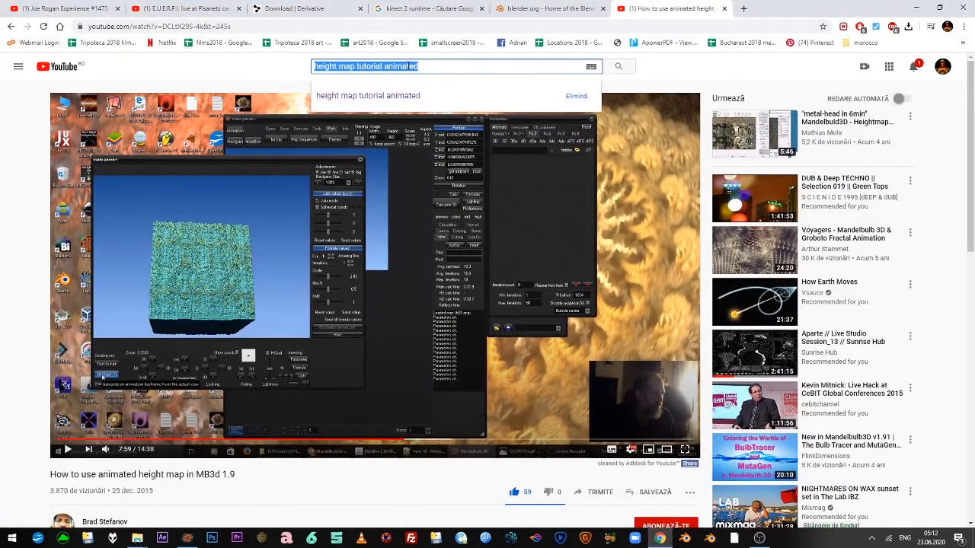
{"action": "type", "text": "heightm"}
{"action": "type", "text": "ap tuto"}
{"action": "type", "text": "rial mandelbulb3d"}
{"action": "key", "text": "Return"}
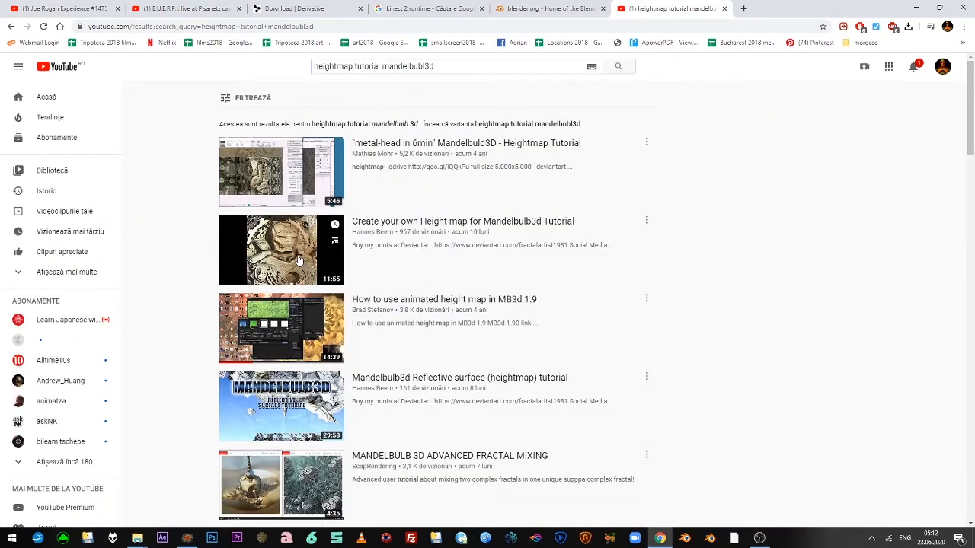
Skim the video "Create your own Height map for Mandelbulb3d Tutorial" in a new tab up to about 10:38, and return to Mandelbulb 3D.
{"action": "right_click", "coordinate": [563, 221]}
{"action": "left_click", "coordinate": [601, 227]}
{"action": "left_click", "coordinate": [764, 6]}
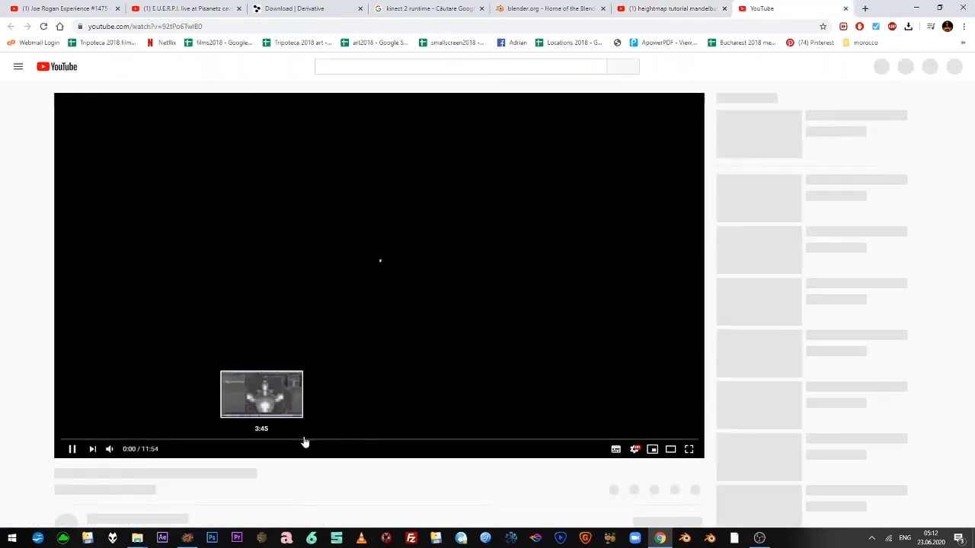
{"action": "left_click", "coordinate": [305, 441]}
{"action": "left_click", "coordinate": [531, 442]}
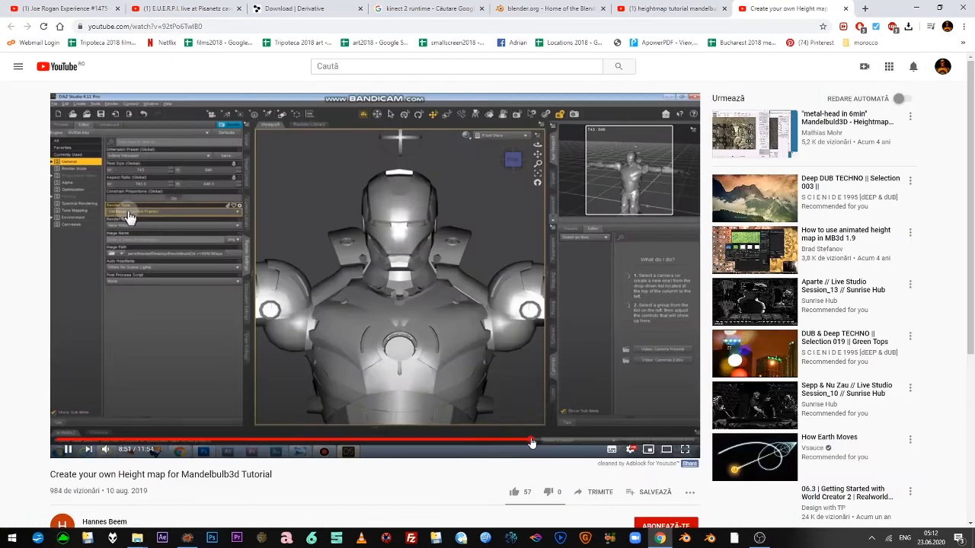
{"action": "left_click", "coordinate": [625, 442]}
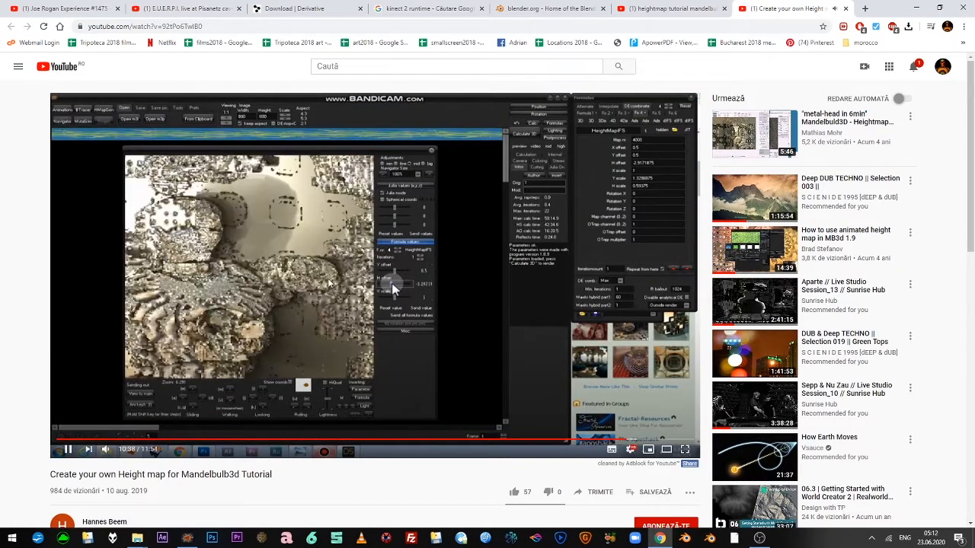
{"action": "left_click", "coordinate": [264, 299]}
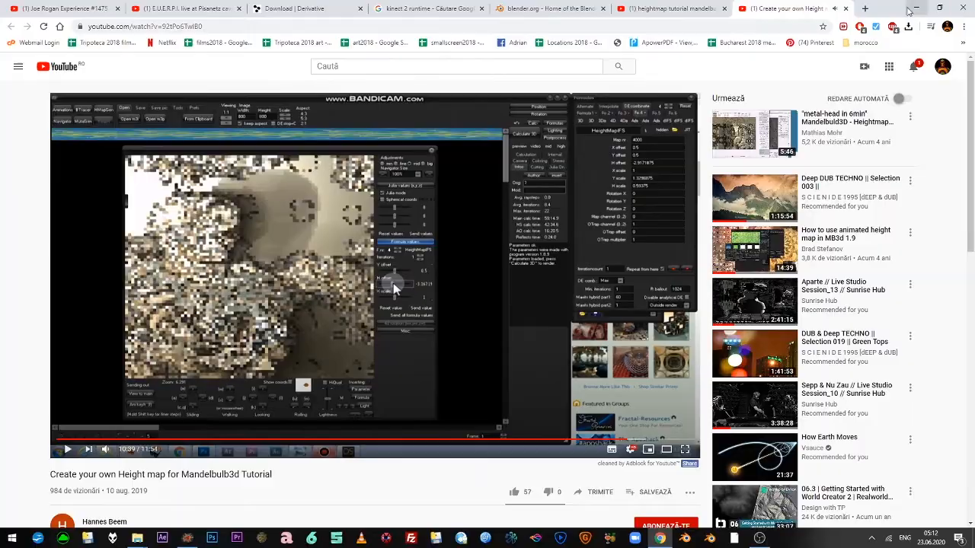
{"action": "left_click", "coordinate": [909, 9]}
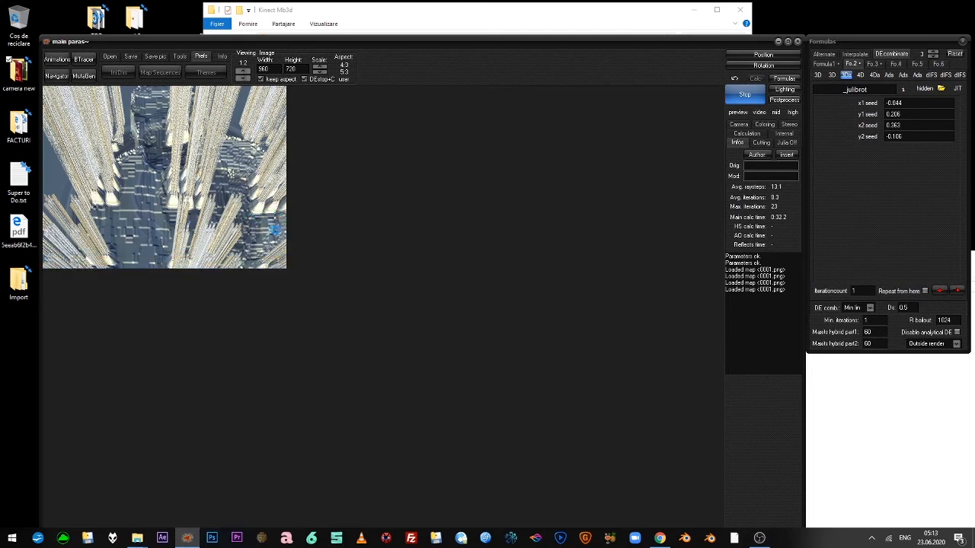
Load the current parameters into the navigator, raise the AmazingBoxSSE2 Scale to 10.675 and send the view to the main window.
{"action": "left_click", "coordinate": [55, 76]}
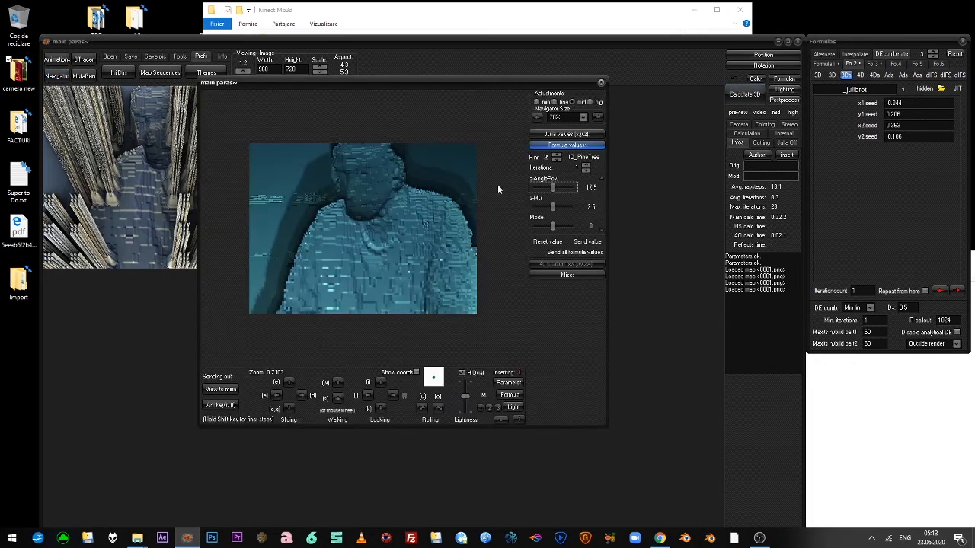
{"action": "left_click", "coordinate": [514, 386]}
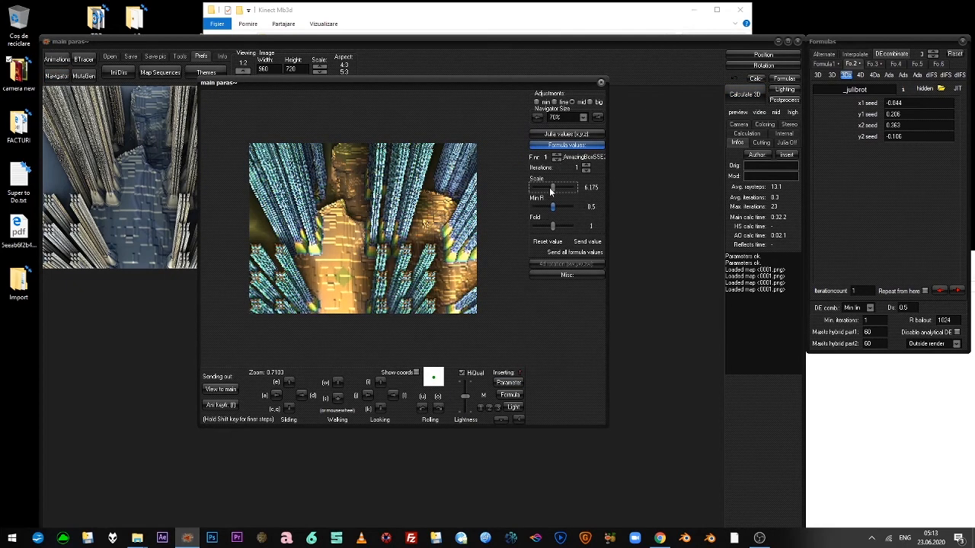
{"action": "mouse_move", "coordinate": [549, 190]}
{"action": "left_mouse_down"}
{"action": "mouse_move", "coordinate": [572, 189]}
{"action": "mouse_move", "coordinate": [553, 186]}
{"action": "left_mouse_up"}
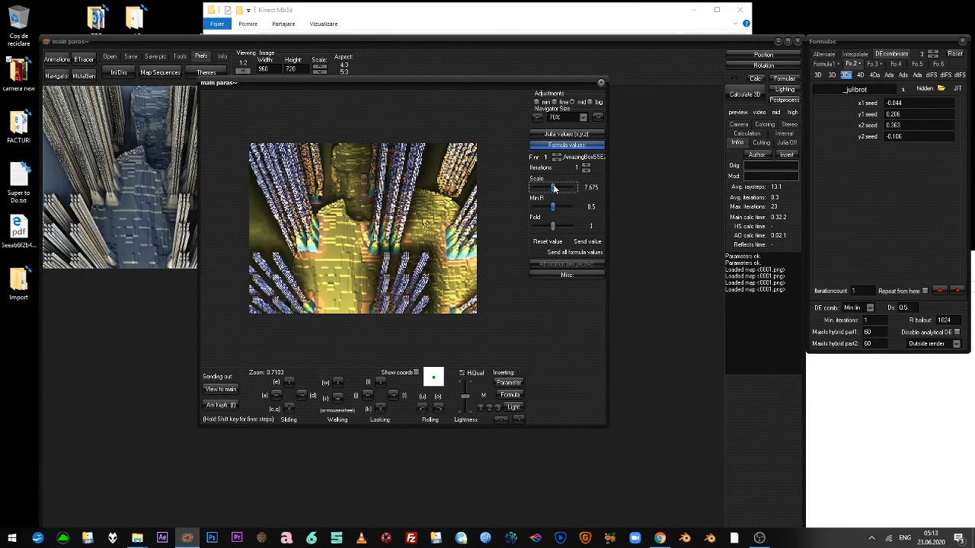
{"action": "left_click_drag", "start_coordinate": [551, 186], "coordinate": [573, 190]}
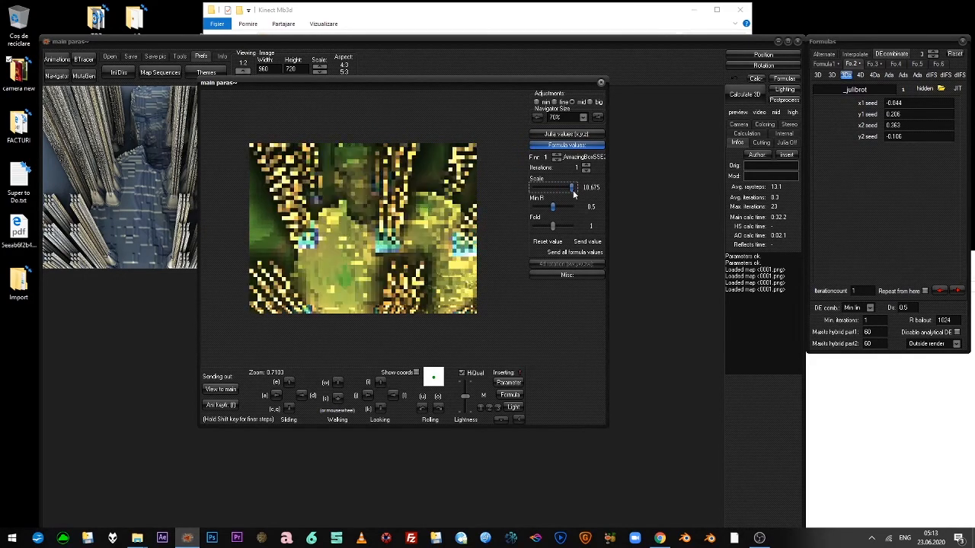
{"action": "left_click", "coordinate": [220, 388]}
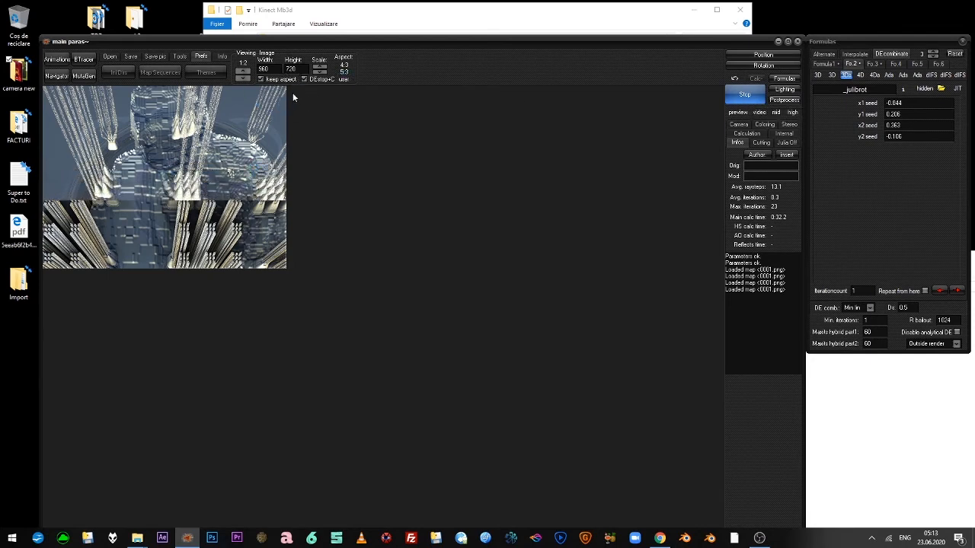
Stop the render, replace _julibrot in the second formula slot with HeightMapIFS from the third slot, and render in 3D.
{"action": "left_click", "coordinate": [744, 94]}
{"action": "double_click", "coordinate": [865, 90]}
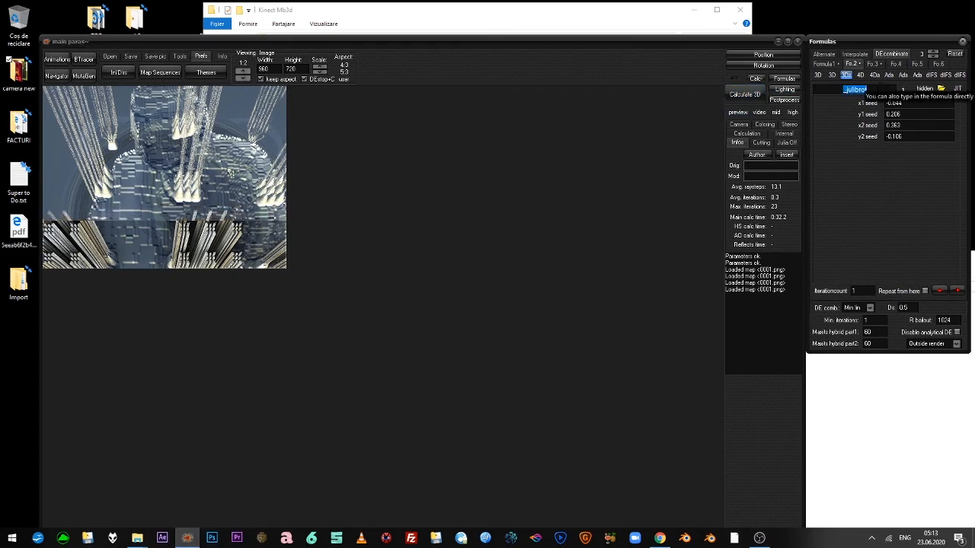
{"action": "key", "text": "BackSpace"}
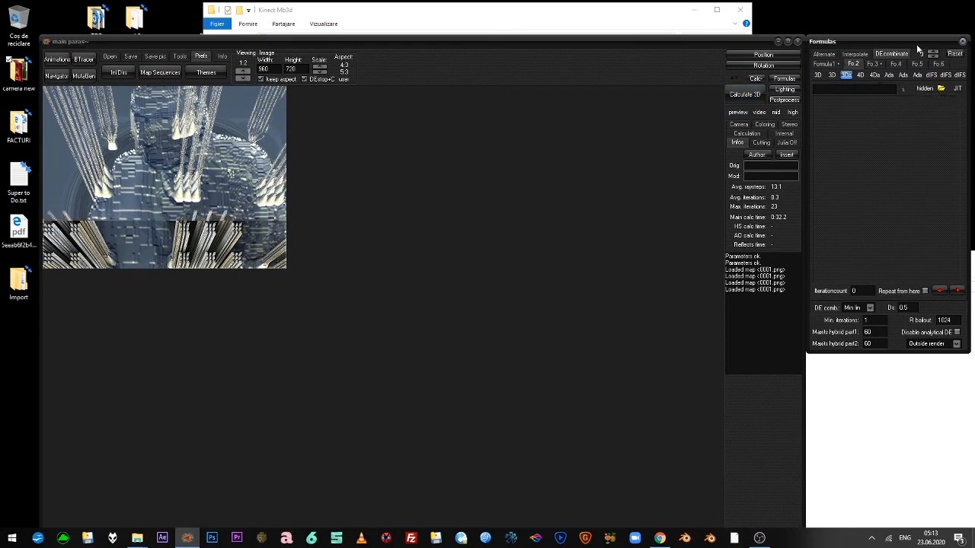
{"action": "left_click", "coordinate": [878, 63]}
{"action": "left_click", "coordinate": [940, 291]}
{"action": "left_click", "coordinate": [872, 64]}
{"action": "left_click", "coordinate": [854, 67]}
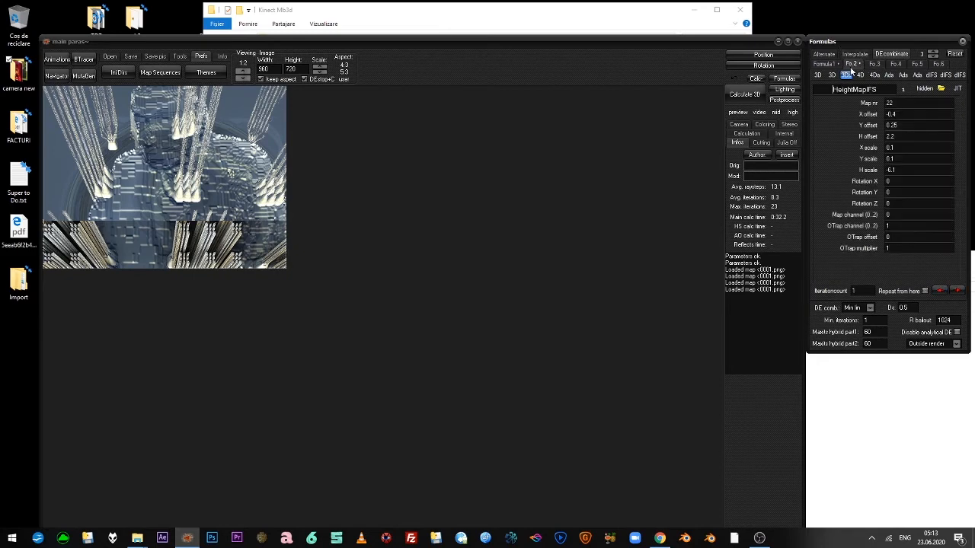
{"action": "left_click", "coordinate": [744, 95]}
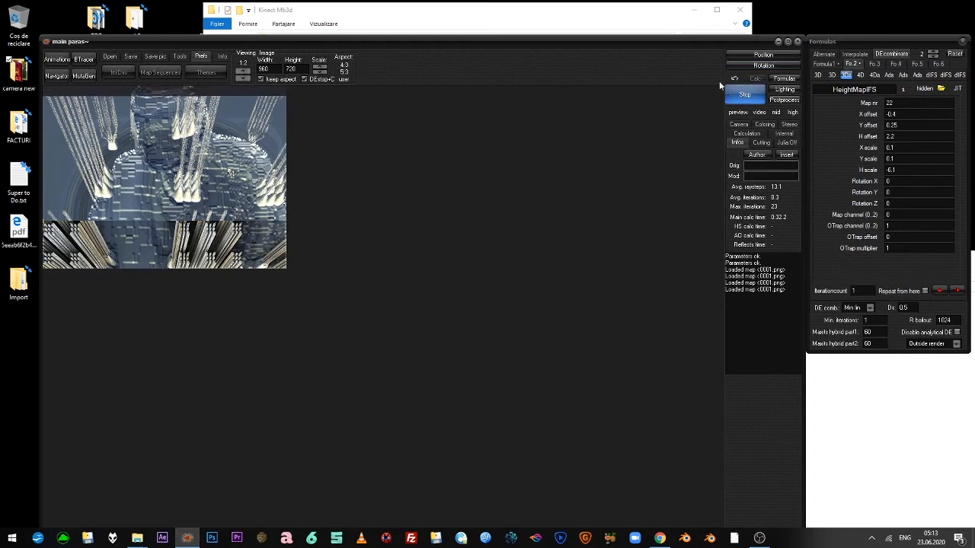
Set the AmazingBoxSSE2 Scale to 5.975 and Fold to 1.525 in the navigator.
{"action": "left_click", "coordinate": [57, 75]}
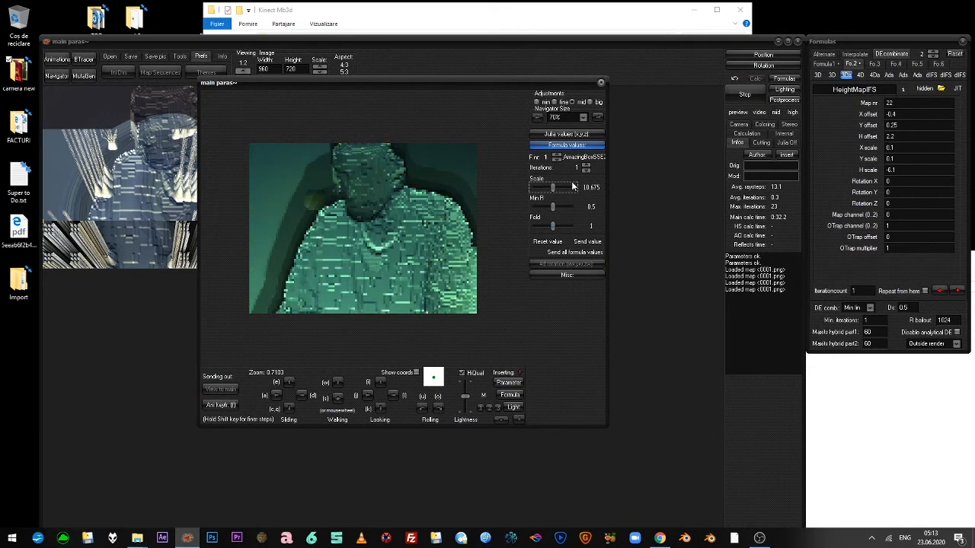
{"action": "mouse_move", "coordinate": [554, 191]}
{"action": "left_mouse_down"}
{"action": "mouse_move", "coordinate": [574, 189]}
{"action": "mouse_move", "coordinate": [539, 191]}
{"action": "left_mouse_up"}
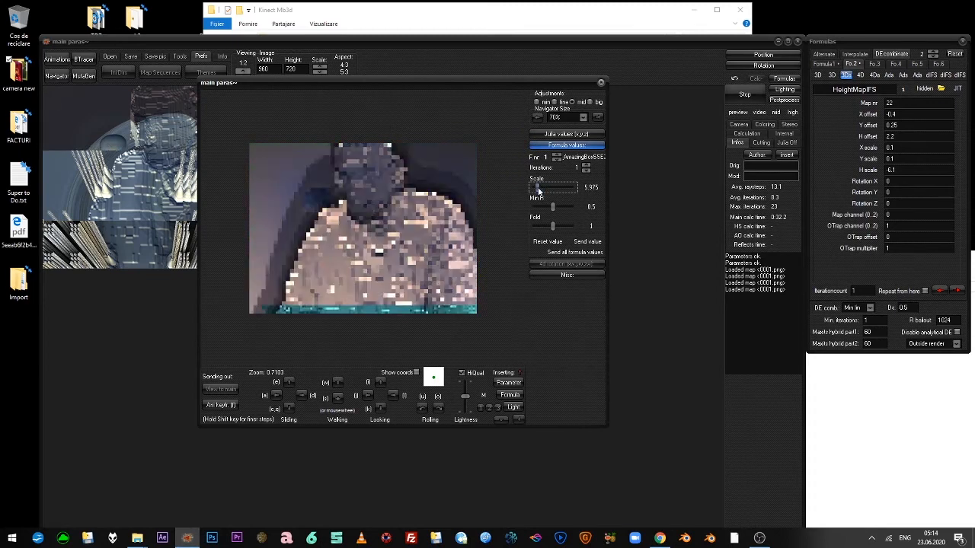
{"action": "mouse_move", "coordinate": [540, 228]}
{"action": "left_mouse_down"}
{"action": "mouse_move", "coordinate": [579, 236]}
{"action": "mouse_move", "coordinate": [546, 226]}
{"action": "left_mouse_up"}
{"action": "left_click_drag", "start_coordinate": [545, 226], "coordinate": [542, 227]}
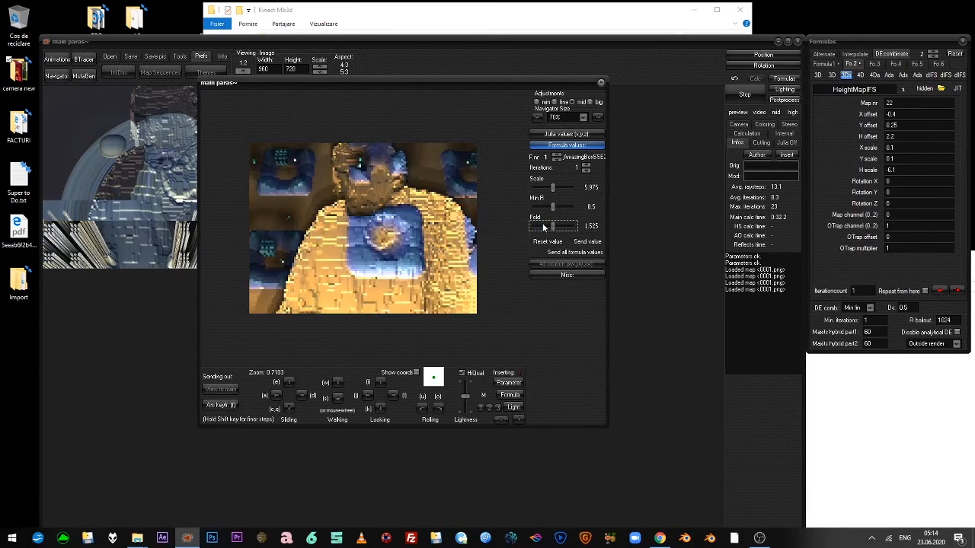
Frame more of the figure in the navigator, send that view to the main window and render it in 3D.
{"action": "left_click_drag", "start_coordinate": [404, 225], "coordinate": [375, 242]}
{"action": "scroll", "coordinate": [363, 228], "scroll_direction": "down", "scroll_amount": 3}
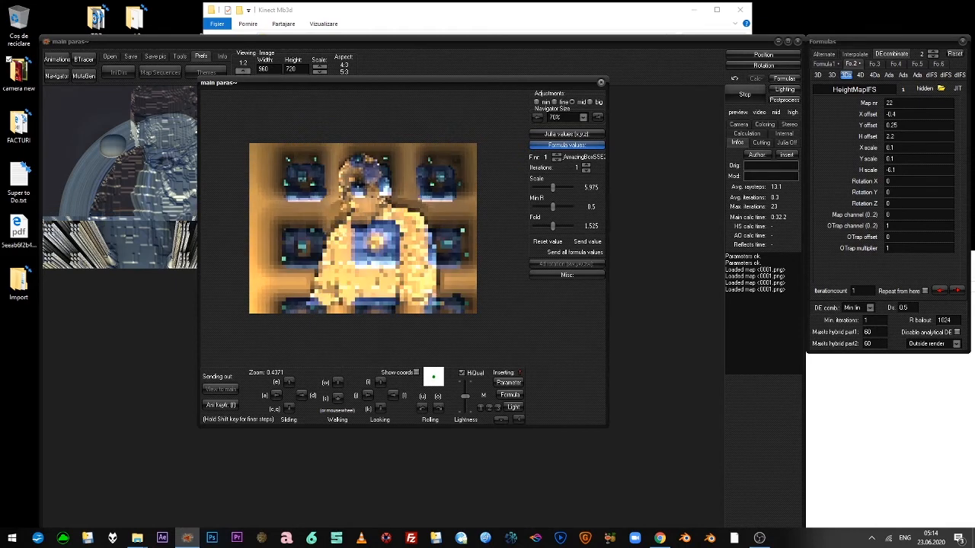
{"action": "scroll", "coordinate": [363, 231], "scroll_direction": "up", "scroll_amount": 1}
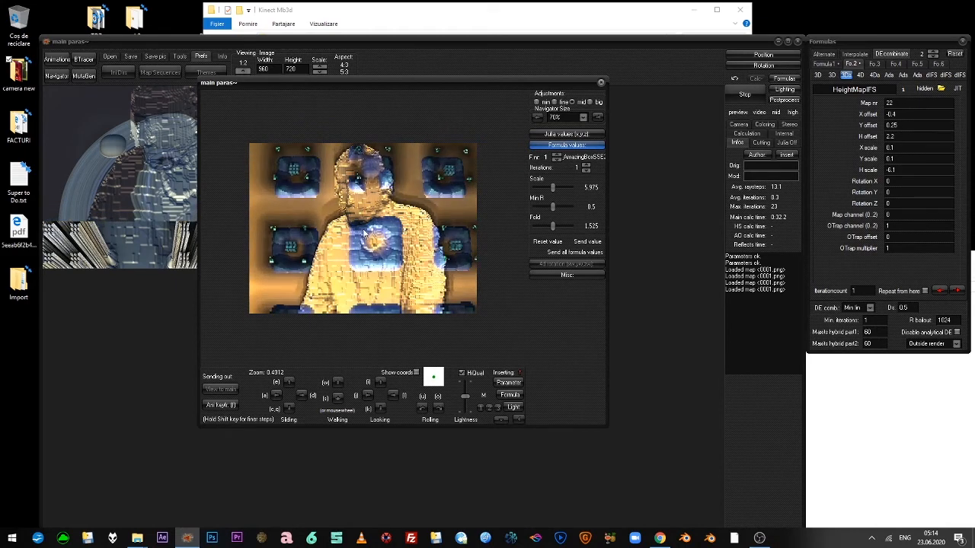
{"action": "left_click", "coordinate": [740, 99]}
{"action": "left_click", "coordinate": [56, 76]}
{"action": "left_click", "coordinate": [220, 389]}
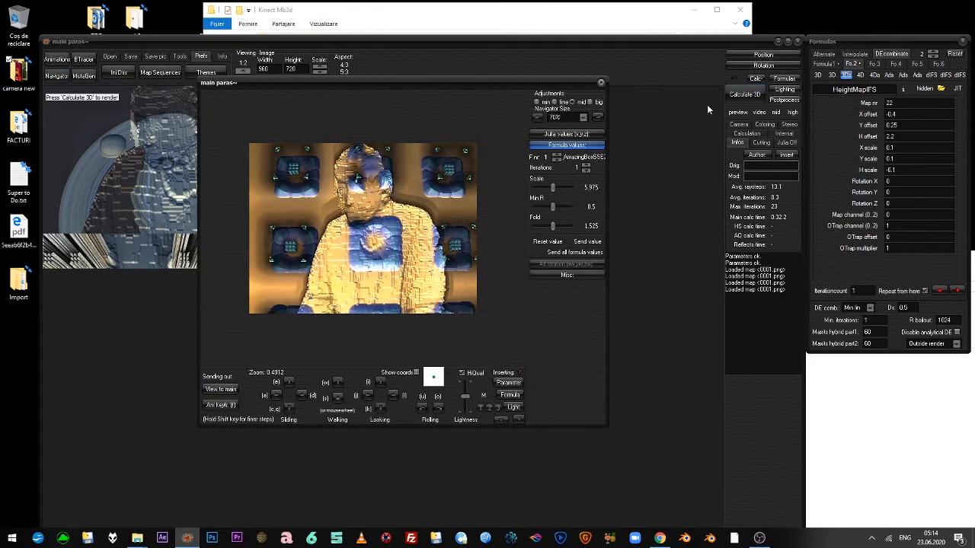
{"action": "left_click", "coordinate": [744, 94]}
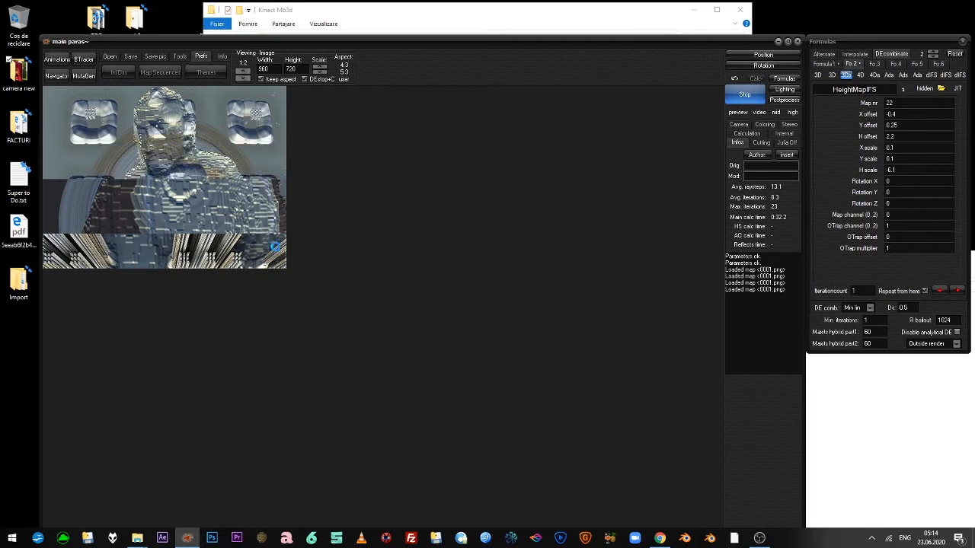
Choose map number 1005 for the diffuse color in the lighting settings and lower the map's Offset X.
{"action": "left_click", "coordinate": [243, 71]}
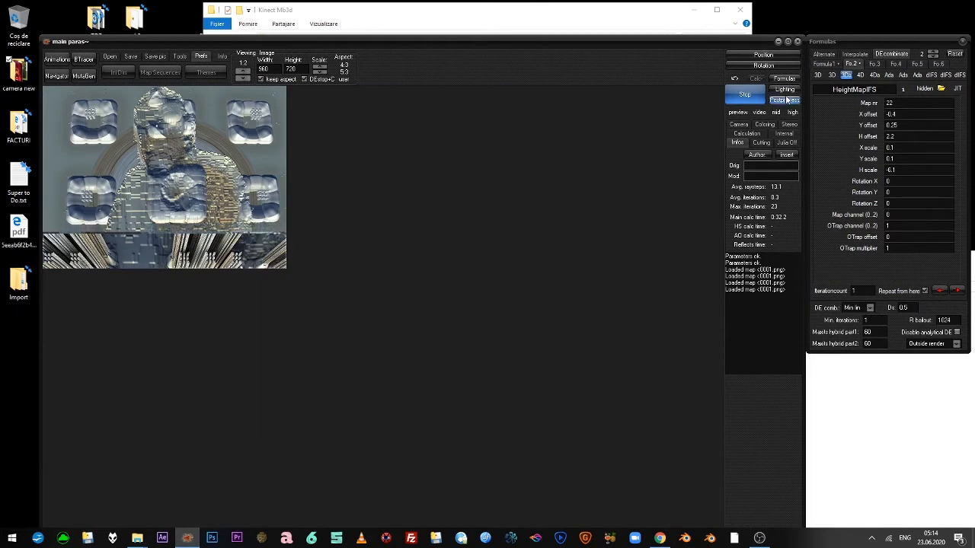
{"action": "left_click", "coordinate": [785, 89]}
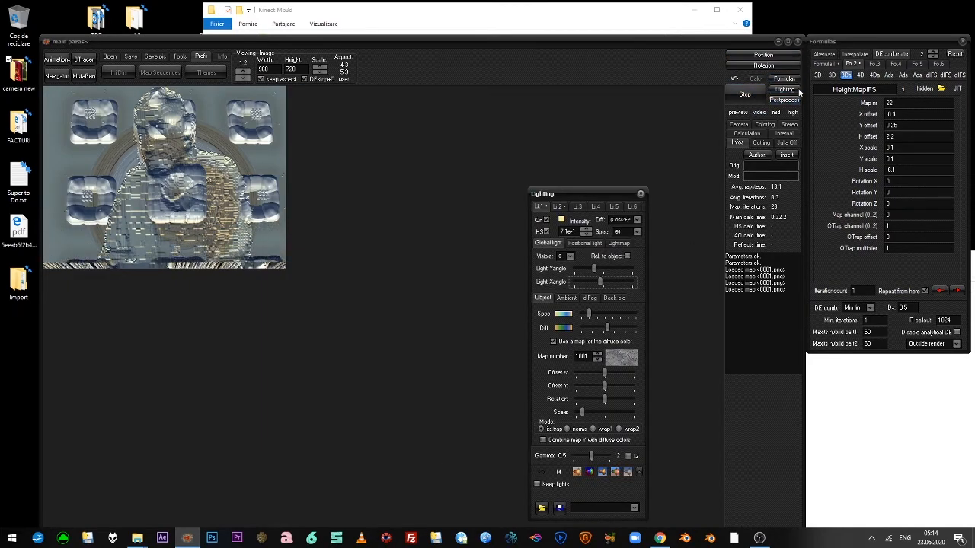
{"action": "left_click_drag", "start_coordinate": [592, 194], "coordinate": [647, 70]}
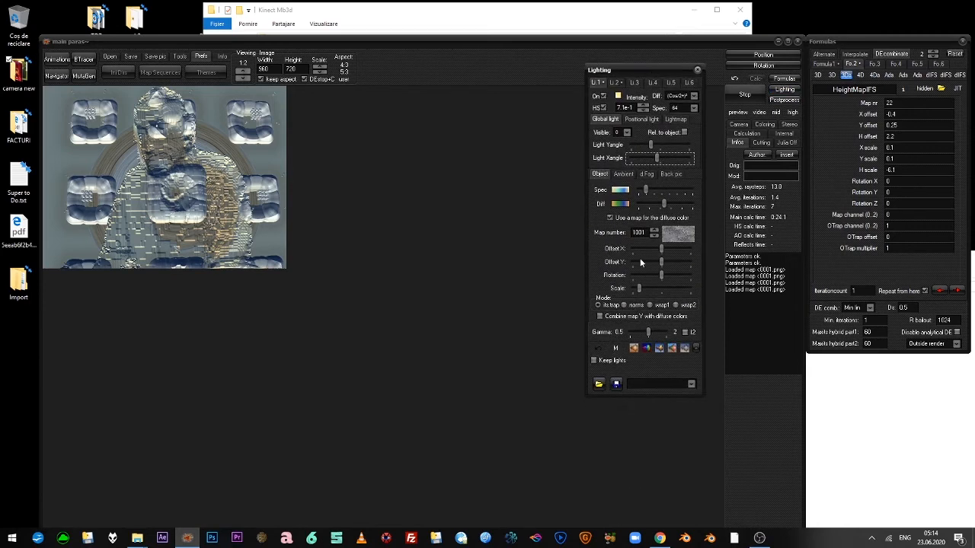
{"action": "left_click", "coordinate": [653, 230]}
{"action": "left_click", "coordinate": [654, 230]}
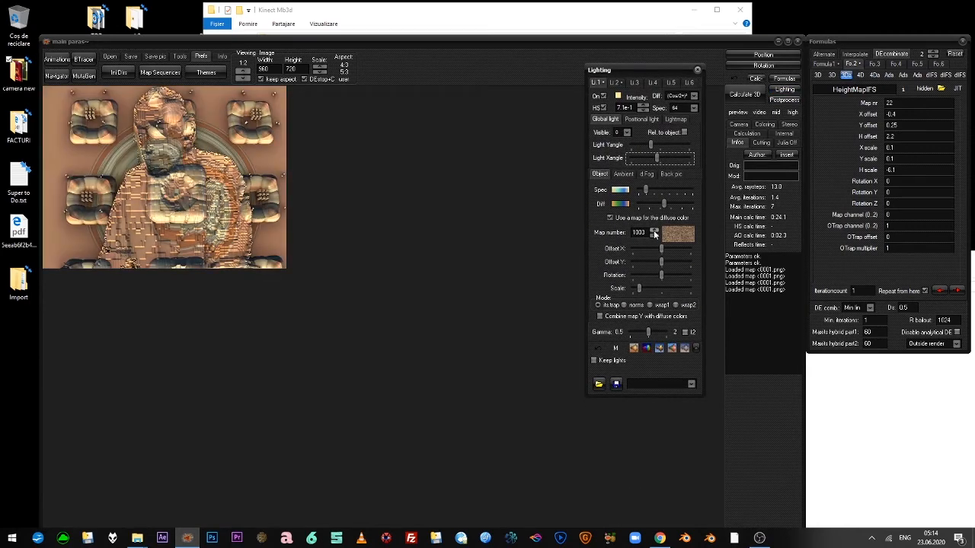
{"action": "left_click", "coordinate": [653, 230]}
{"action": "left_click", "coordinate": [654, 230]}
{"action": "left_click", "coordinate": [653, 230]}
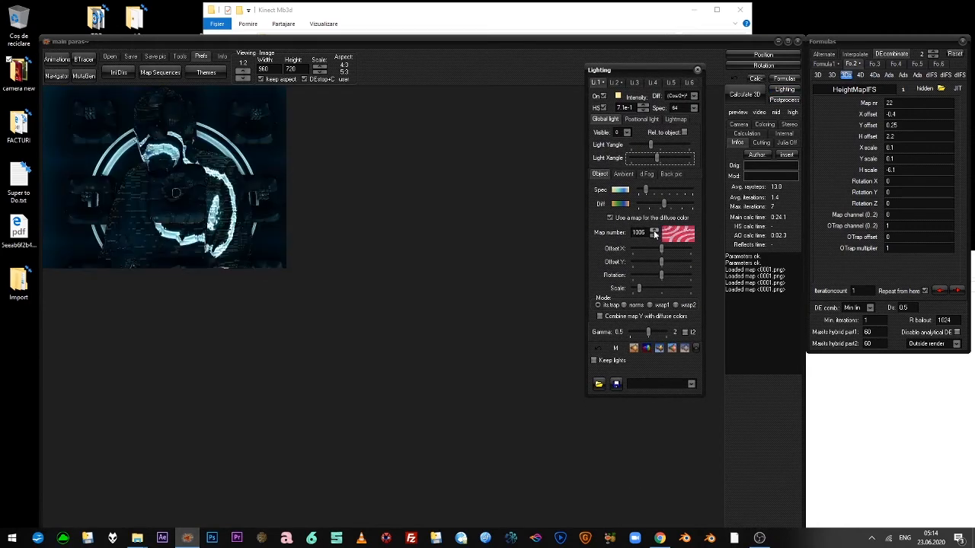
{"action": "left_click", "coordinate": [653, 235]}
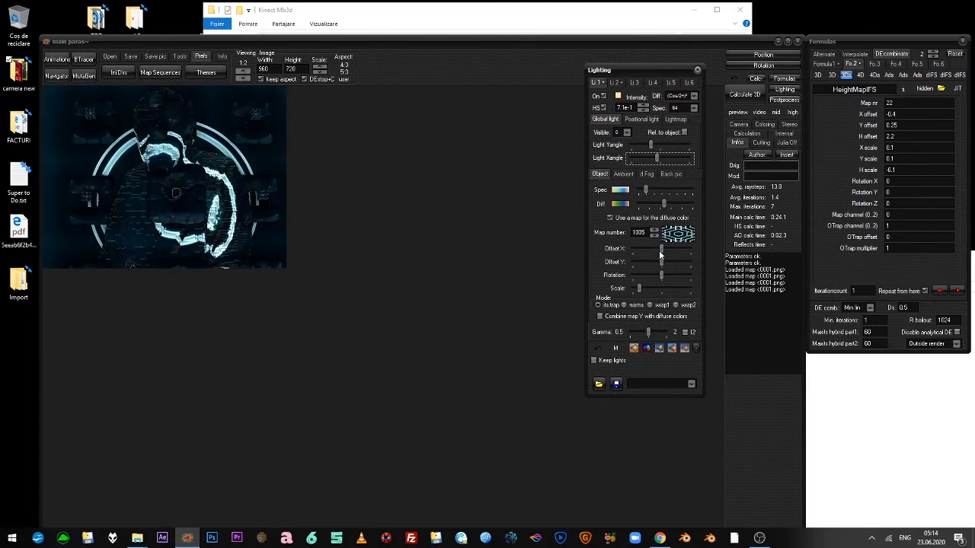
{"action": "mouse_move", "coordinate": [661, 250]}
{"action": "left_mouse_down"}
{"action": "mouse_move", "coordinate": [686, 249]}
{"action": "mouse_move", "coordinate": [650, 251]}
{"action": "left_mouse_up"}
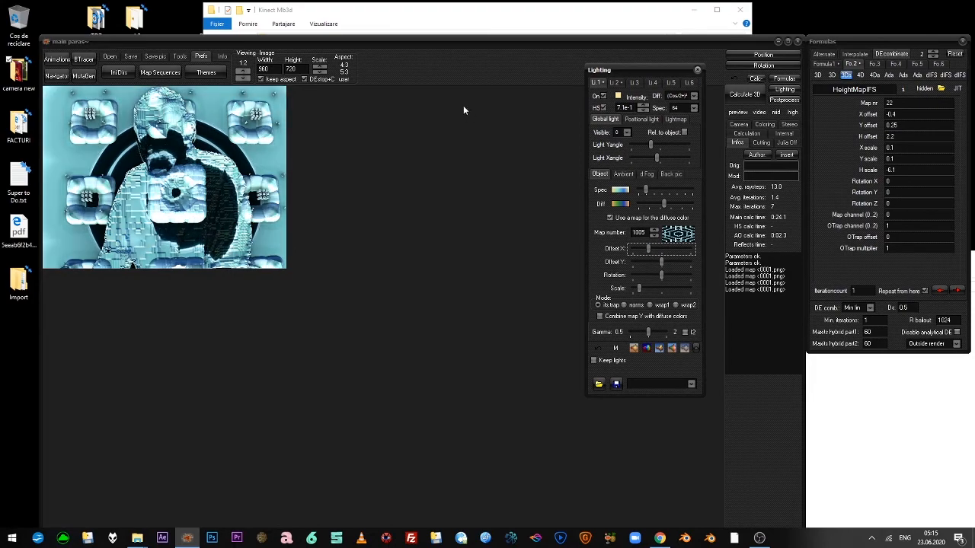
Maximize the main window, set the frame to 500 and render it in 3D.
{"action": "double_click", "coordinate": [465, 42]}
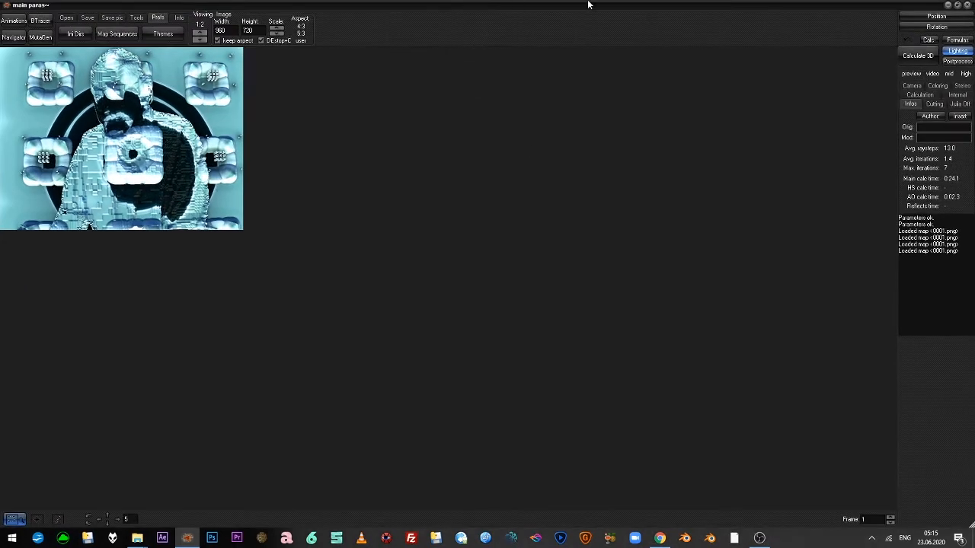
{"action": "double_click", "coordinate": [588, 5]}
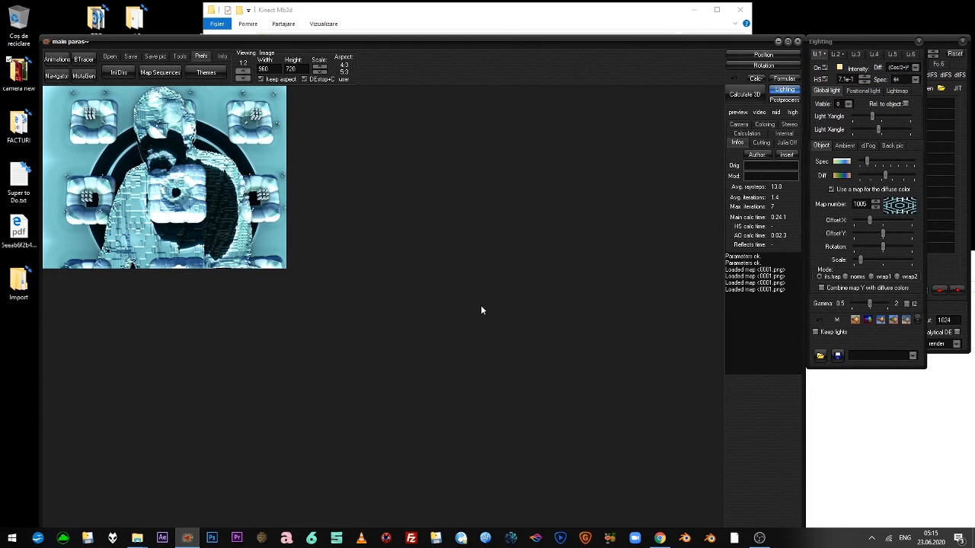
{"action": "double_click", "coordinate": [568, 43]}
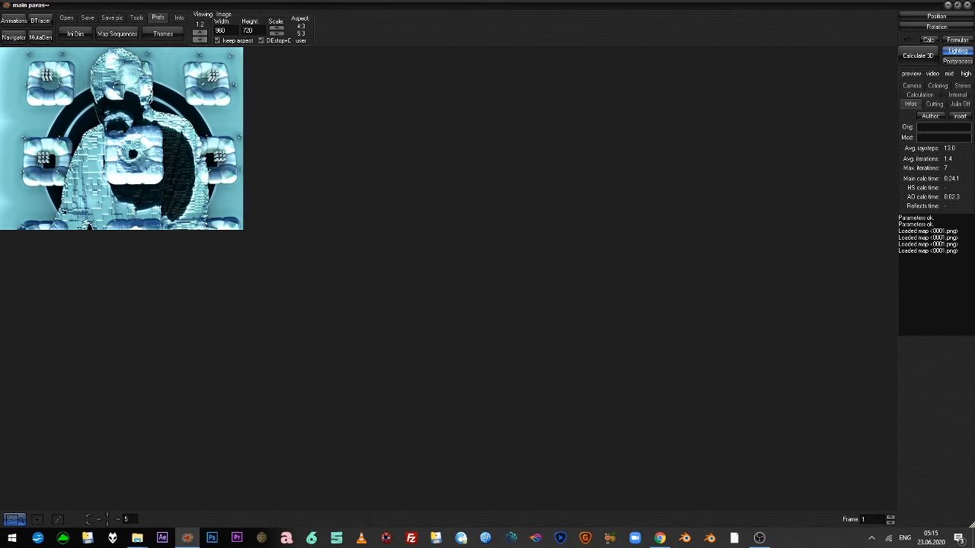
{"action": "key", "text": "BackSpace"}
{"action": "left_click", "coordinate": [918, 56]}
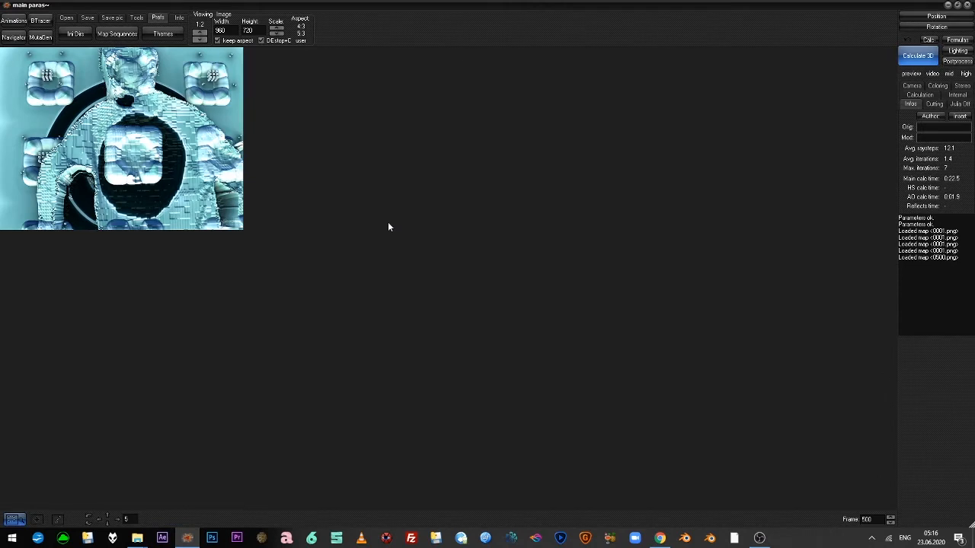
{"action": "left_click", "coordinate": [14, 37]}
{"action": "mouse_move", "coordinate": [367, 223]}
{"action": "left_mouse_down"}
{"action": "mouse_move", "coordinate": [365, 255]}
{"action": "mouse_move", "coordinate": [364, 234]}
{"action": "left_mouse_up"}
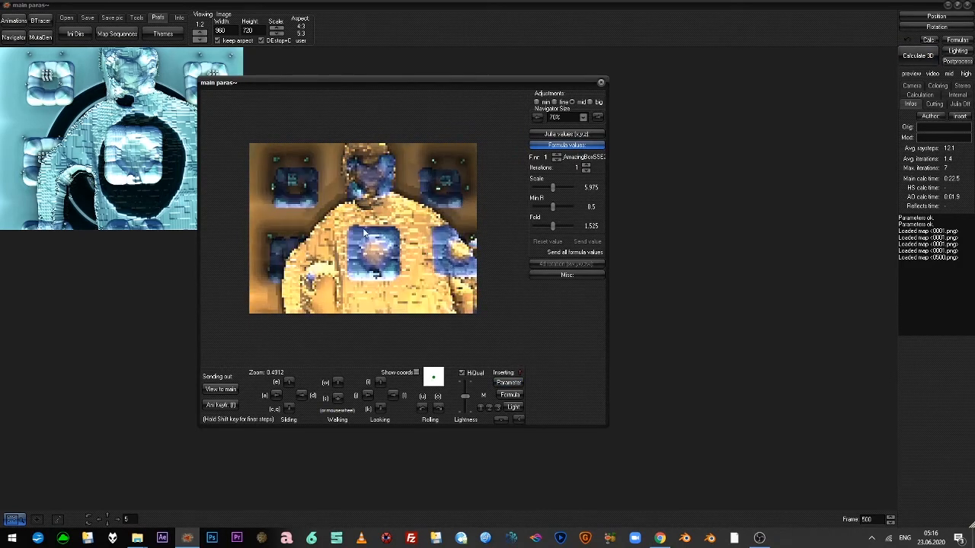
{"action": "left_click", "coordinate": [601, 83]}
{"action": "left_click", "coordinate": [13, 21]}
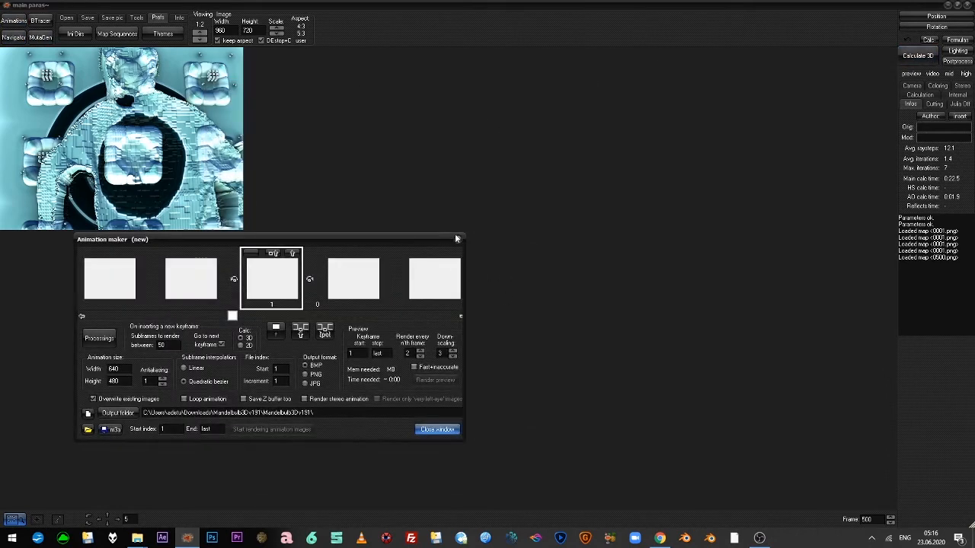
{"action": "left_click", "coordinate": [458, 241]}
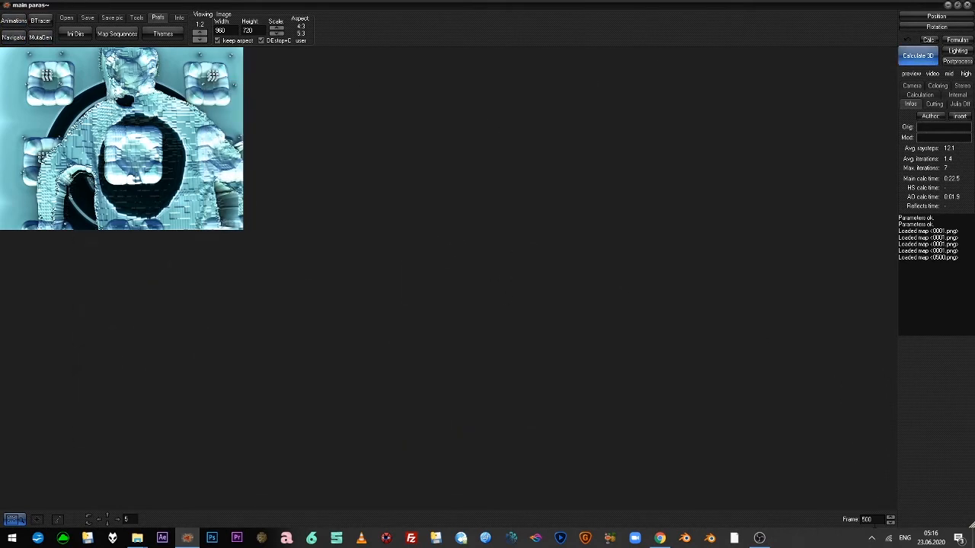
Set the frame back to 1 and render it in 3D.
{"action": "left_click_drag", "start_coordinate": [875, 521], "coordinate": [775, 520]}
{"action": "left_click", "coordinate": [918, 55]}
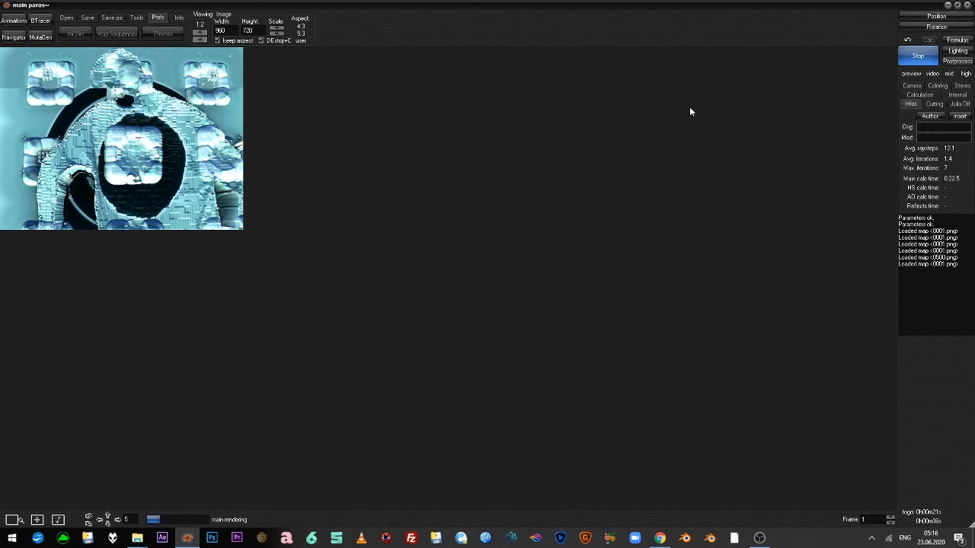
Restore the main window, lower the diffuse map's Offset Y and set the first light's intensity to 3.5e-1.
{"action": "double_click", "coordinate": [533, 5]}
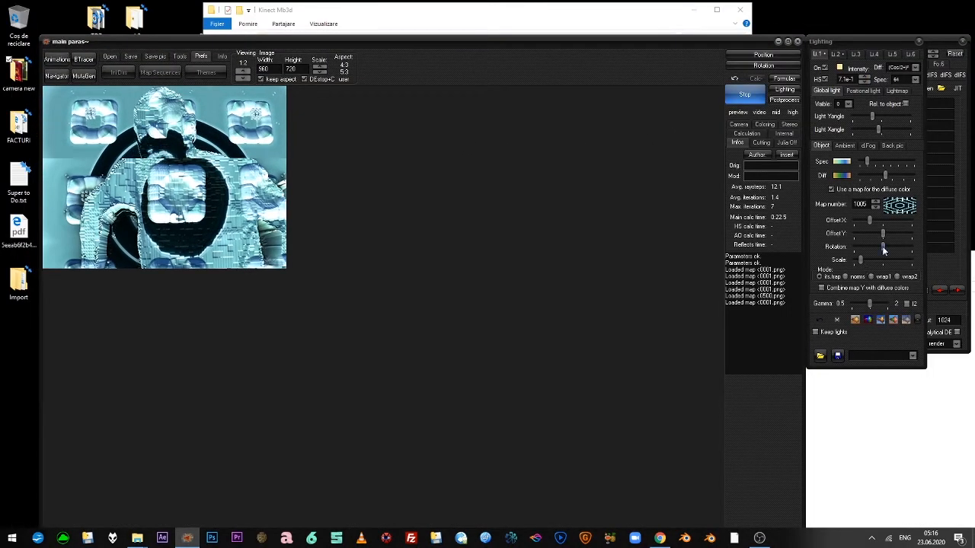
{"action": "left_click_drag", "start_coordinate": [884, 239], "coordinate": [869, 240]}
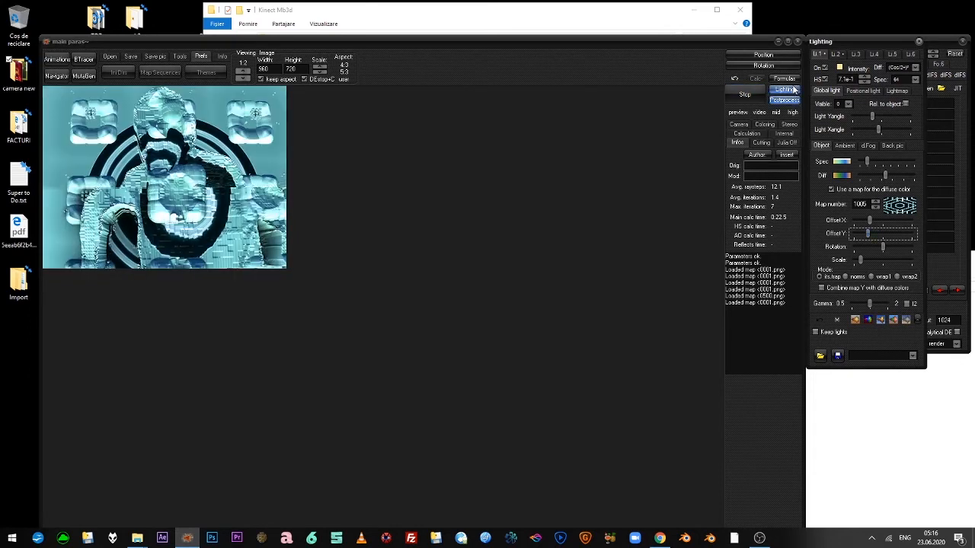
{"action": "left_click", "coordinate": [866, 82]}
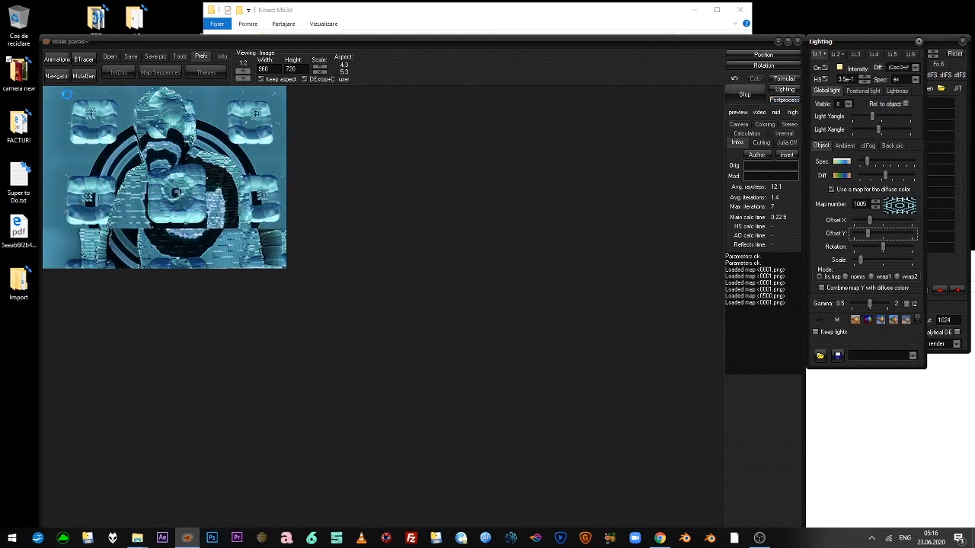
Insert the current frame 1 parameters as the first keyframe in the Animation maker.
{"action": "left_click", "coordinate": [56, 60]}
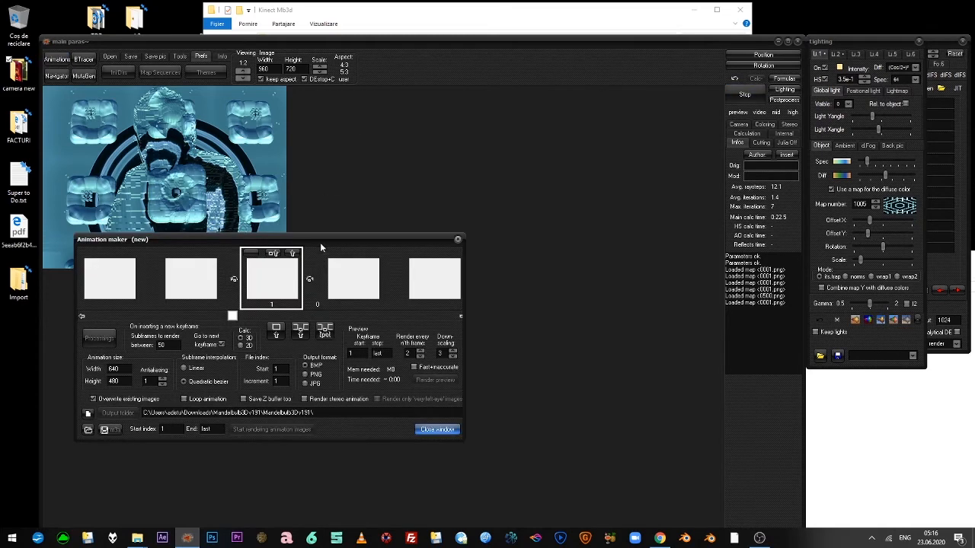
{"action": "left_click_drag", "start_coordinate": [321, 246], "coordinate": [553, 140]}
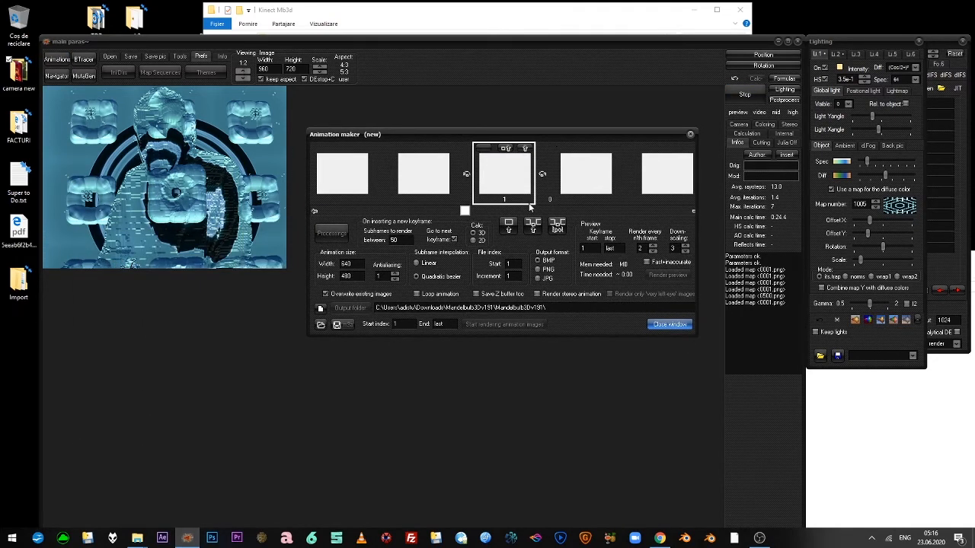
{"action": "left_click", "coordinate": [507, 225]}
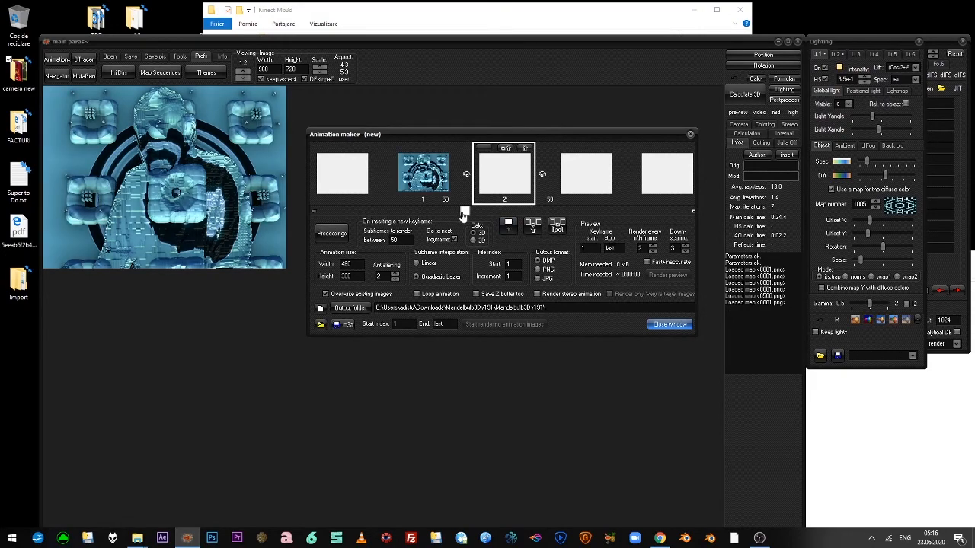
Move the main window up to reach the frame setting, set the frame to 500 and render in 3D.
{"action": "left_click", "coordinate": [50, 76]}
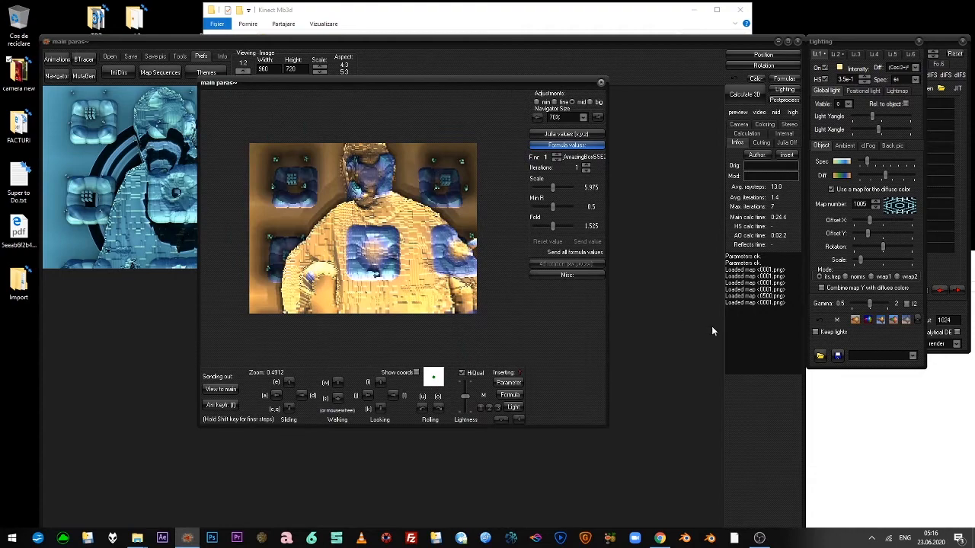
{"action": "left_click", "coordinate": [709, 326]}
{"action": "left_click_drag", "start_coordinate": [628, 45], "coordinate": [651, 10]}
{"action": "double_click", "coordinate": [696, 507]}
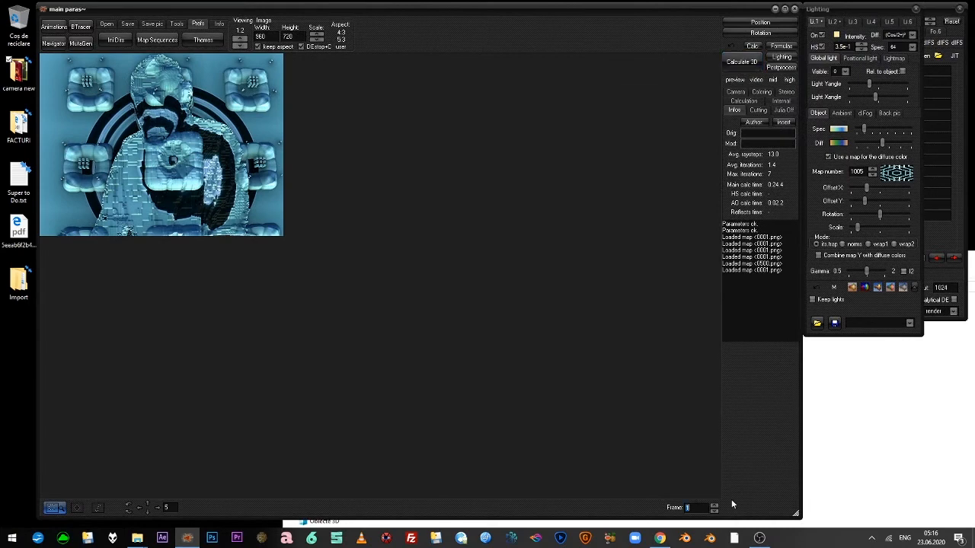
{"action": "type", "text": "500"}
{"action": "left_click", "coordinate": [741, 61]}
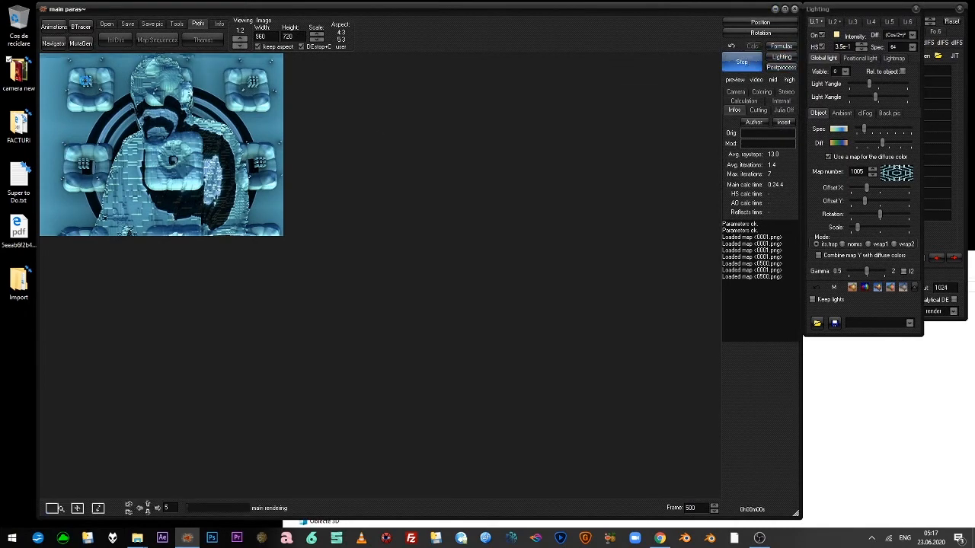
Load the current parameters into the navigator and set the AmazingBoxSSE2 Scale to 3.825 and Min R to 1.525.
{"action": "left_click", "coordinate": [55, 42]}
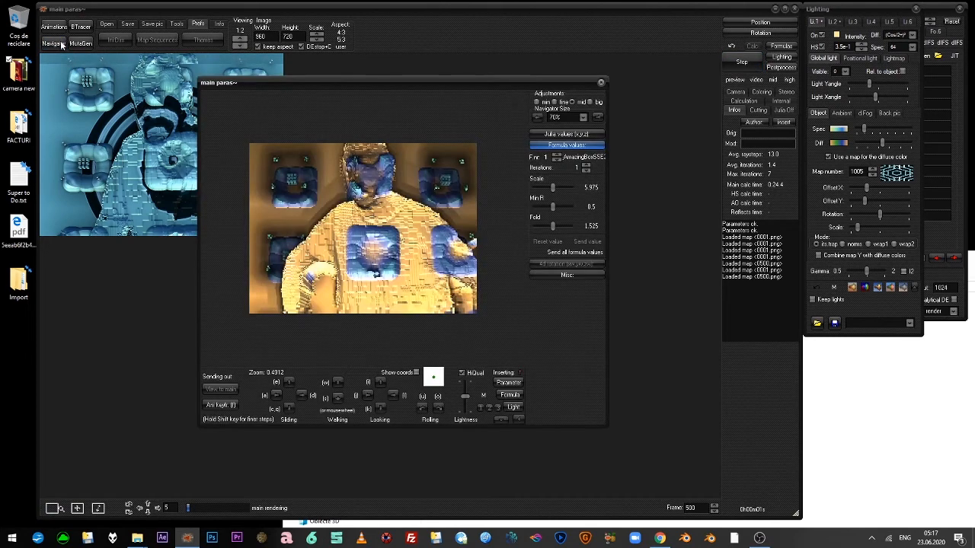
{"action": "left_click", "coordinate": [510, 384]}
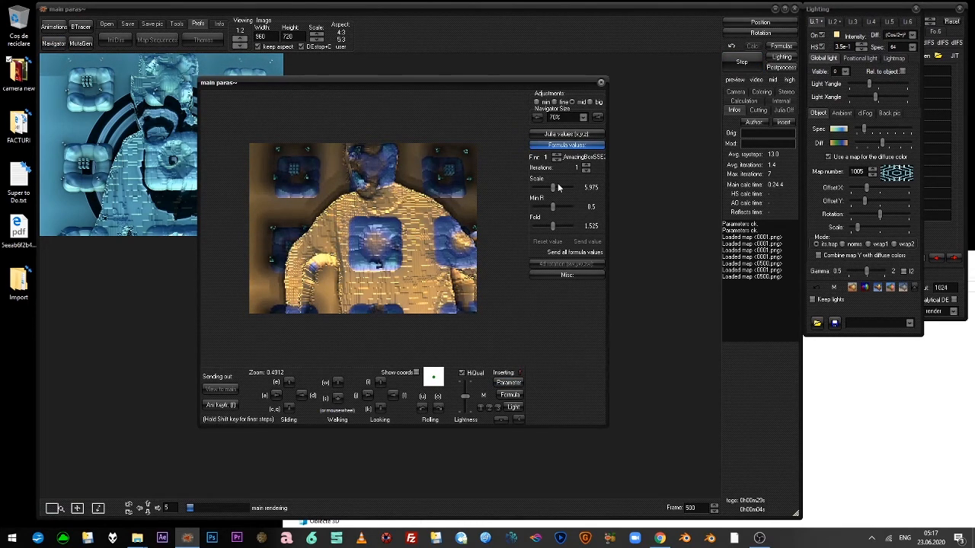
{"action": "left_click_drag", "start_coordinate": [555, 191], "coordinate": [566, 210]}
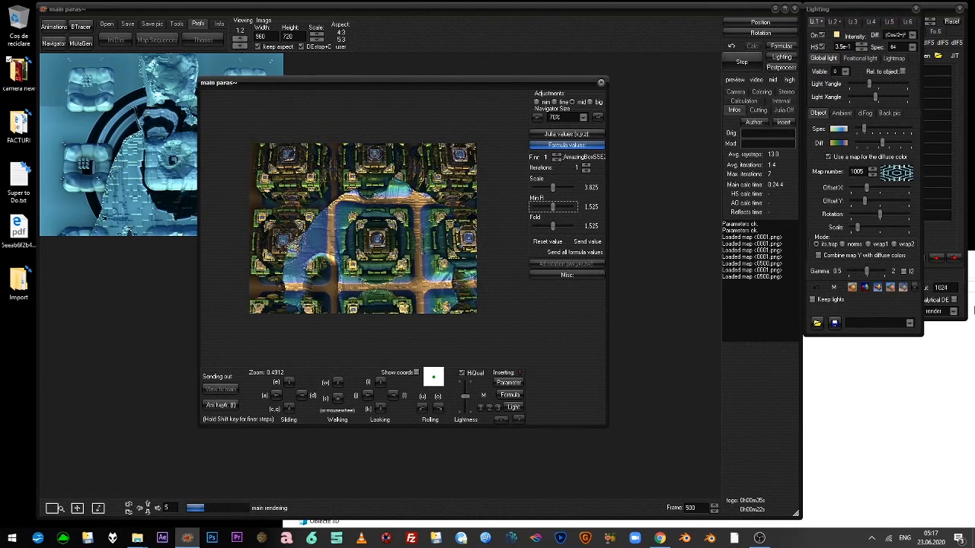
Set the H scale of the second formula, HeightMapIFS, to -9.1 in the navigator.
{"action": "left_click", "coordinate": [557, 158]}
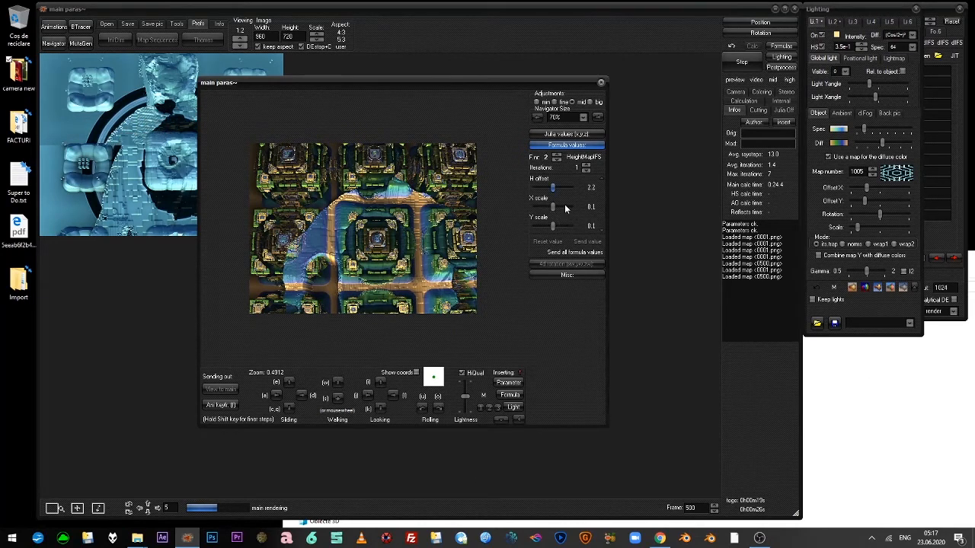
{"action": "scroll", "coordinate": [564, 204], "scroll_direction": "up", "scroll_amount": 1}
{"action": "scroll", "coordinate": [562, 212], "scroll_direction": "down", "scroll_amount": 1}
{"action": "left_click", "coordinate": [600, 228]}
{"action": "left_click_drag", "start_coordinate": [555, 207], "coordinate": [533, 207]}
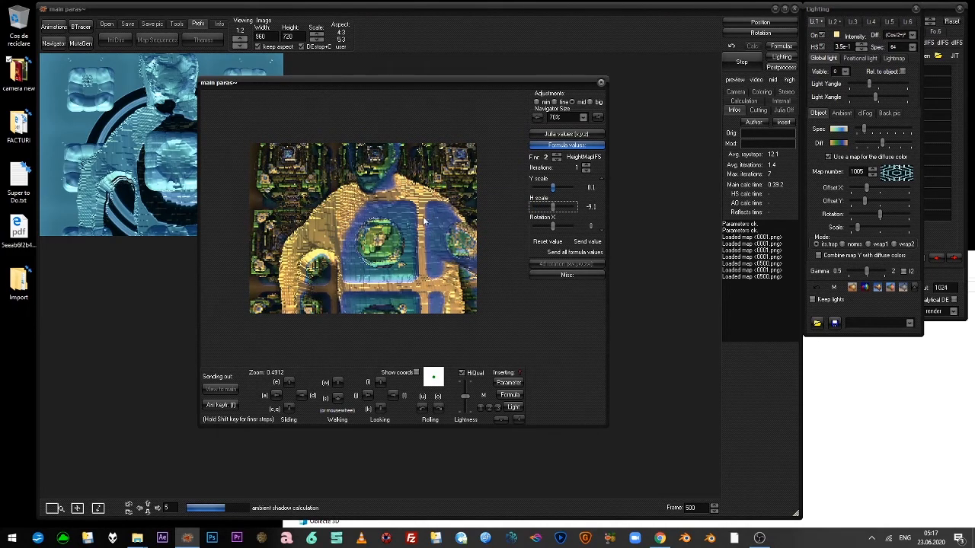
Reframe the navigator view to include the figure's whole head and send it to the main window.
{"action": "scroll", "coordinate": [364, 229], "scroll_direction": "up", "scroll_amount": 5}
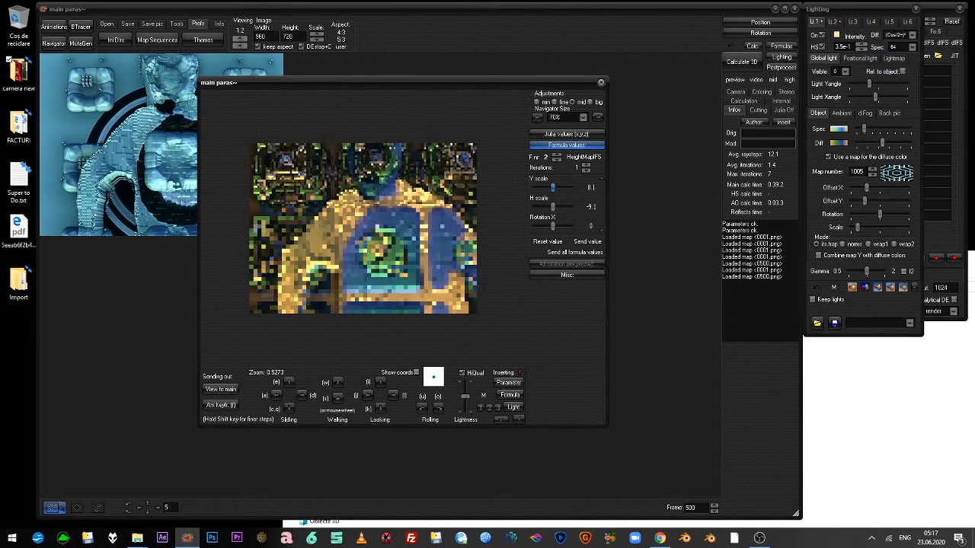
{"action": "scroll", "coordinate": [363, 228], "scroll_direction": "down", "scroll_amount": 4}
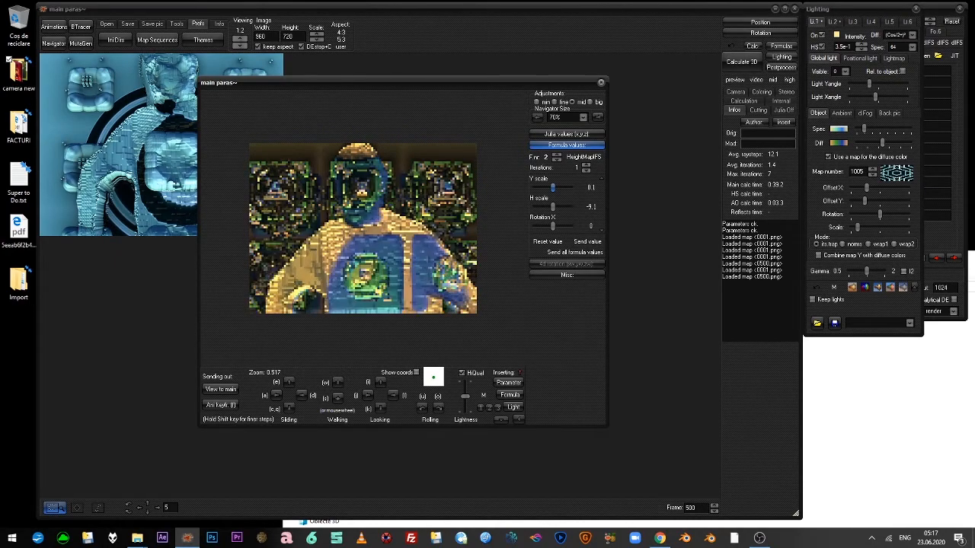
{"action": "scroll", "coordinate": [364, 228], "scroll_direction": "up", "scroll_amount": 1}
{"action": "left_click", "coordinate": [363, 230]}
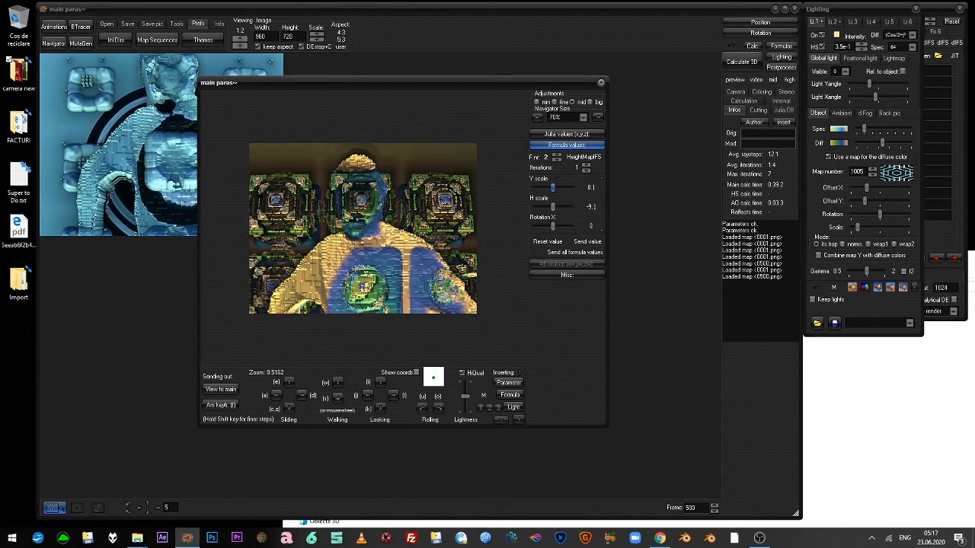
{"action": "scroll", "coordinate": [361, 282], "scroll_direction": "down", "scroll_amount": 1}
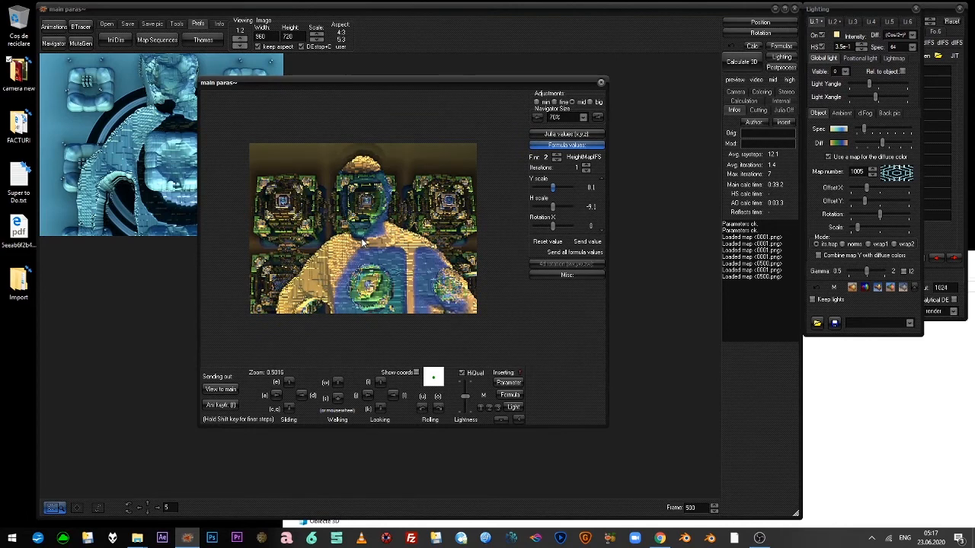
{"action": "left_click", "coordinate": [220, 389]}
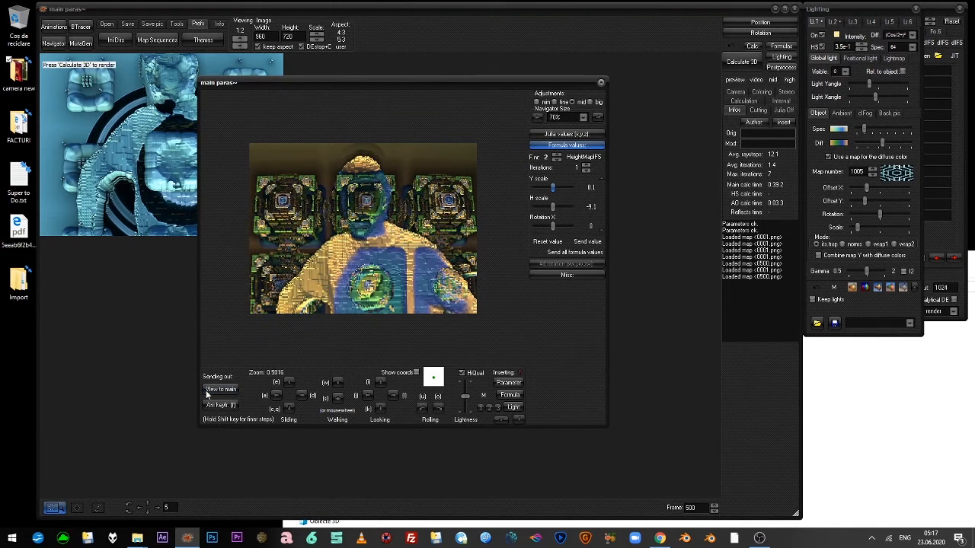
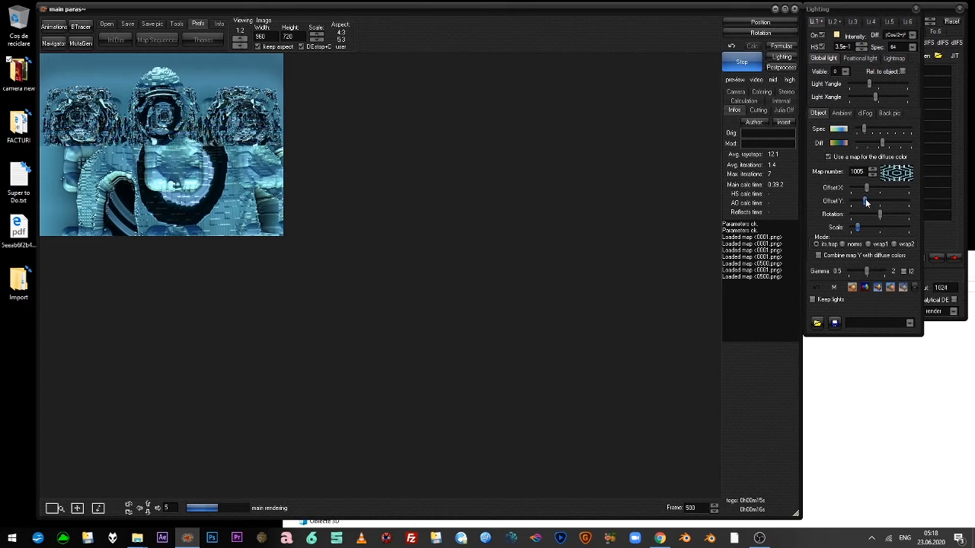
Examine the frame 500 render at 1:1 and 1:2 viewing scale while it calculates.
{"action": "scroll", "coordinate": [201, 155], "scroll_direction": "up", "scroll_amount": 1}
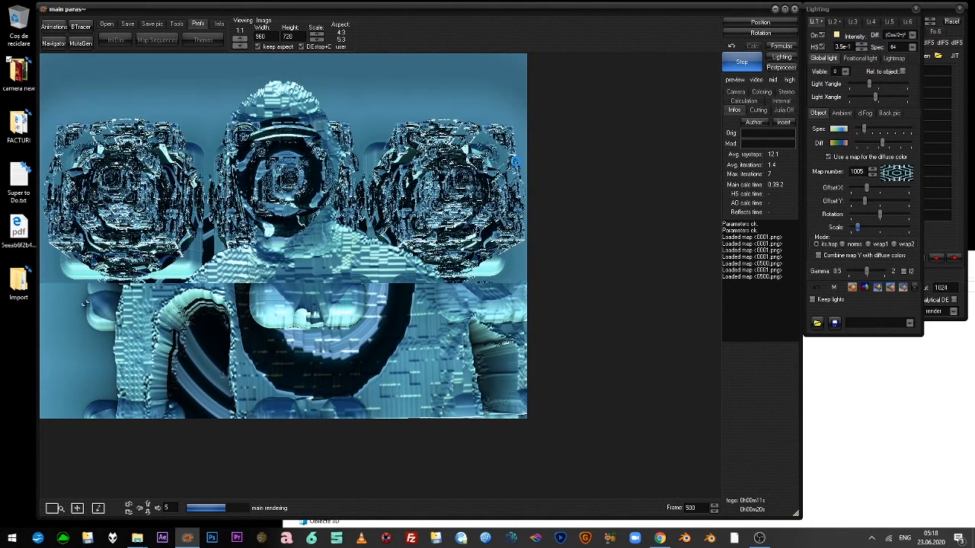
{"action": "scroll", "coordinate": [205, 153], "scroll_direction": "down", "scroll_amount": 1}
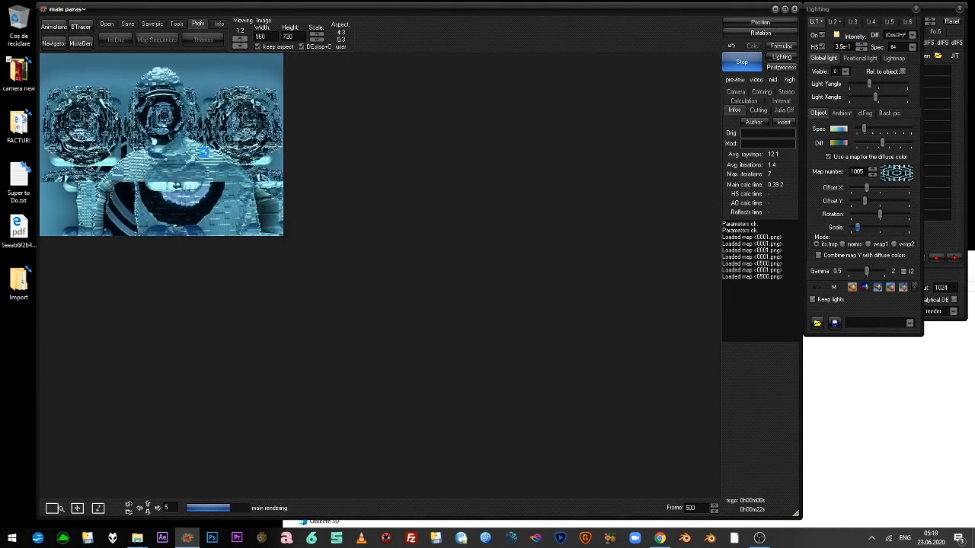
{"action": "scroll", "coordinate": [204, 153], "scroll_direction": "up", "scroll_amount": 1}
{"action": "scroll", "coordinate": [205, 153], "scroll_direction": "down", "scroll_amount": 1}
{"action": "scroll", "coordinate": [204, 153], "scroll_direction": "up", "scroll_amount": 1}
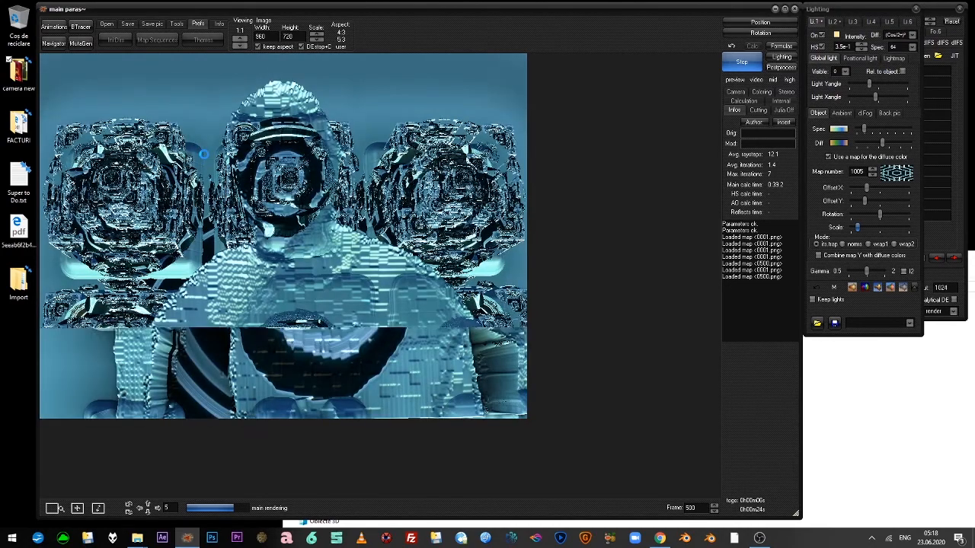
{"action": "scroll", "coordinate": [204, 153], "scroll_direction": "down", "scroll_amount": 1}
{"action": "scroll", "coordinate": [204, 153], "scroll_direction": "up", "scroll_amount": 1}
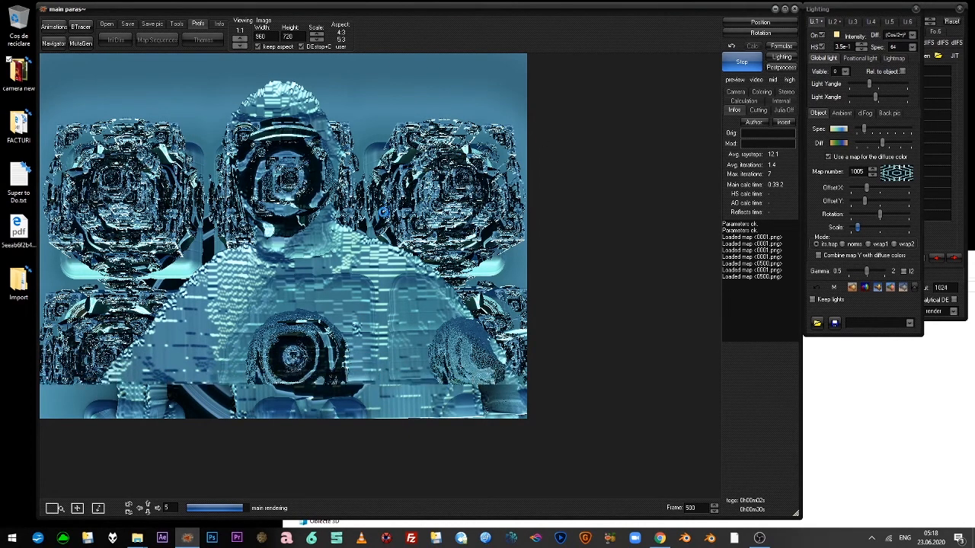
{"action": "scroll", "coordinate": [386, 210], "scroll_direction": "down", "scroll_amount": 1}
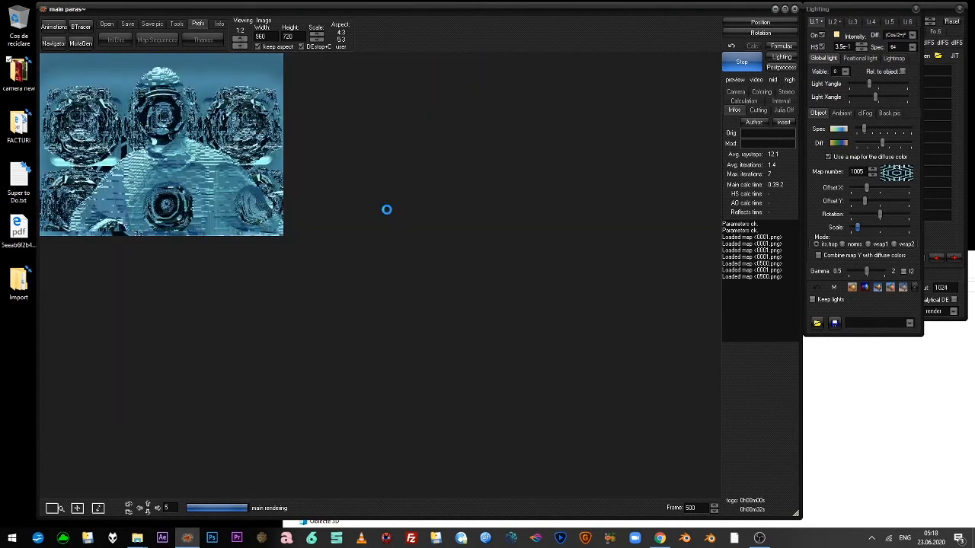
{"action": "scroll", "coordinate": [386, 209], "scroll_direction": "up", "scroll_amount": 1}
{"action": "scroll", "coordinate": [387, 210], "scroll_direction": "down", "scroll_amount": 1}
{"action": "scroll", "coordinate": [386, 210], "scroll_direction": "up", "scroll_amount": 1}
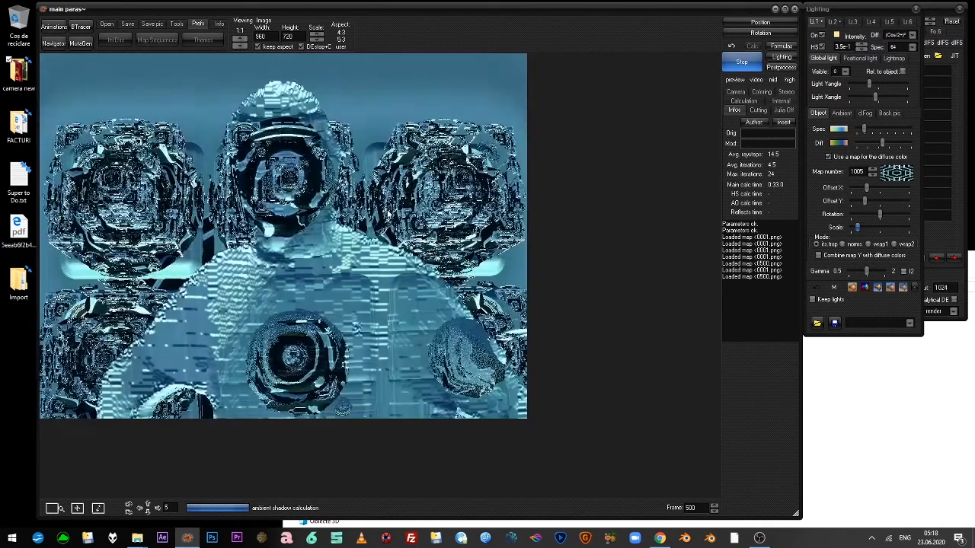
{"action": "scroll", "coordinate": [387, 209], "scroll_direction": "down", "scroll_amount": 1}
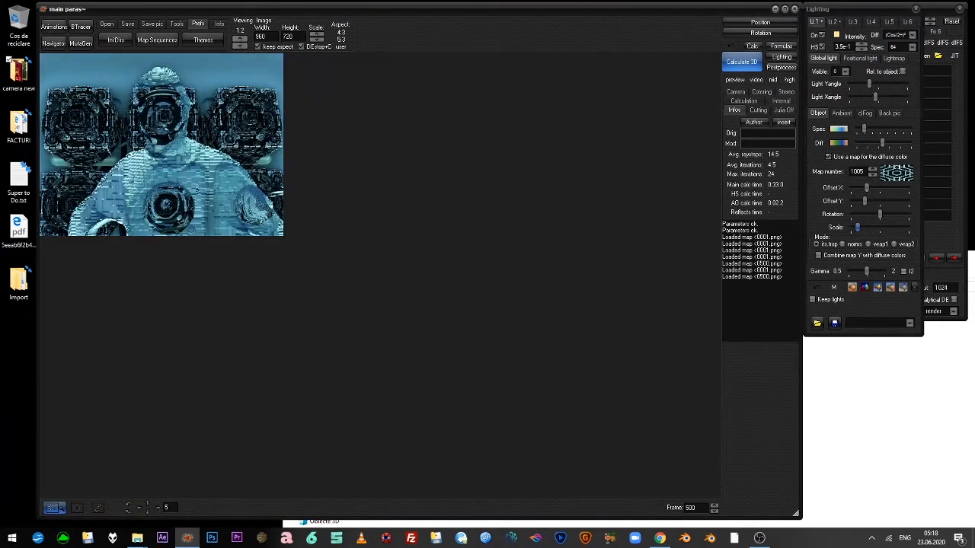
Increase the diffuse color map's Offset X and insert the current parameters as the second keyframe in the animation maker.
{"action": "left_click", "coordinate": [865, 188]}
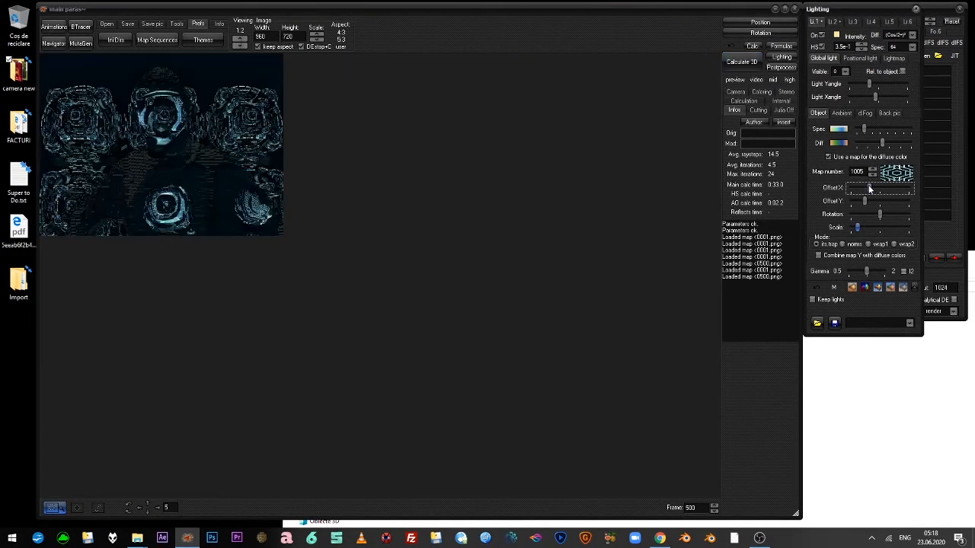
{"action": "left_click_drag", "start_coordinate": [869, 189], "coordinate": [883, 190]}
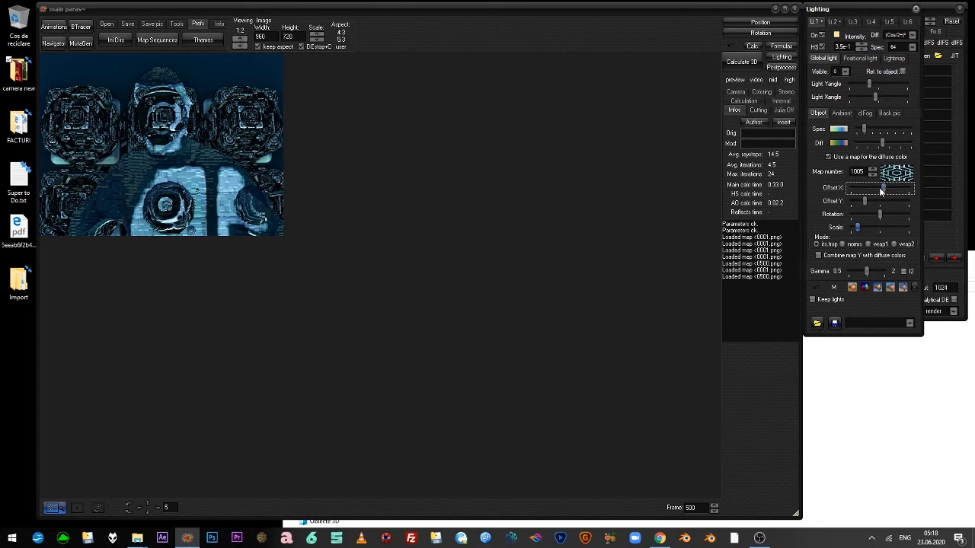
{"action": "left_click", "coordinate": [53, 27]}
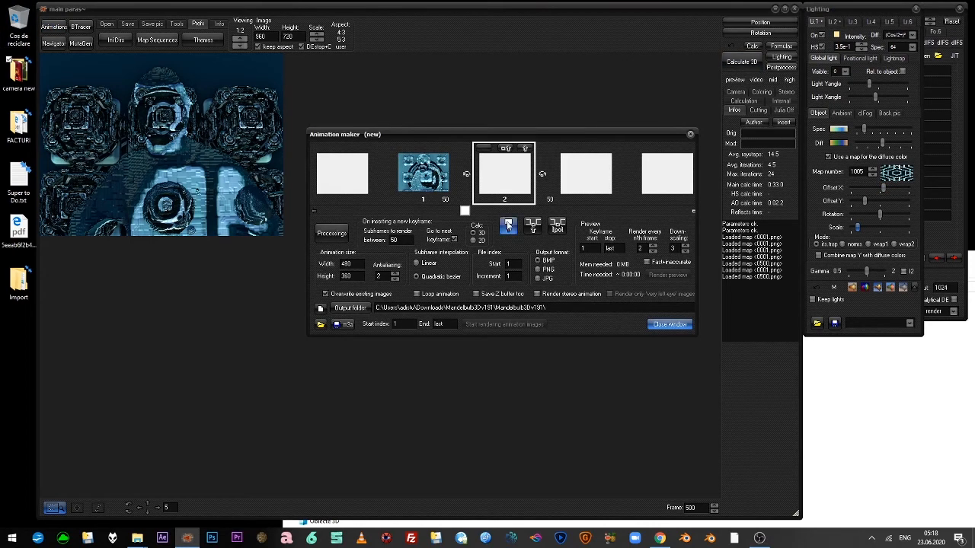
{"action": "left_click", "coordinate": [509, 225]}
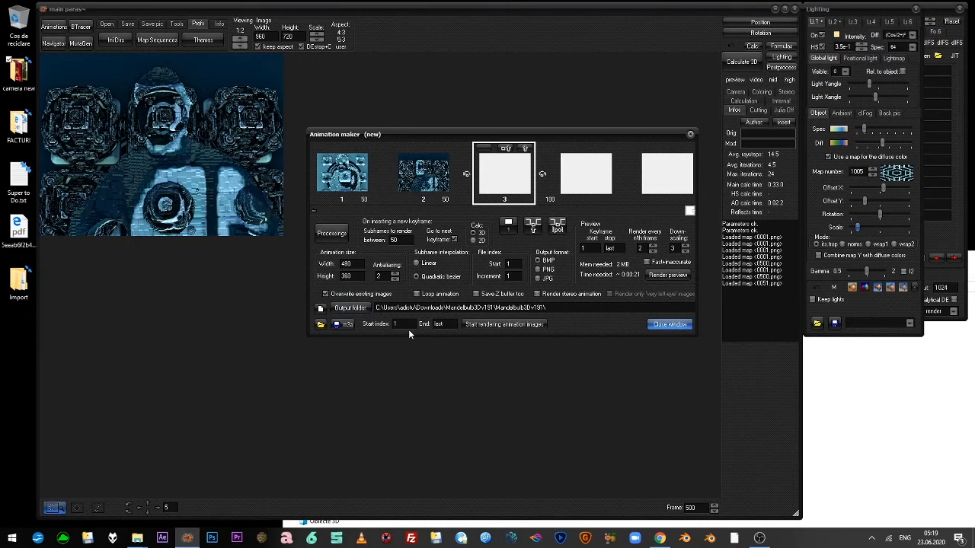
Create a folder named animatiton in X:\Kinect Mb3d and set it as the animation's output folder.
{"action": "left_click", "coordinate": [351, 309]}
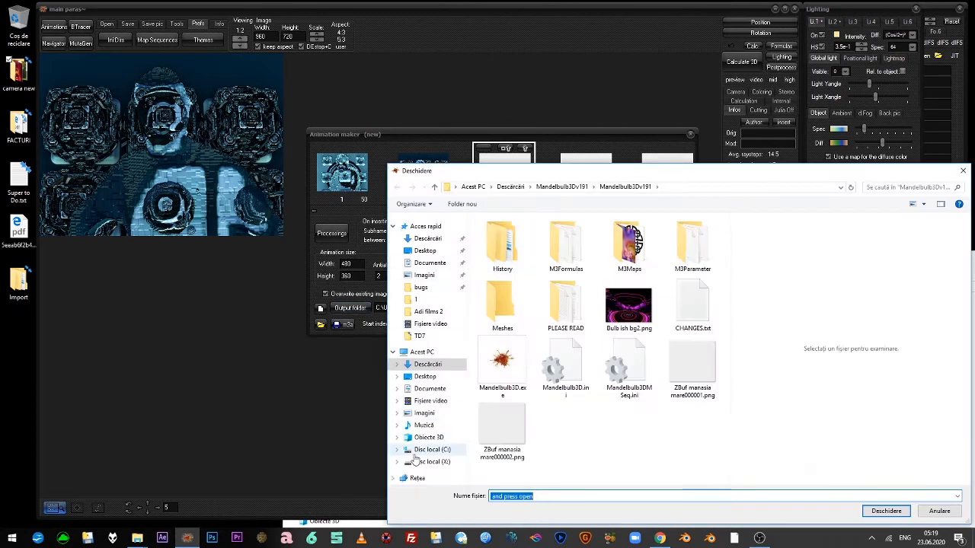
{"action": "left_click", "coordinate": [426, 462]}
{"action": "left_click", "coordinate": [624, 320]}
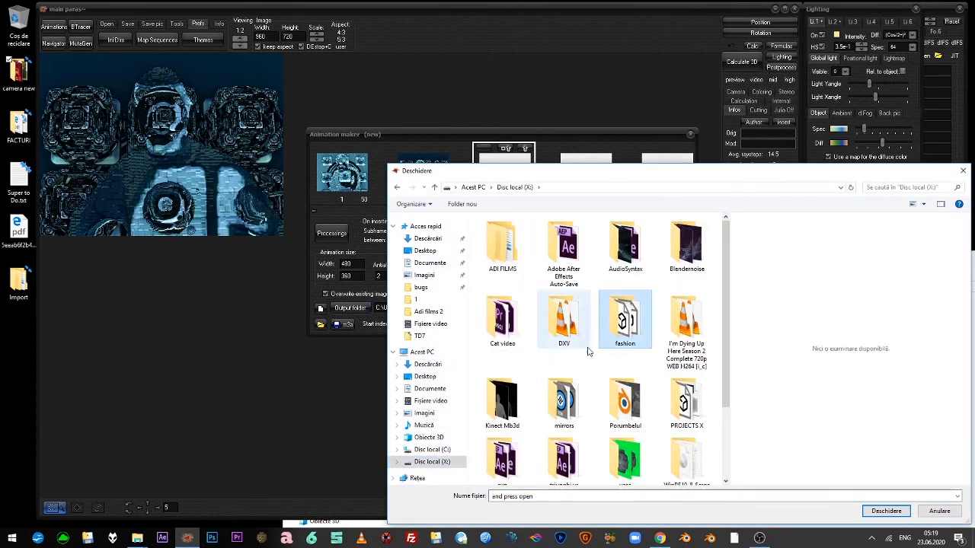
{"action": "double_click", "coordinate": [499, 403]}
{"action": "right_click", "coordinate": [572, 322]}
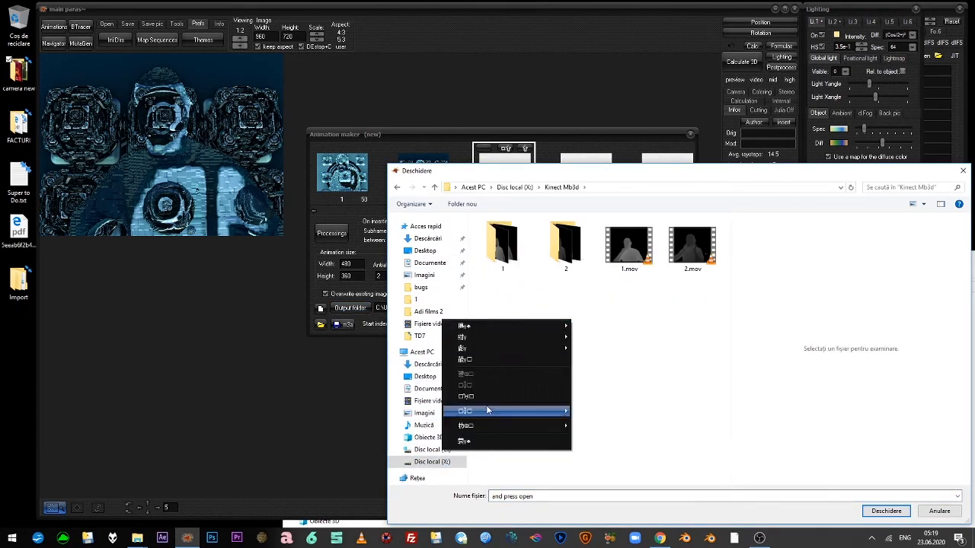
{"action": "mouse_move", "coordinate": [495, 425]}
{"action": "left_click", "coordinate": [610, 300]}
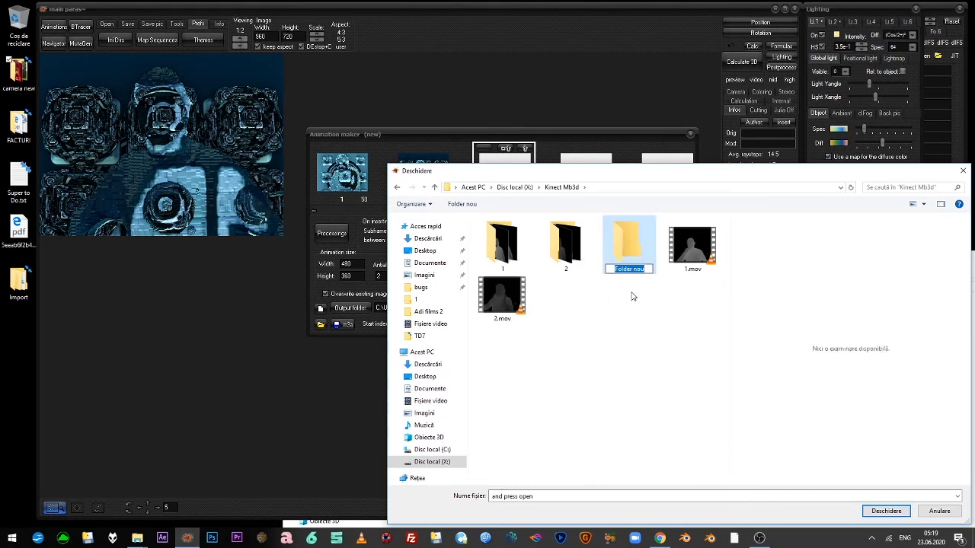
{"action": "type", "text": "animatiton"}
{"action": "key", "text": "Return"}
{"action": "key", "text": "Return"}
{"action": "left_click", "coordinate": [885, 511]}
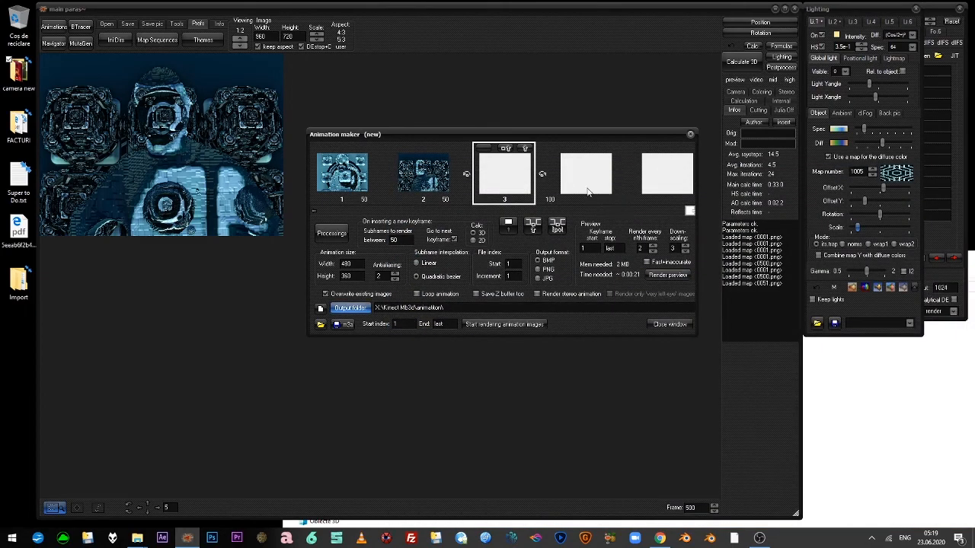
Move the animation maker window up and set the first keyframe's subframe count to 500.
{"action": "left_click_drag", "start_coordinate": [454, 134], "coordinate": [445, 92]}
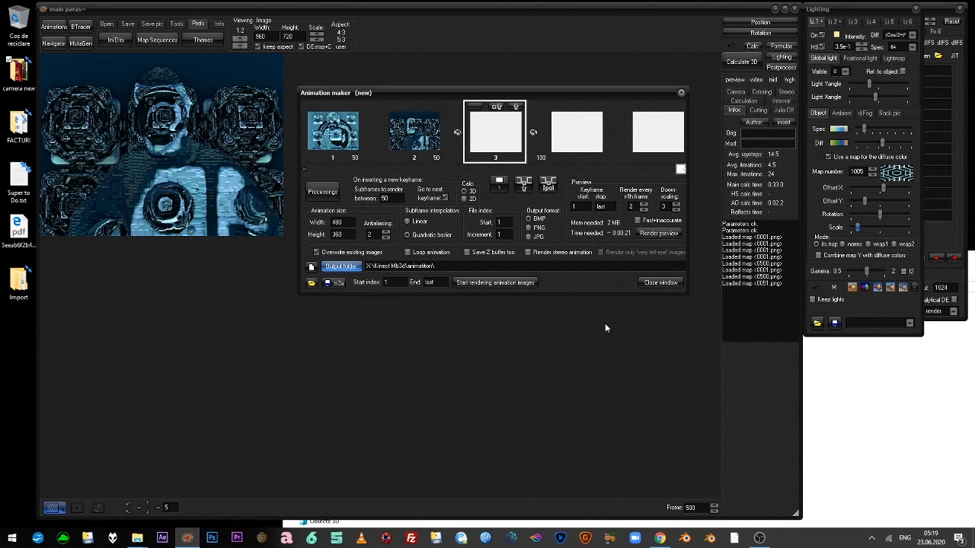
{"action": "left_click", "coordinate": [304, 169]}
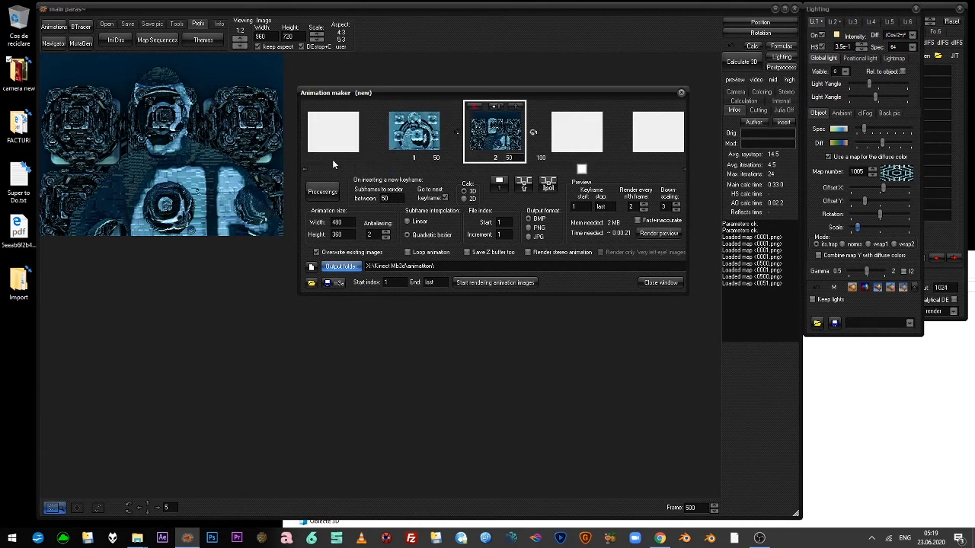
{"action": "left_click", "coordinate": [304, 170]}
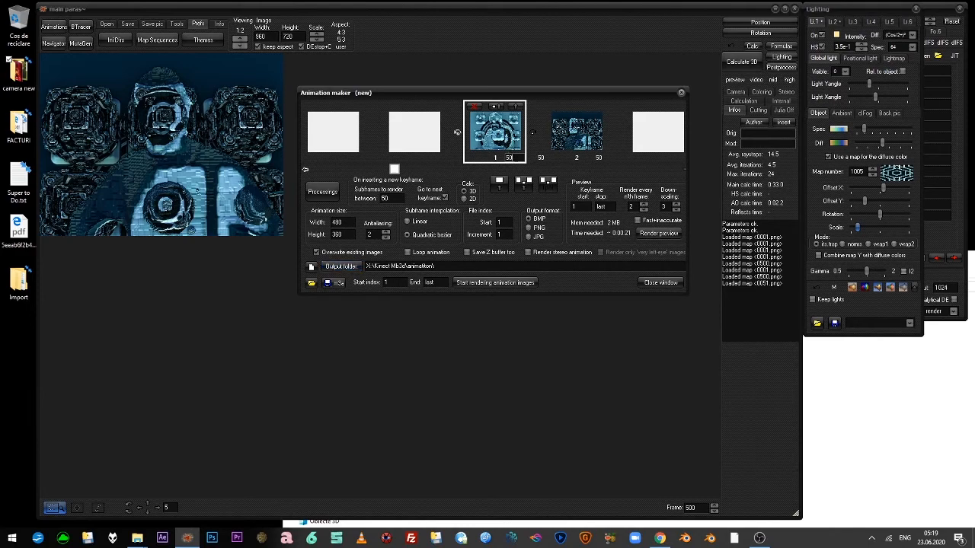
{"action": "key", "text": "Escape"}
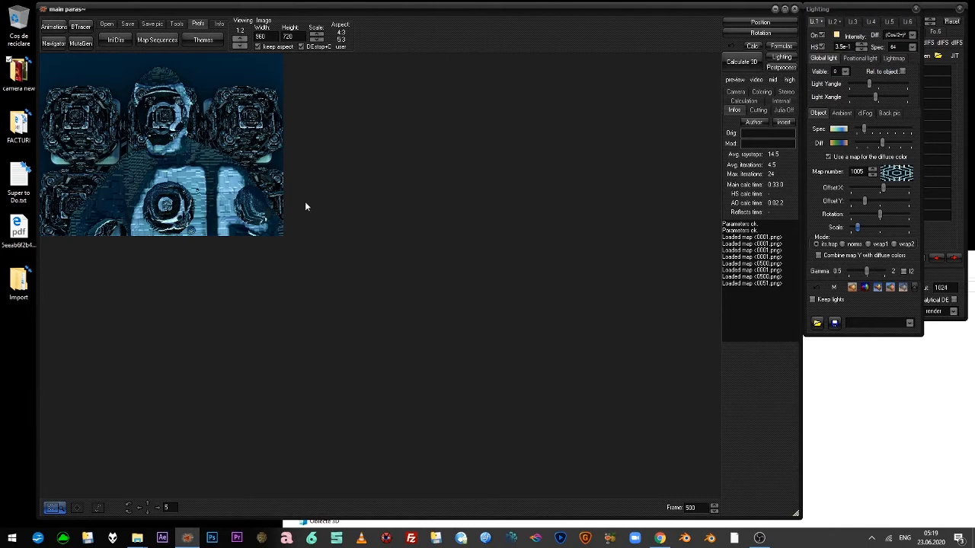
{"action": "left_click", "coordinate": [67, 29]}
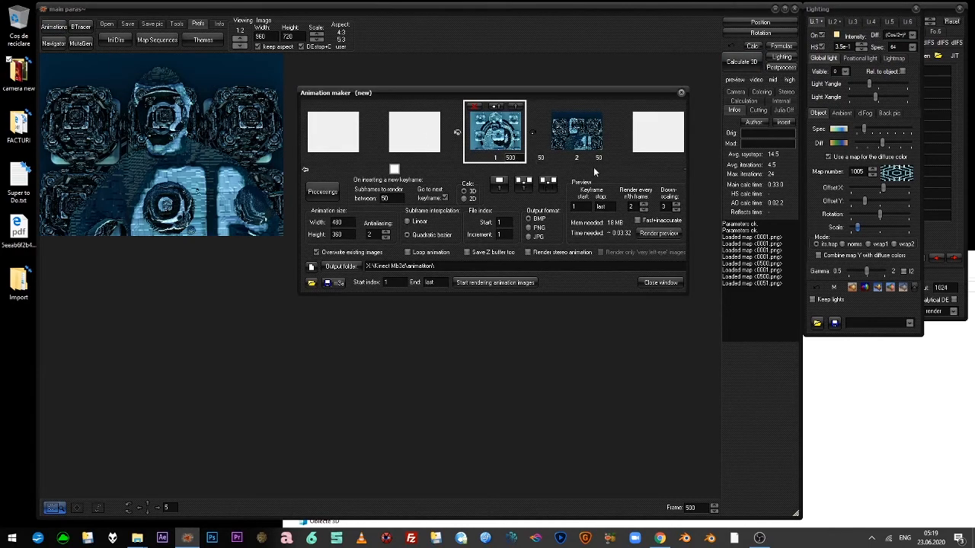
Set the second keyframe's subframe count to 0 and return to the first keyframe.
{"action": "left_click", "coordinate": [686, 169]}
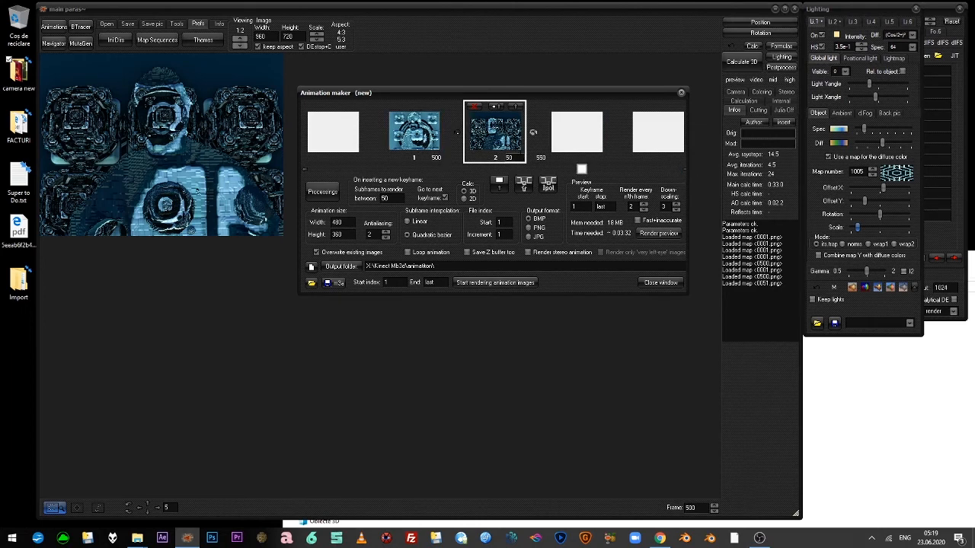
{"action": "type", "text": "0"}
{"action": "left_click", "coordinate": [305, 169]}
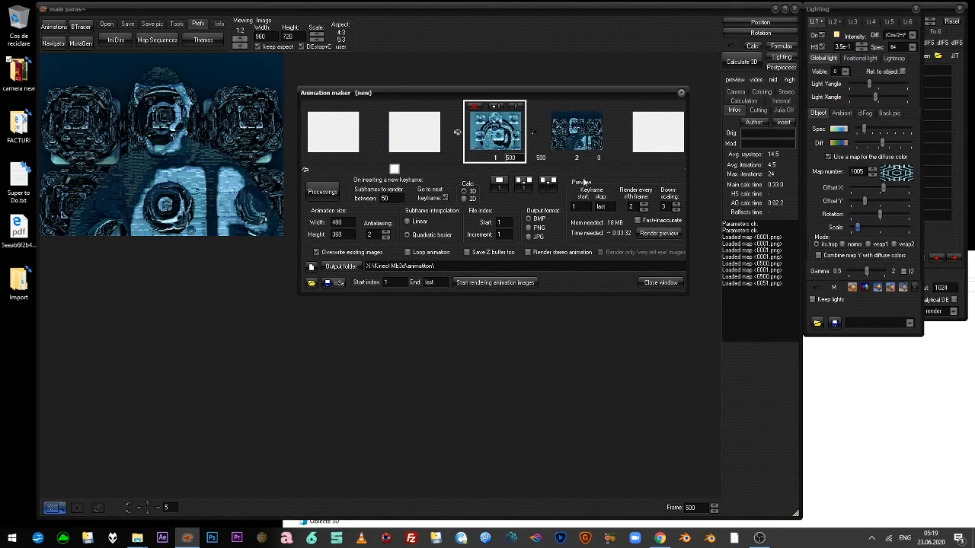
Set JPG output, animation size 969 by 720, antialiasing 1 and linear subframe interpolation, and start rendering the animation images.
{"action": "left_click", "coordinate": [538, 239]}
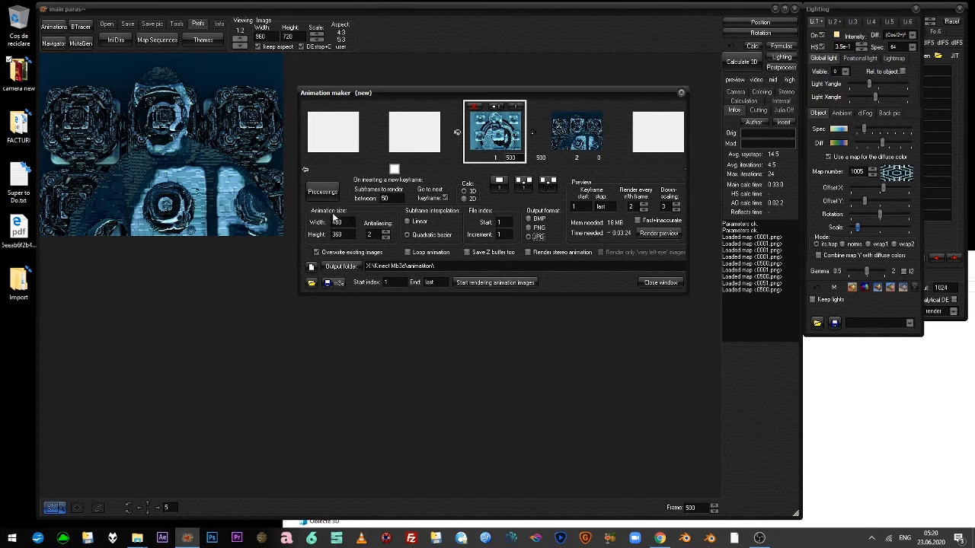
{"action": "type", "text": "569"}
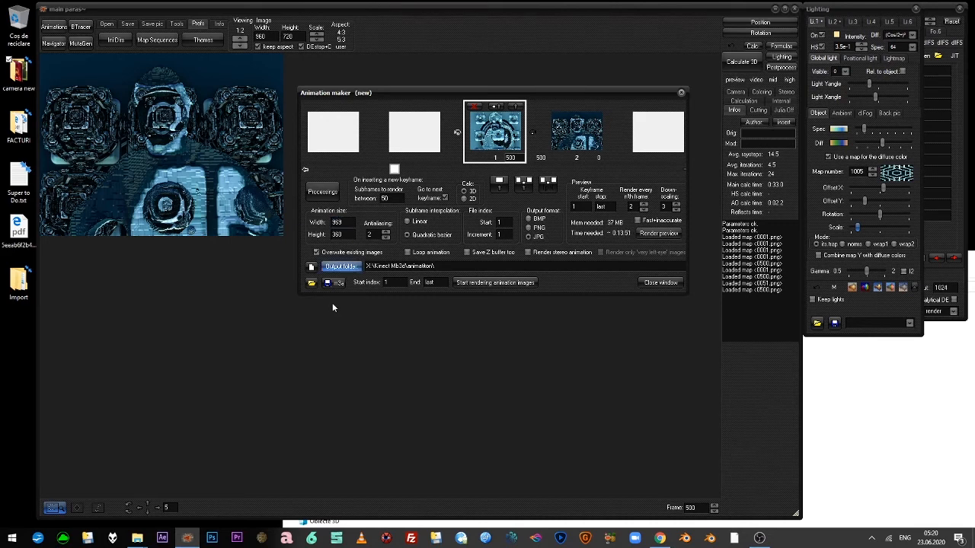
{"action": "key", "text": "Tab"}
{"action": "type", "text": "7"}
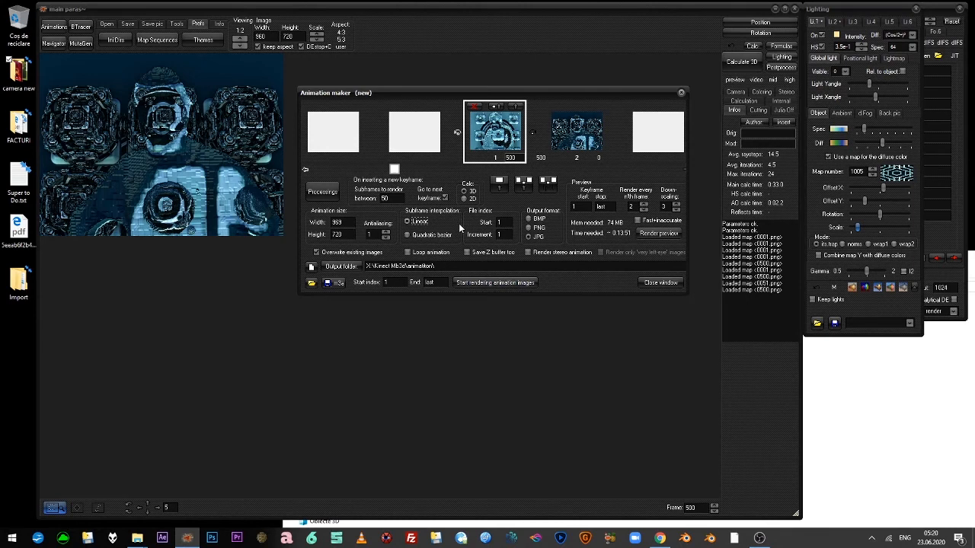
{"action": "left_click", "coordinate": [491, 285]}
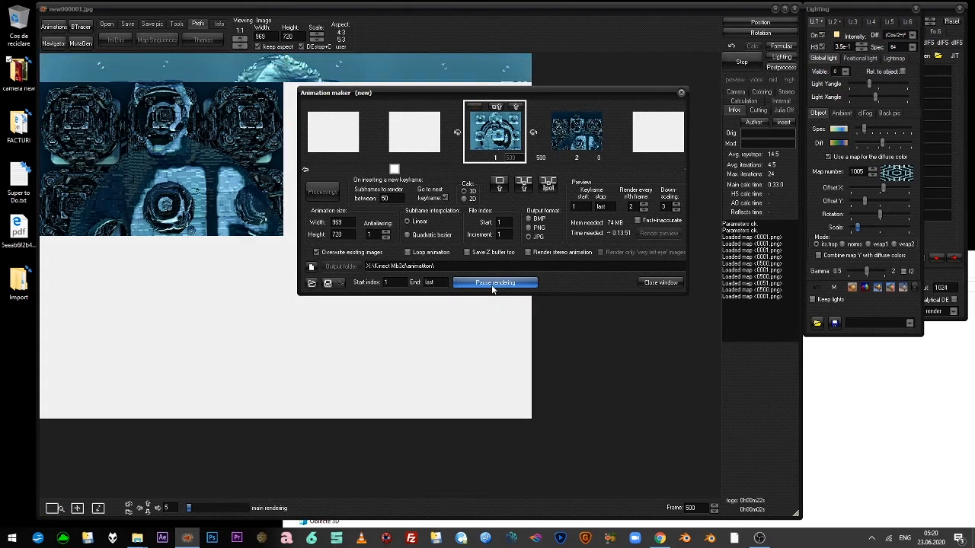
Switch to the animatiton folder in File Explorer, maximize its window and open new000001.jpg in the photo viewer.
{"action": "left_click", "coordinate": [631, 386]}
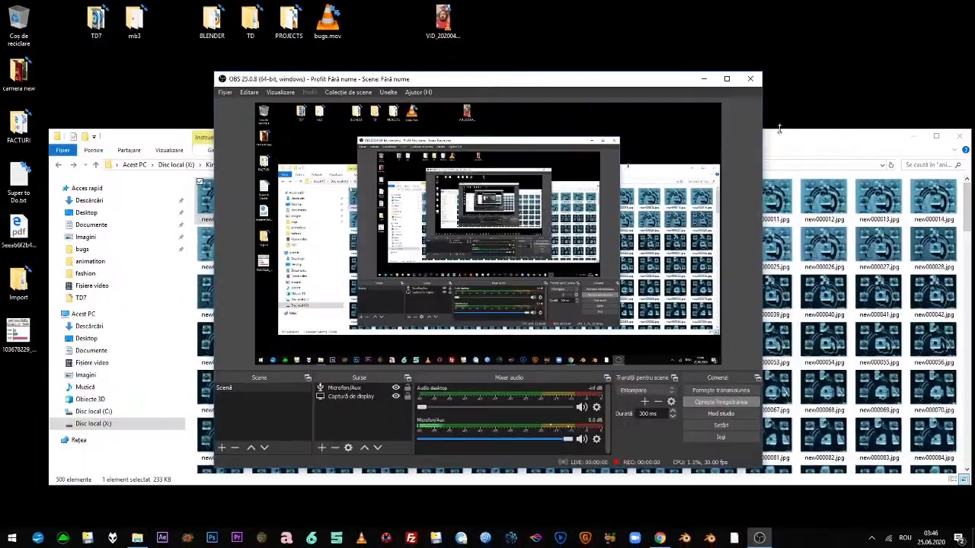
{"action": "left_click", "coordinate": [780, 145]}
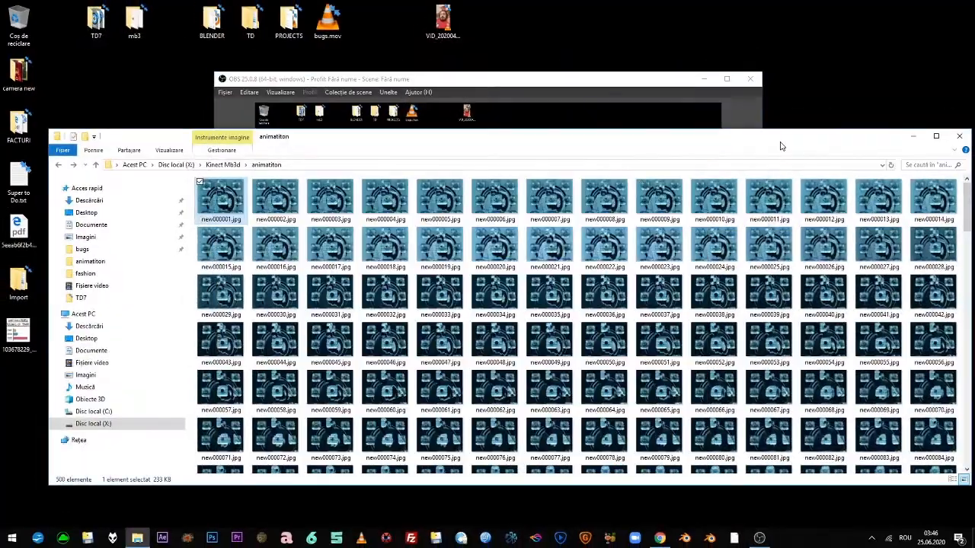
{"action": "double_click", "coordinate": [773, 143]}
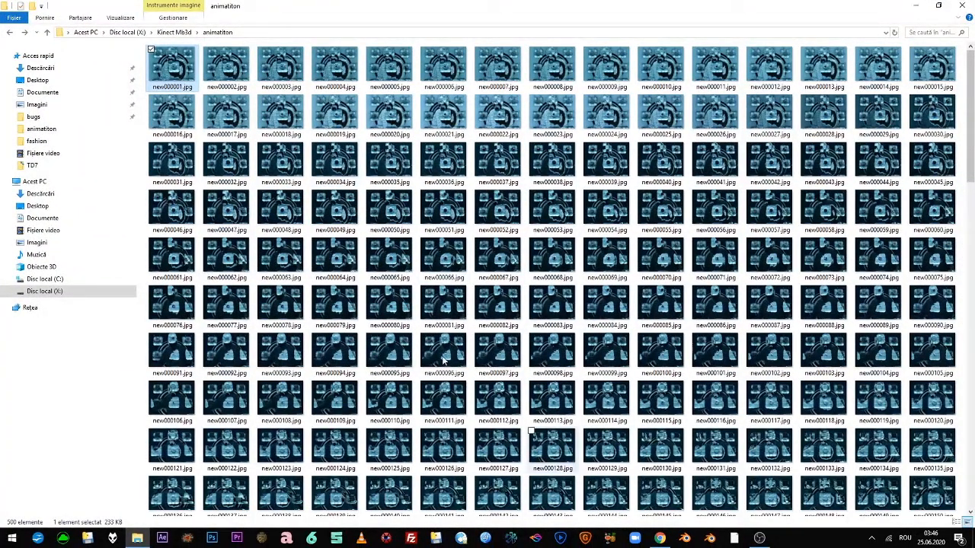
{"action": "double_click", "coordinate": [174, 69]}
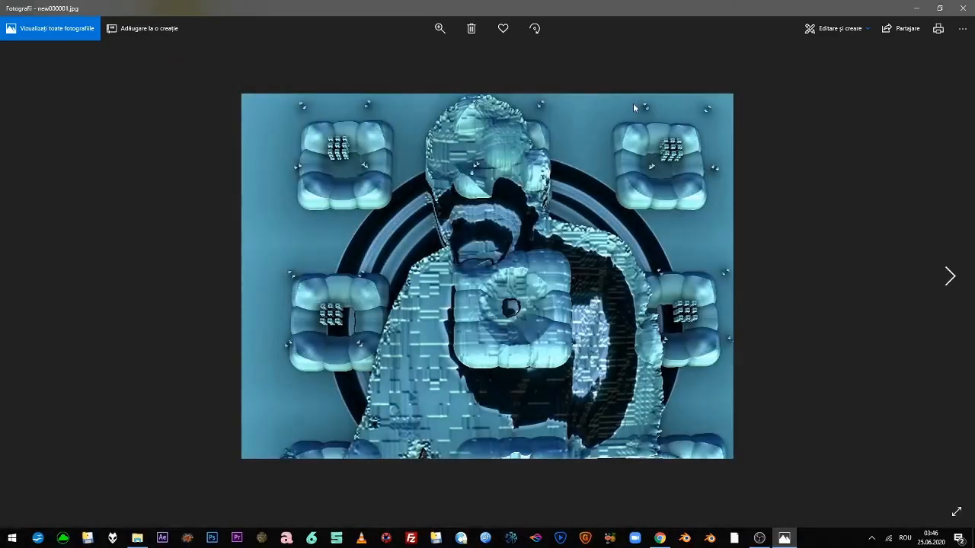
Page forward through the rendered frames from new000001.jpg to new000076.jpg and enlarge the last one to examine the figure.
{"action": "key", "text": "Right"}
{"action": "key", "text": "Right"}
{"action": "key", "text": "Right"}
{"action": "key", "text": "Right"}
{"action": "key", "text": "Right"}
{"action": "key", "text": "Right"}
{"action": "key", "text": "Right"}
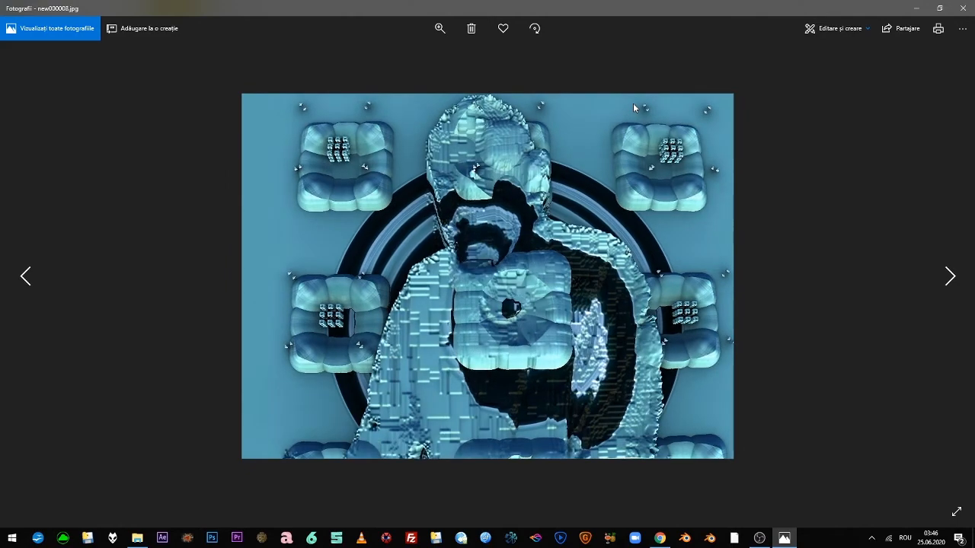
{"action": "key", "text": "Right"}
{"action": "key", "text": "Right"}
{"action": "key", "text": "Right"}
{"action": "key", "text": "Right"}
{"action": "key", "text": "Right"}
{"action": "key", "text": "Right"}
{"action": "key", "text": "Right"}
{"action": "key", "text": "Right"}
{"action": "key", "text": "Right"}
{"action": "key", "text": "Right"}
{"action": "key", "text": "Right"}
{"action": "key", "text": "Right"}
{"action": "key", "text": "Right"}
{"action": "key", "text": "Right"}
{"action": "key", "text": "Right"}
{"action": "key", "text": "Right"}
{"action": "key", "text": "Right"}
{"action": "key", "text": "Right"}
{"action": "key", "text": "Right"}
{"action": "key", "text": "Right"}
{"action": "key", "text": "Right"}
{"action": "key", "text": "Right"}
{"action": "key", "text": "Right"}
{"action": "key", "text": "Right"}
{"action": "key", "text": "Right"}
{"action": "key", "text": "Right"}
{"action": "key", "text": "Right"}
{"action": "key", "text": "Right"}
{"action": "key", "text": "Right"}
{"action": "key", "text": "Right"}
{"action": "key", "text": "Right"}
{"action": "key", "text": "Right"}
{"action": "key", "text": "Right"}
{"action": "key", "text": "Right"}
{"action": "key", "text": "Right"}
{"action": "key", "text": "Right"}
{"action": "key", "text": "Right"}
{"action": "key", "text": "Right"}
{"action": "key", "text": "Right"}
{"action": "key", "text": "Right"}
{"action": "key", "text": "Right"}
{"action": "key", "text": "Right"}
{"action": "key", "text": "Right"}
{"action": "key", "text": "Right"}
{"action": "key", "text": "Right"}
{"action": "key", "text": "Right"}
{"action": "key", "text": "Right"}
{"action": "key", "text": "Right"}
{"action": "key", "text": "Right"}
{"action": "key", "text": "Right"}
{"action": "key", "text": "Right"}
{"action": "key", "text": "Right"}
{"action": "key", "text": "Right"}
{"action": "key", "text": "Right"}
{"action": "key", "text": "Right"}
{"action": "key", "text": "Right"}
{"action": "key", "text": "Right"}
{"action": "key", "text": "Right"}
{"action": "key", "text": "Right"}
{"action": "key", "text": "Right"}
{"action": "key", "text": "Right"}
{"action": "key", "text": "Right"}
{"action": "key", "text": "Right"}
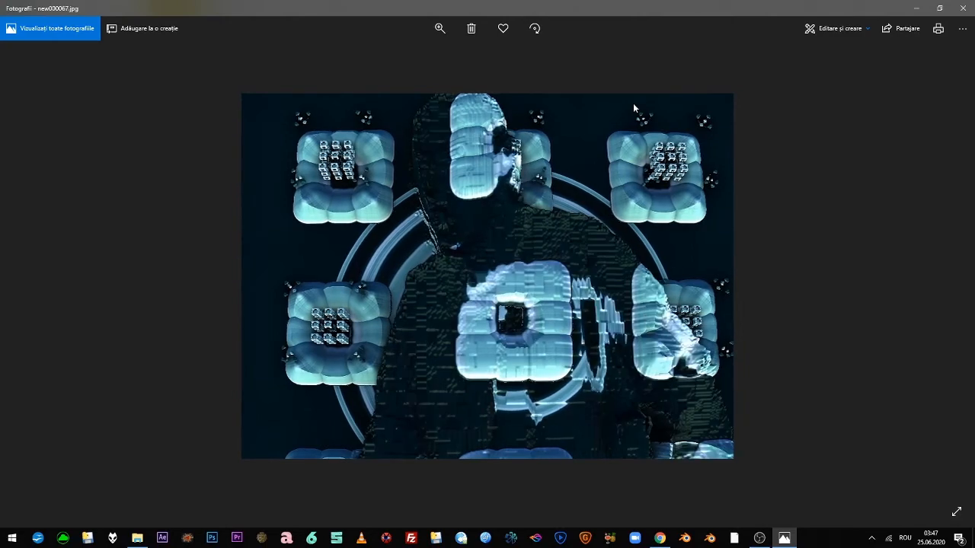
{"action": "key", "text": "Right"}
{"action": "key", "text": "Right"}
{"action": "key", "text": "Right"}
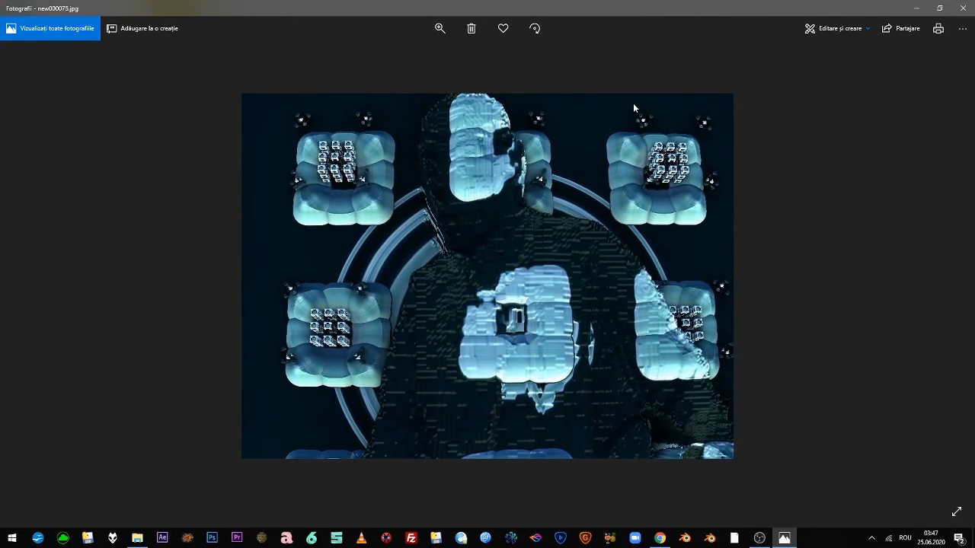
{"action": "scroll", "coordinate": [476, 262], "scroll_direction": "up", "scroll_amount": 3}
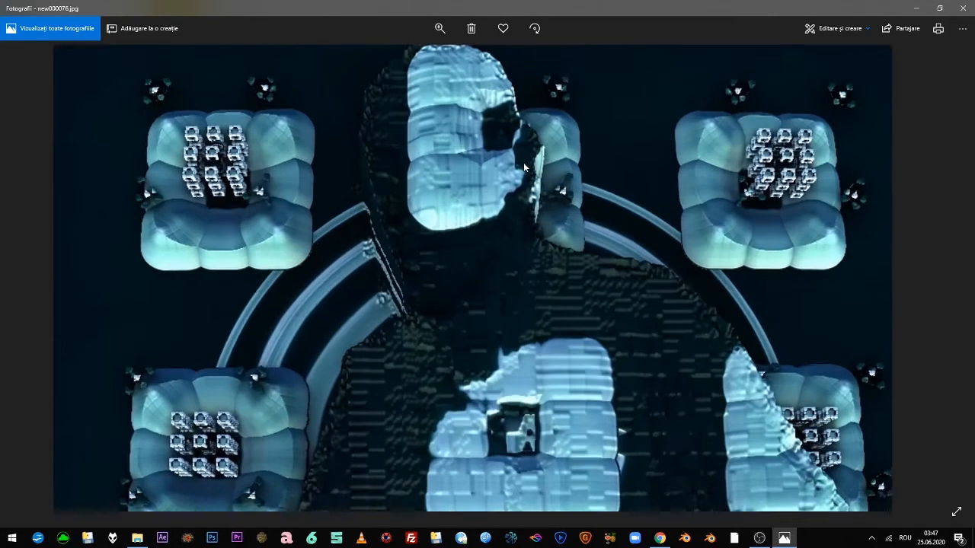
Restore the full view of new000076.jpg, page forward through the following frames to examine the figure, and close the photo viewer.
{"action": "scroll", "coordinate": [476, 262], "scroll_direction": "down", "scroll_amount": 3}
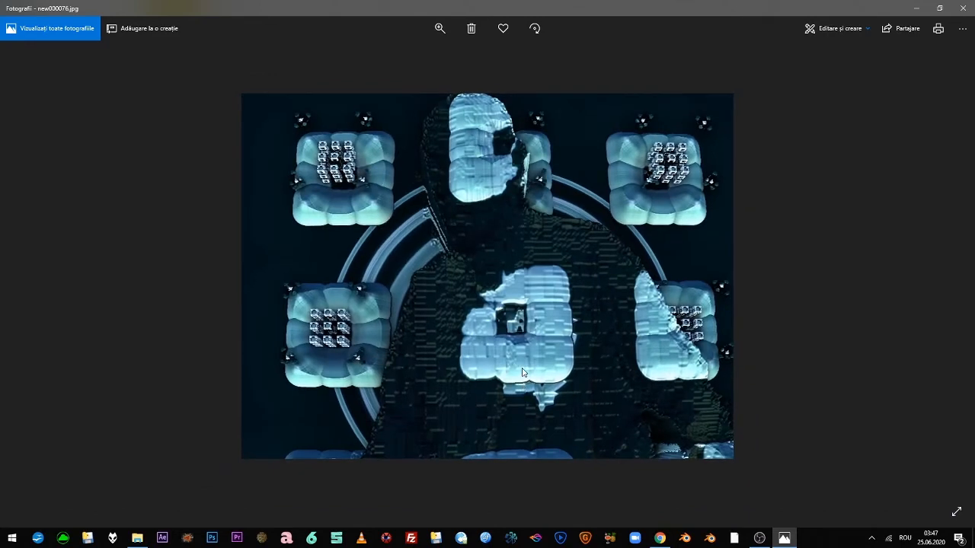
{"action": "key", "text": "Right"}
{"action": "key", "text": "Right"}
{"action": "key", "text": "Right"}
{"action": "key", "text": "Right"}
{"action": "key", "text": "Right"}
{"action": "key", "text": "Right"}
{"action": "key", "text": "Right"}
{"action": "key", "text": "Right"}
{"action": "key", "text": "Right"}
{"action": "key", "text": "Right"}
{"action": "key", "text": "Right"}
{"action": "key", "text": "Right"}
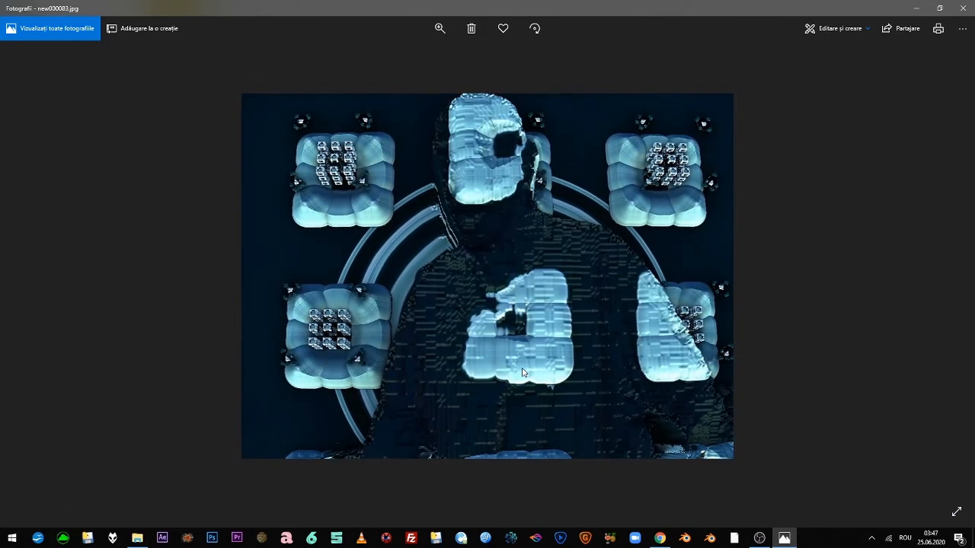
{"action": "left_click", "coordinate": [965, 7]}
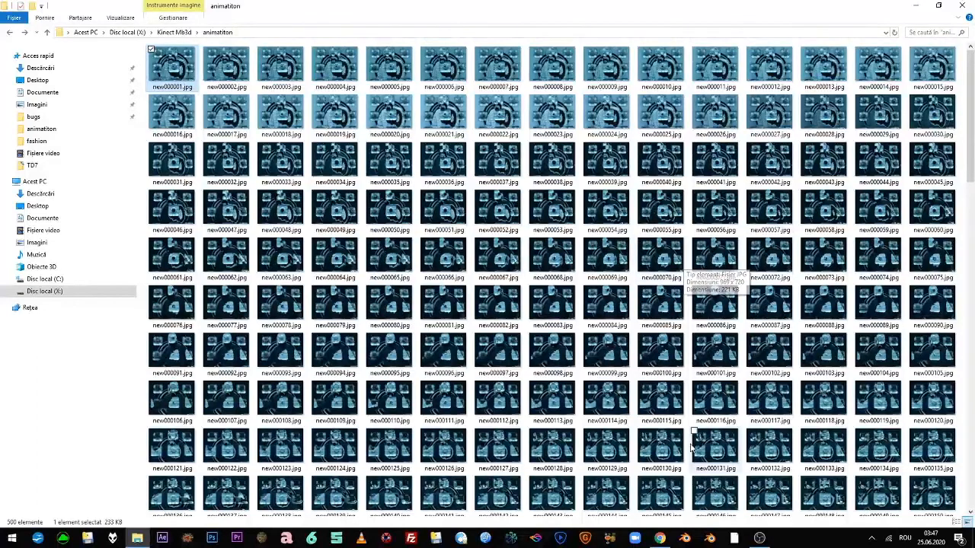
Switch to Blender, dismiss the splash screen and create a new Video Editing project.
{"action": "left_click", "coordinate": [710, 538]}
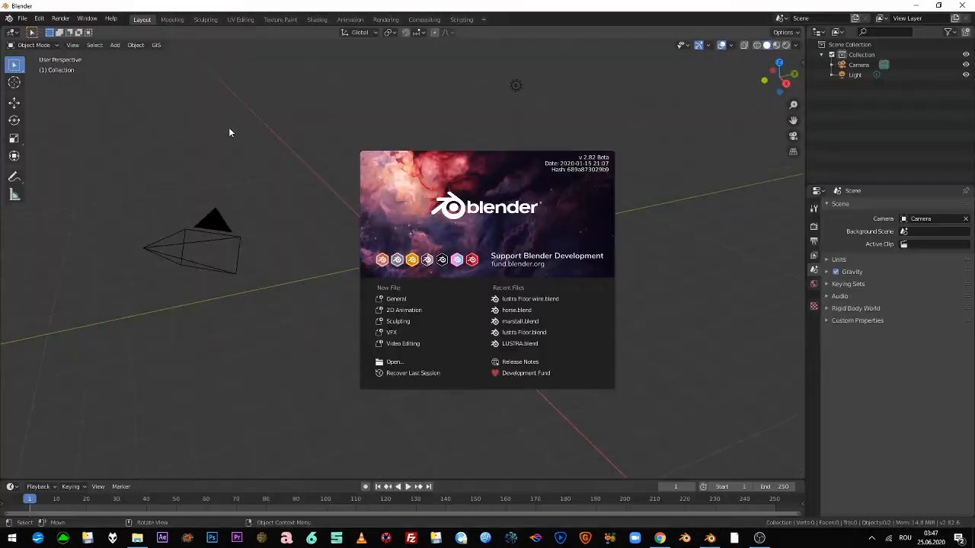
{"action": "left_click", "coordinate": [142, 102]}
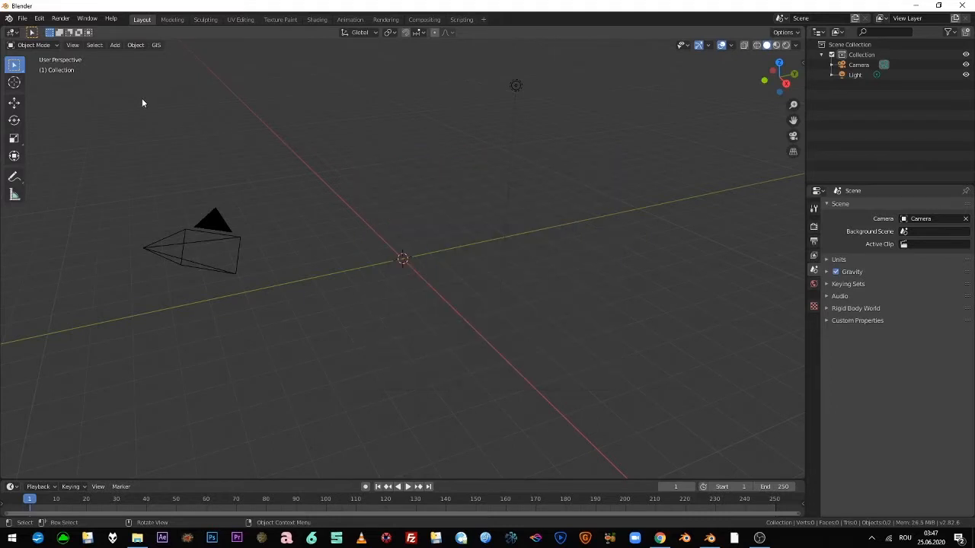
{"action": "left_click", "coordinate": [24, 19]}
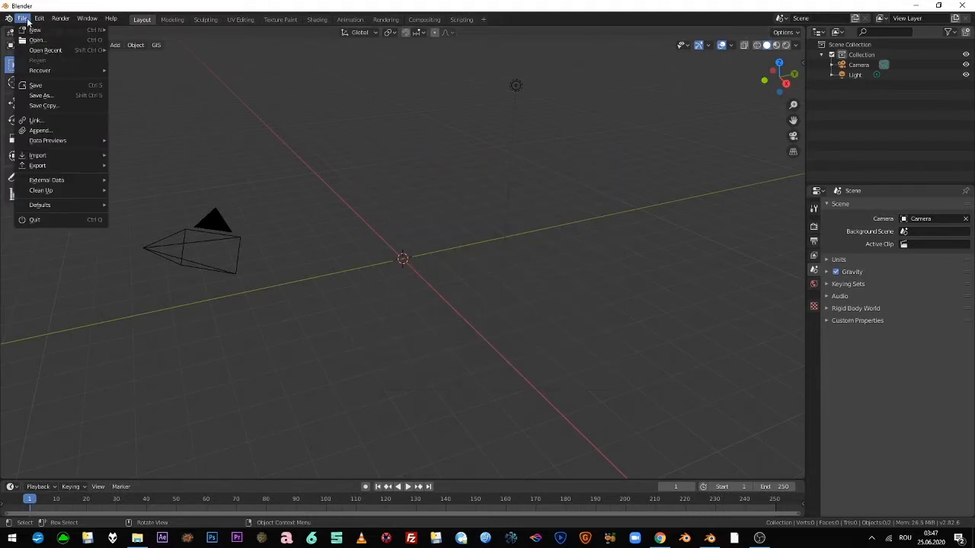
{"action": "mouse_move", "coordinate": [45, 30]}
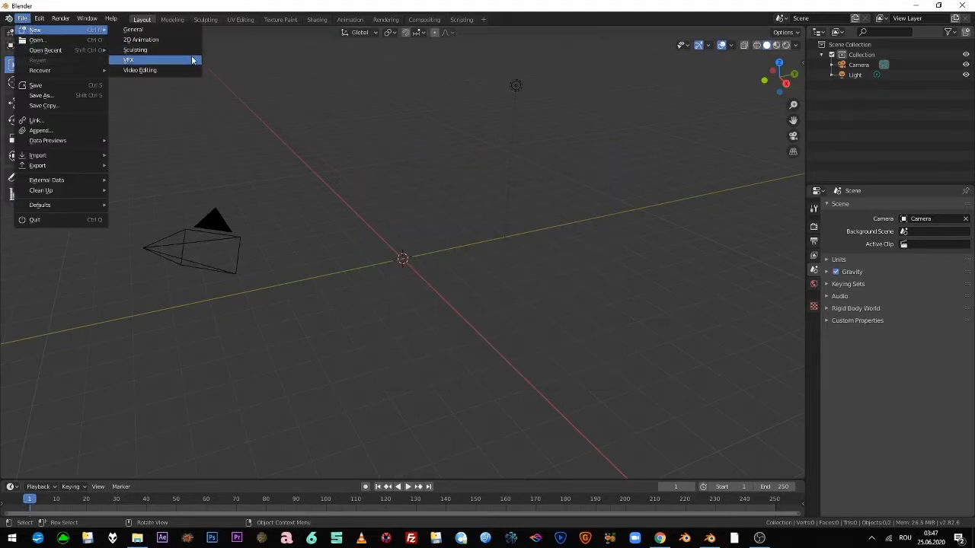
{"action": "left_click", "coordinate": [155, 71]}
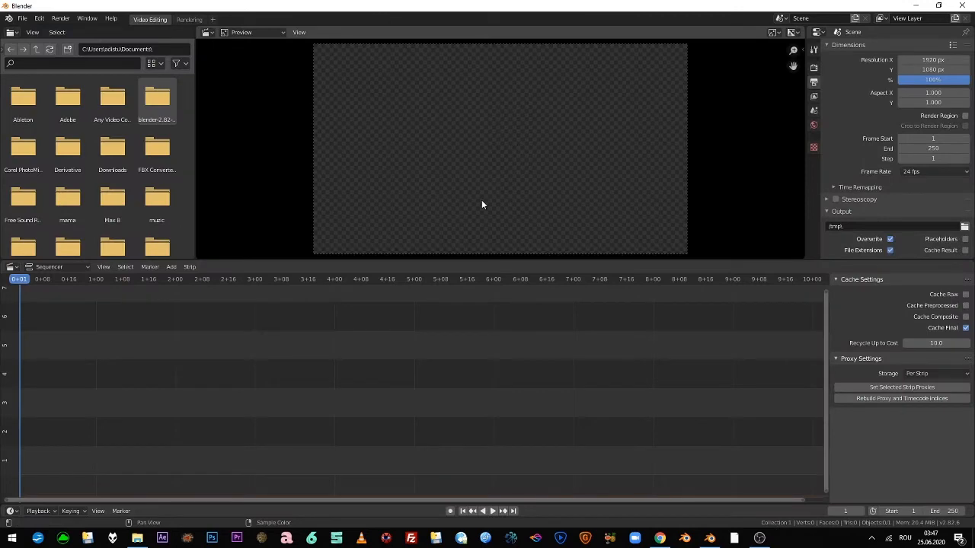
Begin adding an image sequence to the sequencer and browse to the animatiton folder inside Kinect Mb3d on drive X.
{"action": "left_click", "coordinate": [173, 272]}
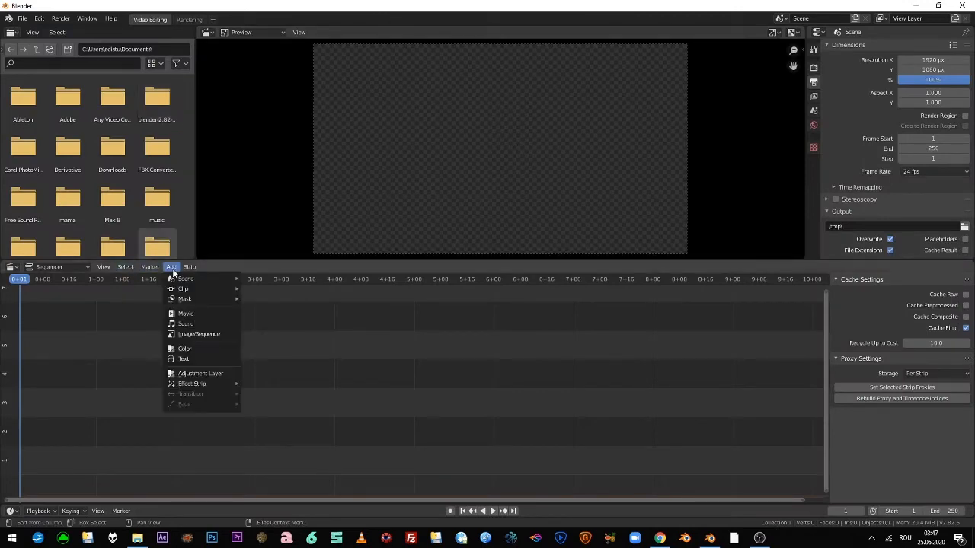
{"action": "left_click", "coordinate": [203, 337]}
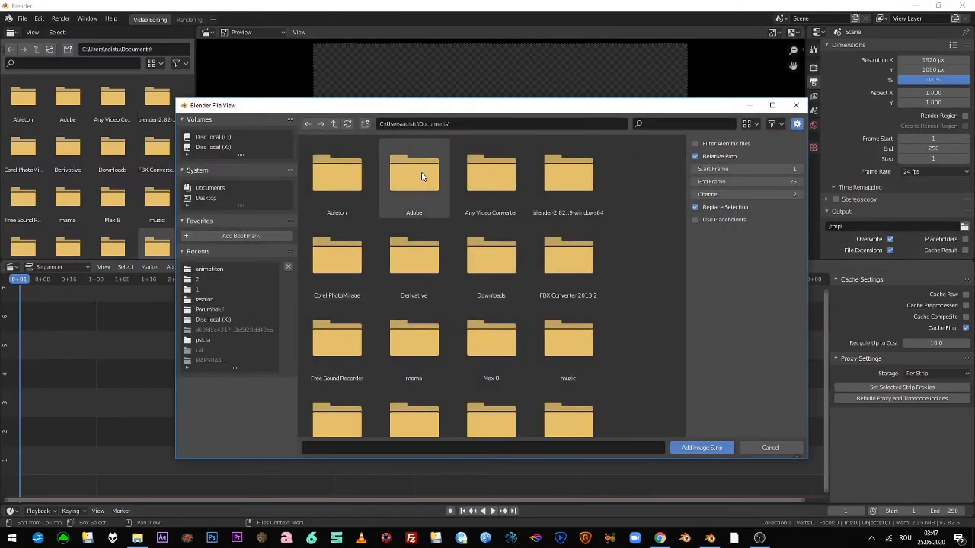
{"action": "left_click", "coordinate": [333, 123]}
{"action": "left_click", "coordinate": [333, 123]}
{"action": "left_click", "coordinate": [333, 123]}
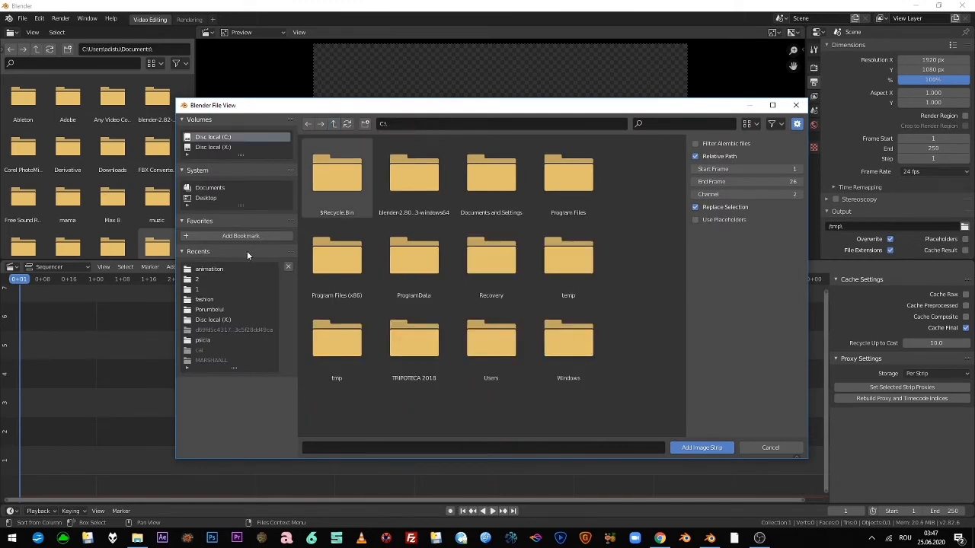
{"action": "left_click", "coordinate": [214, 148]}
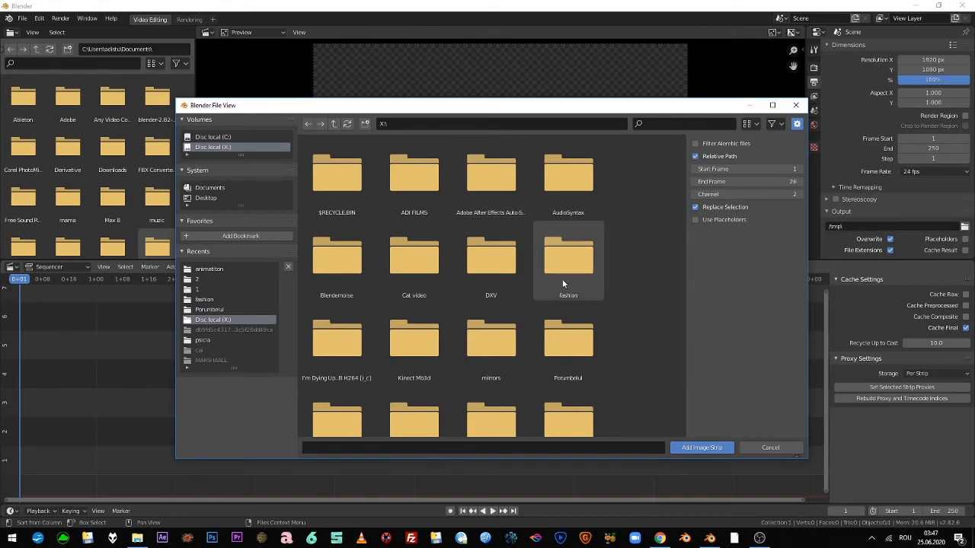
{"action": "scroll", "coordinate": [474, 253], "scroll_direction": "down", "scroll_amount": 1}
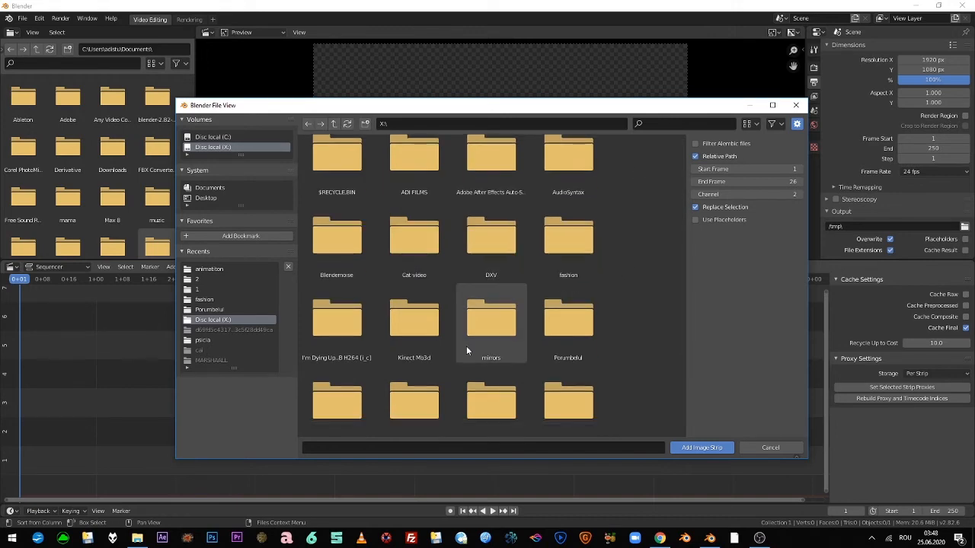
{"action": "left_click", "coordinate": [400, 324]}
{"action": "left_click", "coordinate": [465, 187]}
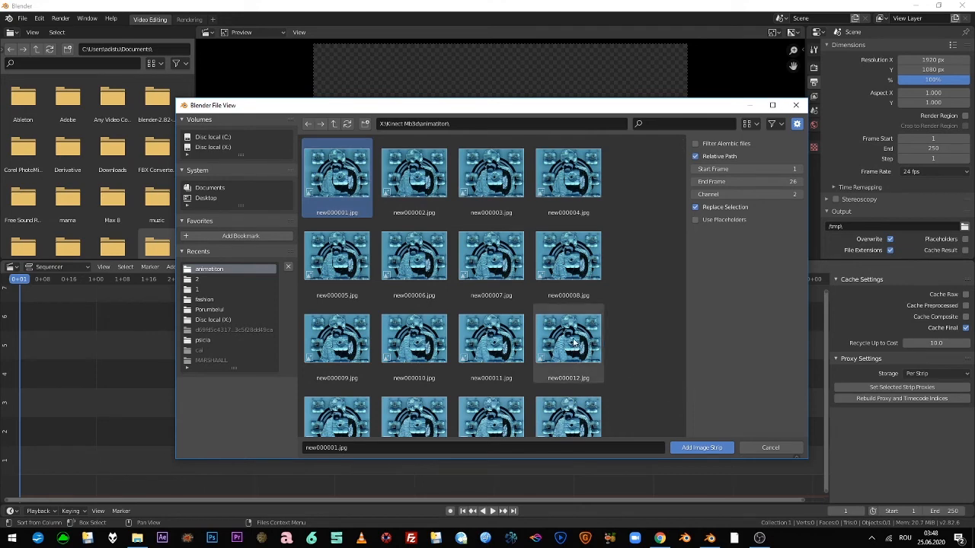
Add all the rendered JPG frames as one image strip and set the scene's end frame to 501.
{"action": "key", "text": "a"}
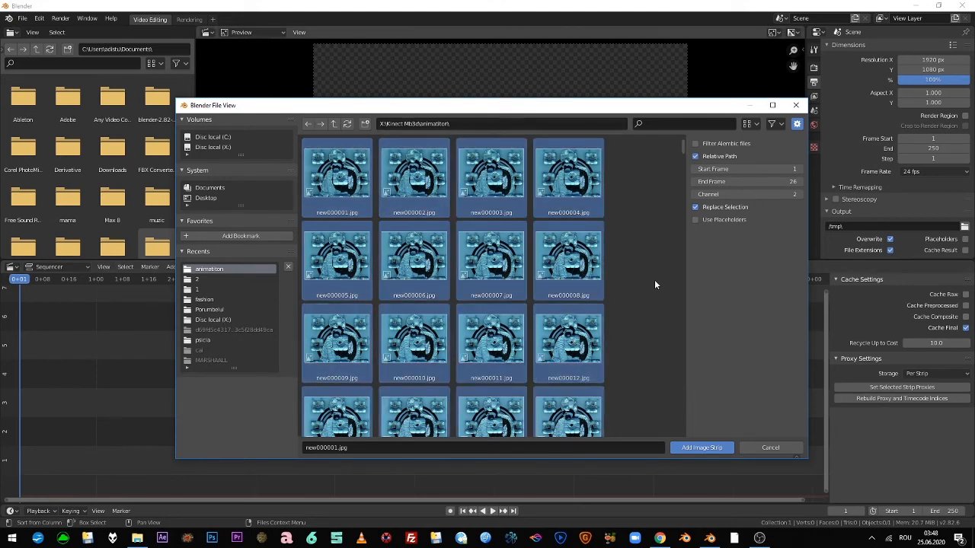
{"action": "left_click", "coordinate": [709, 448]}
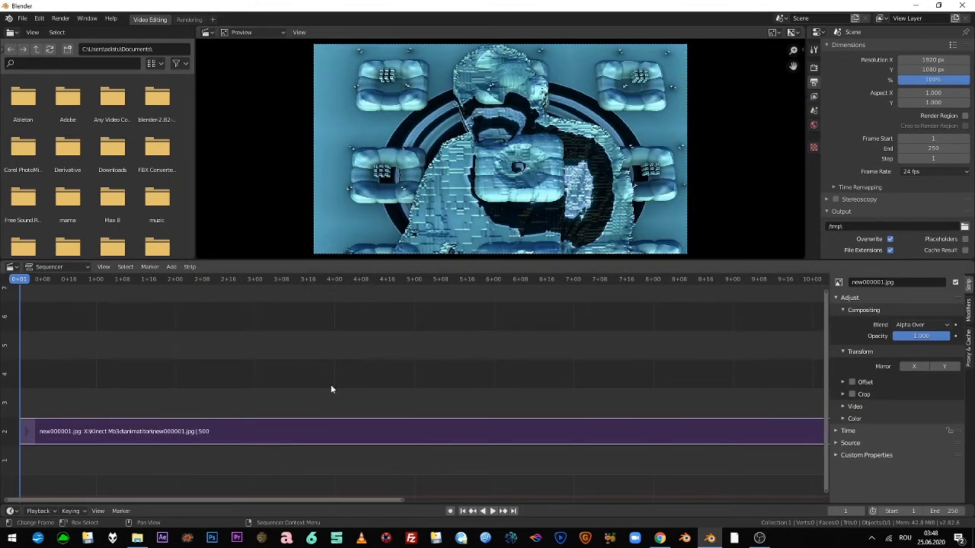
{"action": "scroll", "coordinate": [331, 389], "scroll_direction": "down", "scroll_amount": 20}
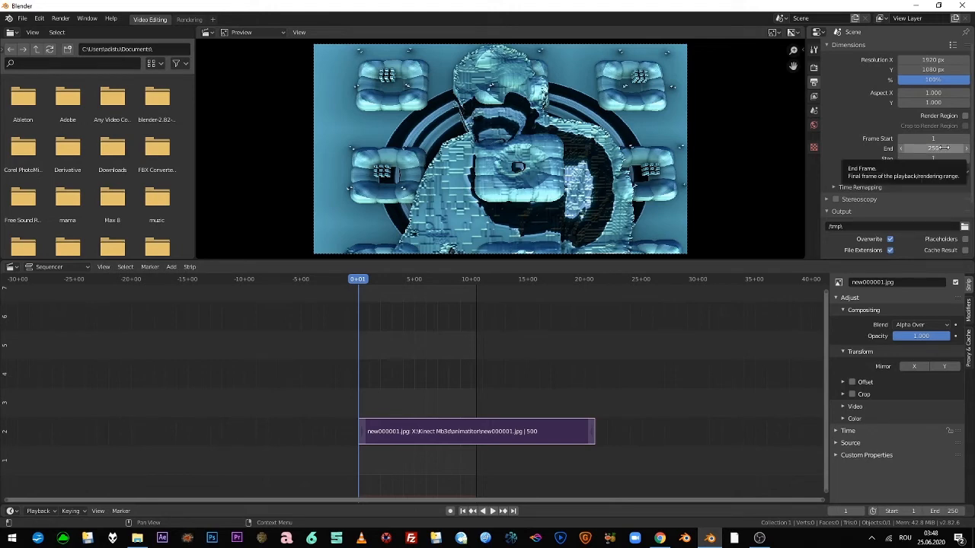
{"action": "left_click_drag", "start_coordinate": [933, 148], "coordinate": [954, 148]}
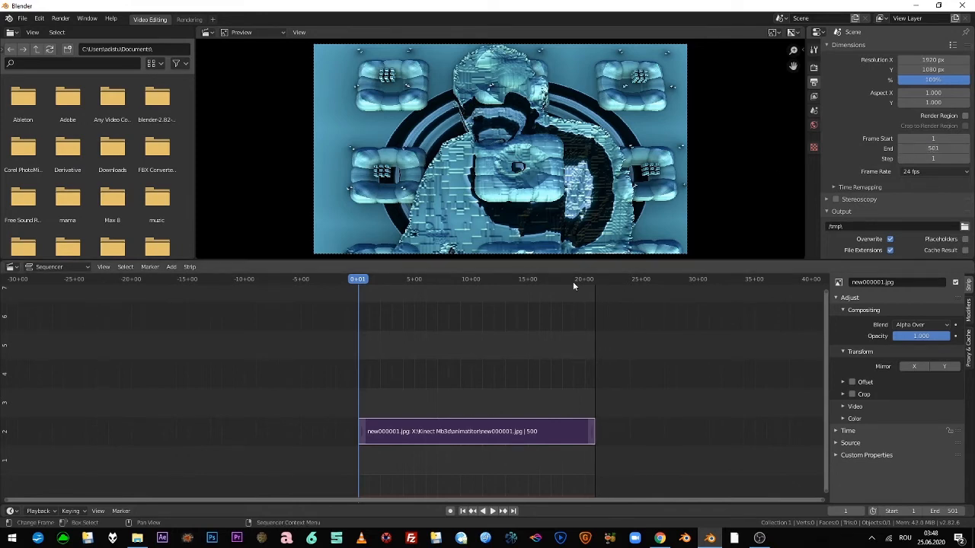
Scrub and play the sequence in short stretches up to about frame 160 to examine the animation.
{"action": "left_click_drag", "start_coordinate": [369, 284], "coordinate": [411, 285]}
{"action": "key", "text": "space"}
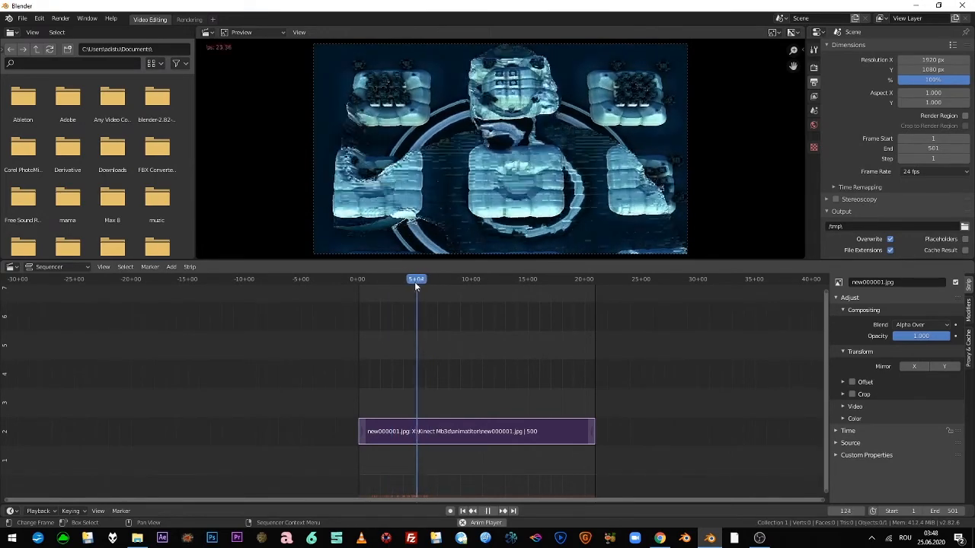
{"action": "left_click", "coordinate": [418, 279]}
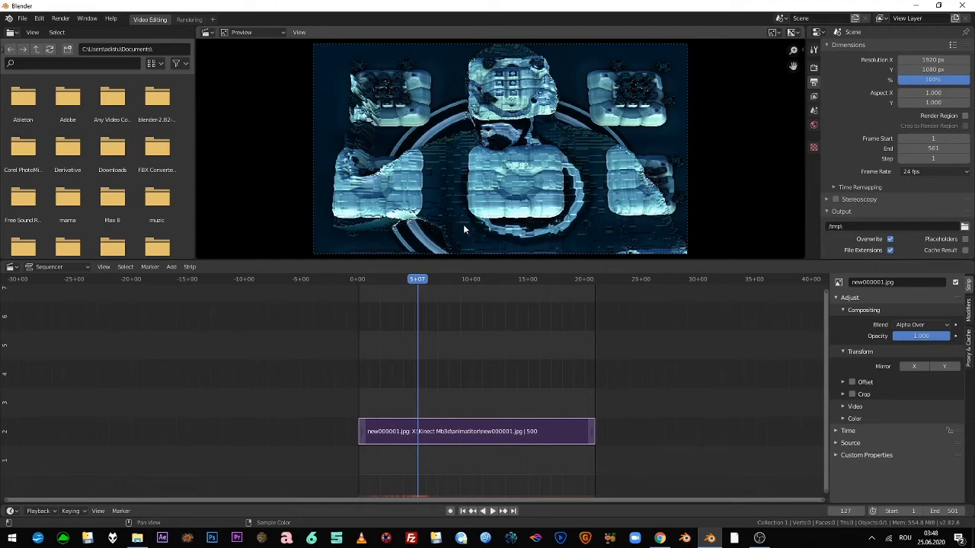
{"action": "key", "text": "space"}
{"action": "left_click_drag", "start_coordinate": [435, 283], "coordinate": [430, 284]}
{"action": "key", "text": "space"}
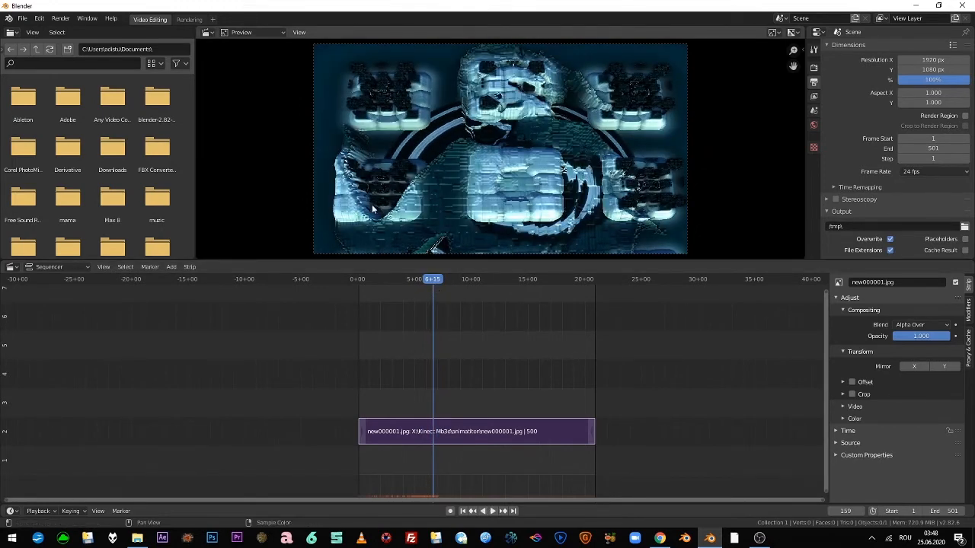
{"action": "key", "text": "space"}
{"action": "left_click_drag", "start_coordinate": [438, 283], "coordinate": [433, 281]}
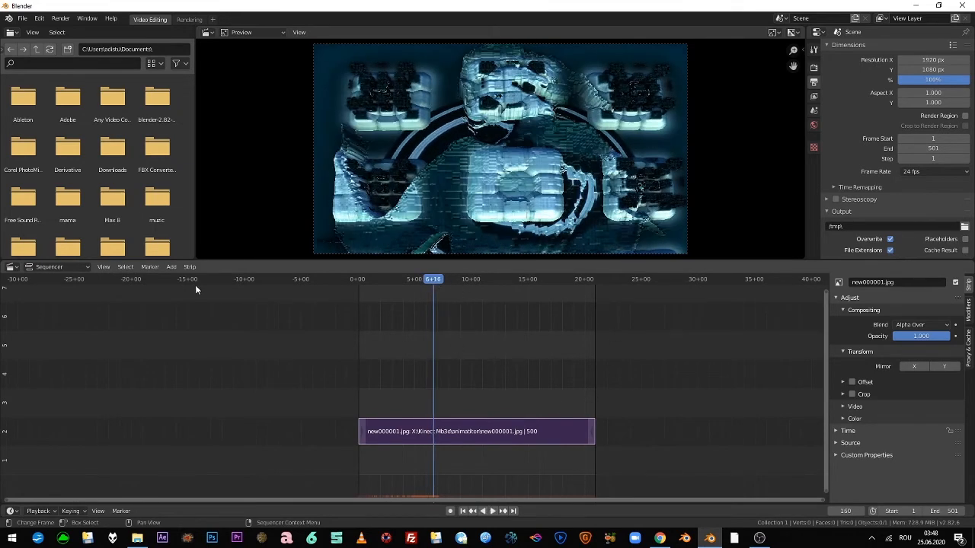
Add a Transform effect strip to the image sequence and select it for editing.
{"action": "left_click", "coordinate": [173, 267]}
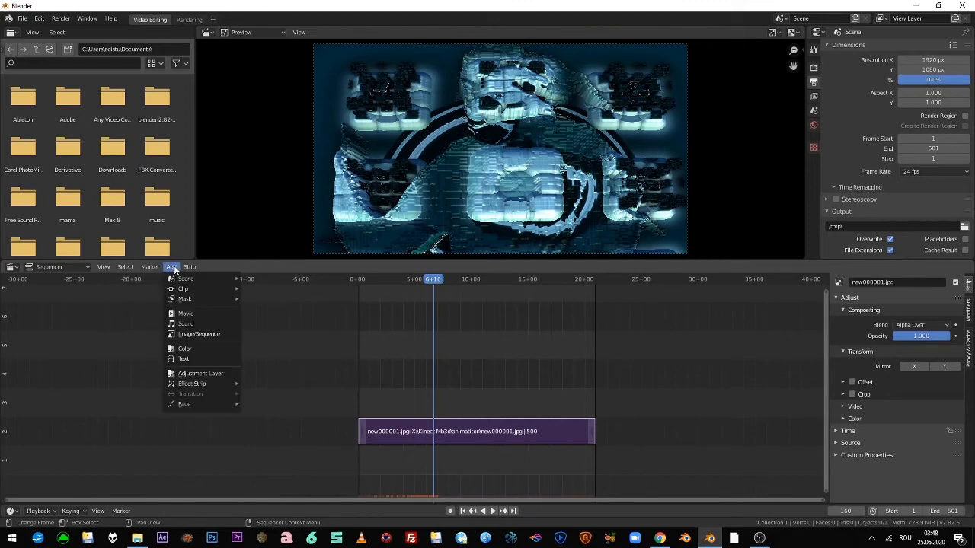
{"action": "mouse_move", "coordinate": [219, 404]}
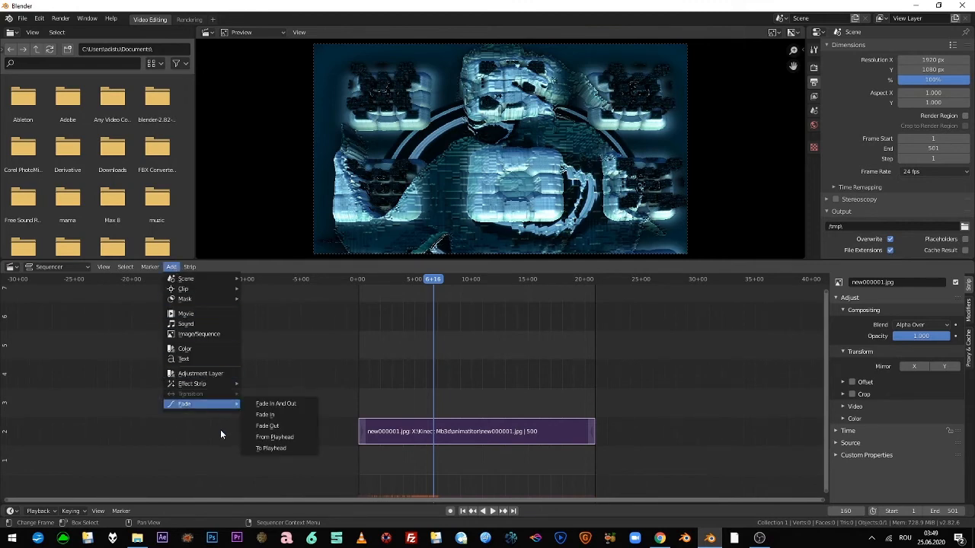
{"action": "mouse_move", "coordinate": [227, 385]}
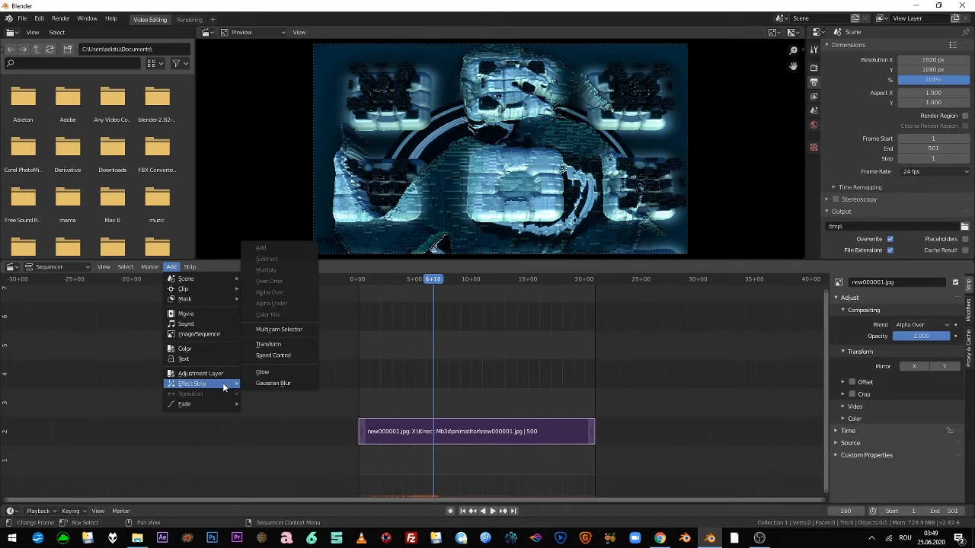
{"action": "left_click", "coordinate": [292, 344]}
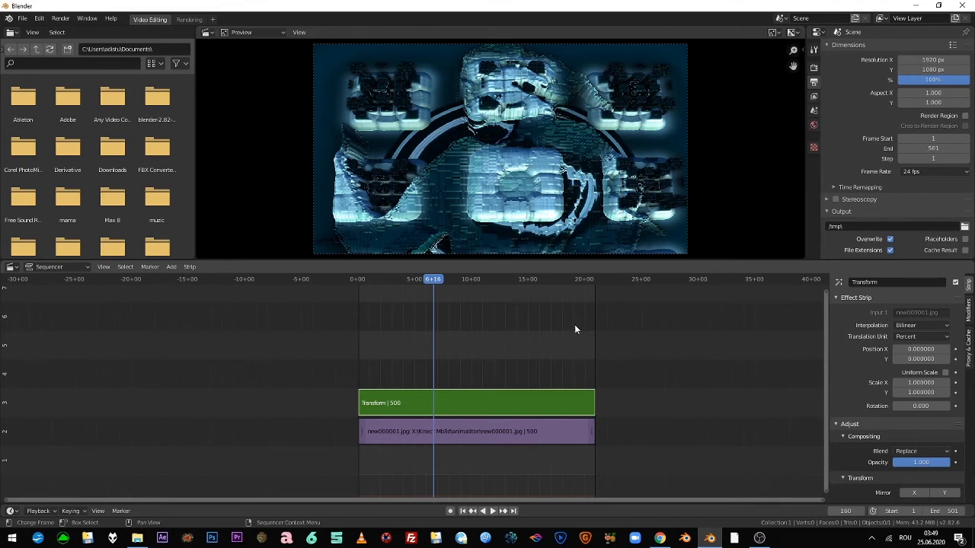
{"action": "left_click", "coordinate": [425, 434]}
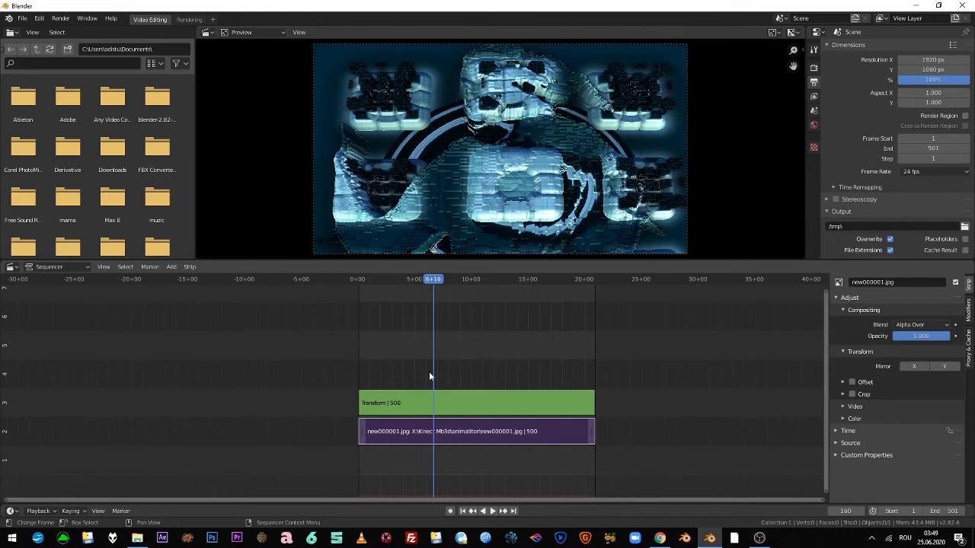
{"action": "left_click", "coordinate": [468, 405]}
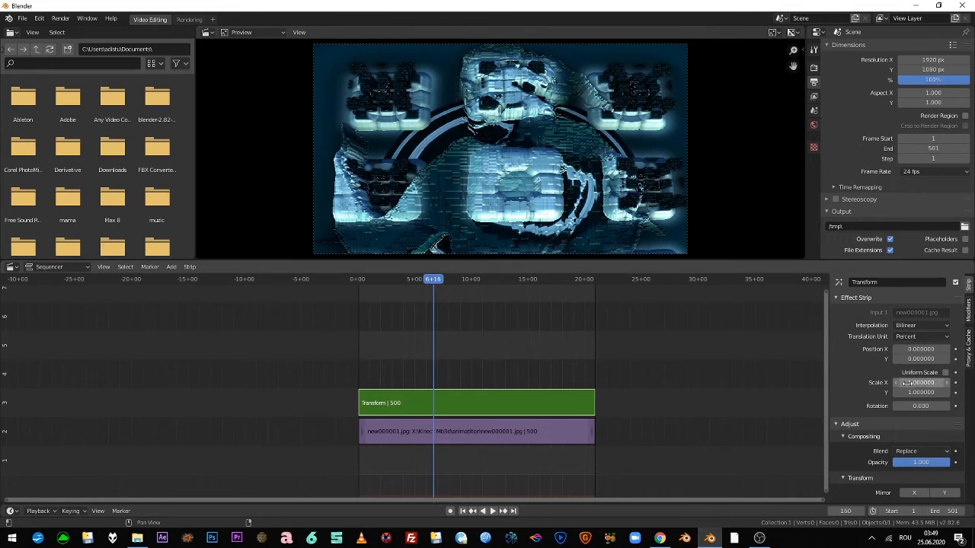
Try a uniform scale of 1.06 on the Transform strip and turn uniform scaling back off.
{"action": "left_click", "coordinate": [945, 373]}
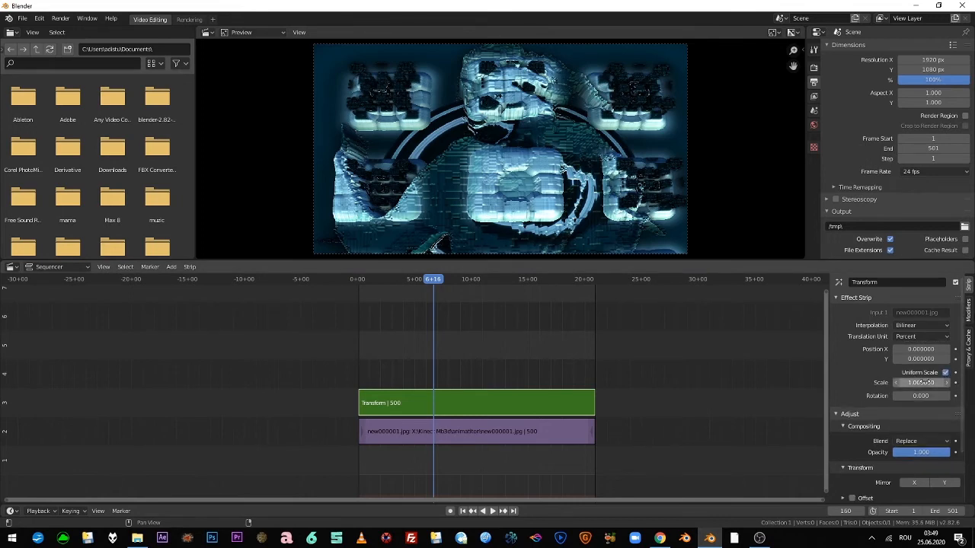
{"action": "mouse_move", "coordinate": [920, 383]}
{"action": "left_mouse_down"}
{"action": "mouse_move", "coordinate": [950, 383]}
{"action": "mouse_move", "coordinate": [909, 383]}
{"action": "mouse_move", "coordinate": [924, 383]}
{"action": "left_mouse_up"}
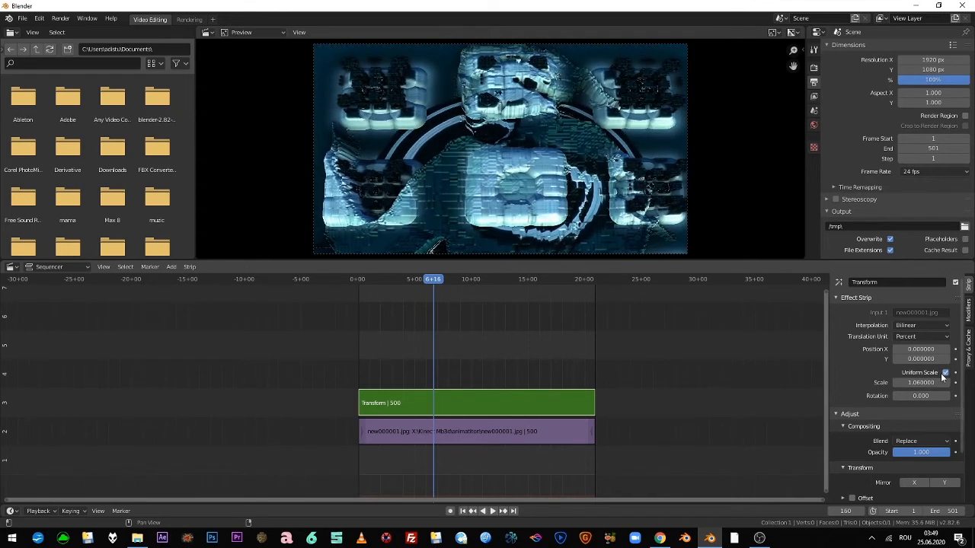
{"action": "left_click", "coordinate": [945, 373]}
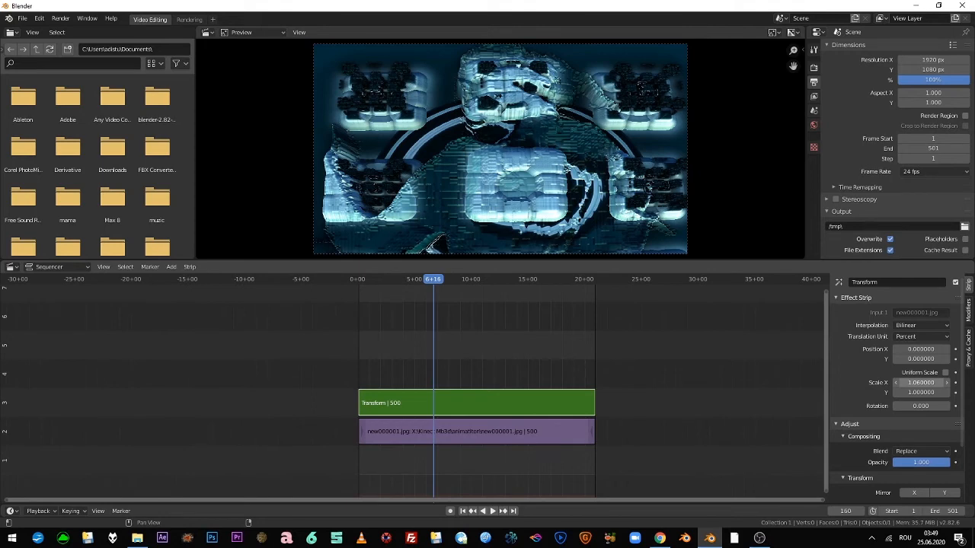
Set the Transform strip's Scale X to 1.15 and Position X to -6.09, and scrub the timeline to frame 489 to check the framing.
{"action": "left_click_drag", "start_coordinate": [921, 383], "coordinate": [929, 383]}
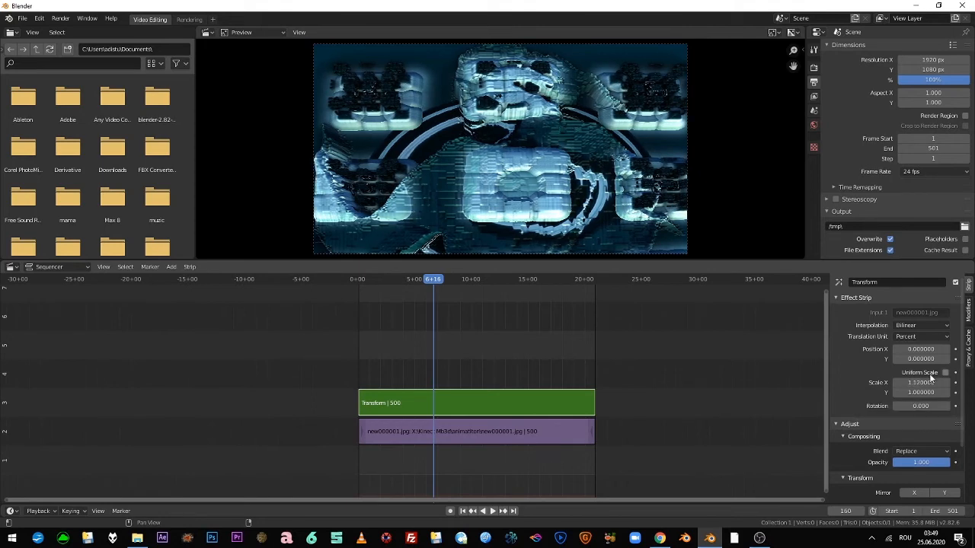
{"action": "left_click_drag", "start_coordinate": [926, 350], "coordinate": [889, 350]}
{"action": "left_click_drag", "start_coordinate": [925, 382], "coordinate": [949, 382]}
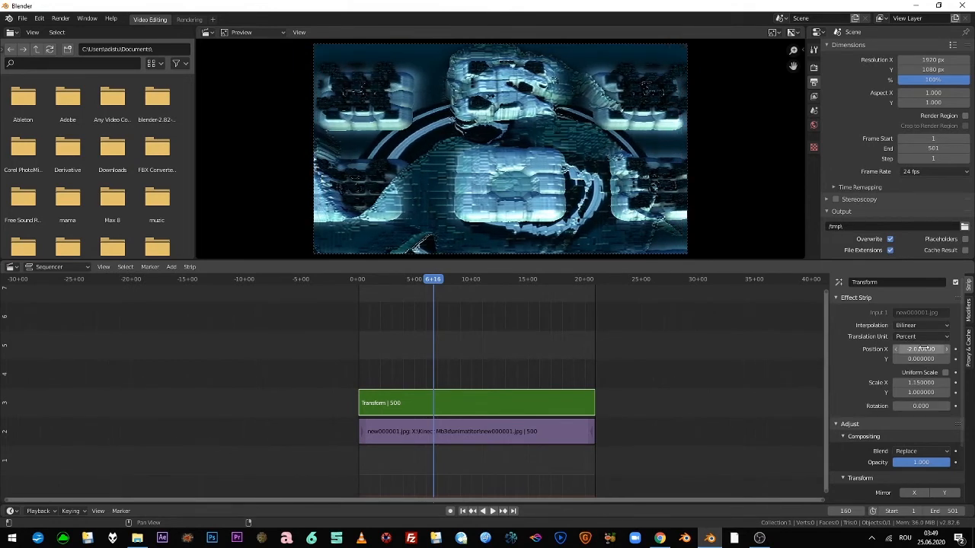
{"action": "left_click_drag", "start_coordinate": [921, 349], "coordinate": [905, 349]}
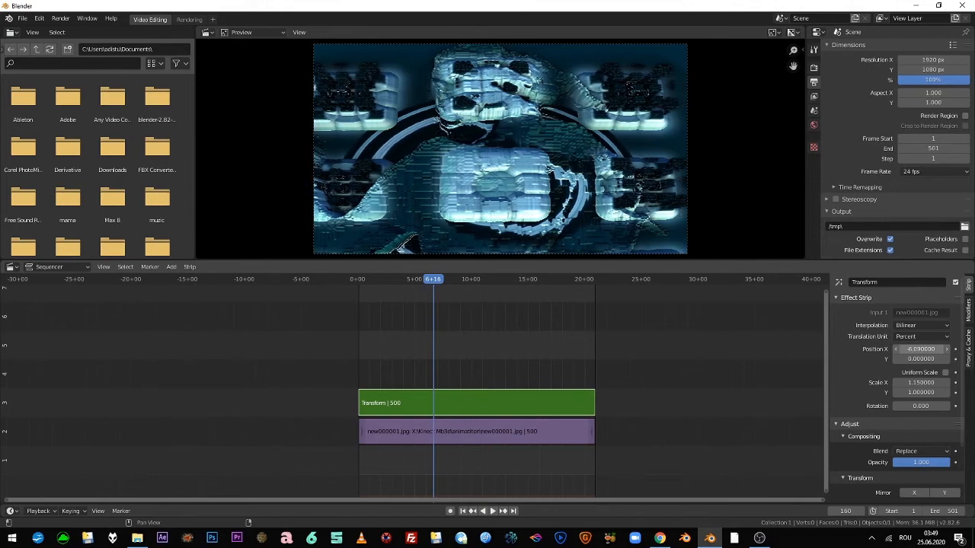
{"action": "left_click_drag", "start_coordinate": [436, 280], "coordinate": [589, 328]}
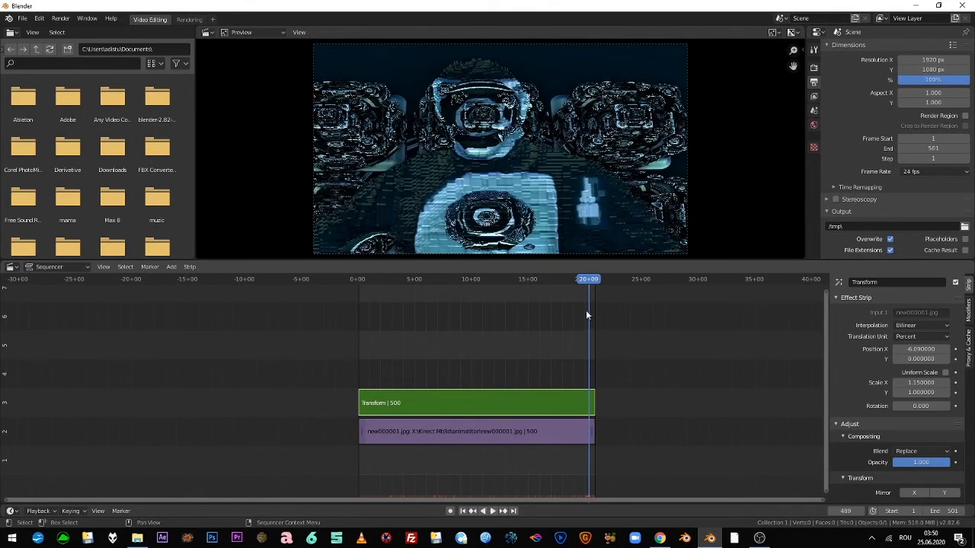
Scrub back to frame 86, switch to File Explorer and check the image dimensions in the detailed properties of new000018.jpg.
{"action": "left_click_drag", "start_coordinate": [587, 279], "coordinate": [399, 300]}
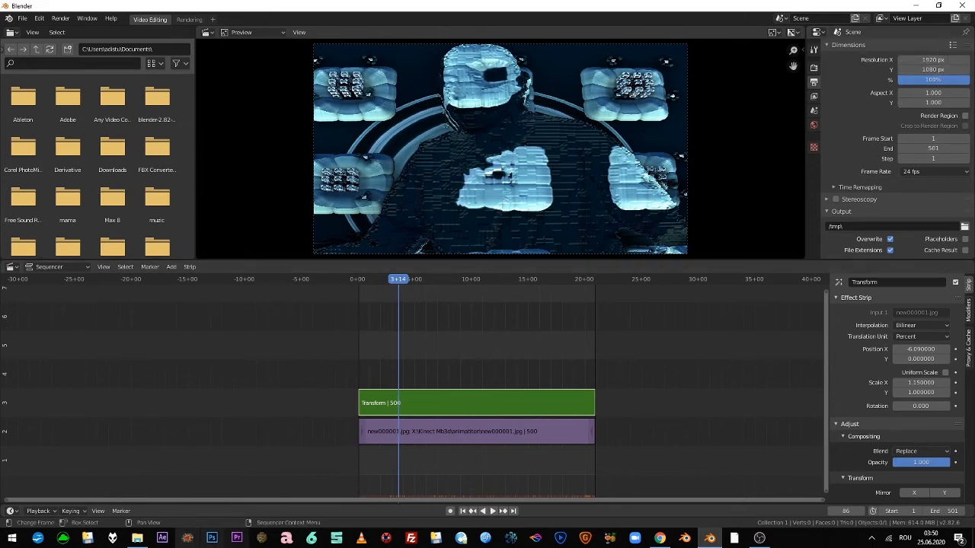
{"action": "left_click", "coordinate": [138, 538]}
{"action": "right_click", "coordinate": [303, 105]}
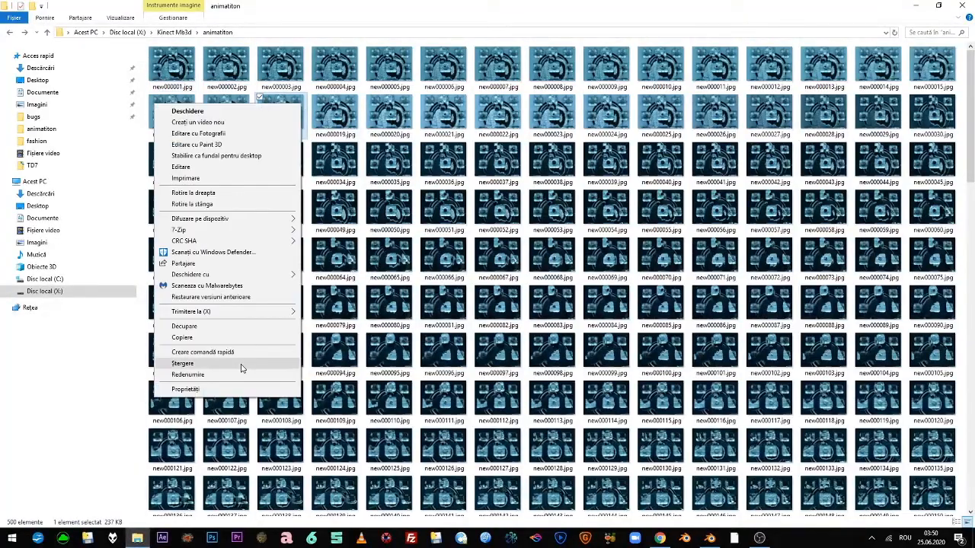
{"action": "left_click", "coordinate": [232, 390]}
{"action": "left_click", "coordinate": [374, 128]}
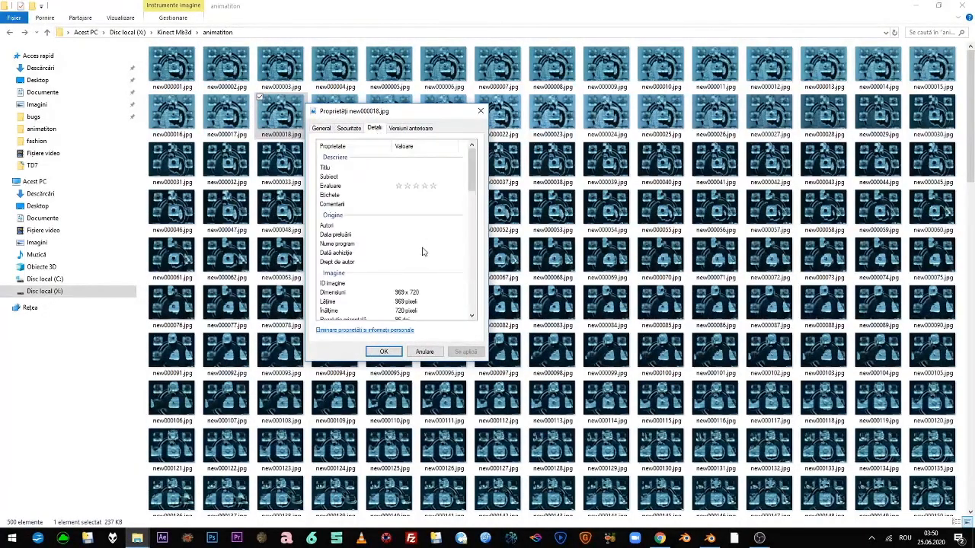
{"action": "scroll", "coordinate": [430, 252], "scroll_direction": "down", "scroll_amount": 2}
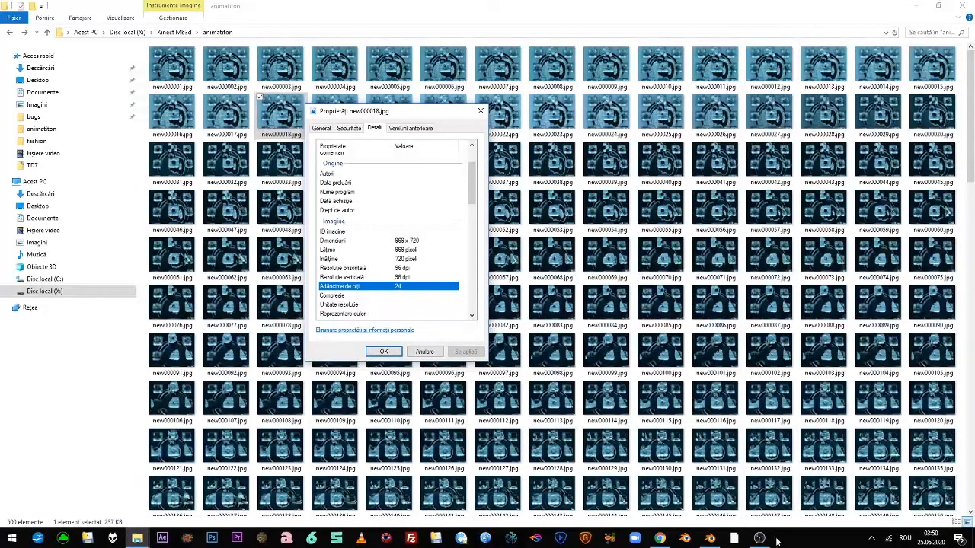
Switch back to Blender and set the output resolution to 969 px in X and 720 px in Y.
{"action": "left_click", "coordinate": [709, 539]}
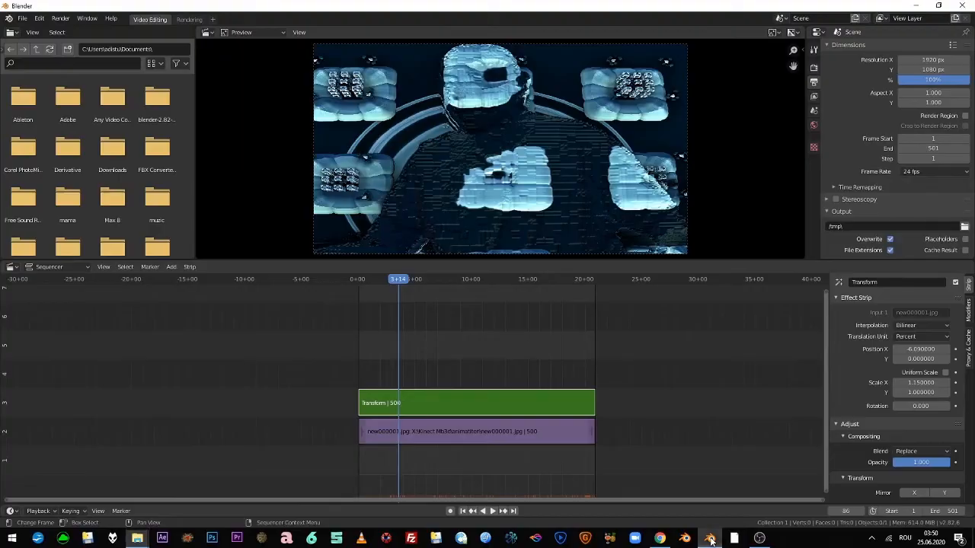
{"action": "left_click", "coordinate": [939, 60]}
{"action": "type", "text": "69"}
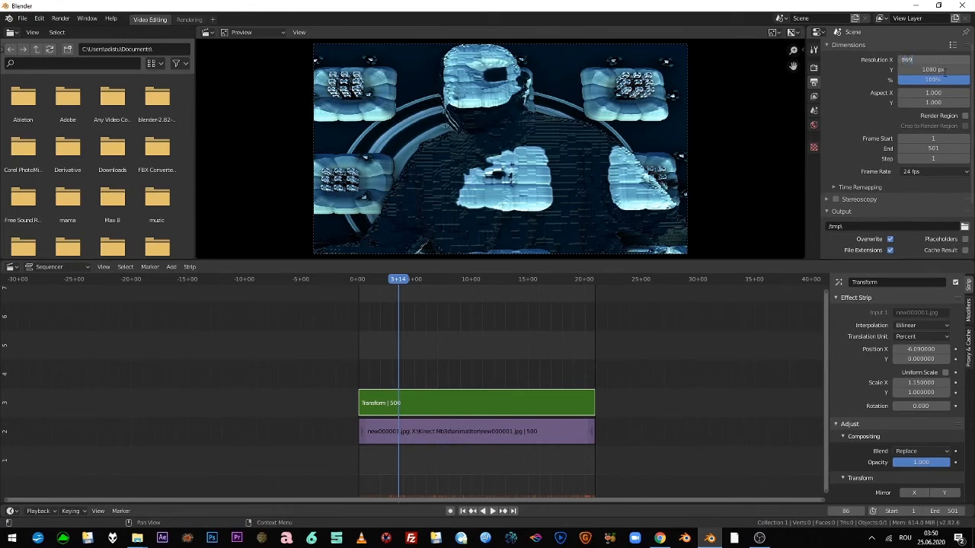
{"action": "key", "text": "Return"}
{"action": "left_click", "coordinate": [938, 69]}
{"action": "type", "text": "71"}
{"action": "type", "text": "0"}
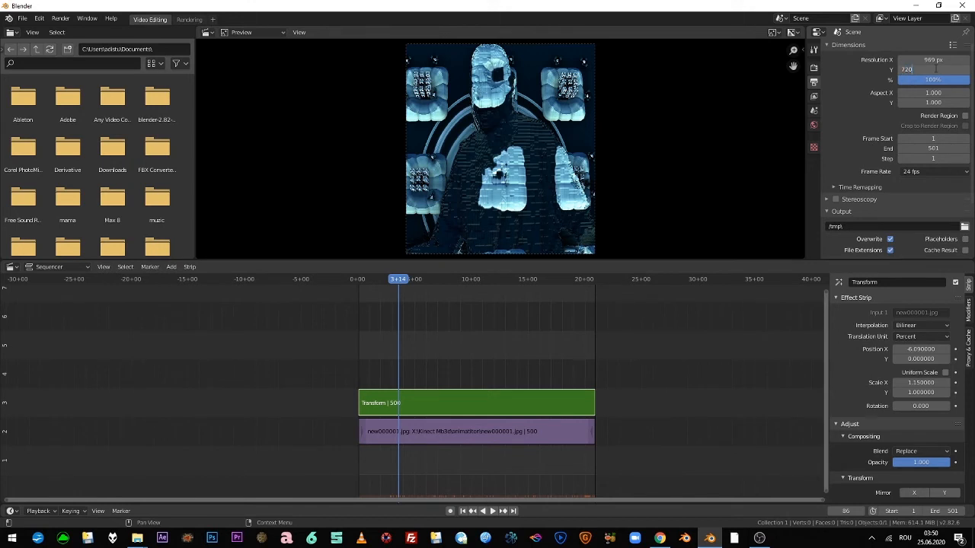
{"action": "key", "text": "Return"}
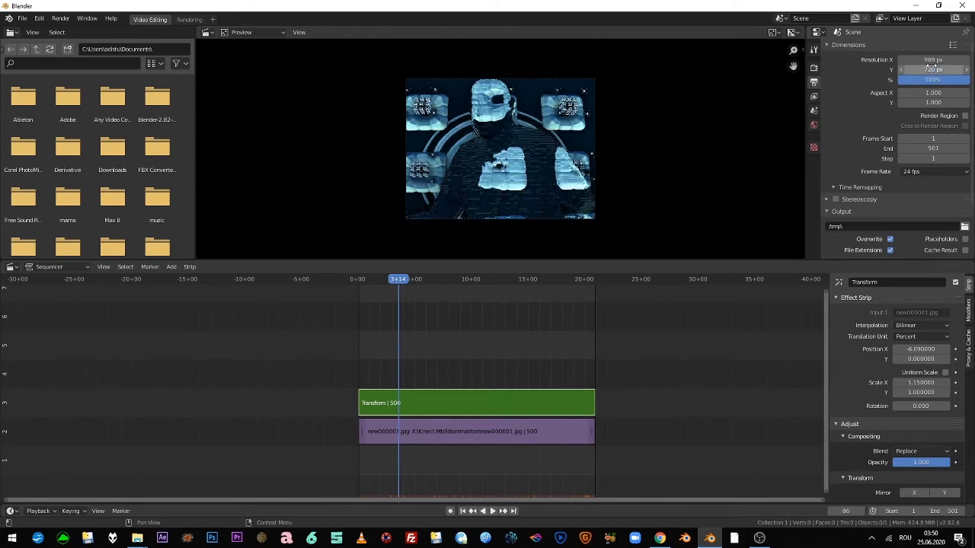
Set the output frame rate to 30 fps and the end frame to 500.
{"action": "left_click", "coordinate": [924, 171]}
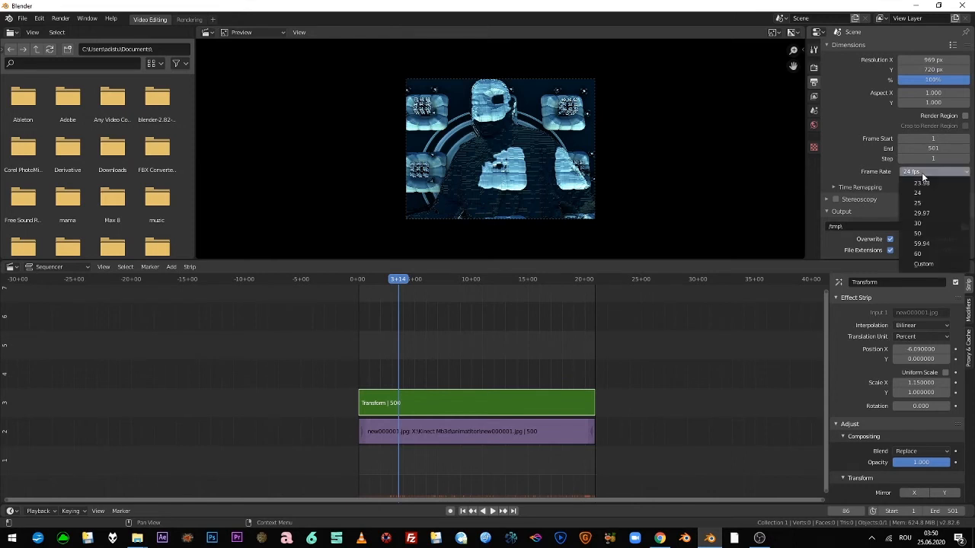
{"action": "left_click", "coordinate": [926, 225]}
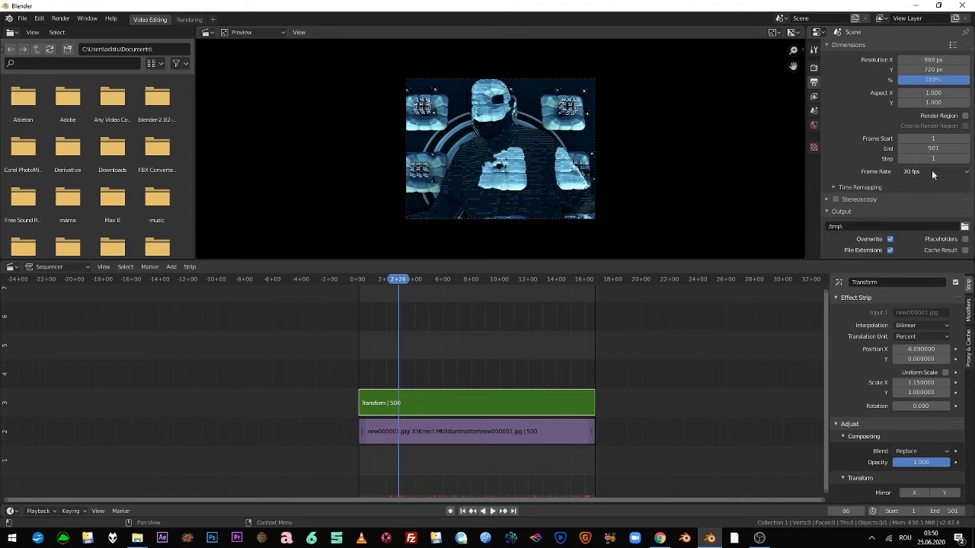
{"action": "left_click", "coordinate": [945, 149]}
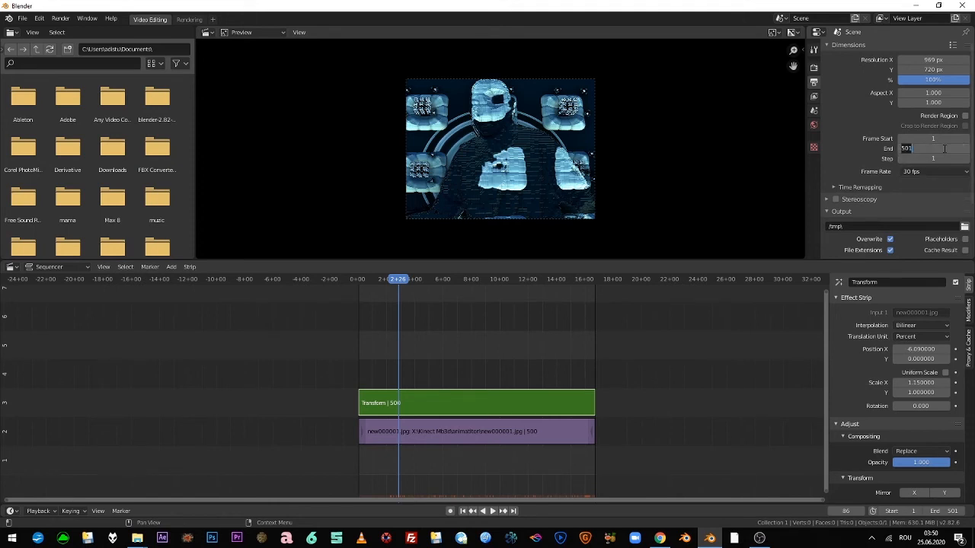
{"action": "type", "text": "500"}
{"action": "key", "text": "Return"}
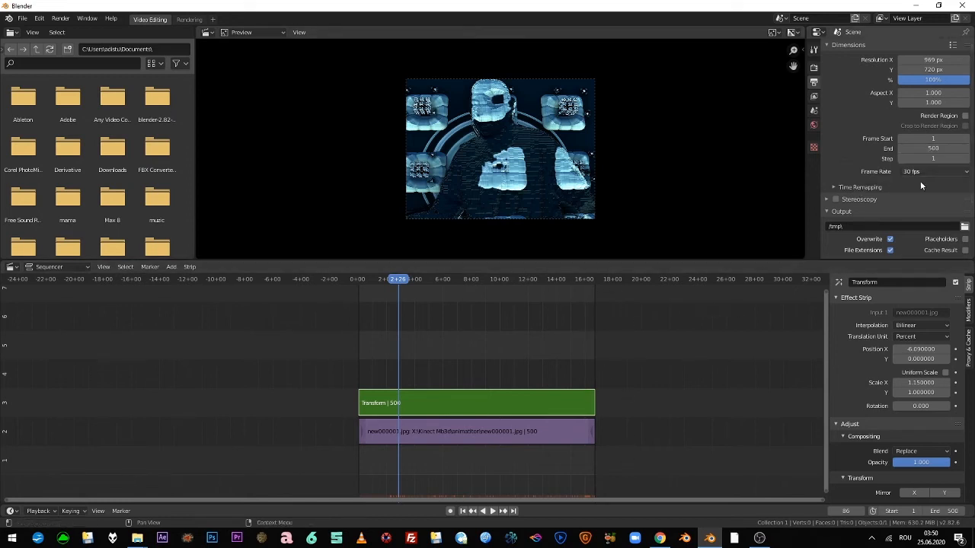
Set the output file format to FFmpeg video and expand its encoding settings.
{"action": "scroll", "coordinate": [918, 191], "scroll_direction": "down", "scroll_amount": 1}
{"action": "scroll", "coordinate": [918, 191], "scroll_direction": "down", "scroll_amount": 2}
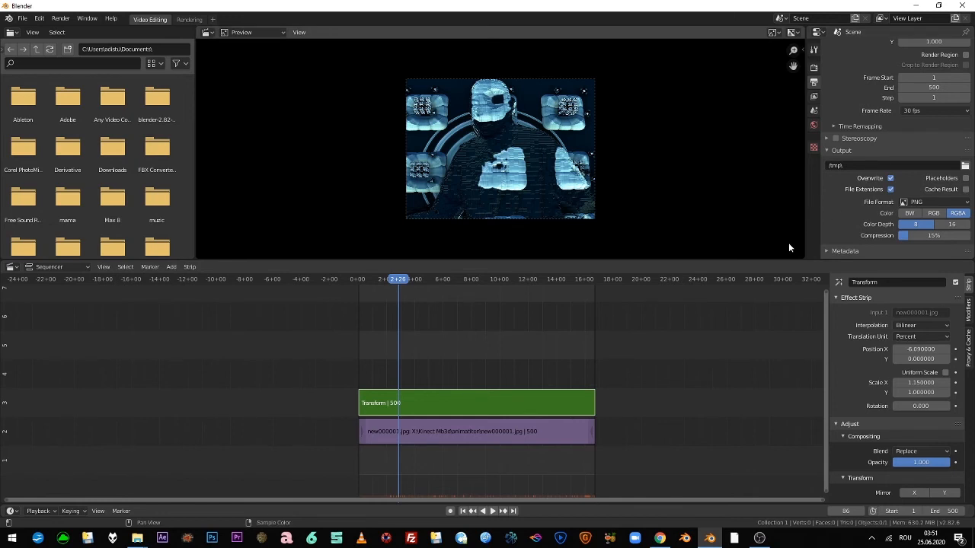
{"action": "left_click", "coordinate": [936, 202]}
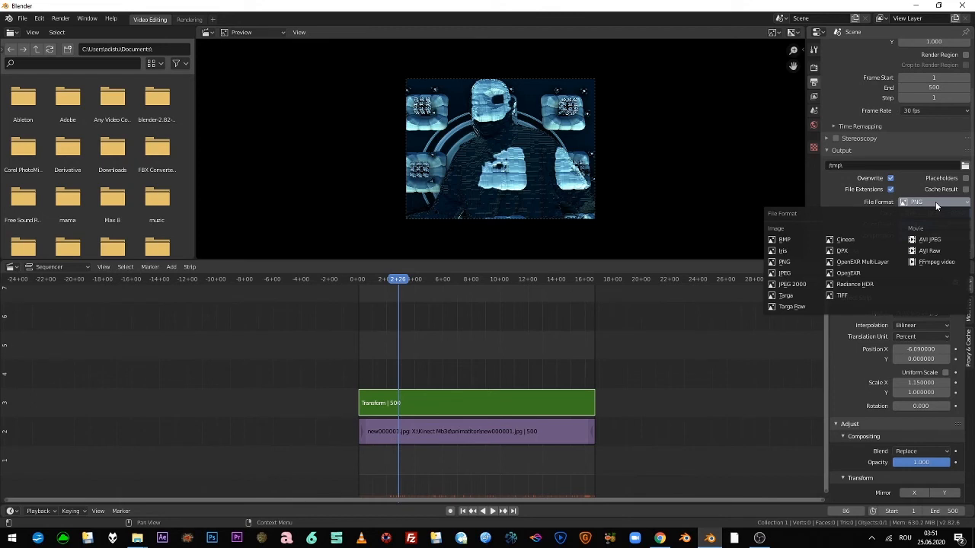
{"action": "left_click", "coordinate": [963, 264]}
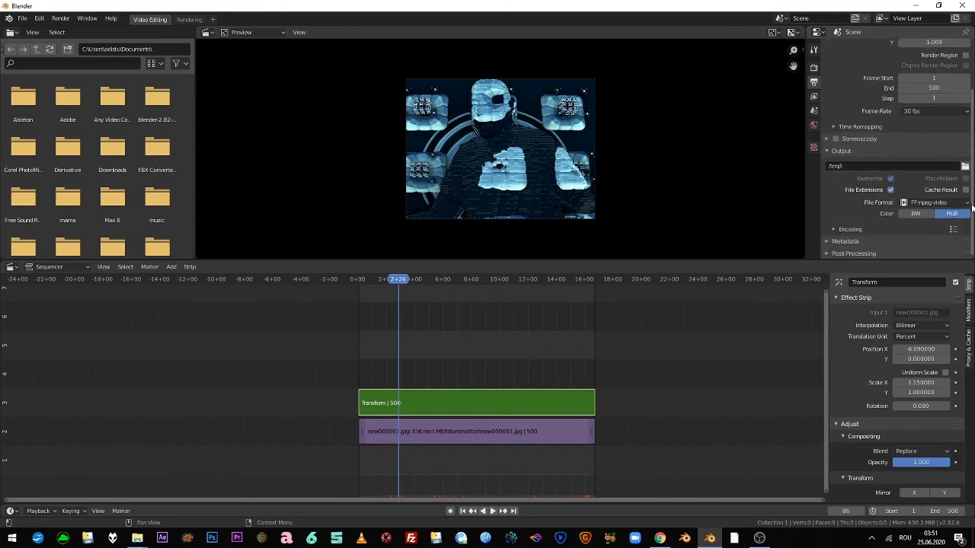
{"action": "left_click", "coordinate": [835, 229]}
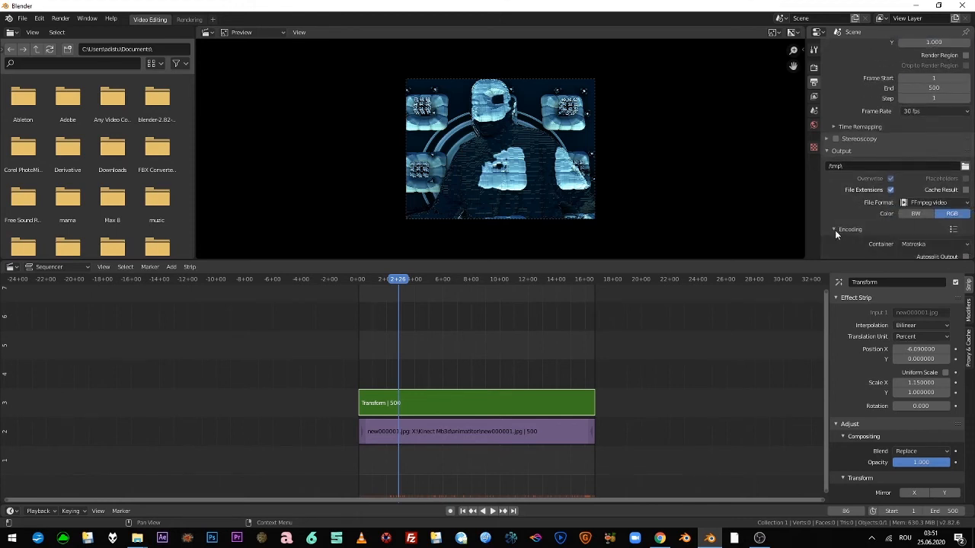
{"action": "scroll", "coordinate": [839, 206], "scroll_direction": "down", "scroll_amount": 2}
{"action": "scroll", "coordinate": [893, 203], "scroll_direction": "down", "scroll_amount": 2}
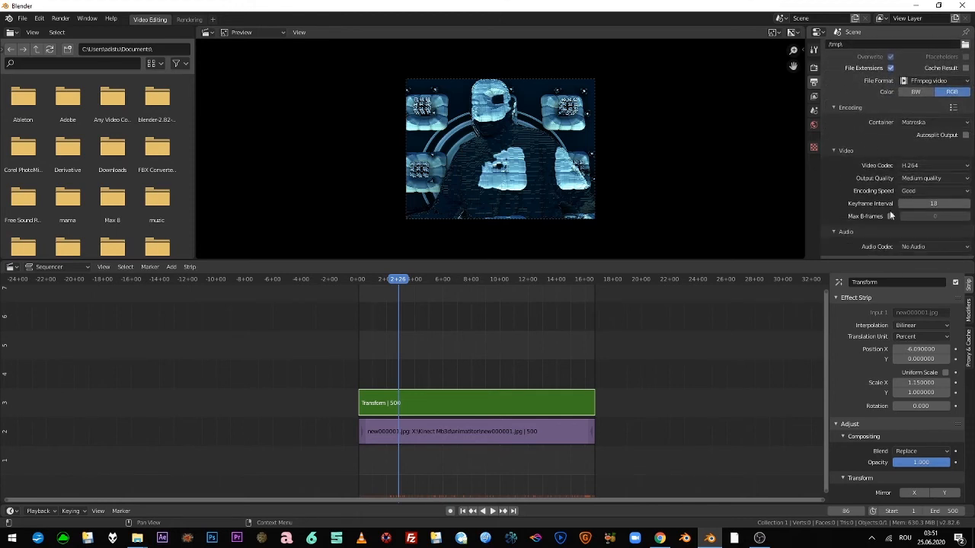
Examine the output quality options and review the video encoding, dimension and output settings.
{"action": "left_click", "coordinate": [924, 179]}
{"action": "left_click", "coordinate": [942, 180]}
{"action": "scroll", "coordinate": [843, 189], "scroll_direction": "down", "scroll_amount": 1}
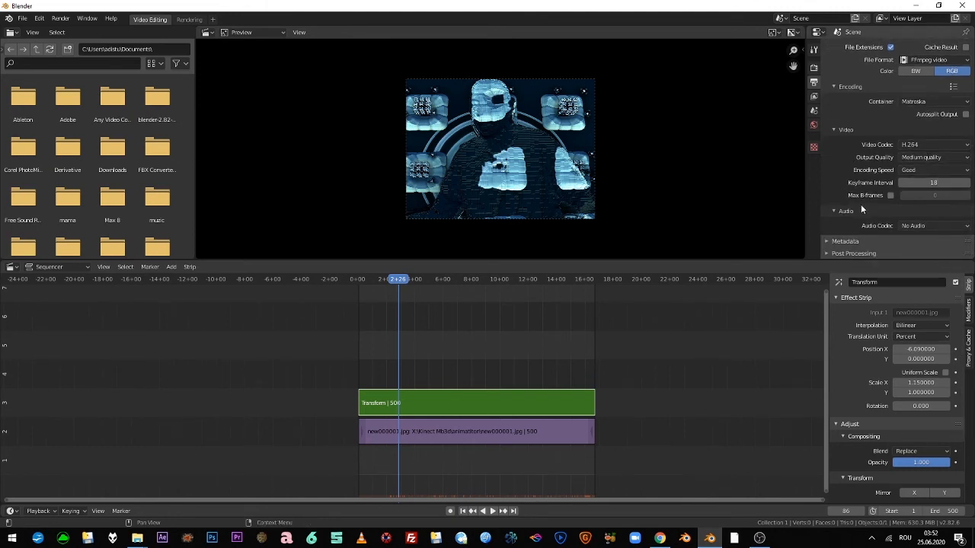
{"action": "scroll", "coordinate": [859, 204], "scroll_direction": "up", "scroll_amount": 7}
{"action": "scroll", "coordinate": [873, 161], "scroll_direction": "up", "scroll_amount": 3}
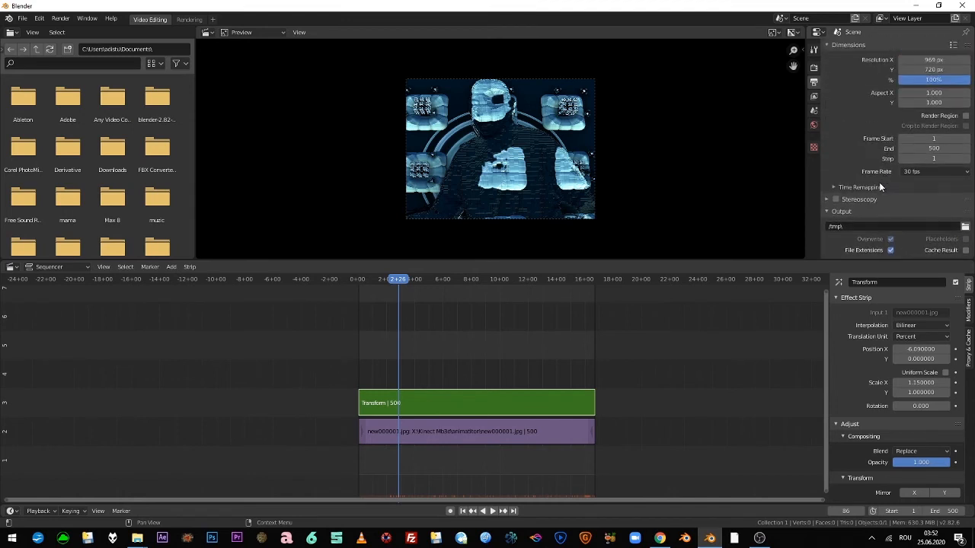
{"action": "scroll", "coordinate": [874, 169], "scroll_direction": "down", "scroll_amount": 4}
{"action": "scroll", "coordinate": [883, 160], "scroll_direction": "up", "scroll_amount": 4}
{"action": "scroll", "coordinate": [893, 174], "scroll_direction": "down", "scroll_amount": 4}
{"action": "scroll", "coordinate": [891, 170], "scroll_direction": "up", "scroll_amount": 4}
{"action": "scroll", "coordinate": [942, 214], "scroll_direction": "down", "scroll_amount": 1}
Set the output path to "final animation" in the Kinect Mb3d folder on drive X: and start rendering the animation.
{"action": "left_click", "coordinate": [965, 207]}
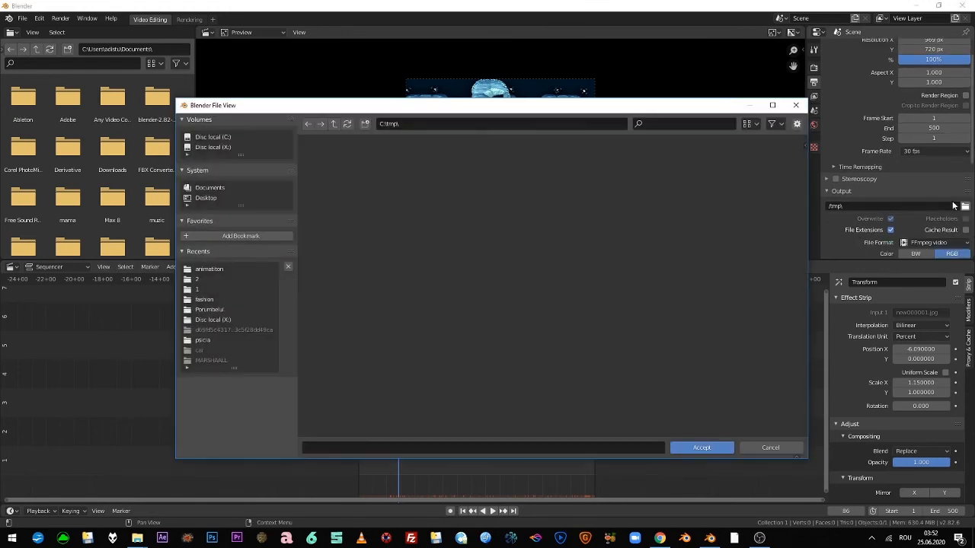
{"action": "left_click", "coordinate": [214, 146]}
{"action": "double_click", "coordinate": [556, 271]}
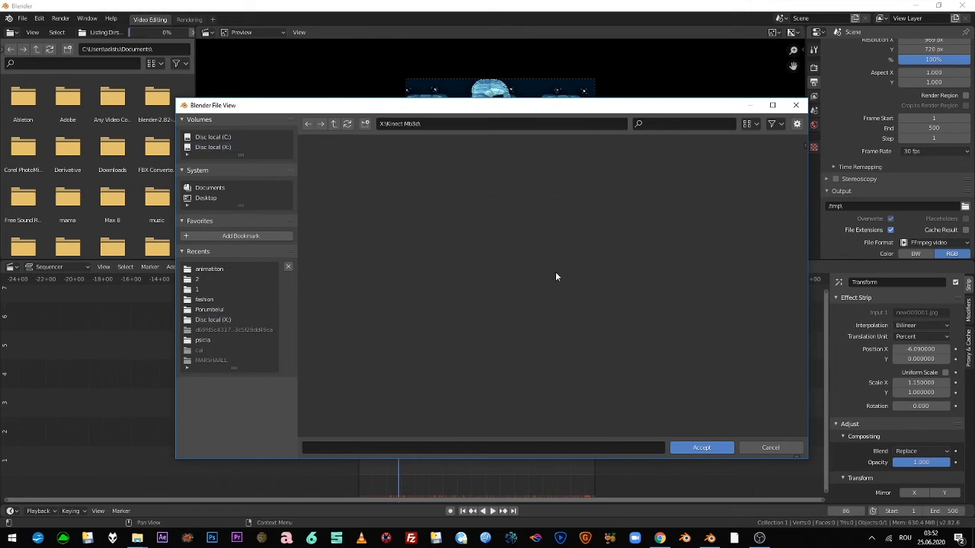
{"action": "right_click", "coordinate": [451, 240]}
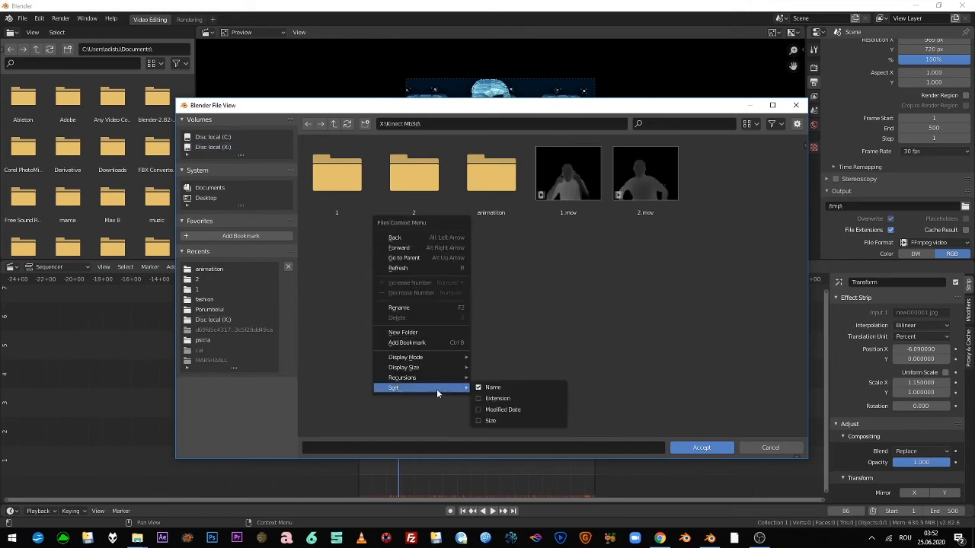
{"action": "right_click", "coordinate": [448, 317]}
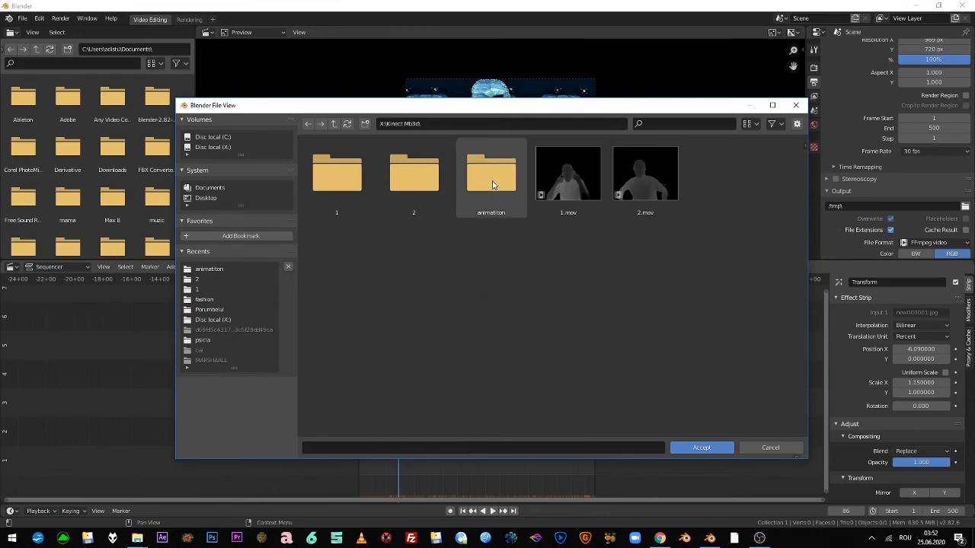
{"action": "left_click", "coordinate": [385, 447]}
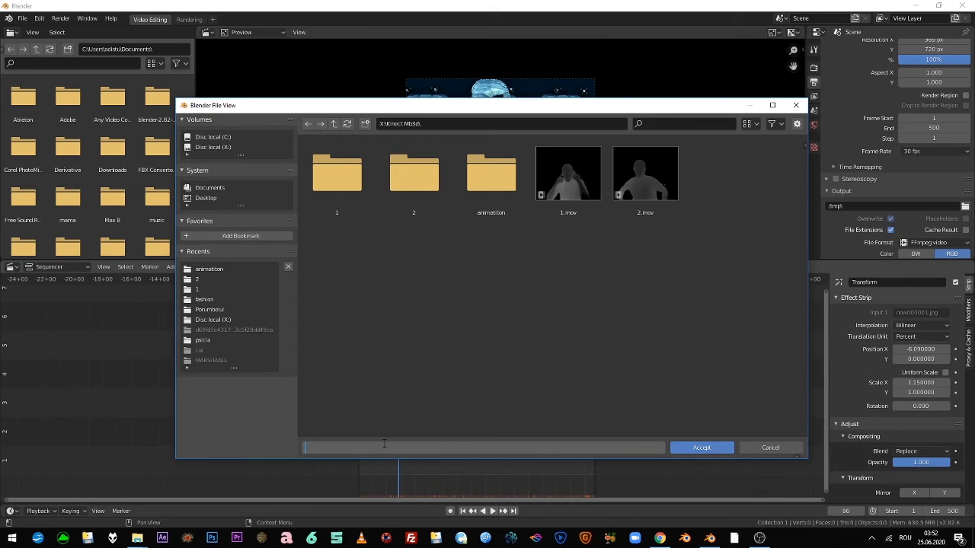
{"action": "type", "text": "final animation"}
{"action": "left_click", "coordinate": [702, 449]}
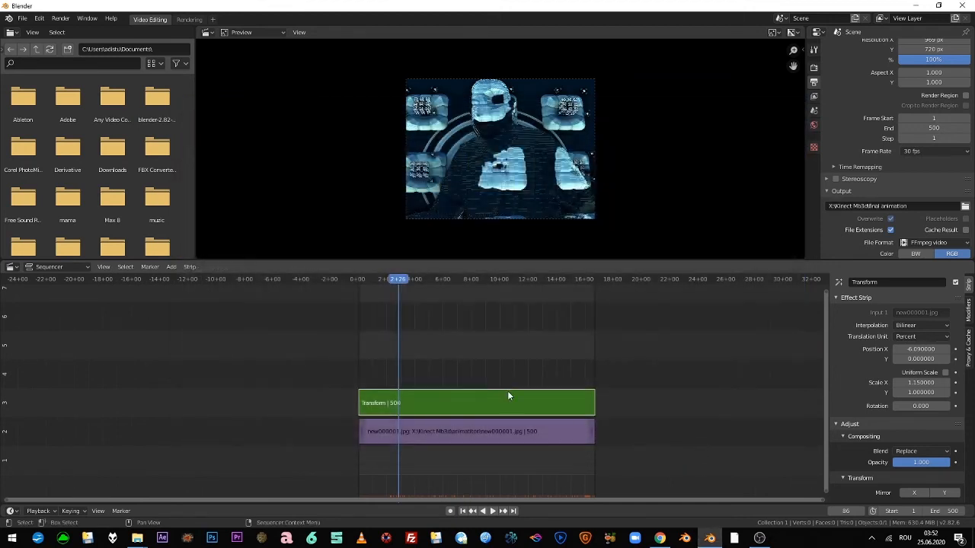
{"action": "left_click", "coordinate": [61, 19]}
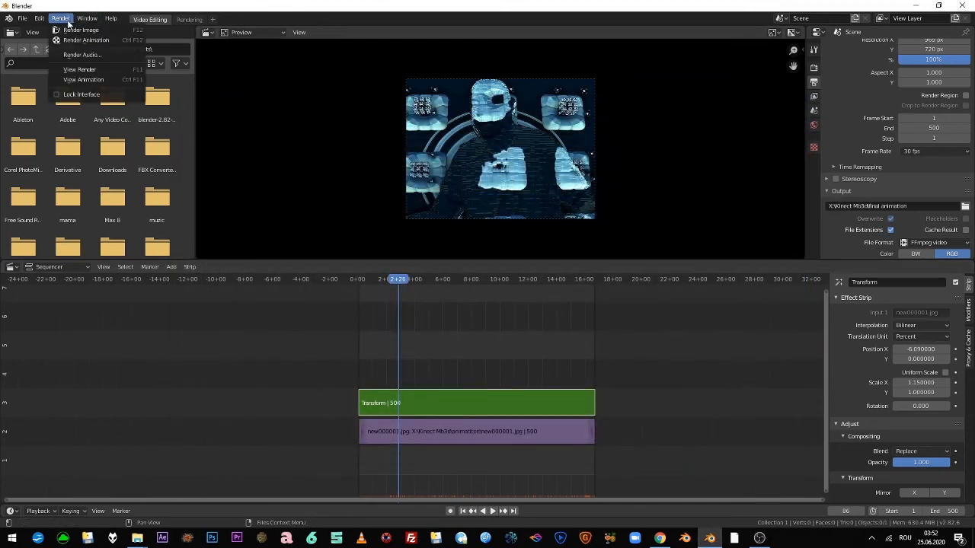
{"action": "left_click", "coordinate": [77, 40]}
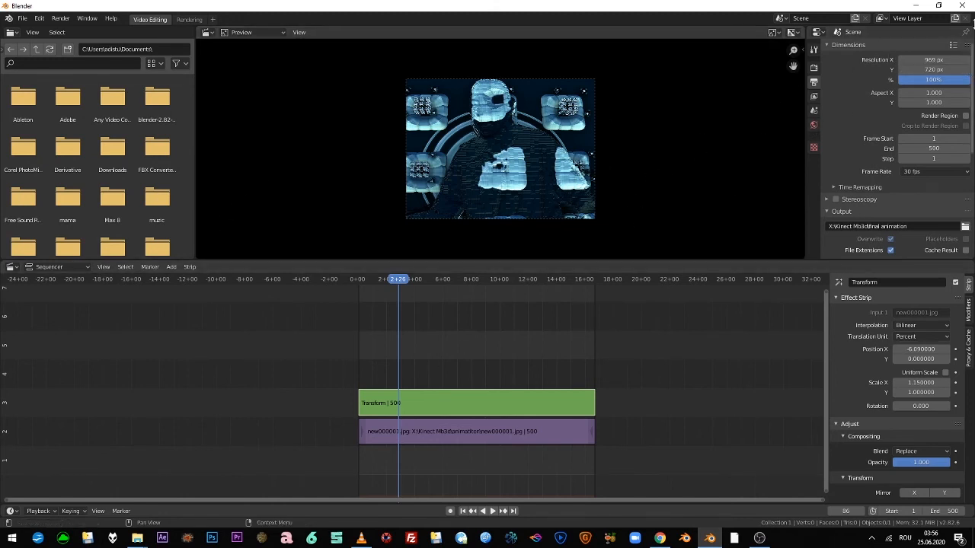
Set the output's Resolution X to 968 px.
{"action": "left_click", "coordinate": [934, 60]}
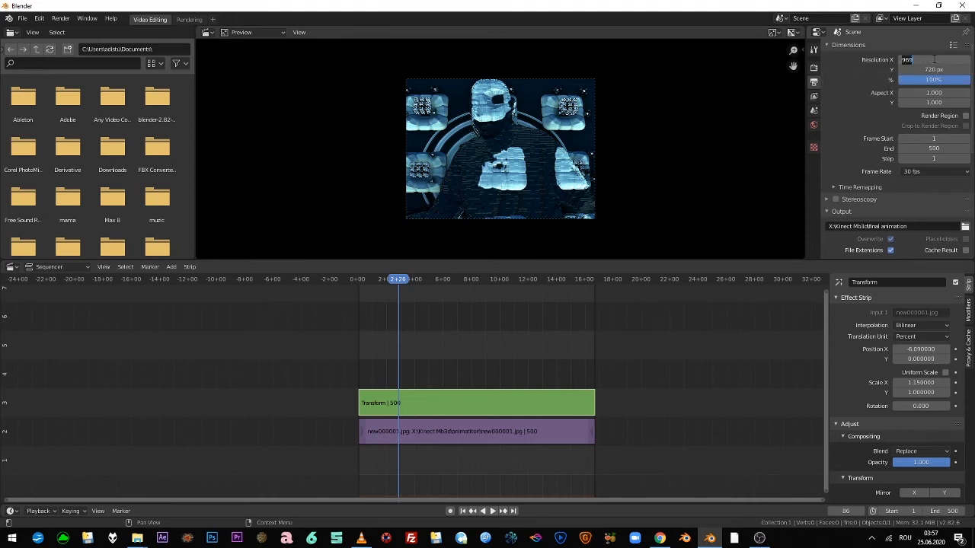
{"action": "left_click", "coordinate": [941, 60]}
{"action": "key", "text": "Return"}
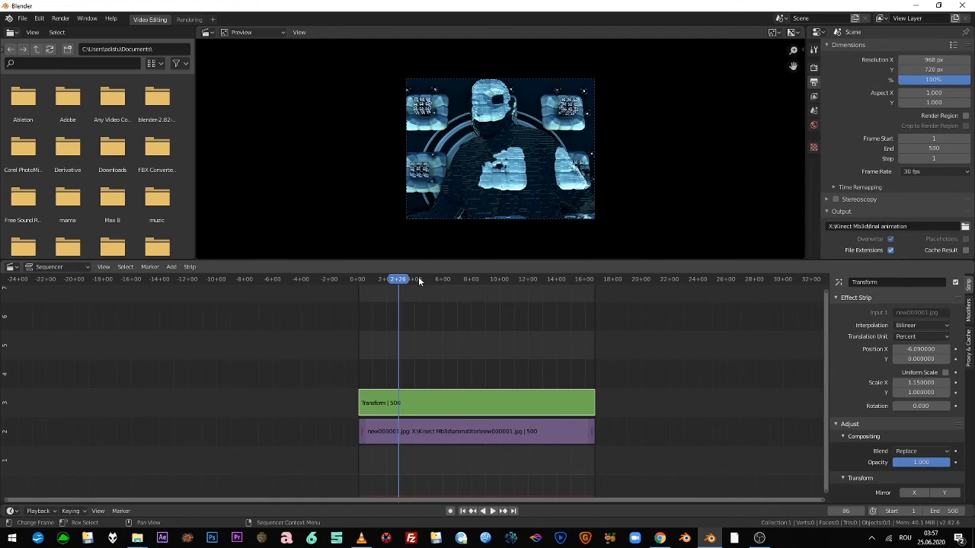
Scrub the sequence to frame 445 to check the framing and render the animation with the corrected width.
{"action": "key", "text": "space"}
{"action": "left_click_drag", "start_coordinate": [420, 280], "coordinate": [569, 280]}
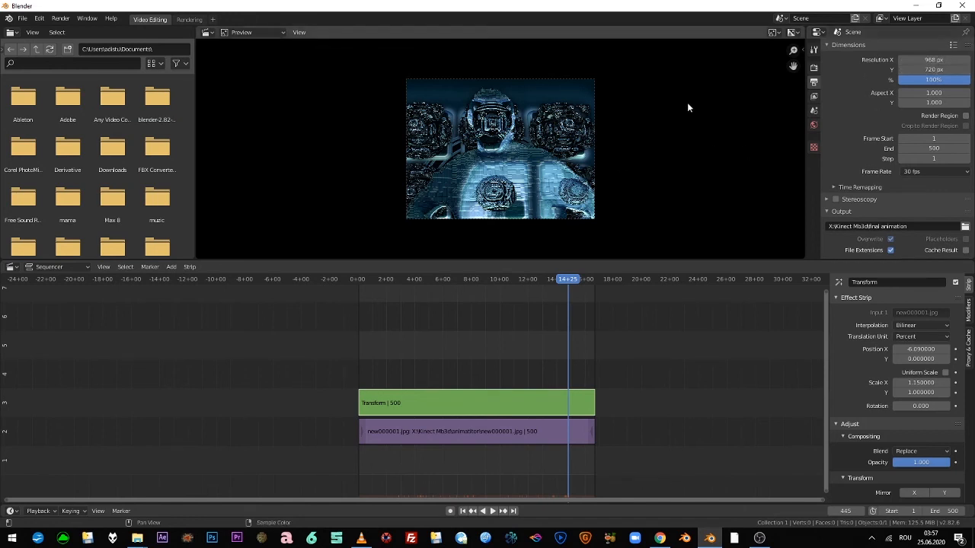
{"action": "left_click", "coordinate": [59, 19]}
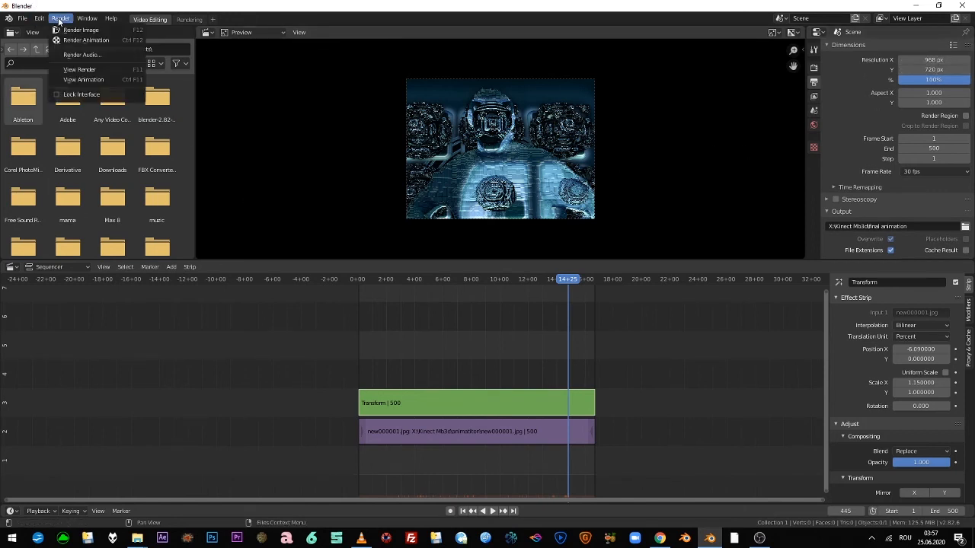
{"action": "left_click", "coordinate": [86, 40]}
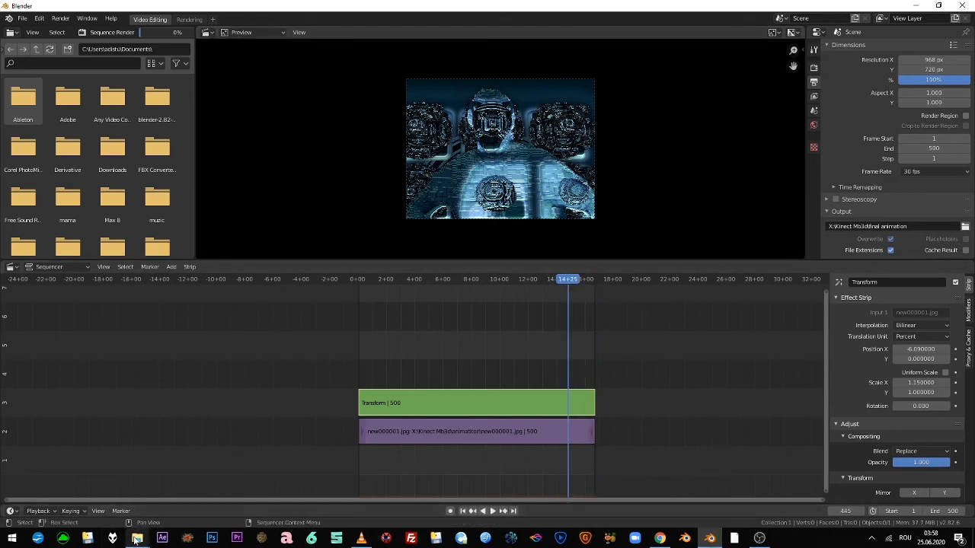
Switch to File Explorer and open the Kinect Mb3d folder on drive X: to find the rendered video.
{"action": "mouse_move", "coordinate": [136, 539]}
{"action": "left_click", "coordinate": [152, 477]}
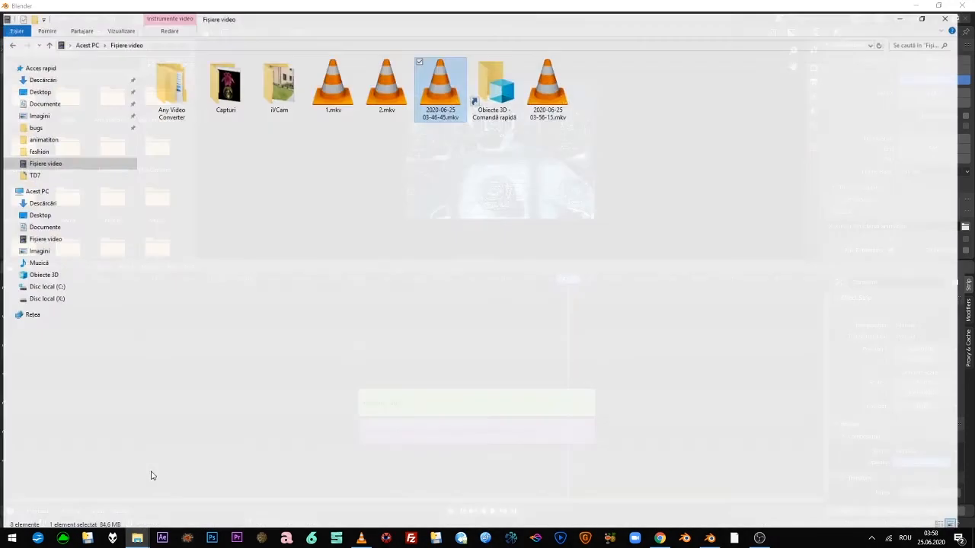
{"action": "left_click", "coordinate": [47, 291]}
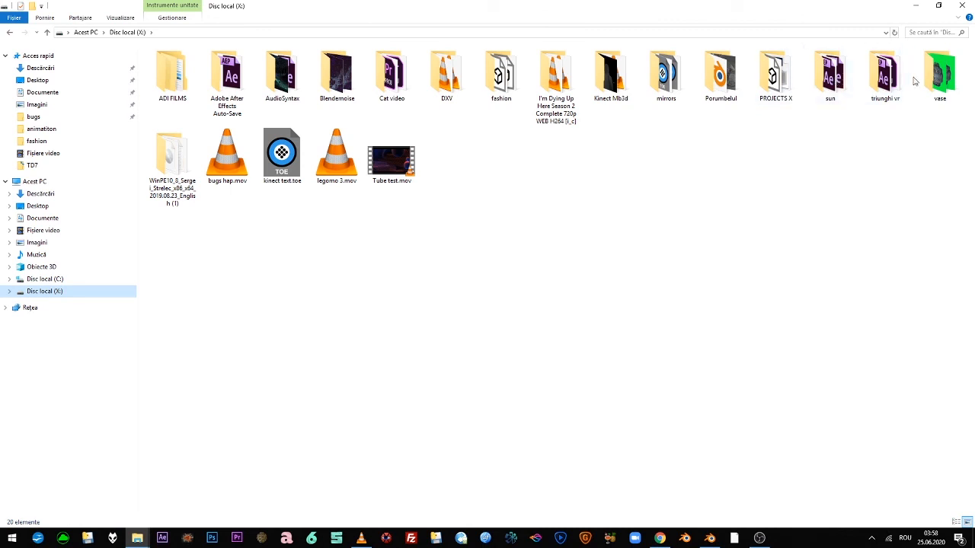
{"action": "left_click", "coordinate": [599, 100]}
{"action": "double_click", "coordinate": [599, 100]}
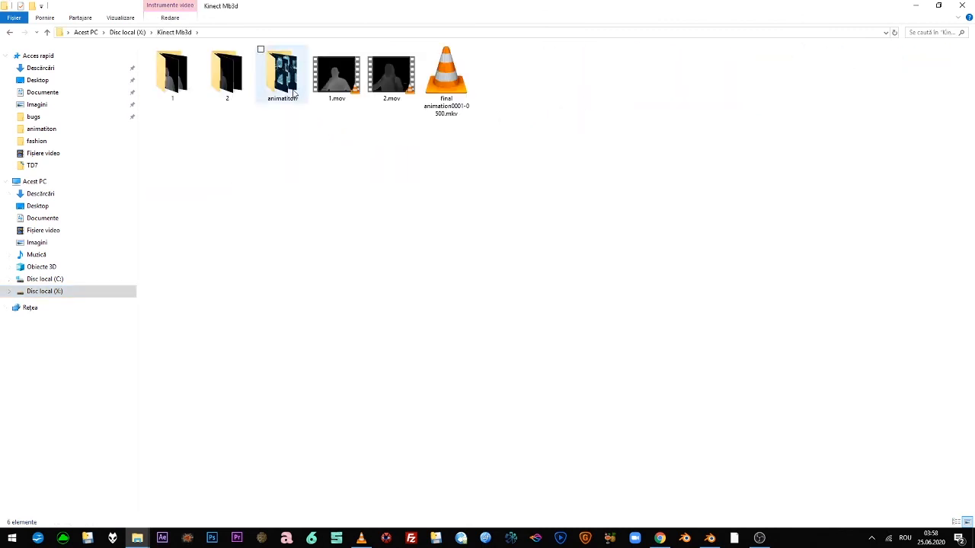
Play the rendered video "final animation0001-0500.mkv" full screen to review it, and close the player.
{"action": "left_click", "coordinate": [452, 91]}
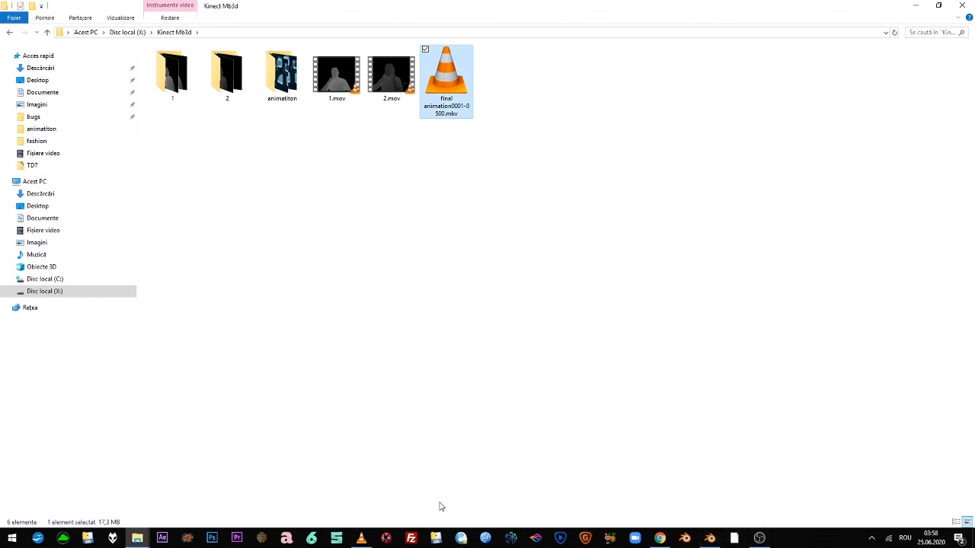
{"action": "key", "text": "Return"}
{"action": "double_click", "coordinate": [457, 213]}
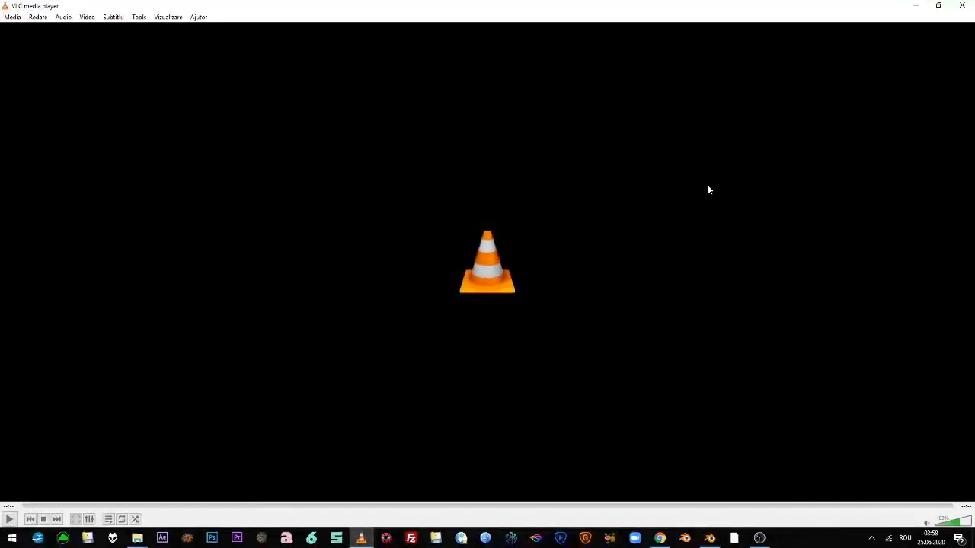
{"action": "left_click", "coordinate": [962, 5]}
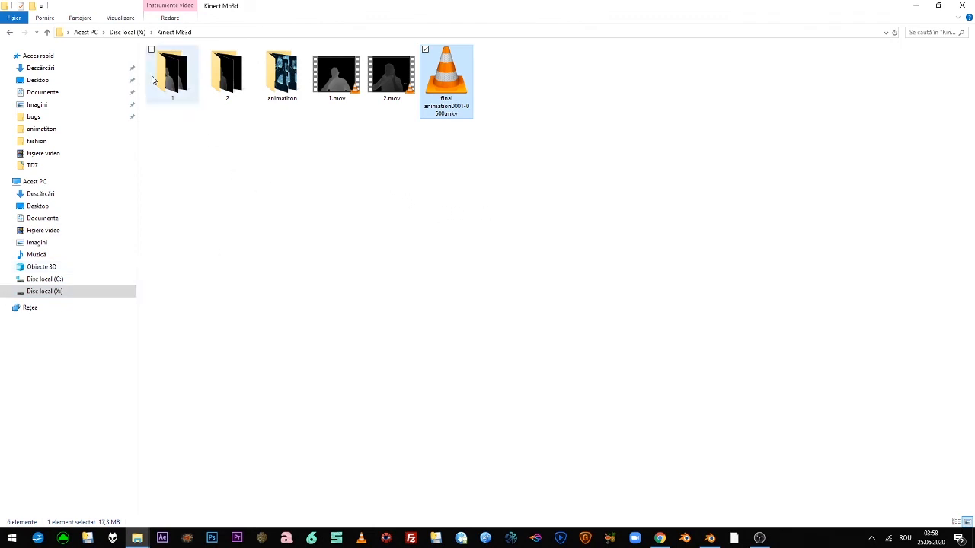
Open "LightingSibiu-Adistu-FractalJourney2.mov" from the "adi films 1" folder inside ADI FILMS on drive X:.
{"action": "left_click", "coordinate": [44, 82]}
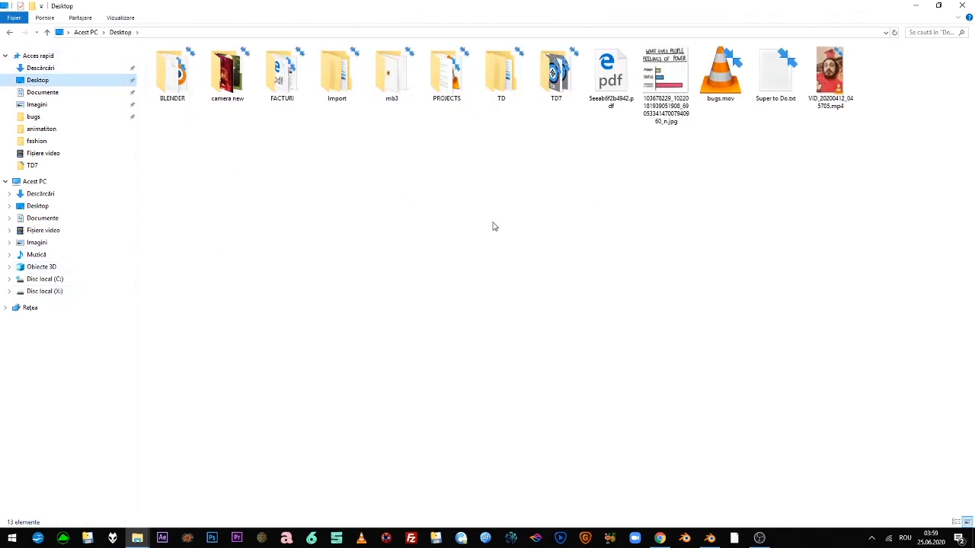
{"action": "left_click", "coordinate": [61, 292]}
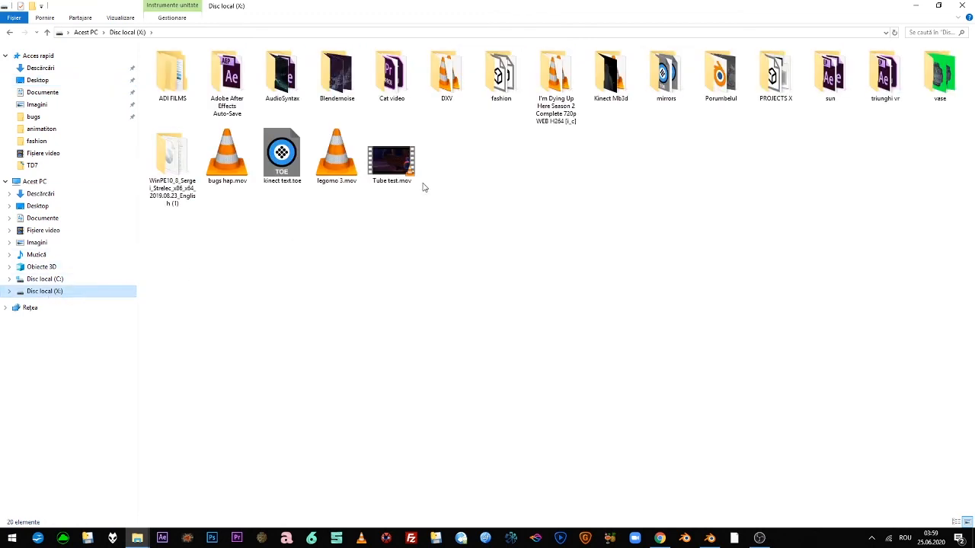
{"action": "double_click", "coordinate": [181, 73]}
{"action": "double_click", "coordinate": [181, 77]}
{"action": "left_click", "coordinate": [566, 221]}
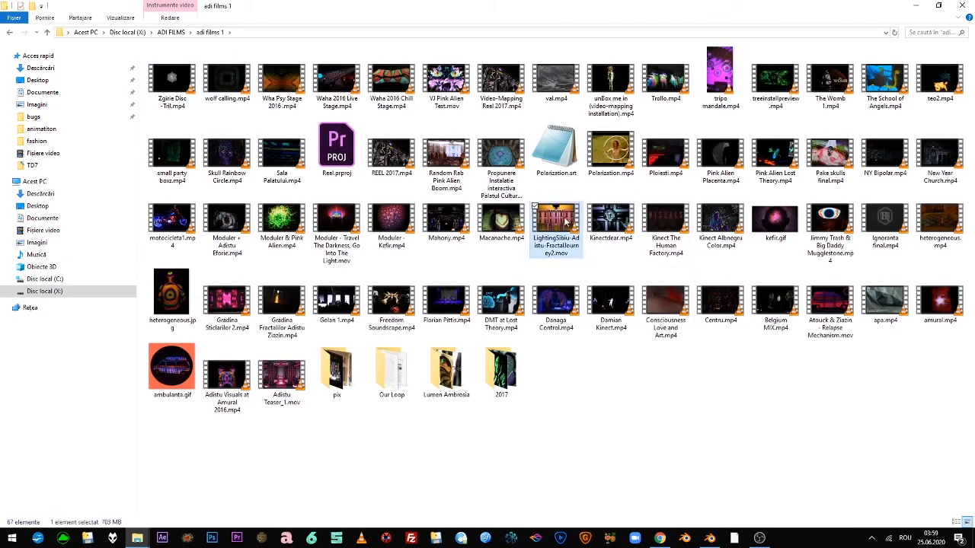
{"action": "double_click", "coordinate": [566, 221]}
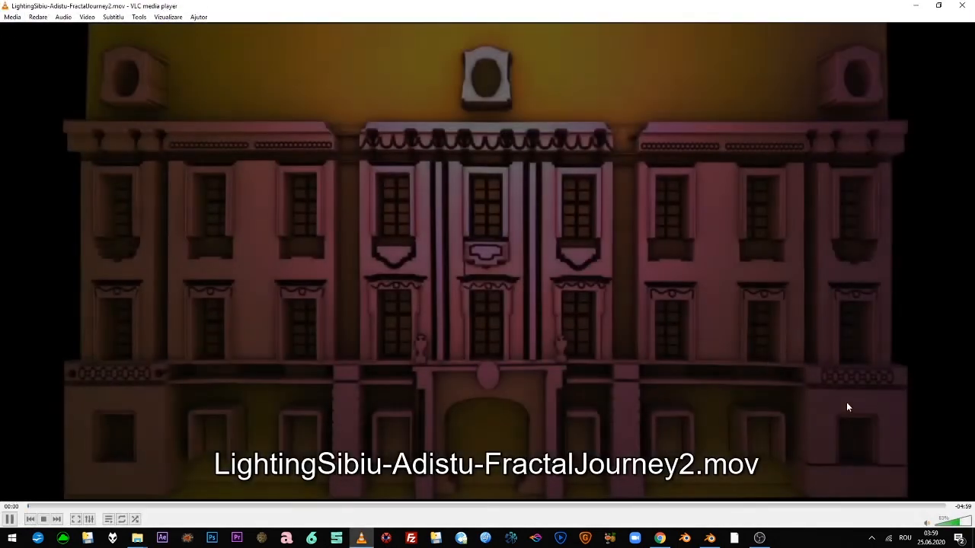
Pause the facade video at 02:54 and show it full screen.
{"action": "left_click", "coordinate": [862, 438]}
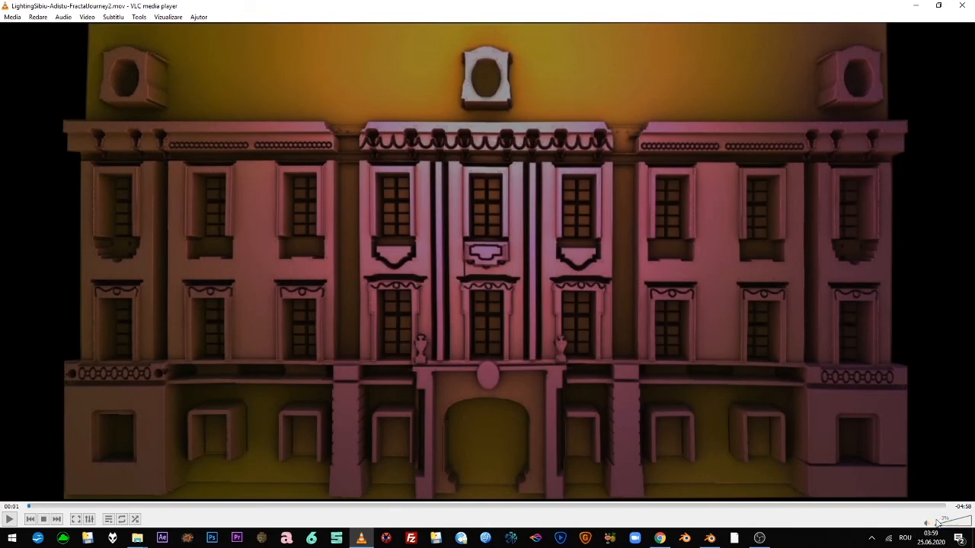
{"action": "left_click_drag", "start_coordinate": [466, 508], "coordinate": [562, 511]}
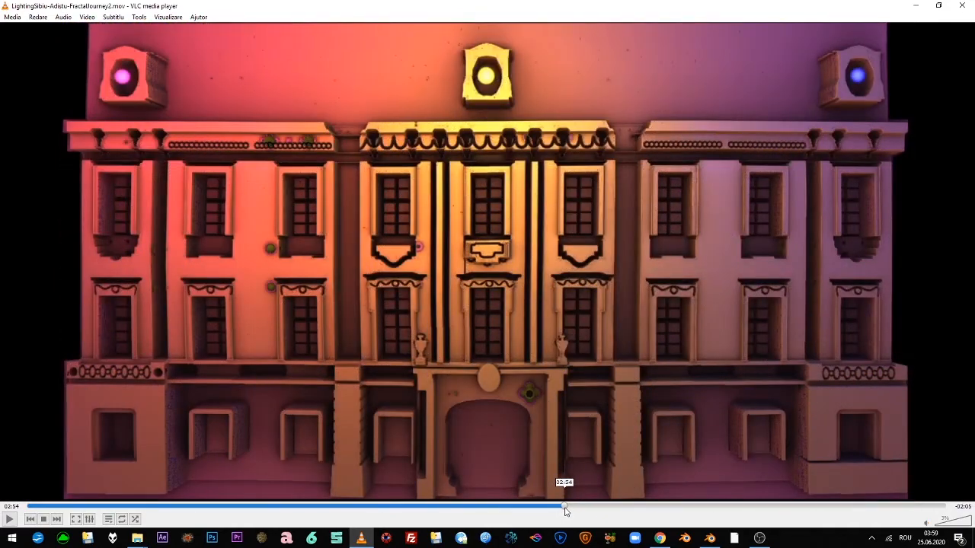
{"action": "double_click", "coordinate": [575, 317]}
{"action": "mouse_move", "coordinate": [583, 315]}
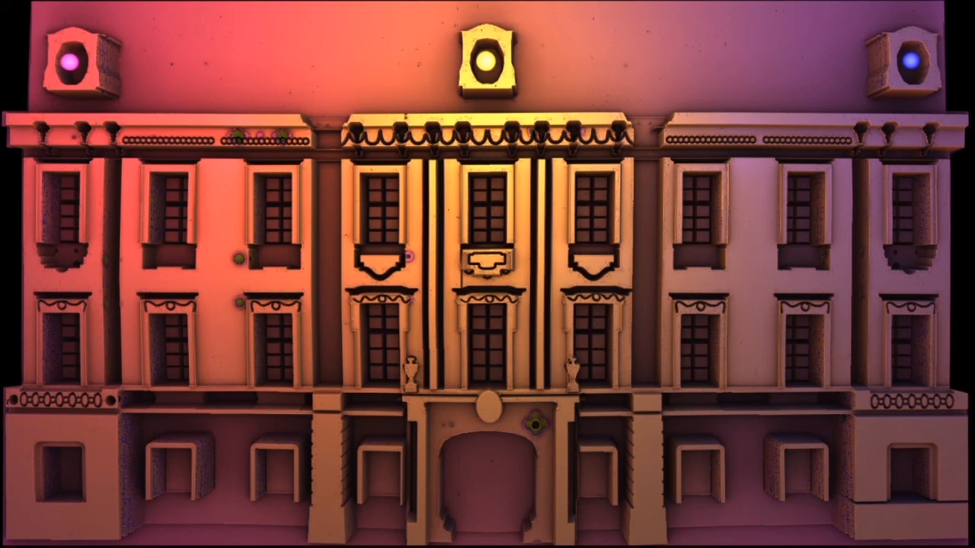
{"action": "mouse_move", "coordinate": [663, 361]}
Replay the facade video from about 02:54, pausing and resuming it to examine how the fractals spread over the building.
{"action": "left_click_drag", "start_coordinate": [556, 521], "coordinate": [629, 524]}
{"action": "key", "text": "space"}
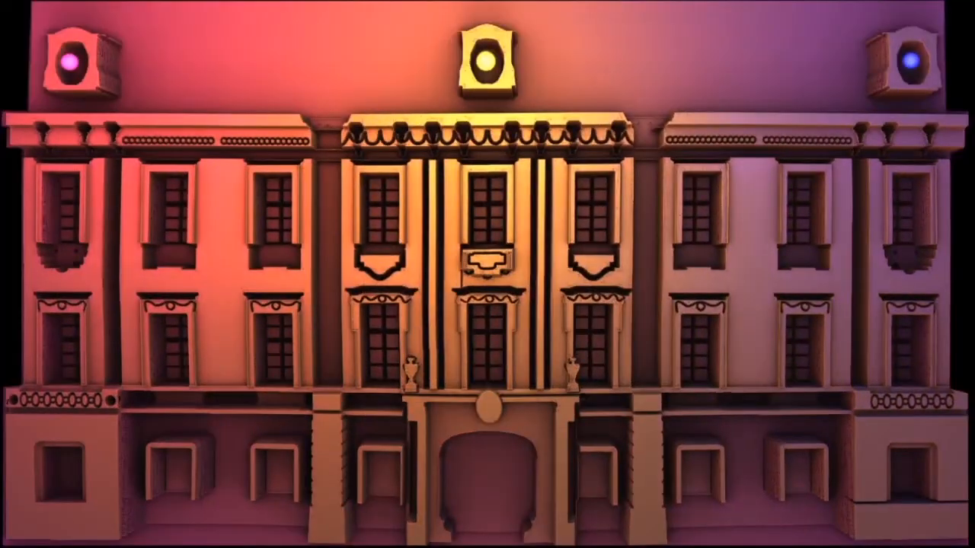
{"action": "mouse_move", "coordinate": [588, 371]}
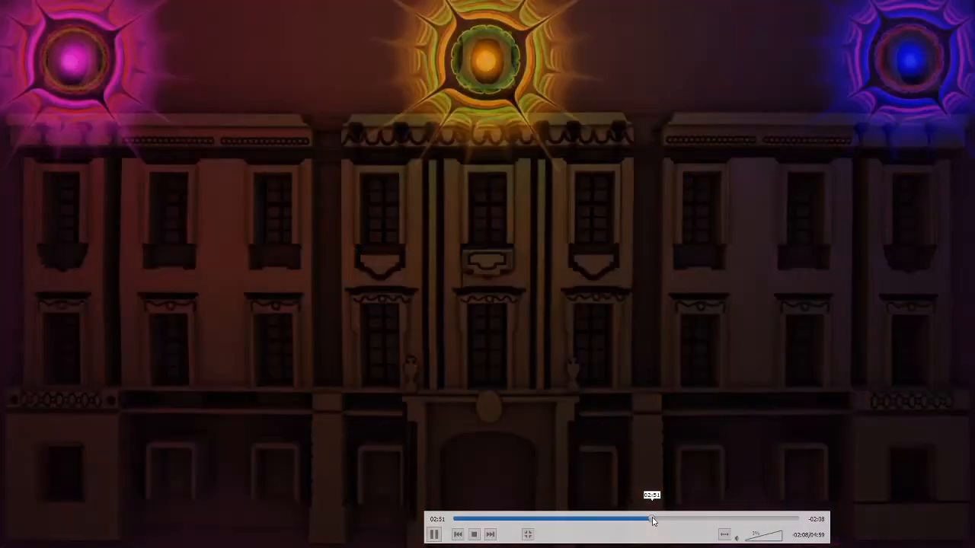
{"action": "left_click_drag", "start_coordinate": [653, 520], "coordinate": [653, 520]}
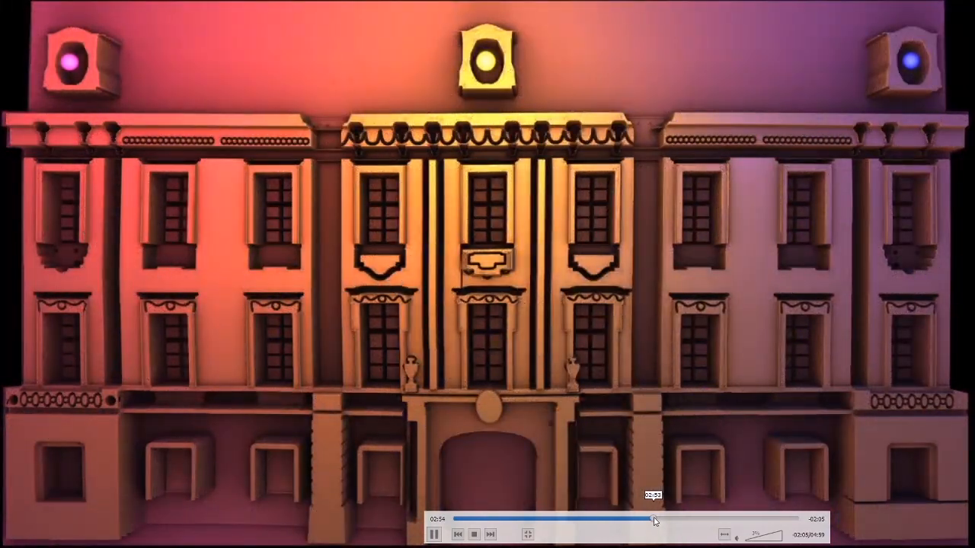
{"action": "key", "text": "space"}
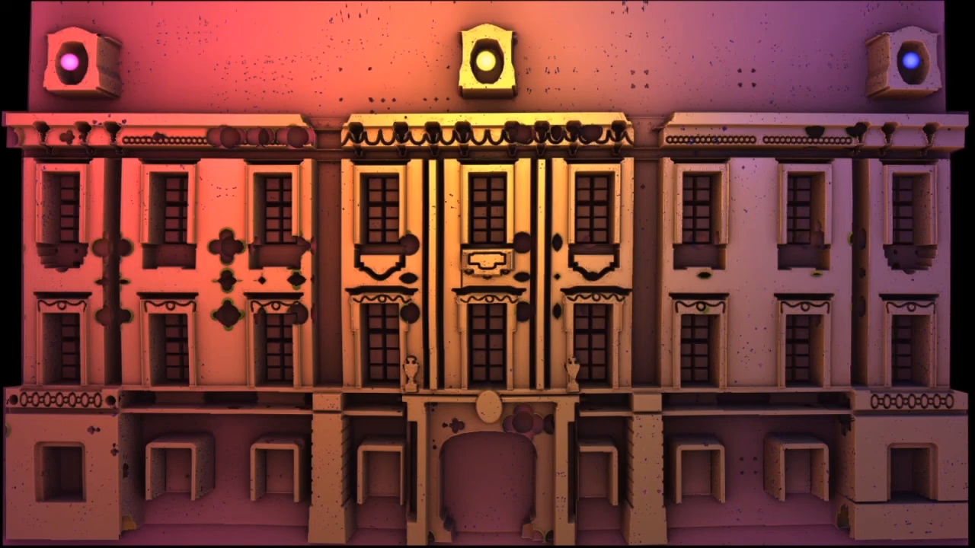
{"action": "key", "text": "space"}
Raise the system volume to 100 while the fractal facade video keeps playing.
{"action": "key", "text": "XF86AudioLowerVolume"}
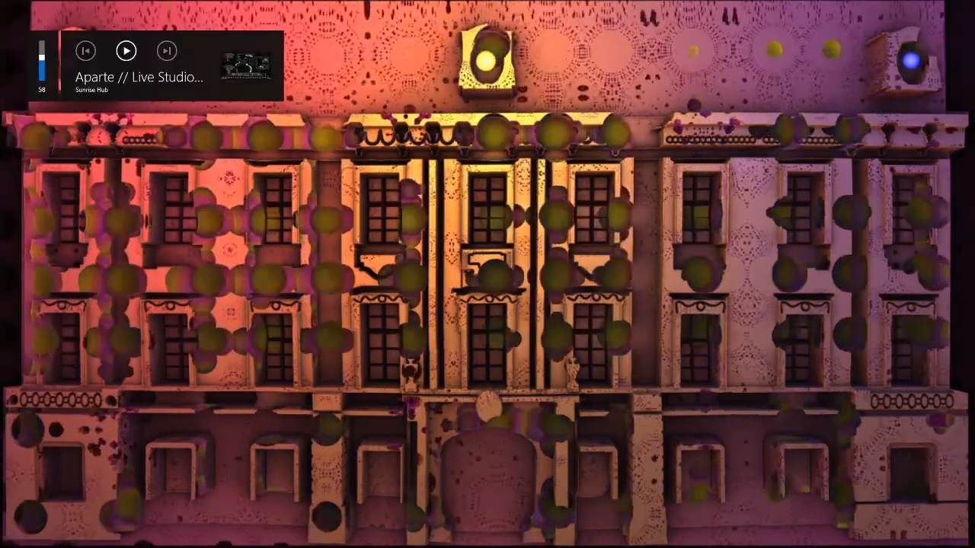
{"action": "key", "text": "XF86AudioRaiseVolume"}
{"action": "key", "text": "XF86AudioRaiseVolume"}
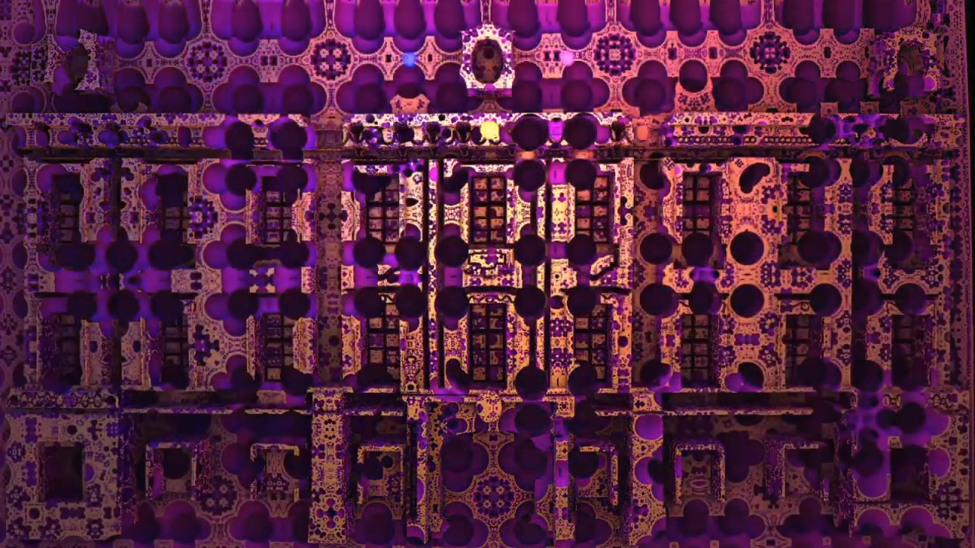
{"action": "key", "text": "XF86AudioRaiseVolume"}
{"action": "key", "text": "XF86AudioRaiseVolume"}
{"action": "key", "text": "XF86AudioRaiseVolume"}
{"action": "key", "text": "XF86AudioRaiseVolume"}
{"action": "key", "text": "XF86AudioRaiseVolume"}
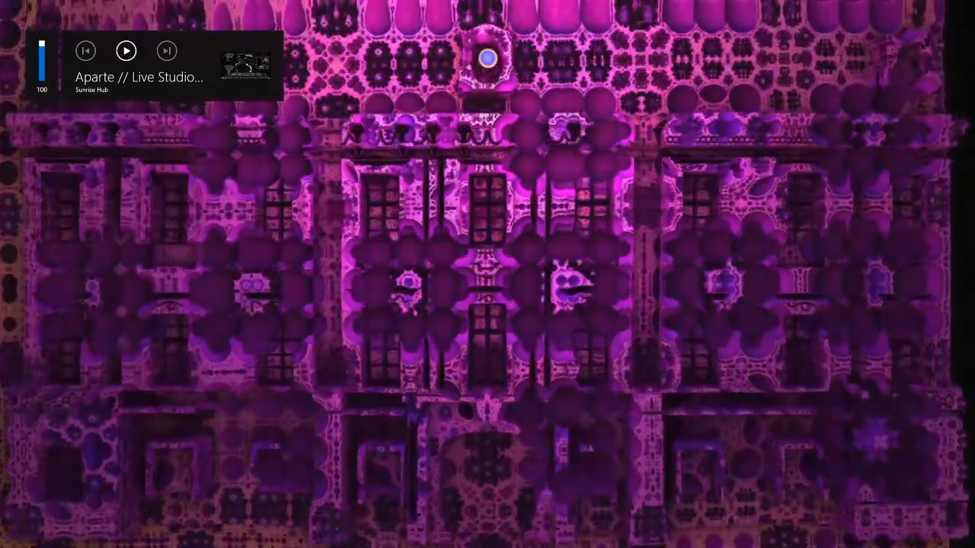
{"action": "mouse_move", "coordinate": [754, 361]}
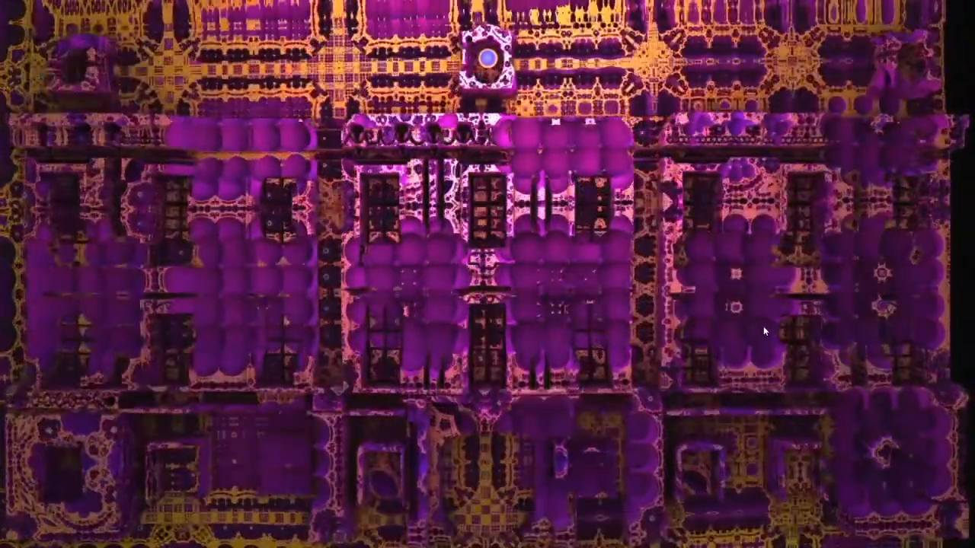